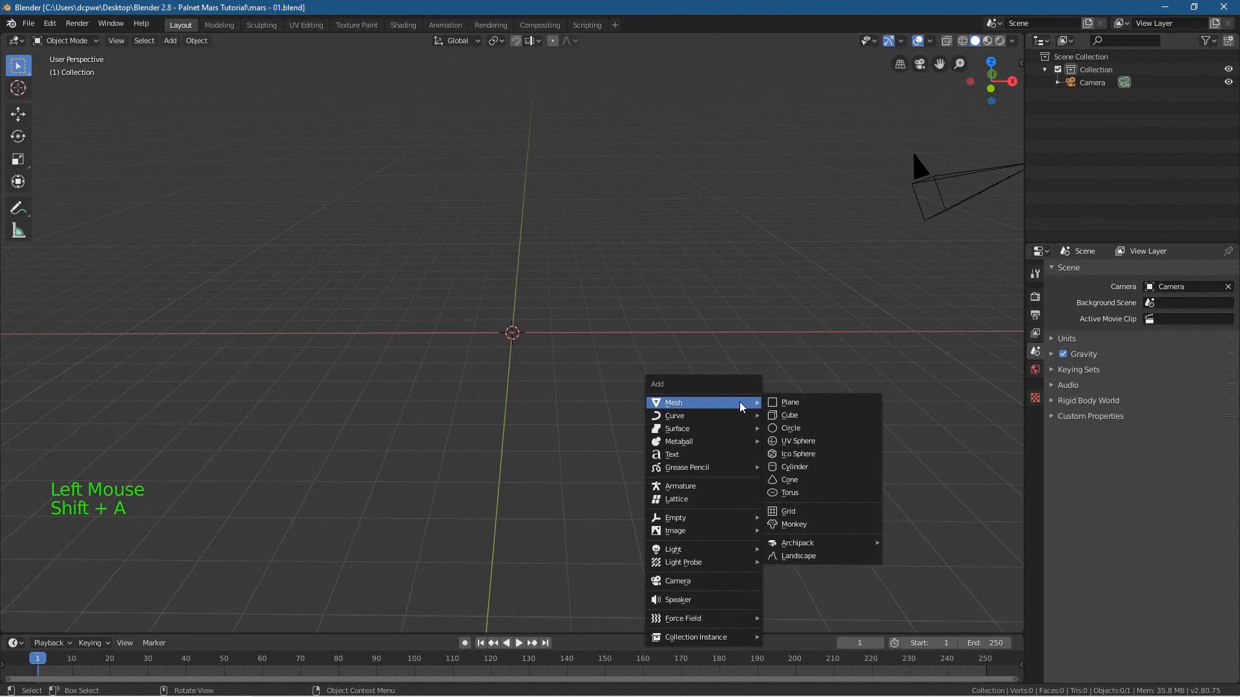
Add a UV sphere at the scene centre and scale it uniformly by 4
left_click(803, 442)
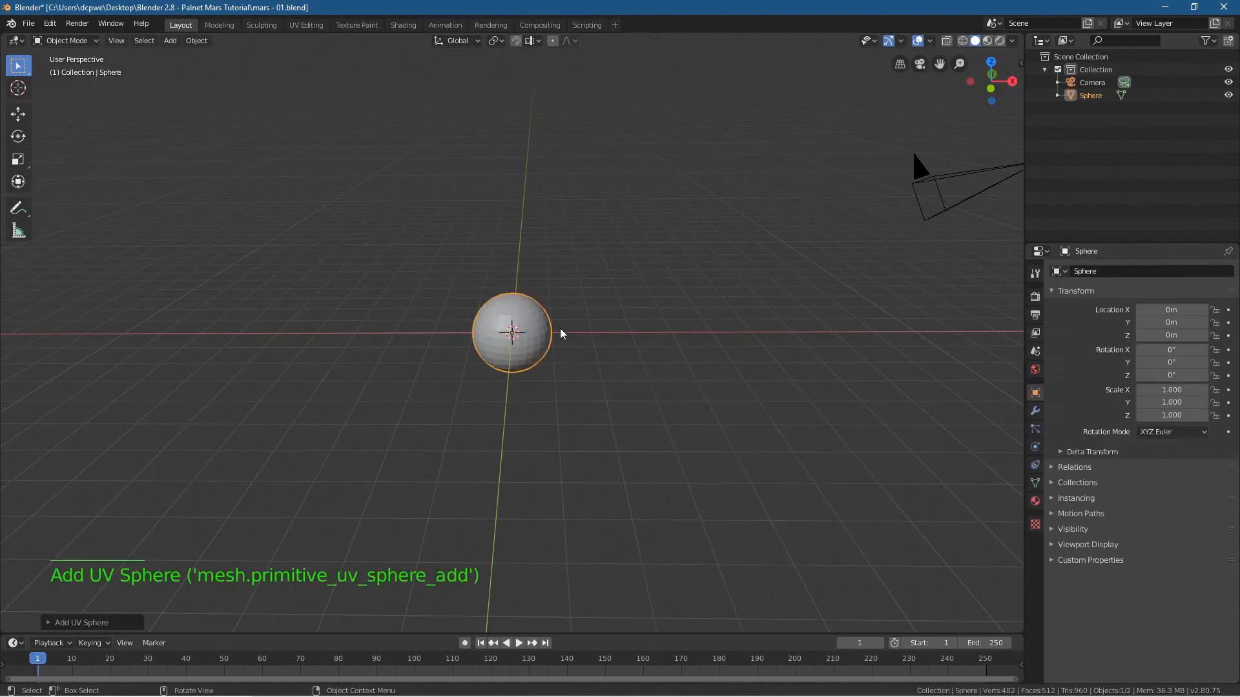
key("s")
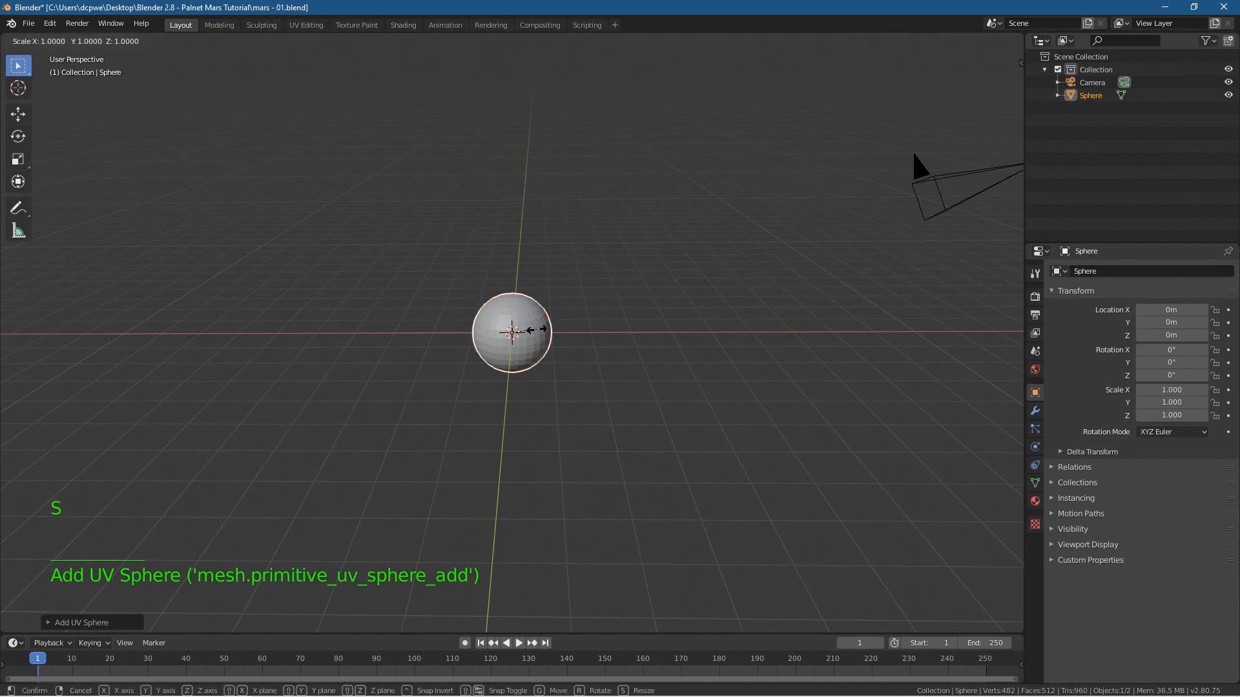
type("4")
key("Return")
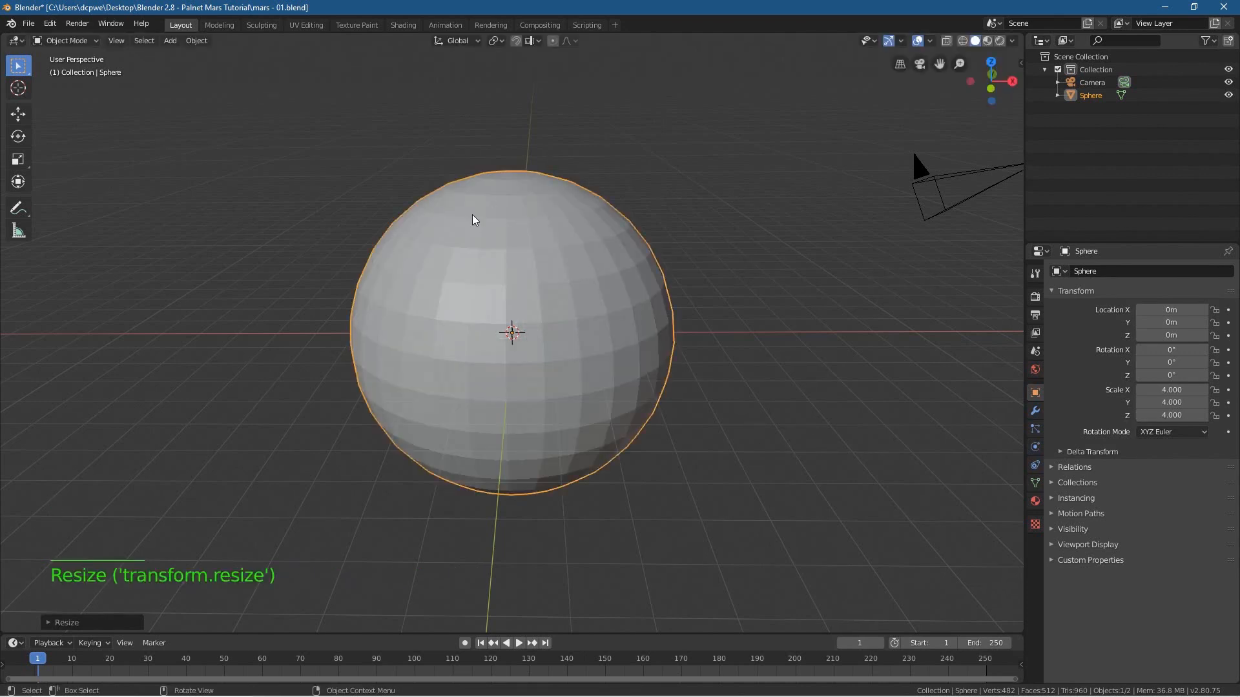
Apply a Subdivision Surface modifier with 3 render and 3 viewport subdivisions to the sphere, and shade it smooth
left_click(1036, 414)
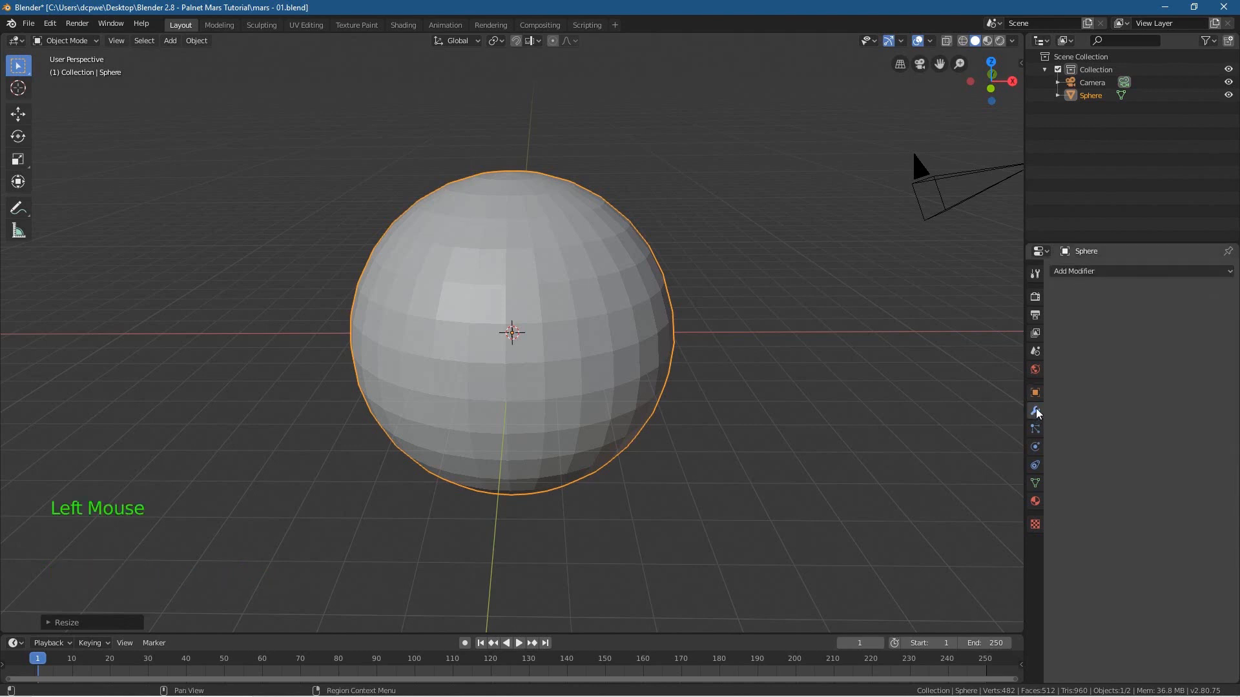
left_click(1067, 272)
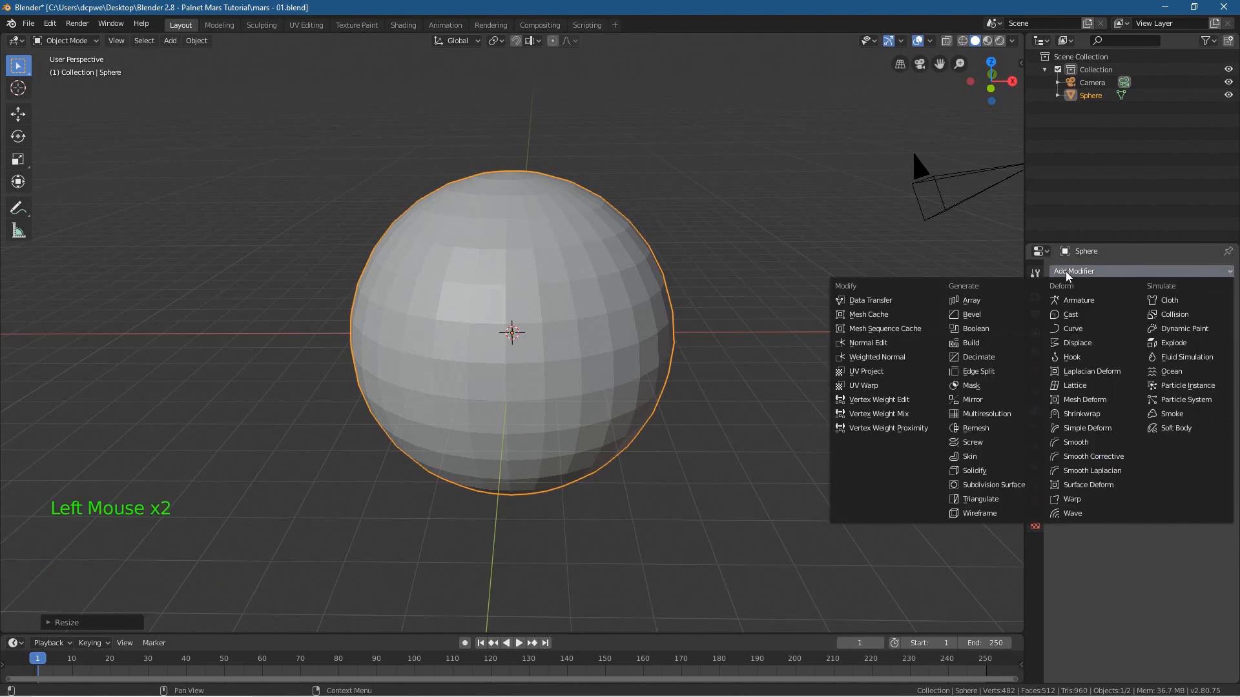
left_click(992, 485)
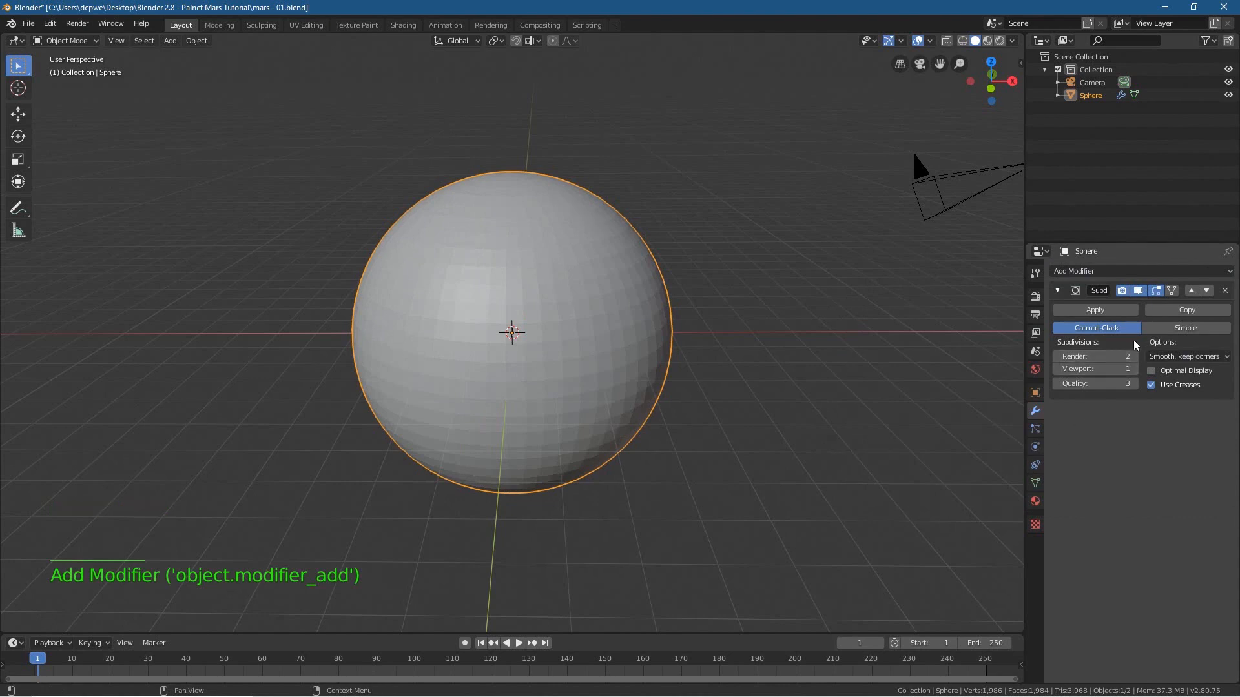
left_click(1134, 369)
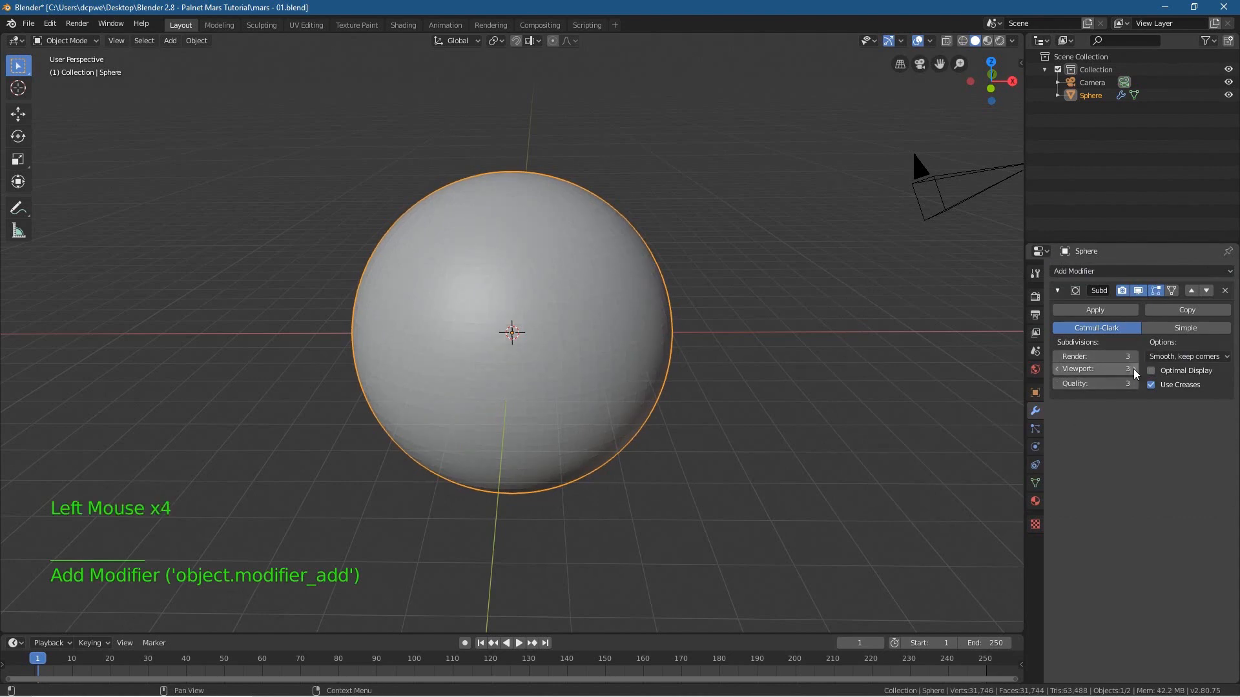
left_click(1101, 311)
right_click(555, 266)
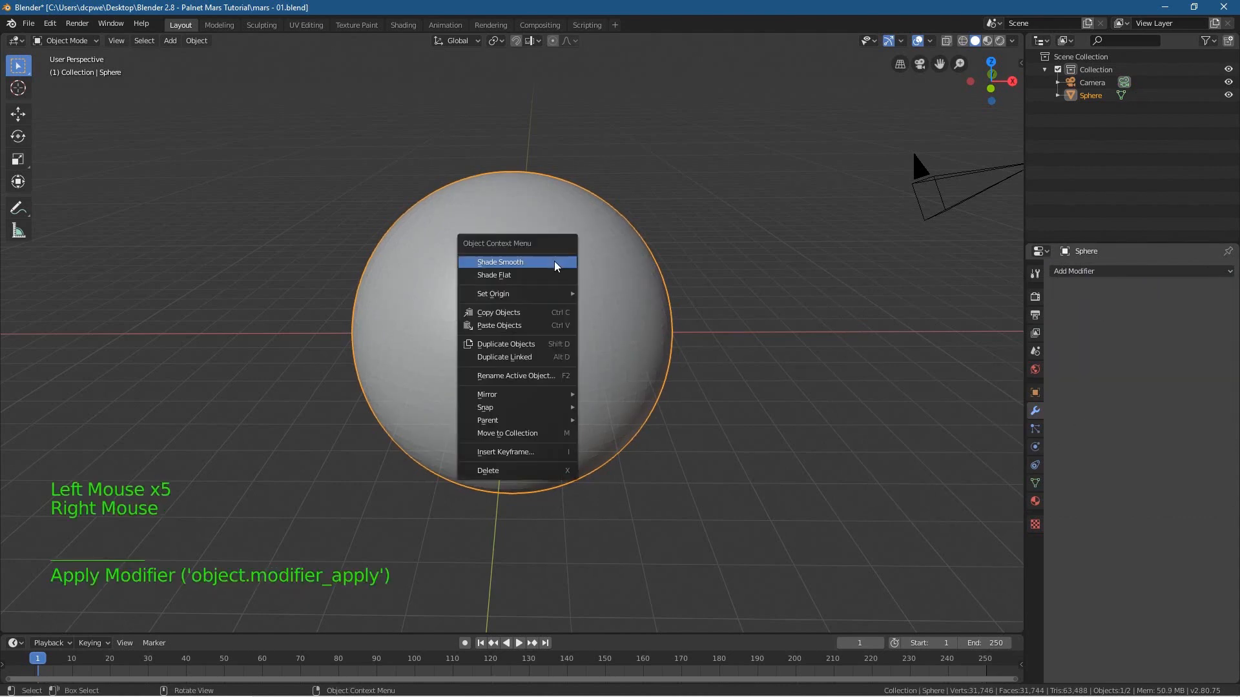
left_click(555, 266)
Rename the sphere object as Mars
double_click(1091, 96)
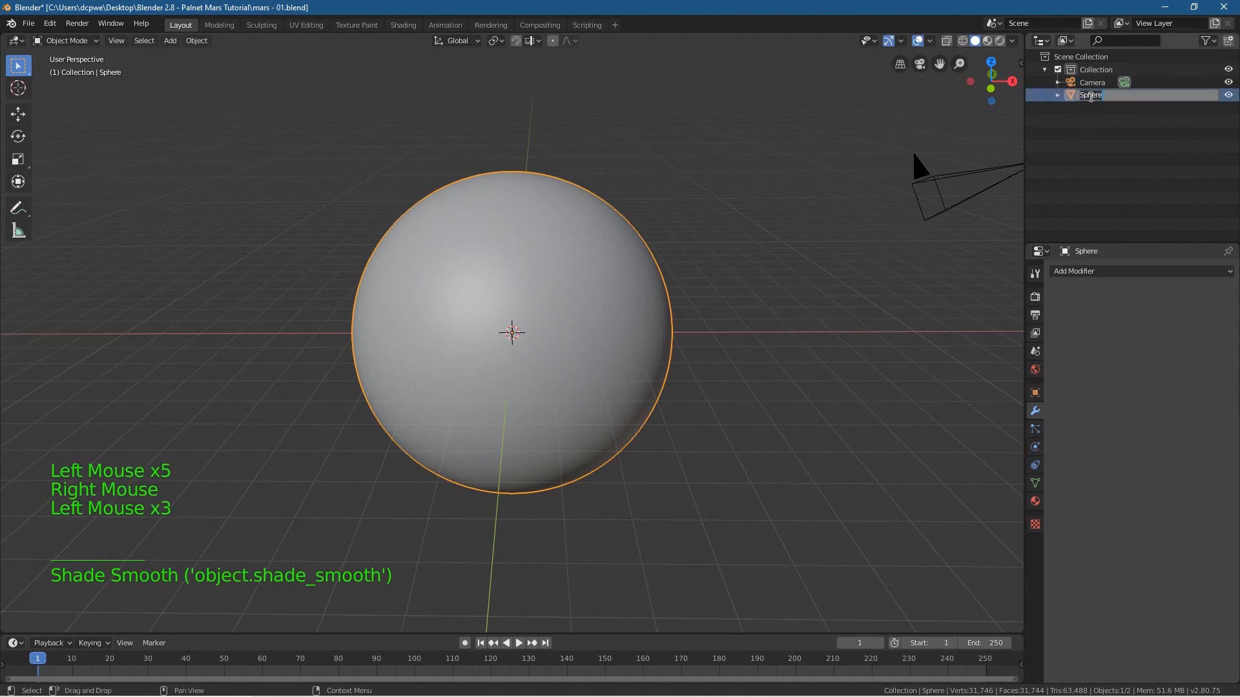
type("Mr")
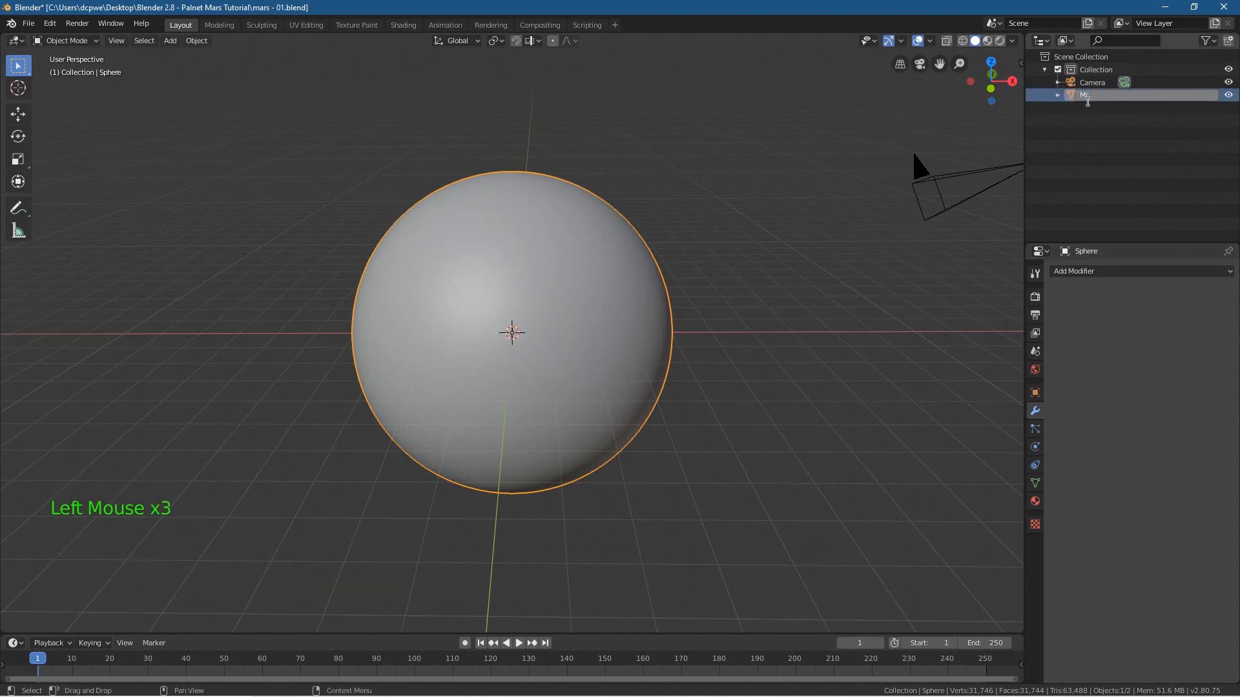
key("Return")
key("F2")
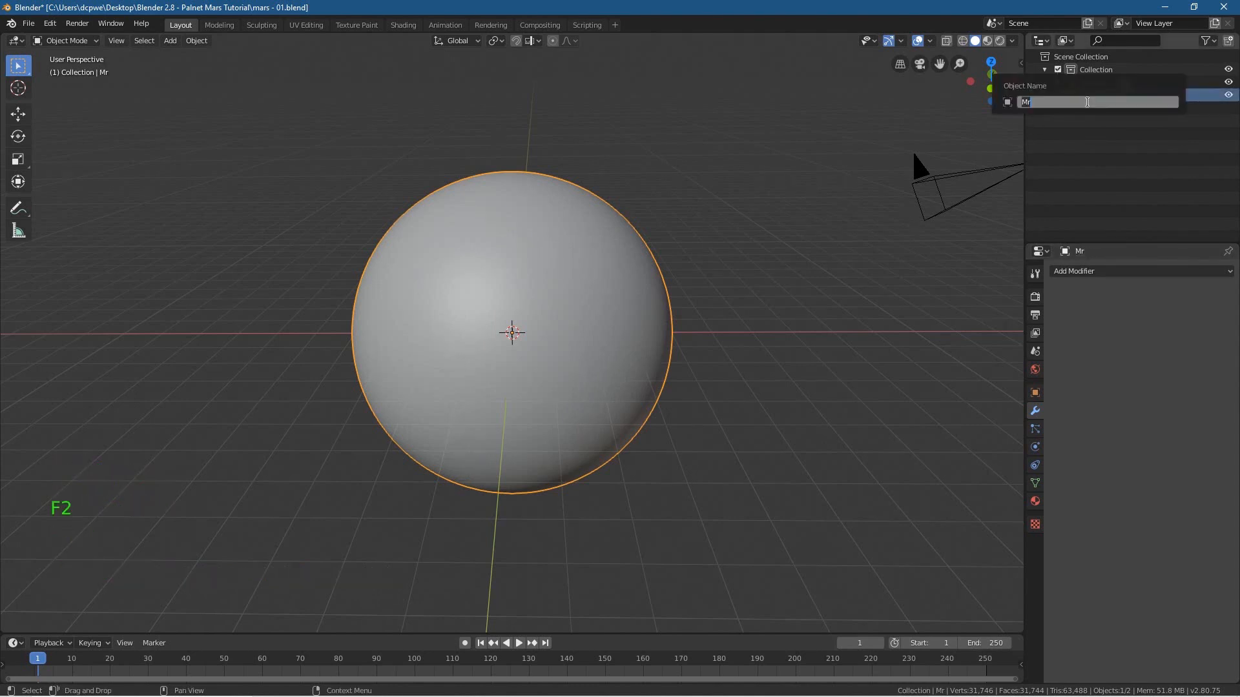
left_click(1110, 96)
double_click(1111, 96)
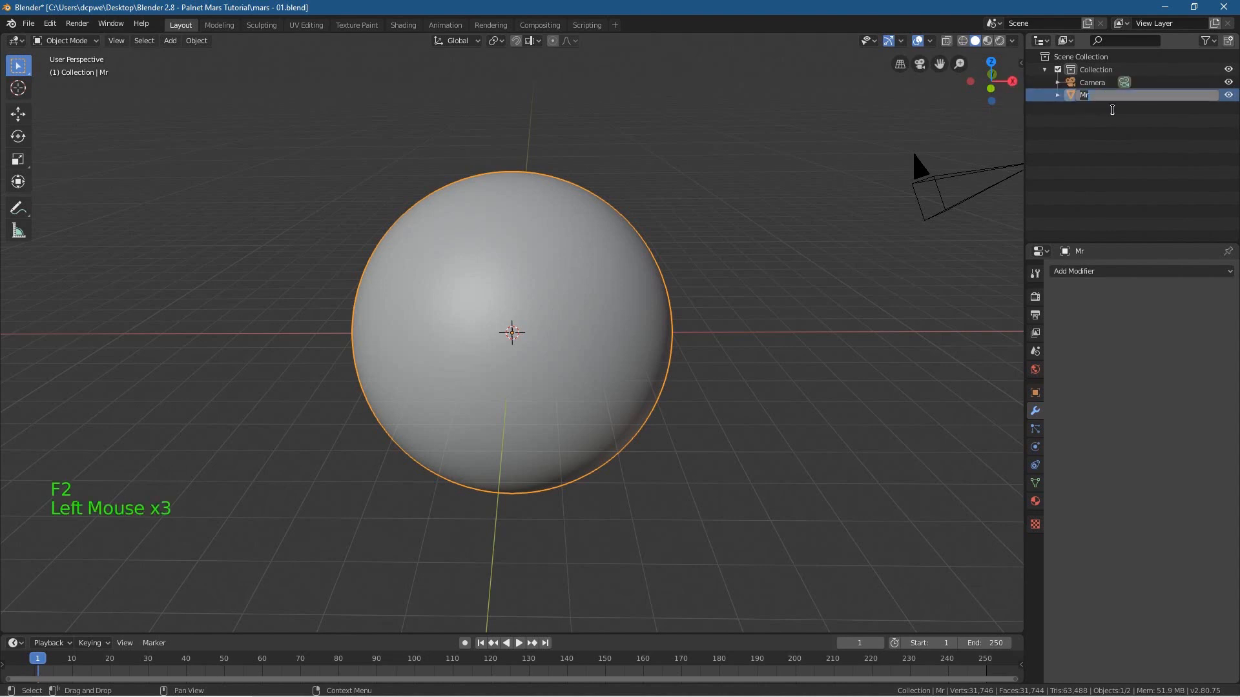
type("Mars")
key("Return")
Switch to Chrome and load the solarsystemscope.com/textures/ page
left_click(1222, 8)
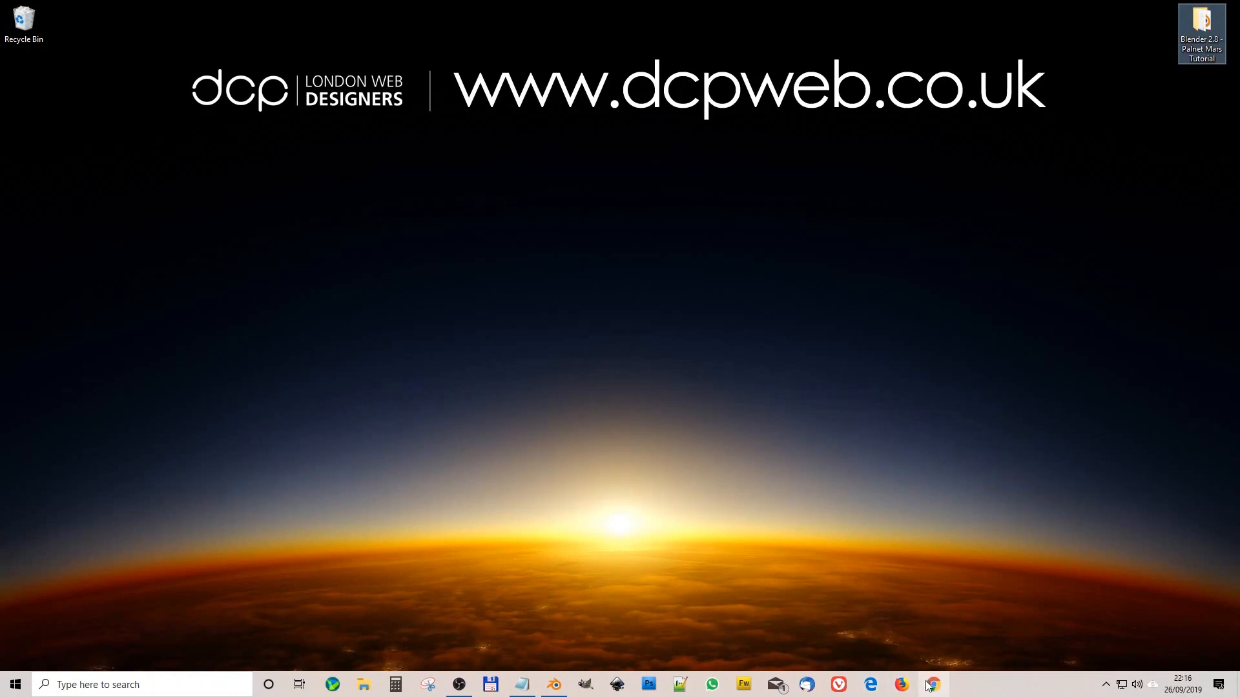
left_click(930, 684)
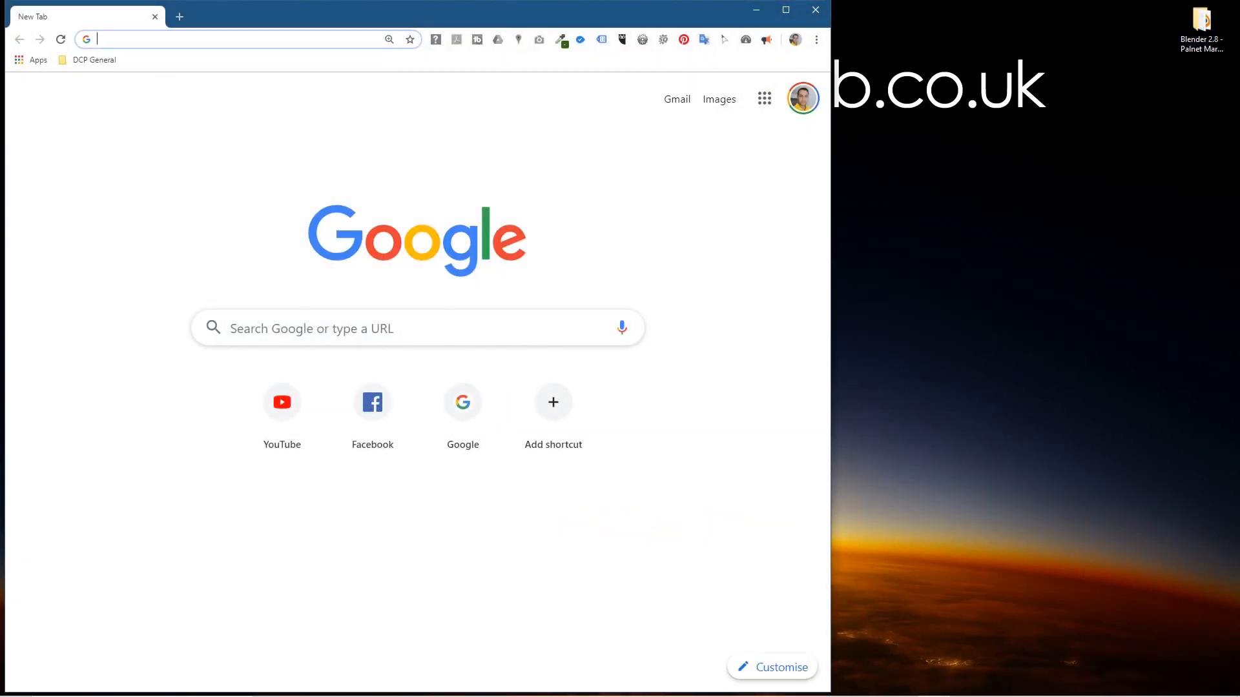
left_click(291, 38)
type("https://www.solarsystemscope.com/textures/")
key("Return")
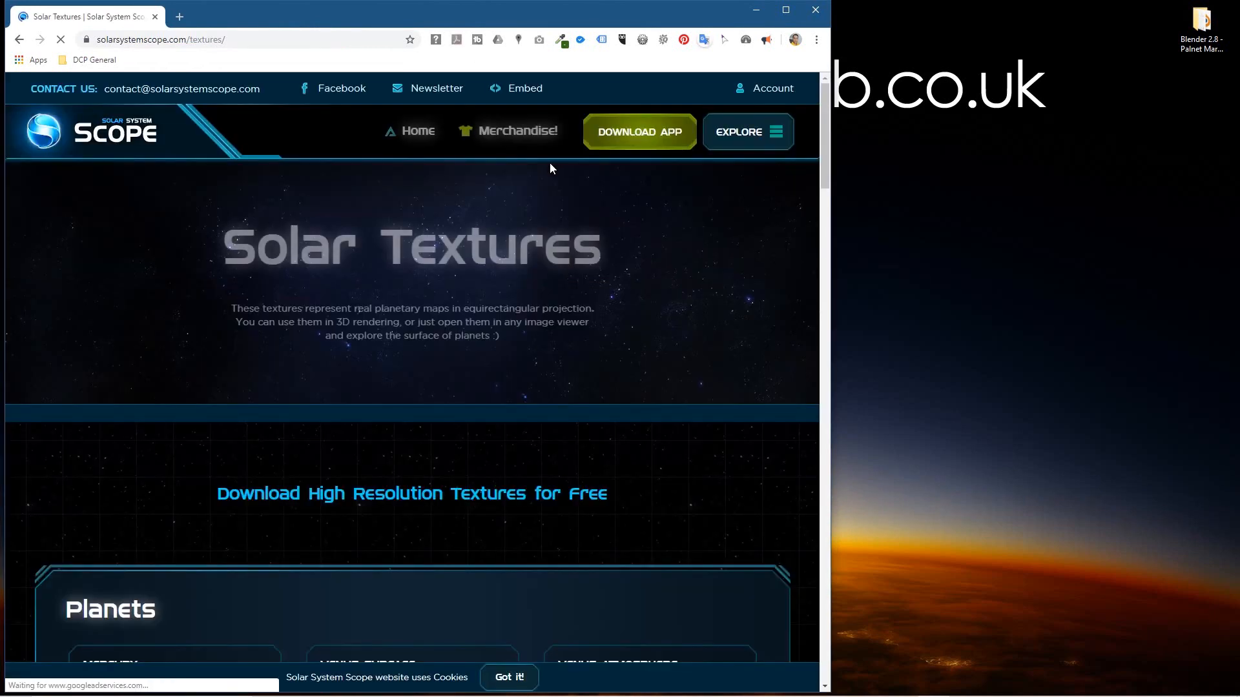
Find Mars among the planet textures and open its Ultra Resolution 8K image
scroll(219, 360, "down", 8)
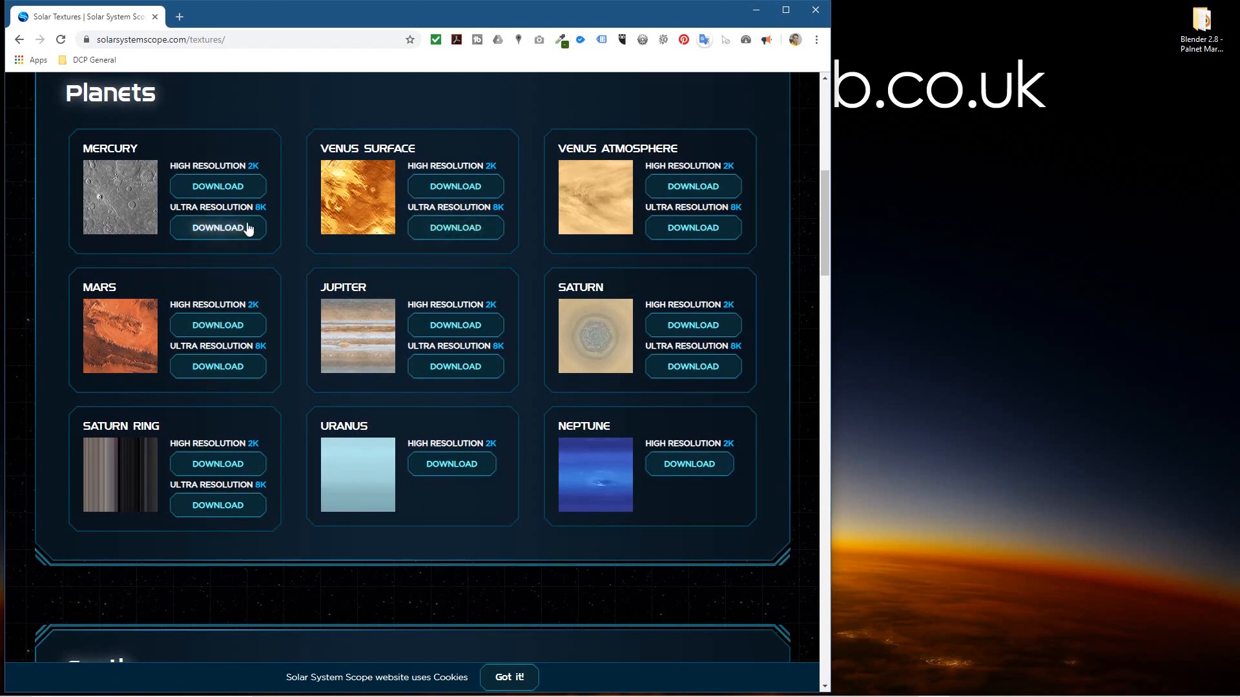
scroll(139, 196, "down", 9)
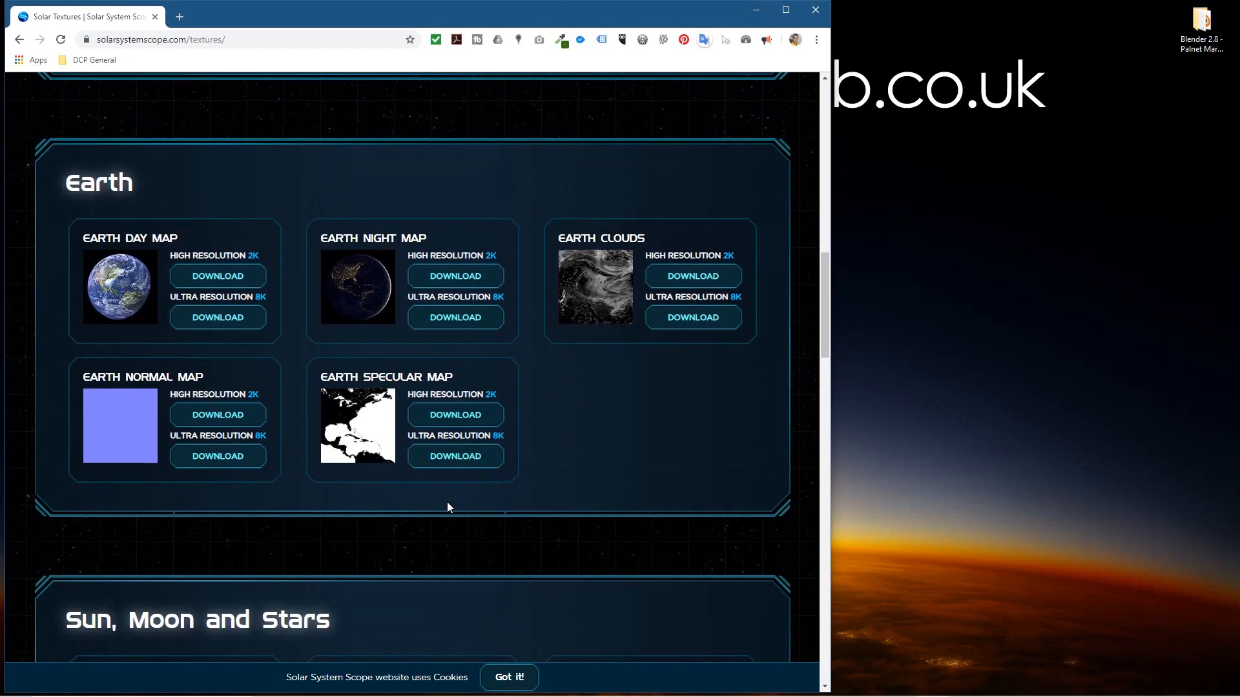
scroll(226, 399, "up", 9)
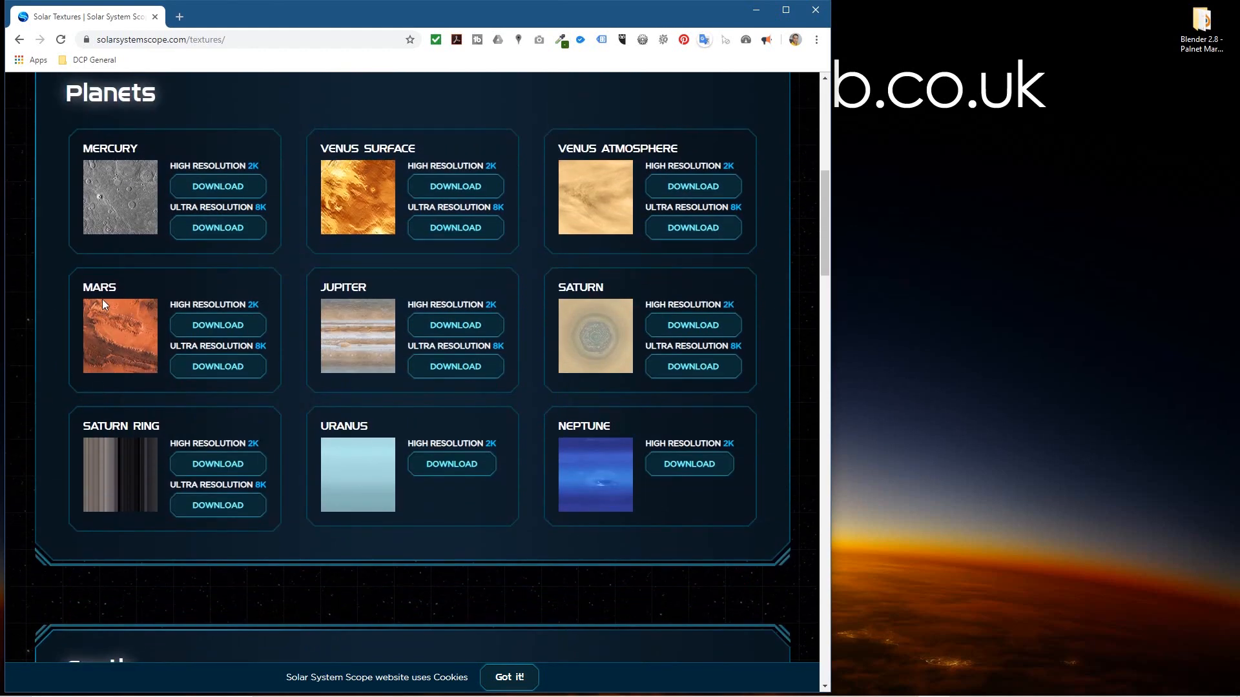
left_click(217, 374)
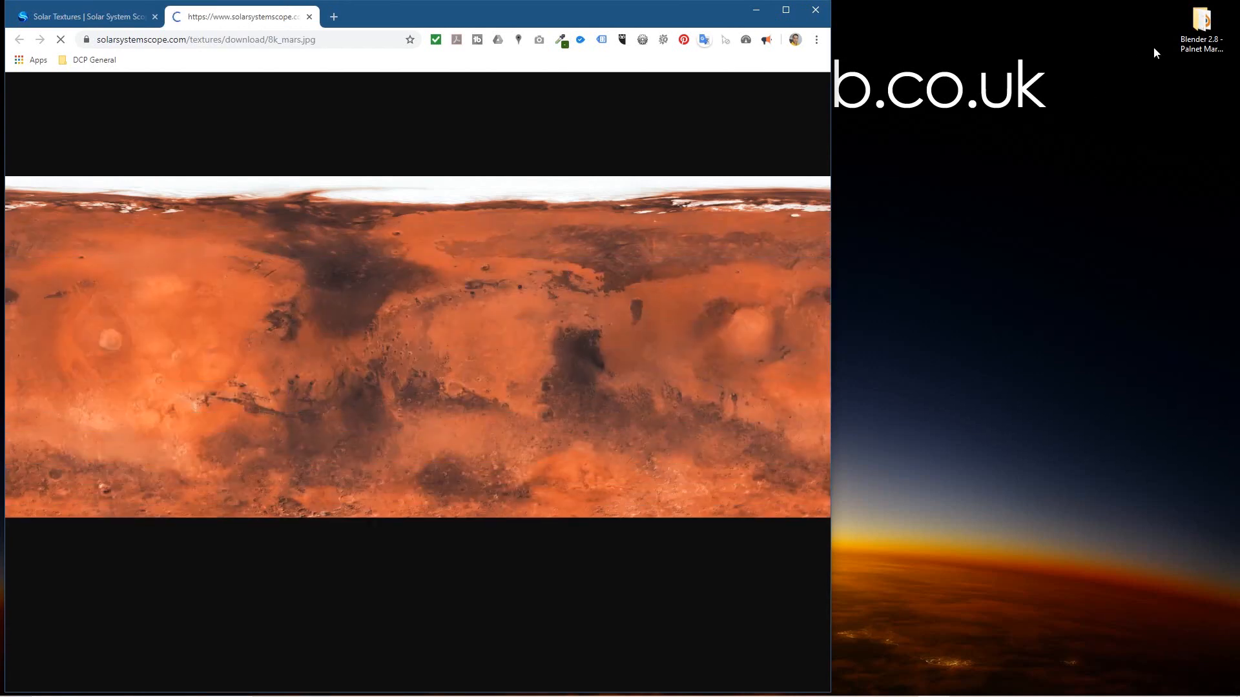
Open the Blender 2.8 - Palnet Mars Tutorial folder from the desktop and create a subfolder named images
double_click(1201, 24)
right_click(206, 192)
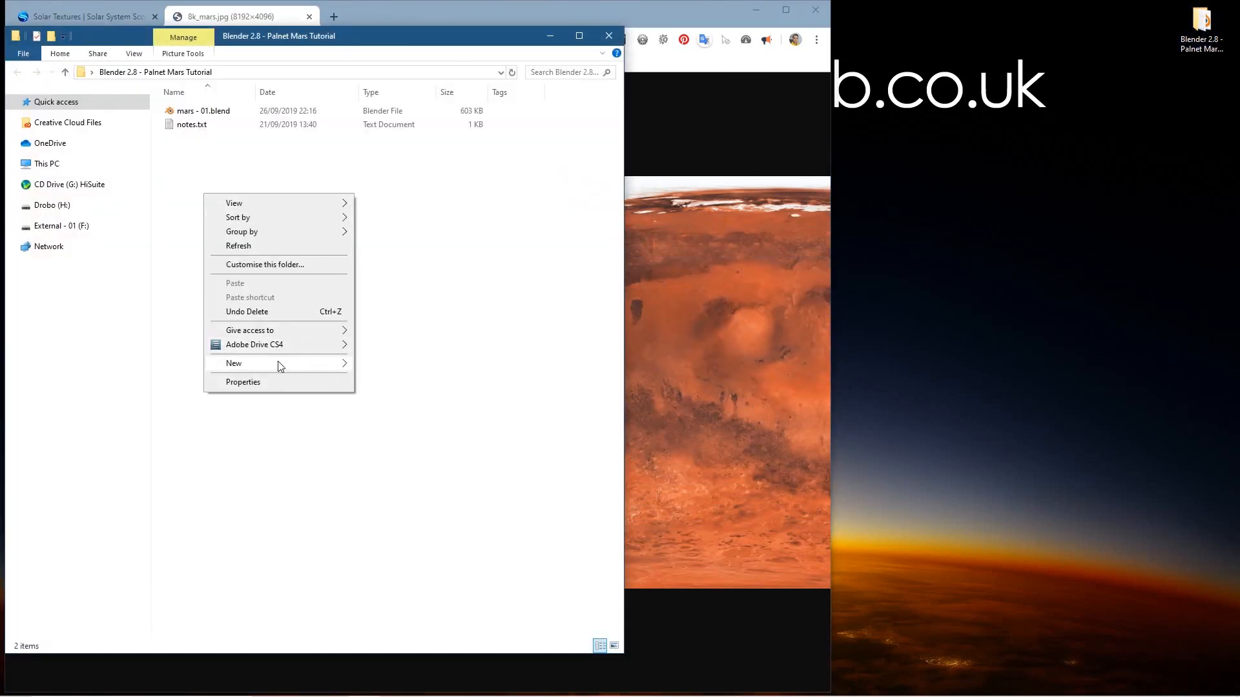
mouse_move(277, 362)
left_click(377, 363)
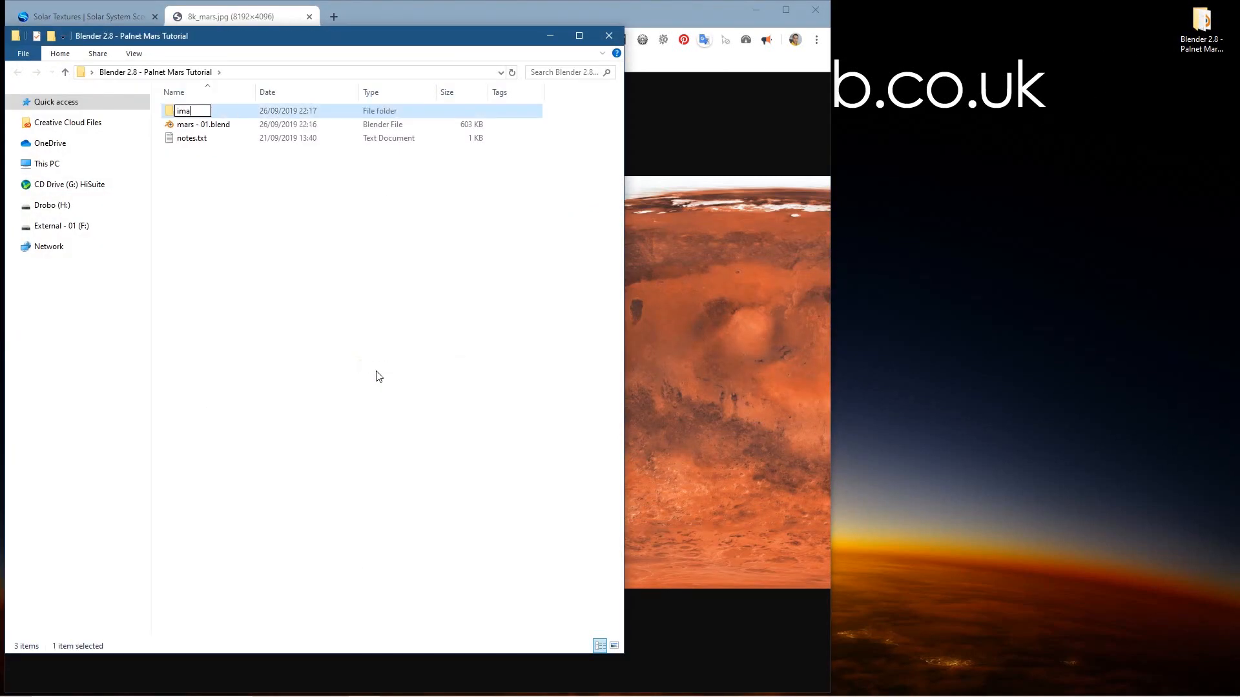
key("Return")
Save 8k_mars.jpg from the browser into the project's images folder and open that folder
left_click_drag(367, 34, 1116, 70)
left_click_drag(687, 381, 1131, 345)
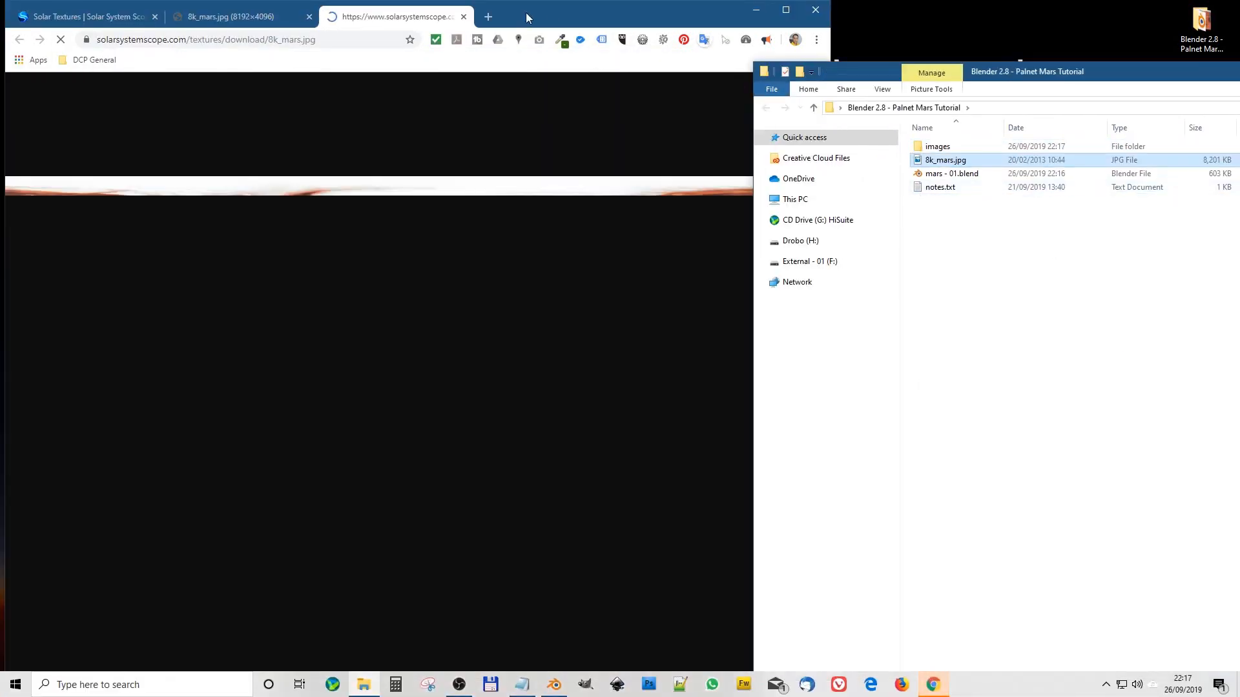
left_click(464, 17)
left_click_drag(944, 160, 943, 152)
double_click(942, 150)
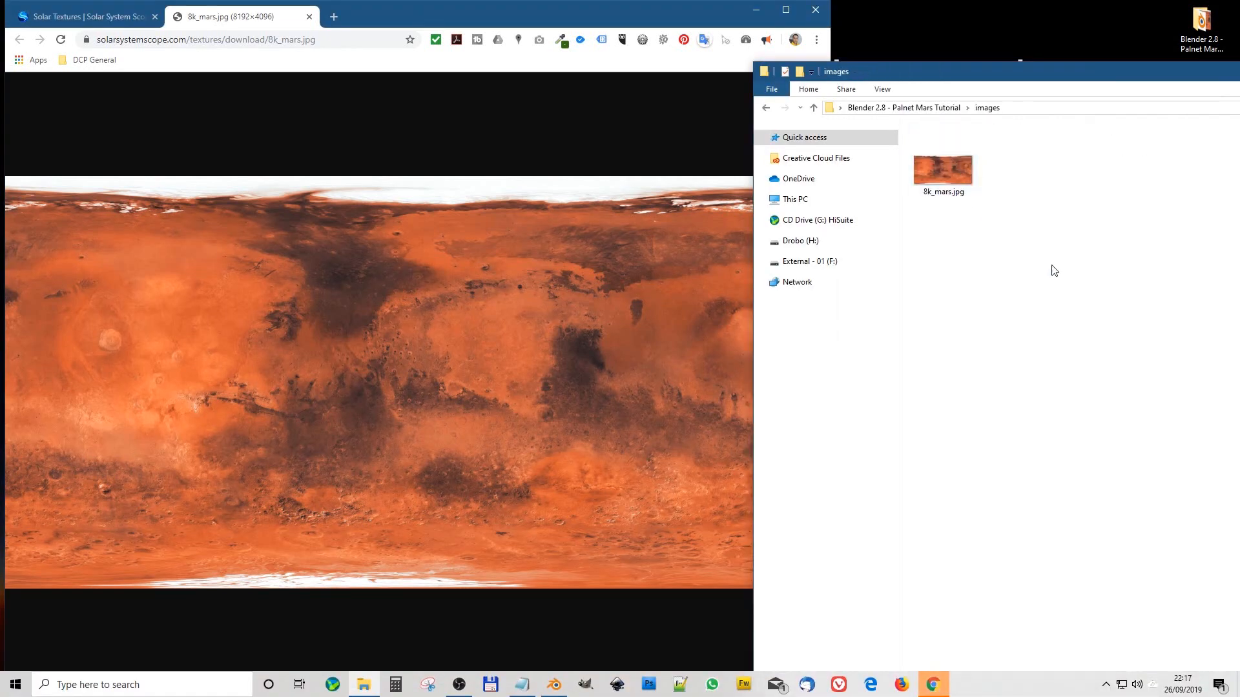
Load the wwwtyro.github.io/procedural.js/space/ generator in the Mars image tab and close the Solar Textures tab
left_click(948, 662)
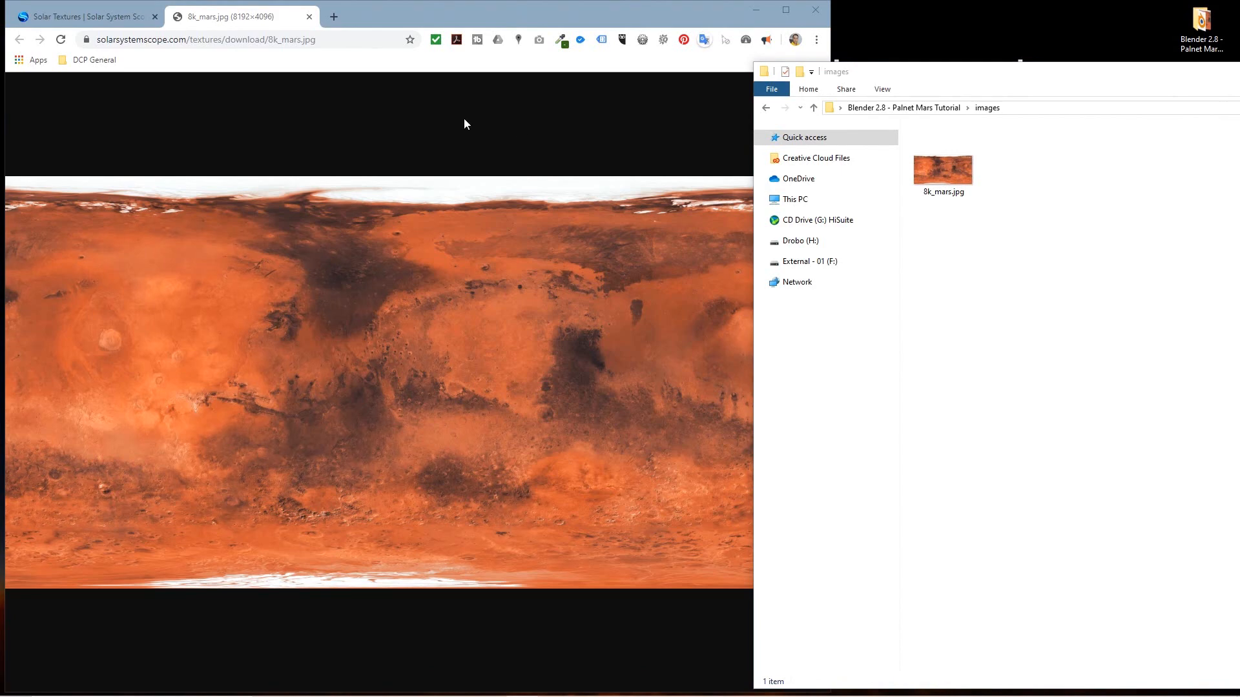
left_click(175, 40)
type("http://wwwtyro.github.io/procedural.js/planet/")
left_click(299, 66)
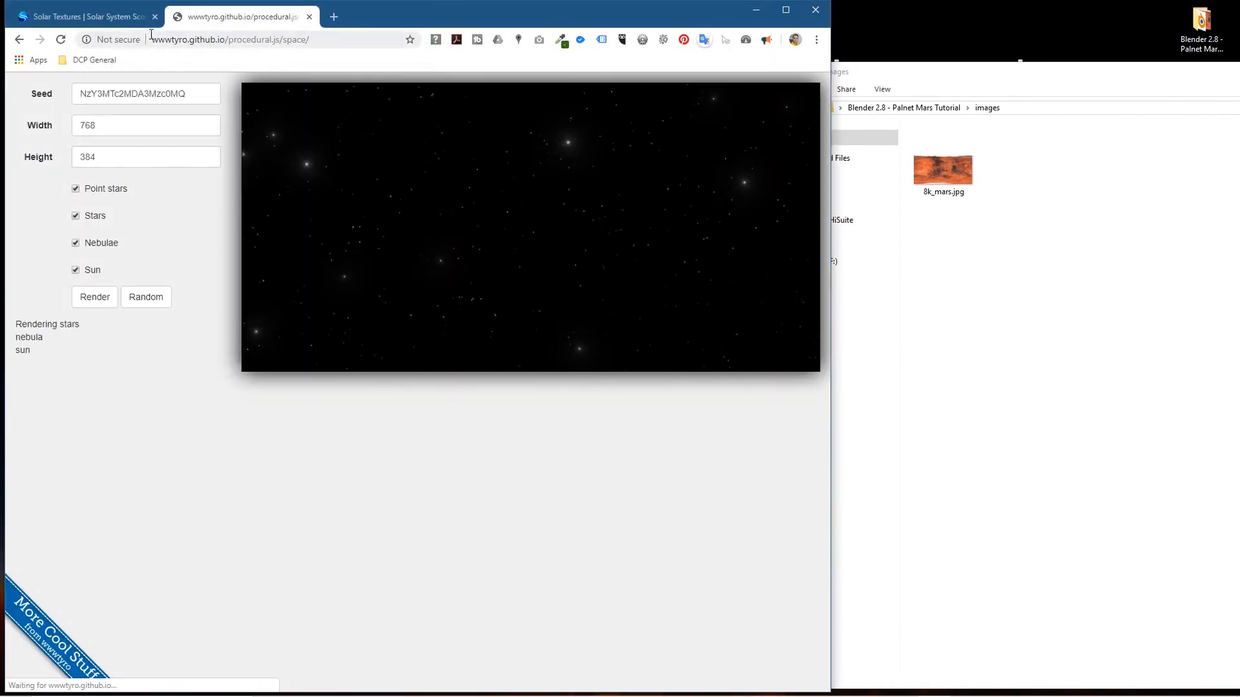
left_click(163, 21)
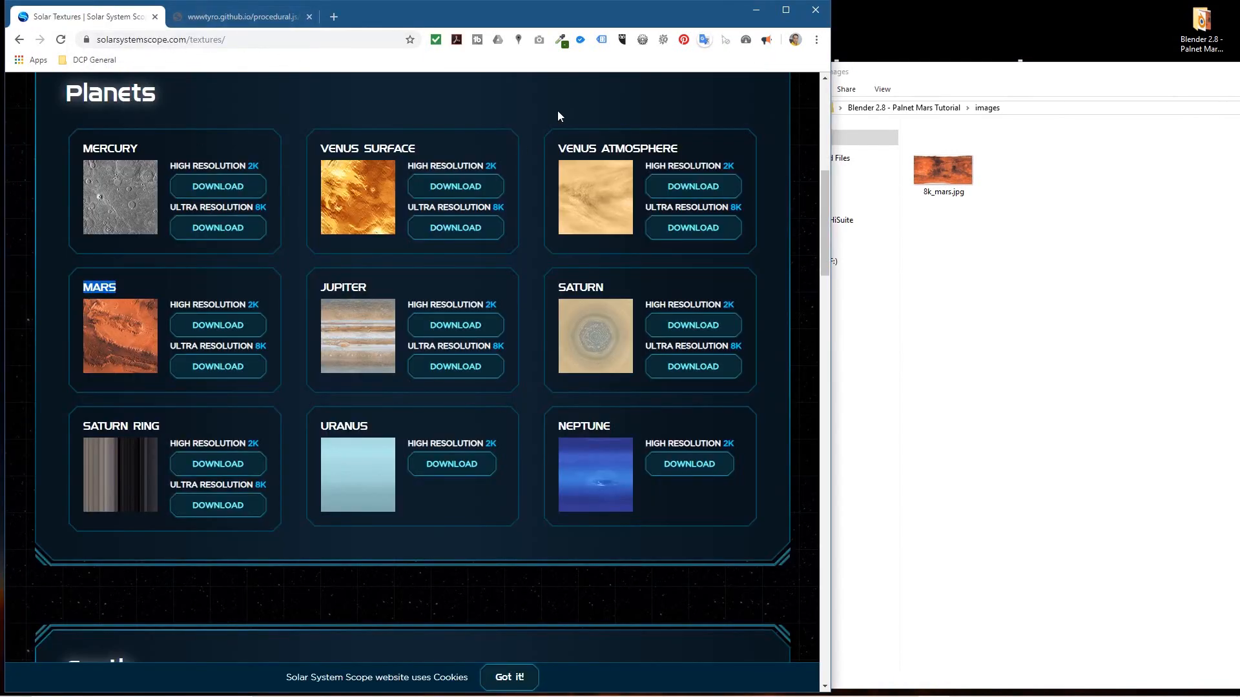
left_click(155, 16)
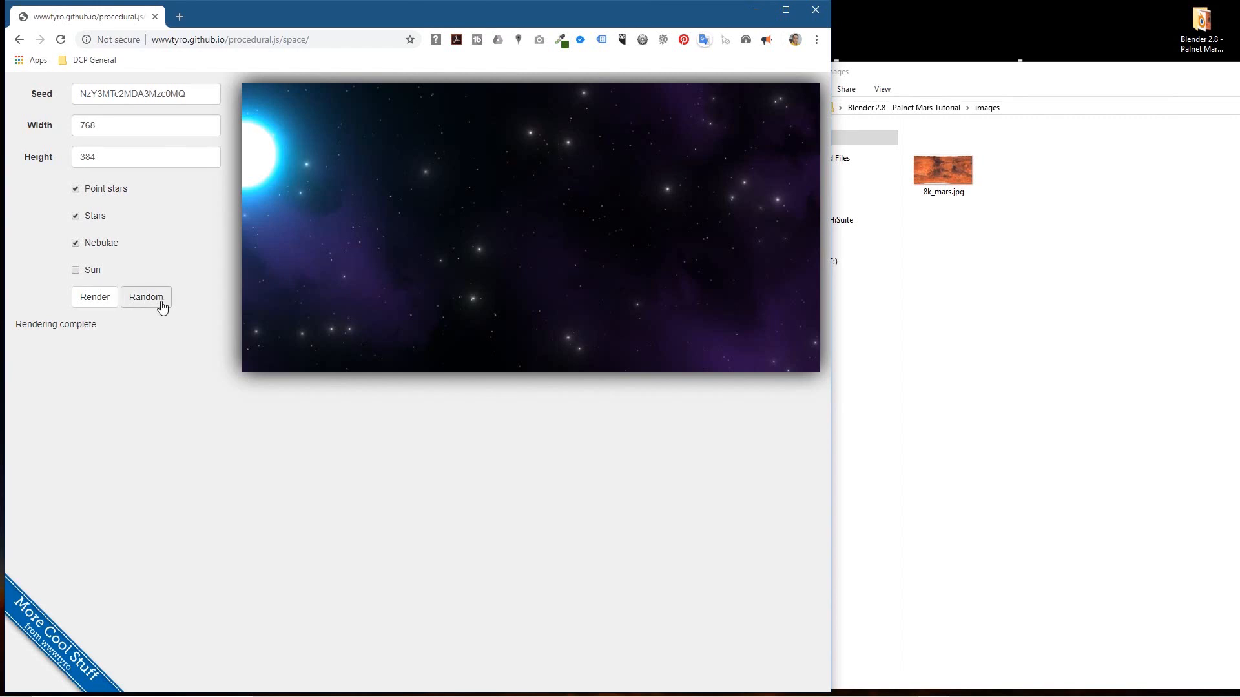
Set the space image to 1920 by 1080 without the sun and generate random variations until a purple and green nebula is rendered
left_click_drag(105, 127, 3, 115)
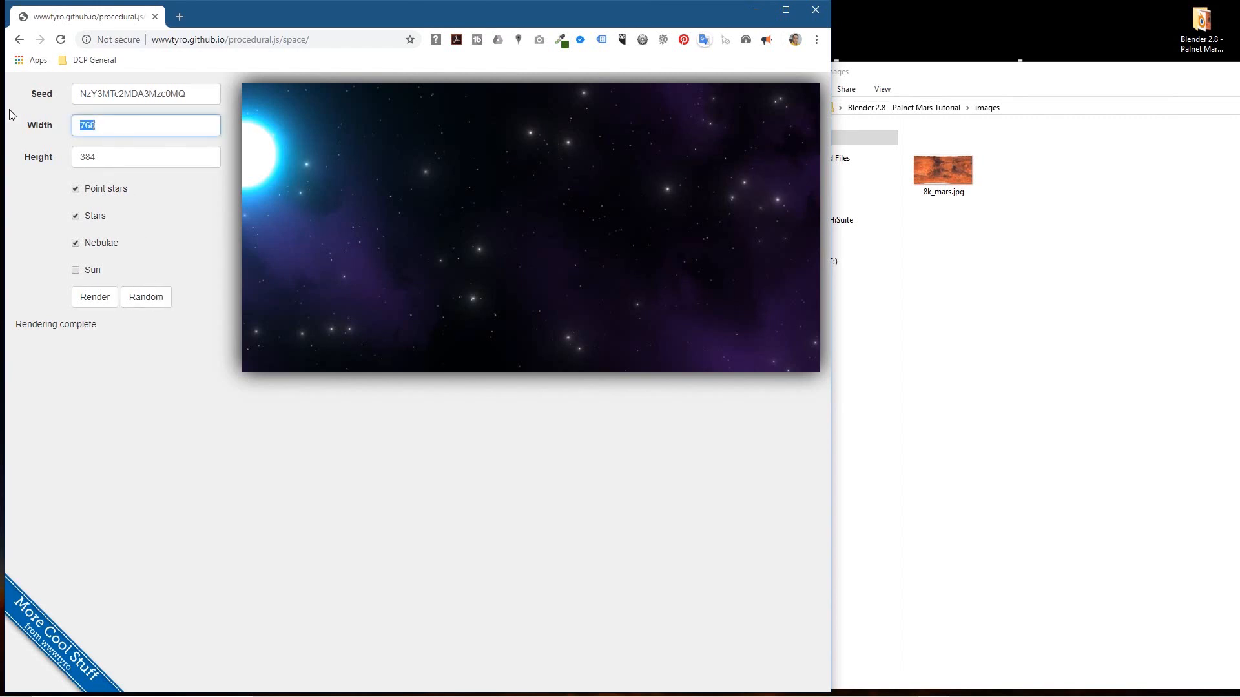
key("Tab")
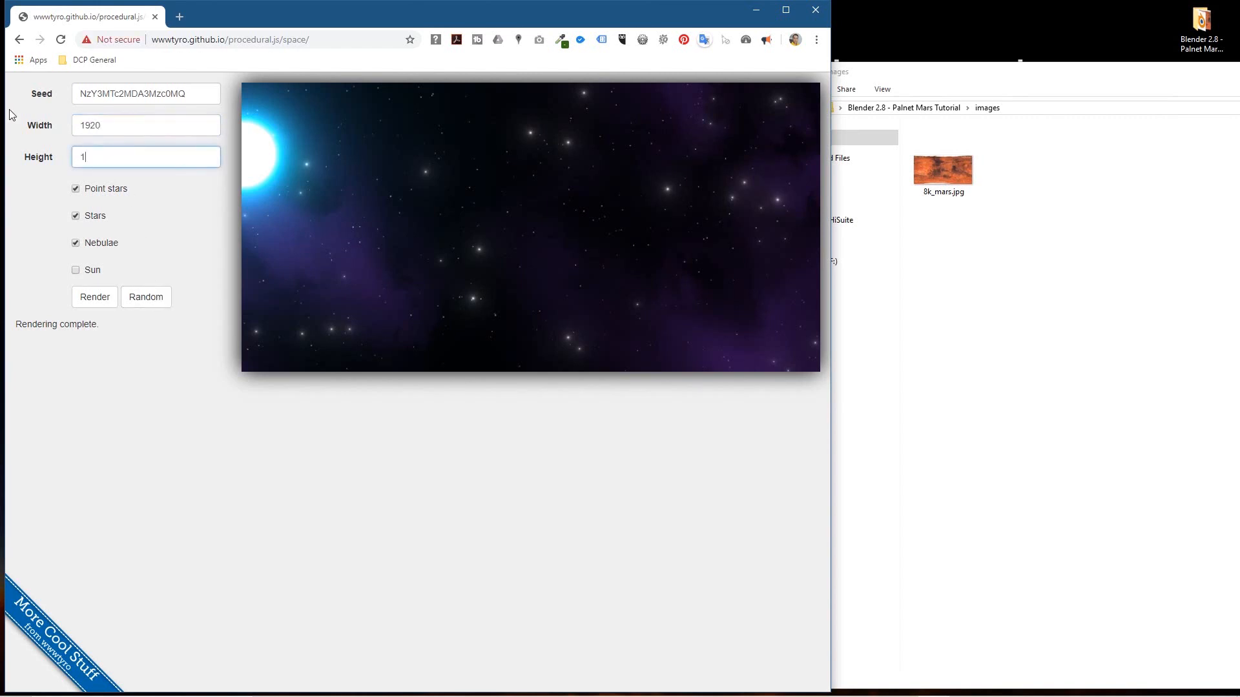
left_click(146, 299)
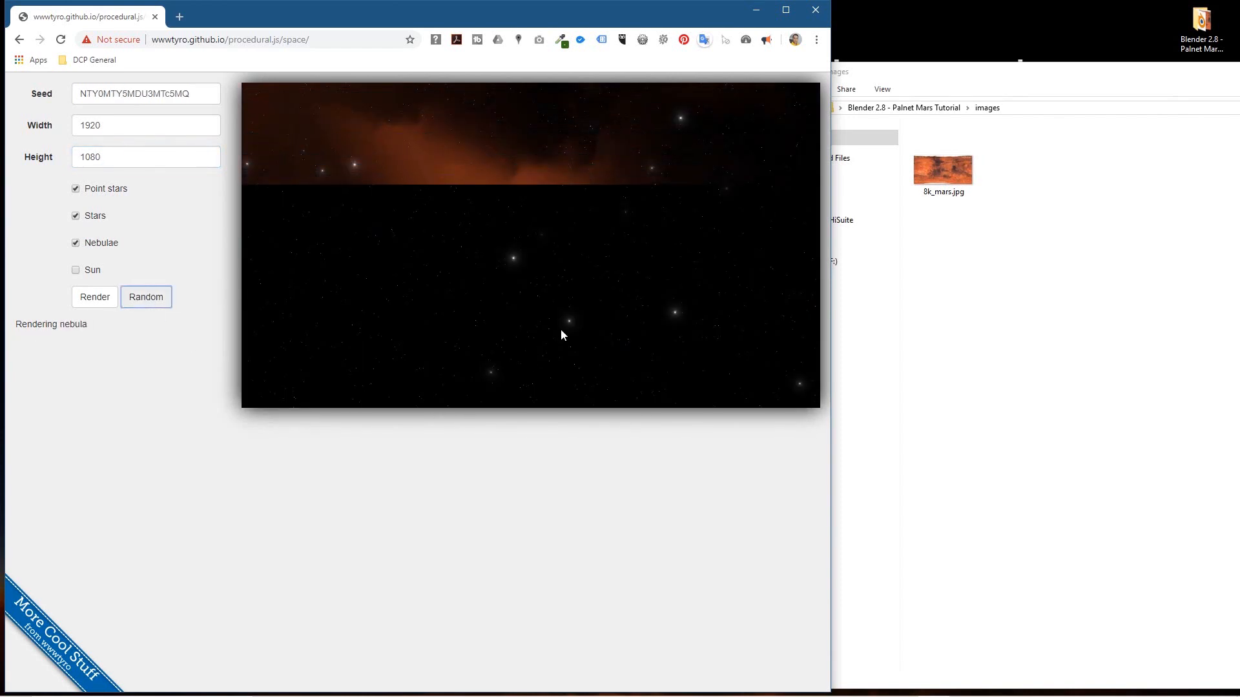
left_click(141, 300)
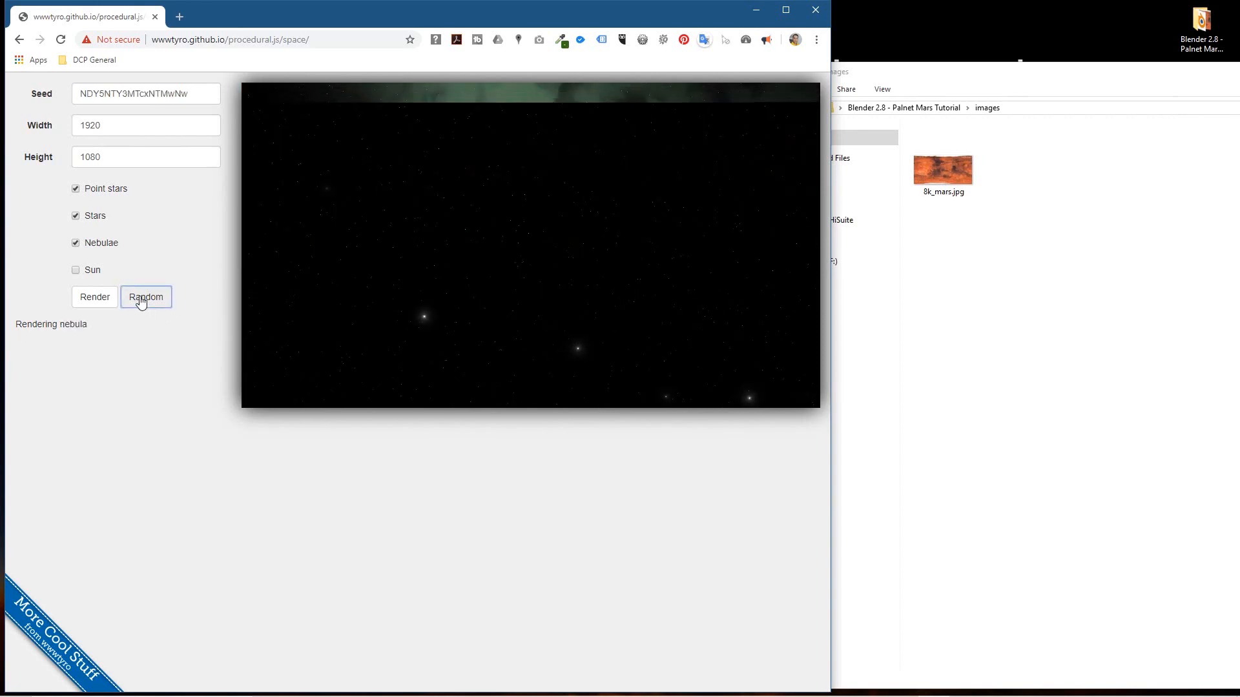
left_click(148, 306)
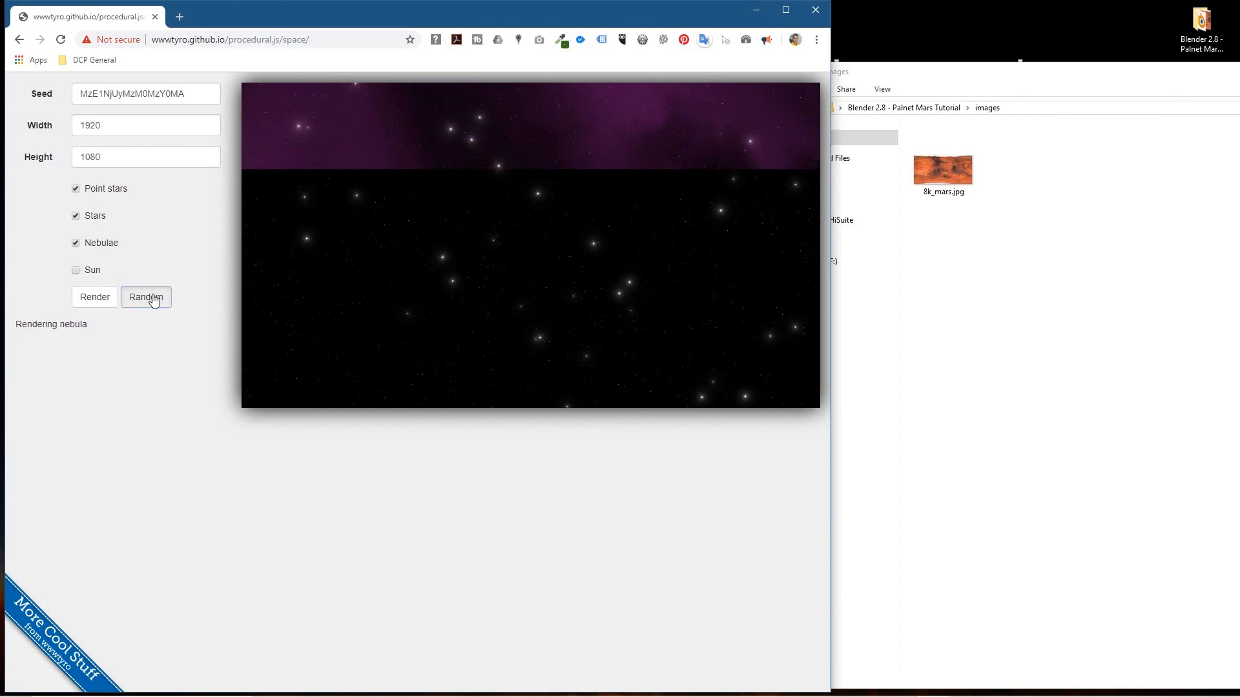
left_click(154, 301)
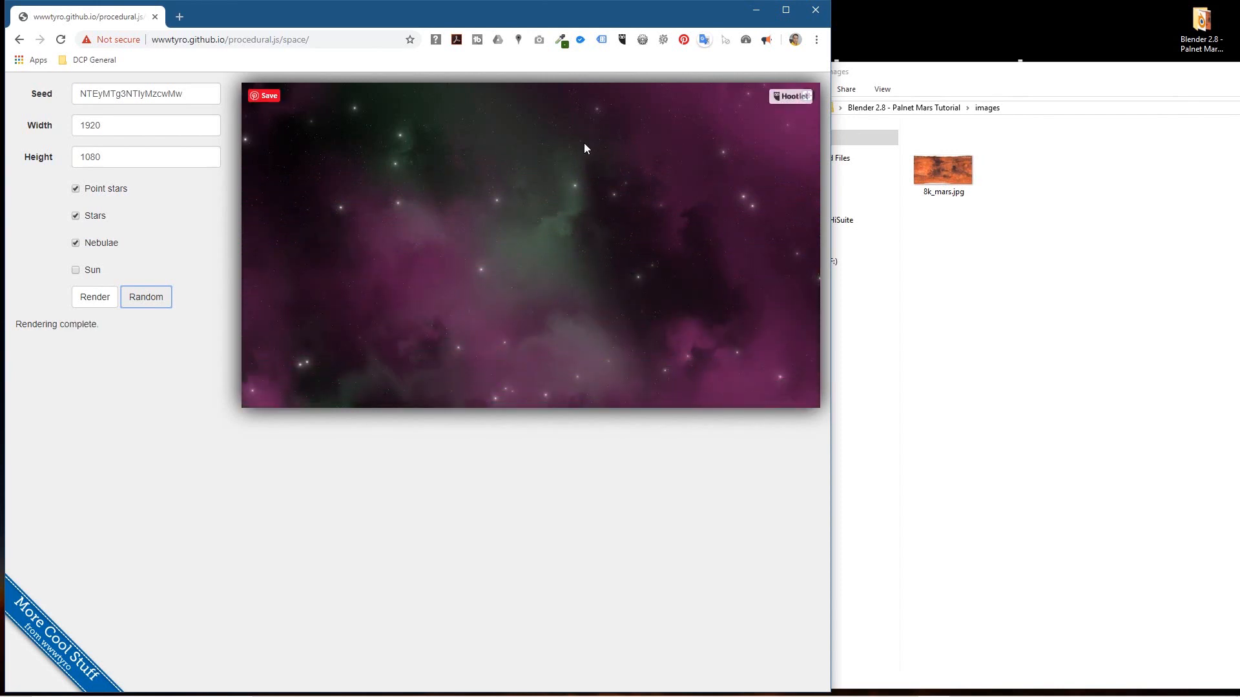
Open the rendered nebula image in its own browser tab and copy it into the project's images folder
right_click(530, 199)
left_click(568, 209)
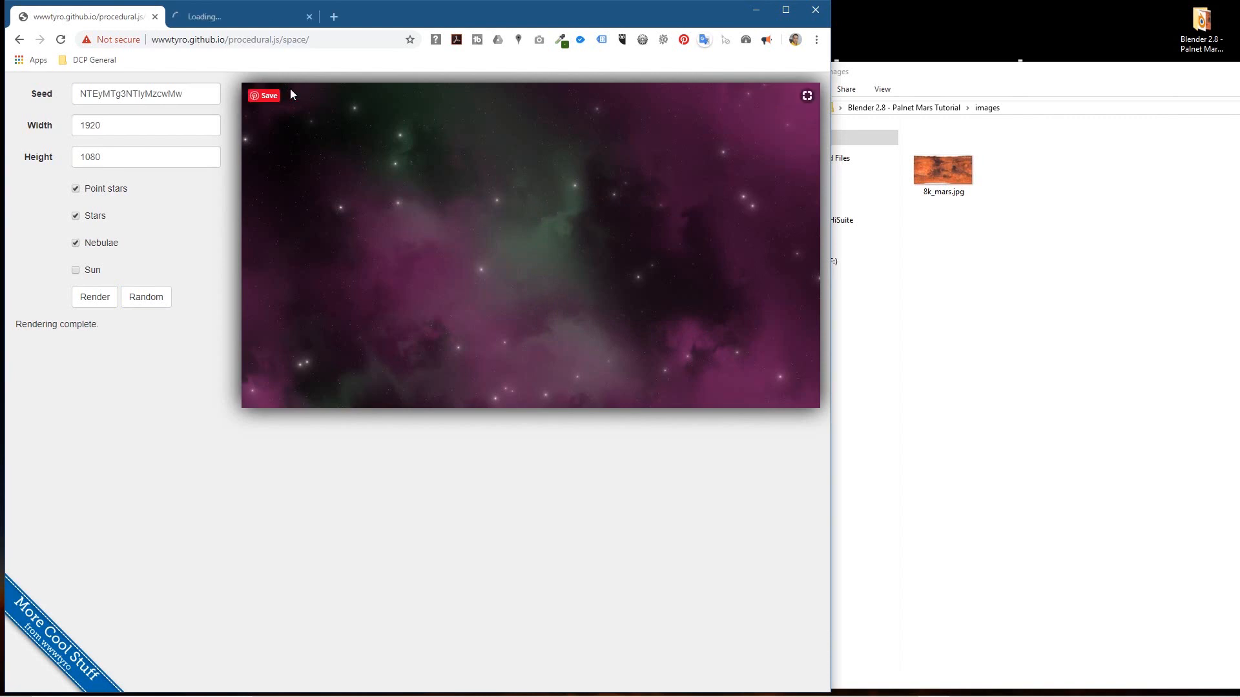
right_click(448, 185)
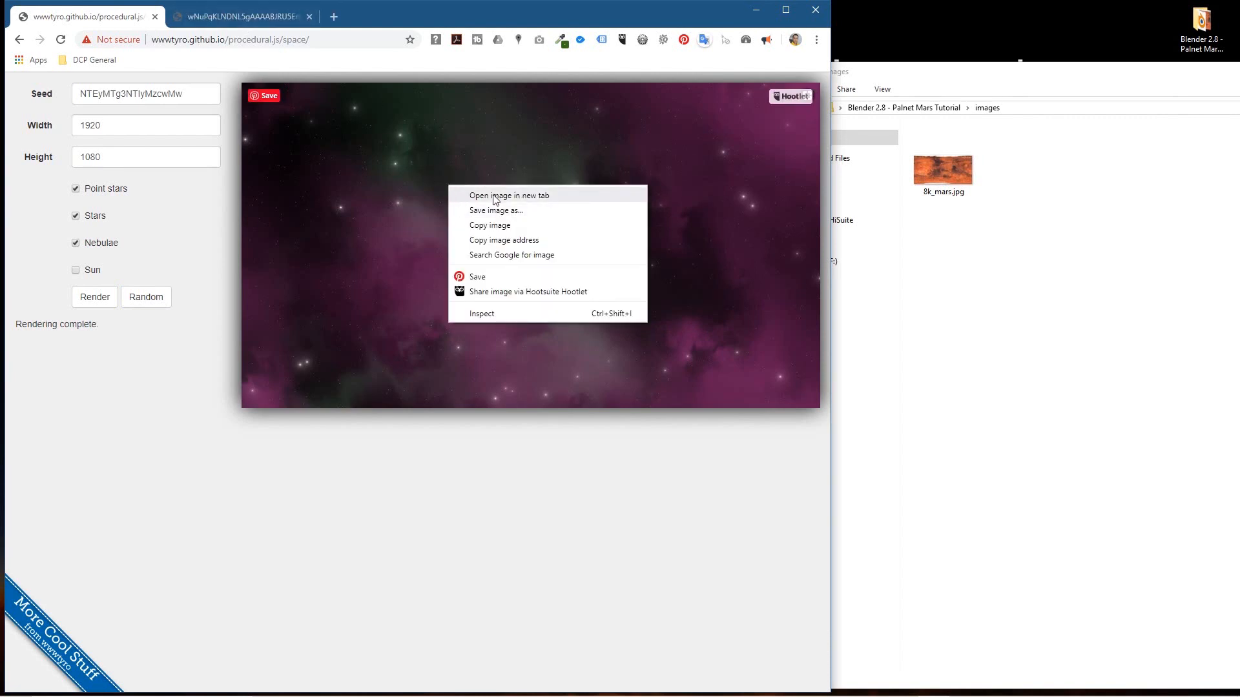
left_click(213, 19)
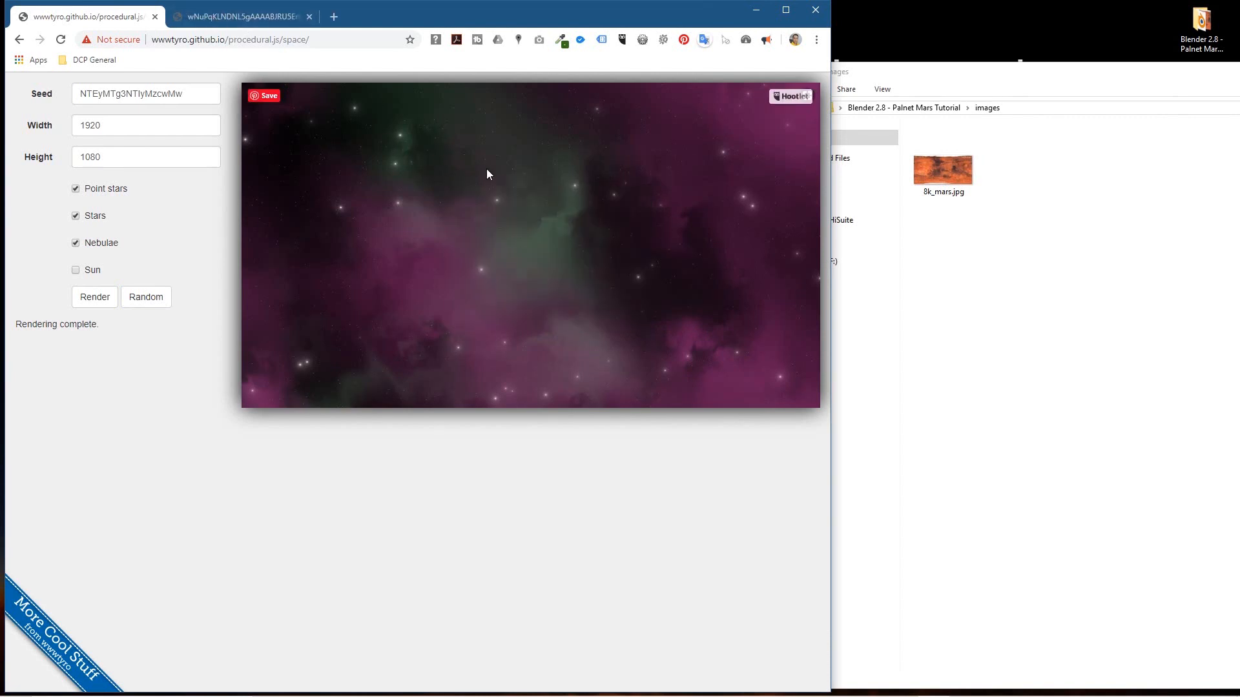
key("ctrl+Tab")
key("ctrl+shift+Tab")
left_click_drag(520, 216, 1010, 332)
Check the pixel dimensions of download.png in its file properties, and close the properties
right_click(1025, 172)
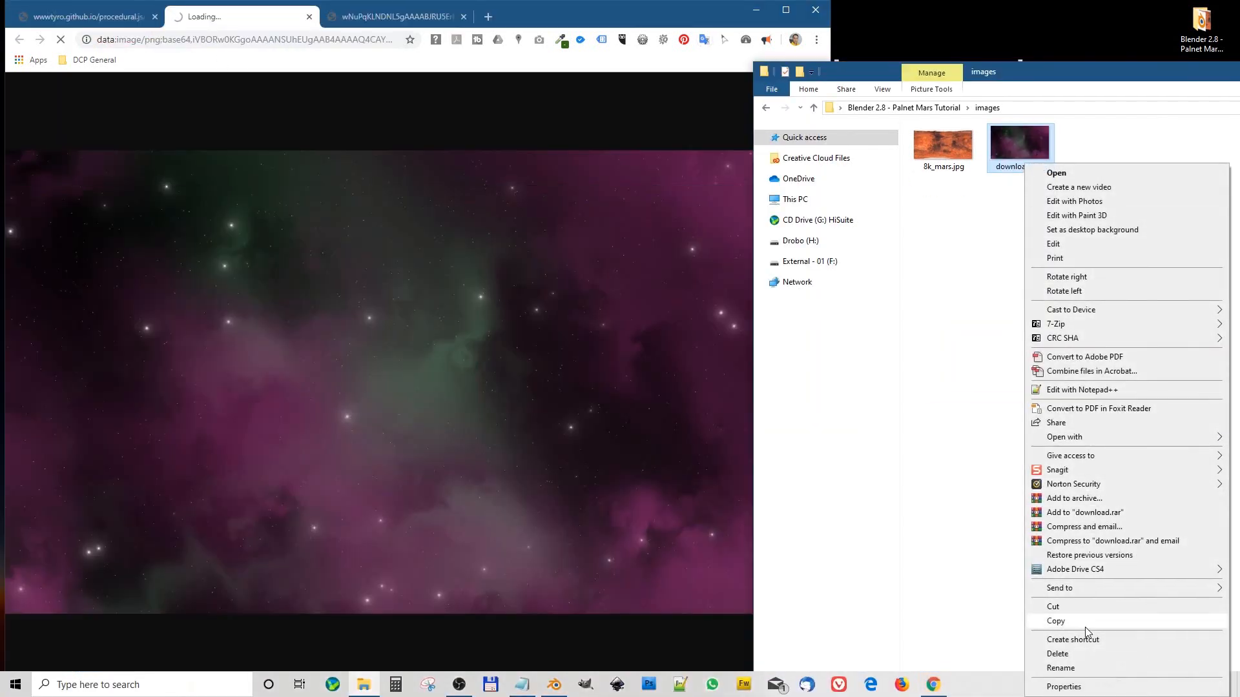
left_click(1085, 689)
left_click(1085, 204)
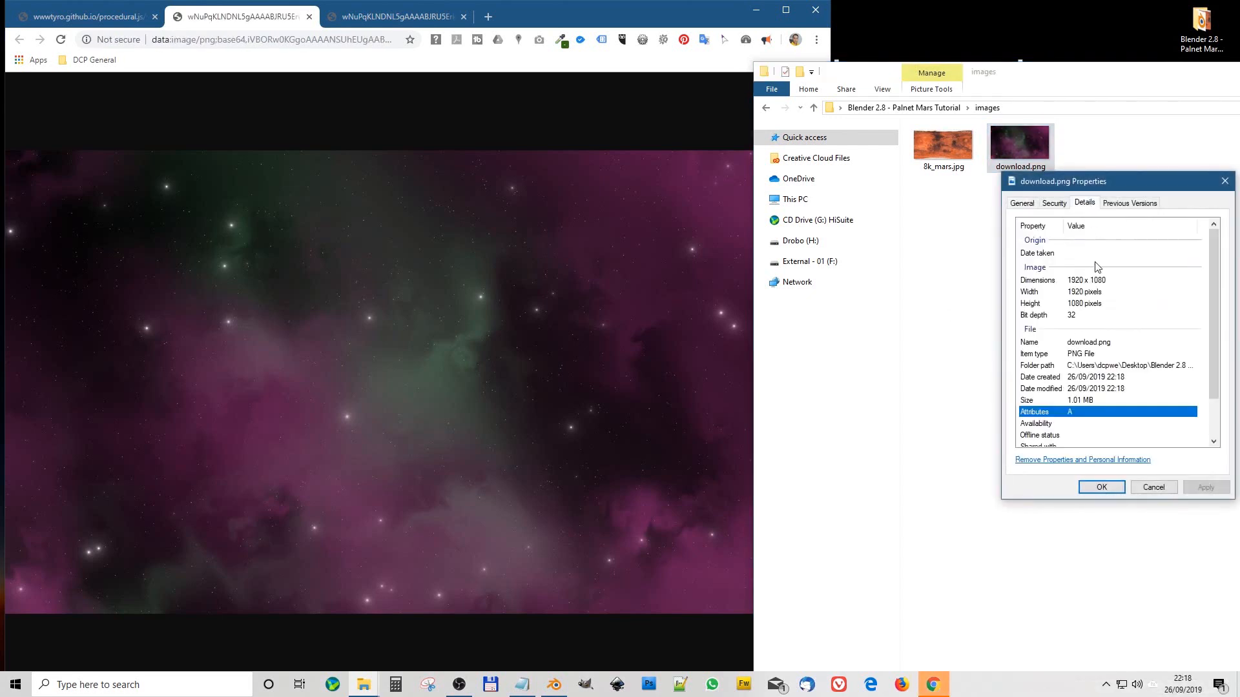
left_click(1225, 181)
left_click(1029, 263)
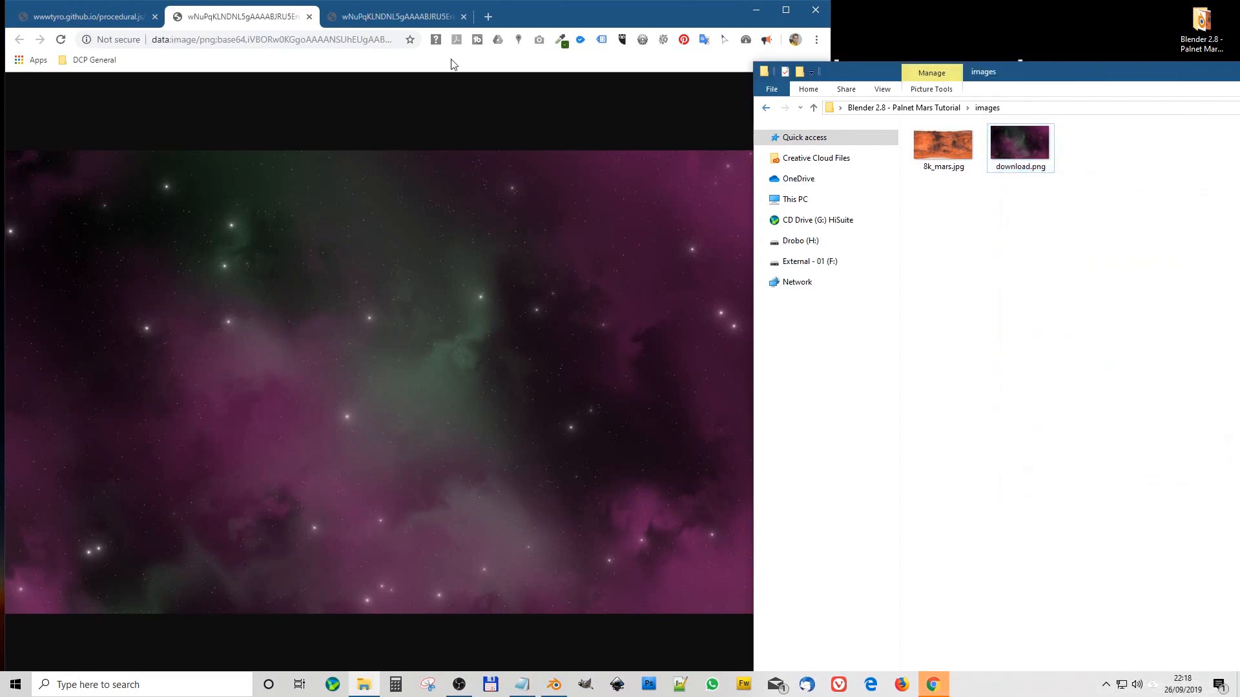
Close the extra nebula image tabs in the browser and rename download.png in the images folder as 01.png
left_click(379, 13)
left_click(466, 22)
left_click(463, 17)
left_click(309, 16)
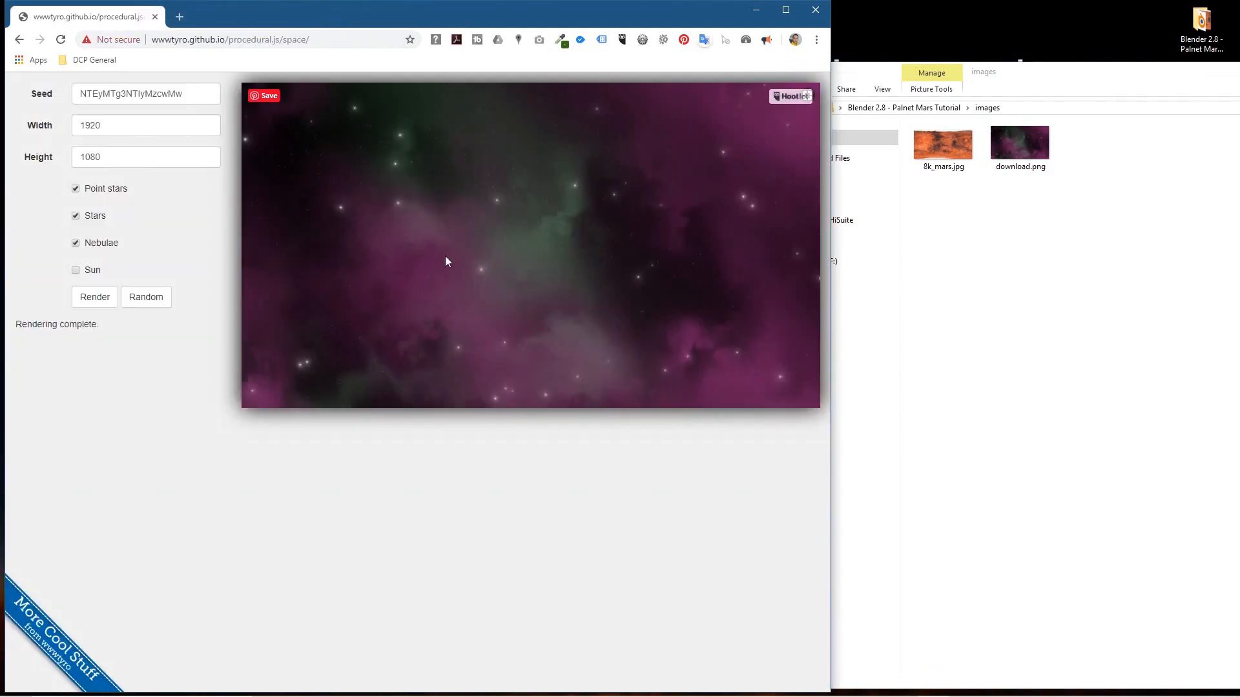
left_click_drag(1020, 144, 713, 212)
left_click(1029, 157)
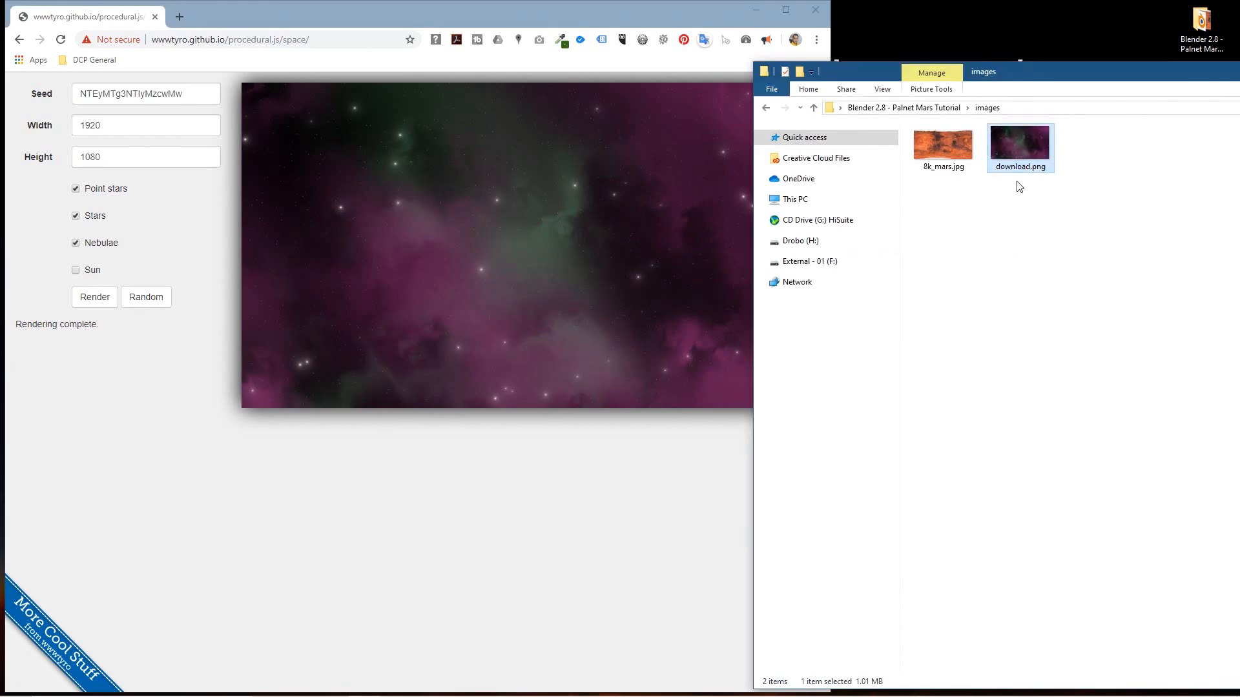
key("Return")
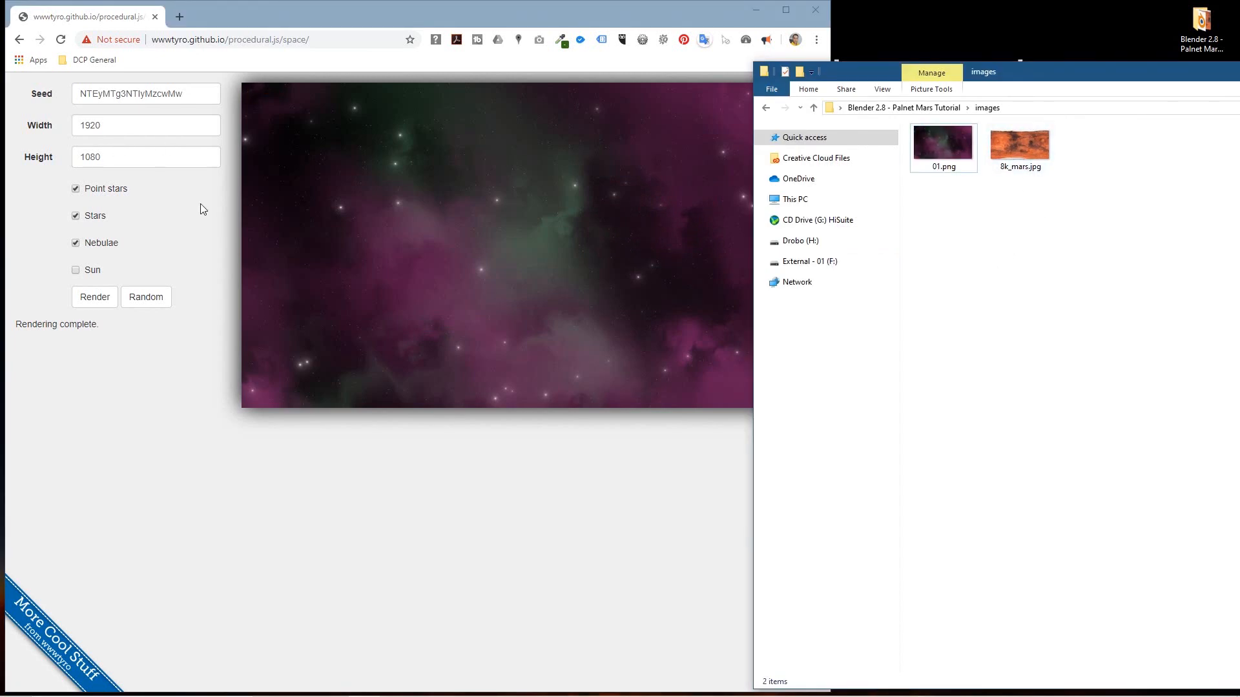
Turn off nebulae in the space generator and generate random variations showing only stars
left_click(146, 297)
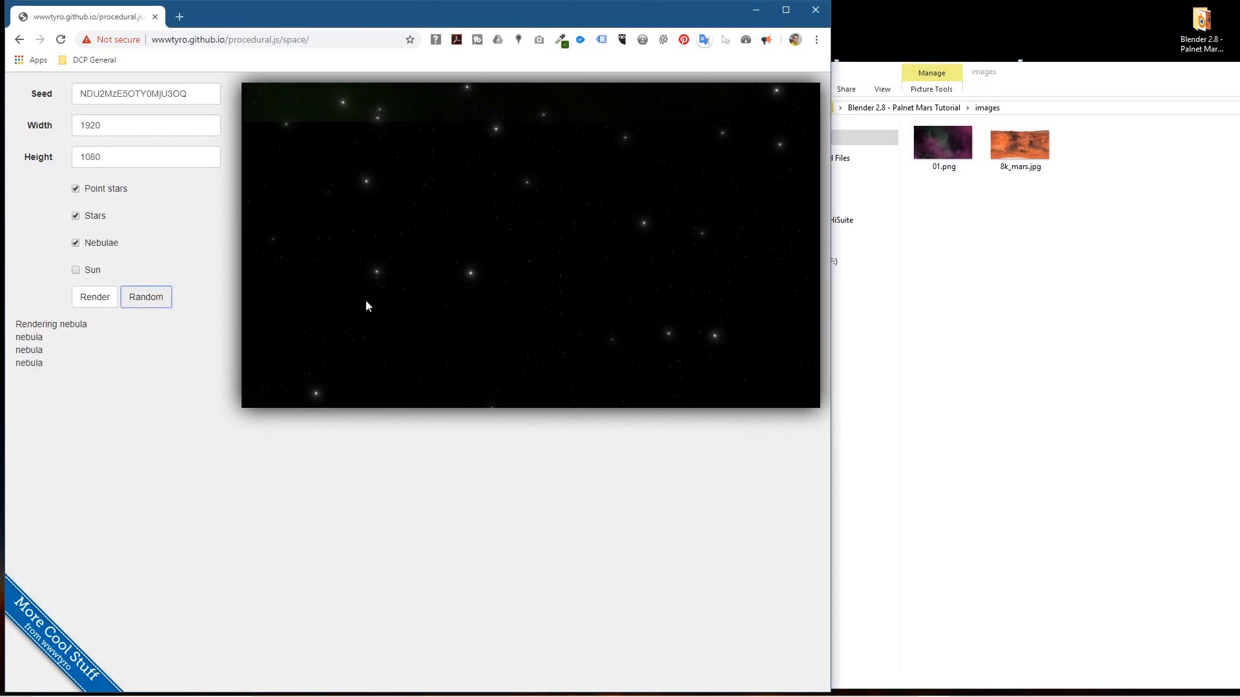
left_click(76, 243)
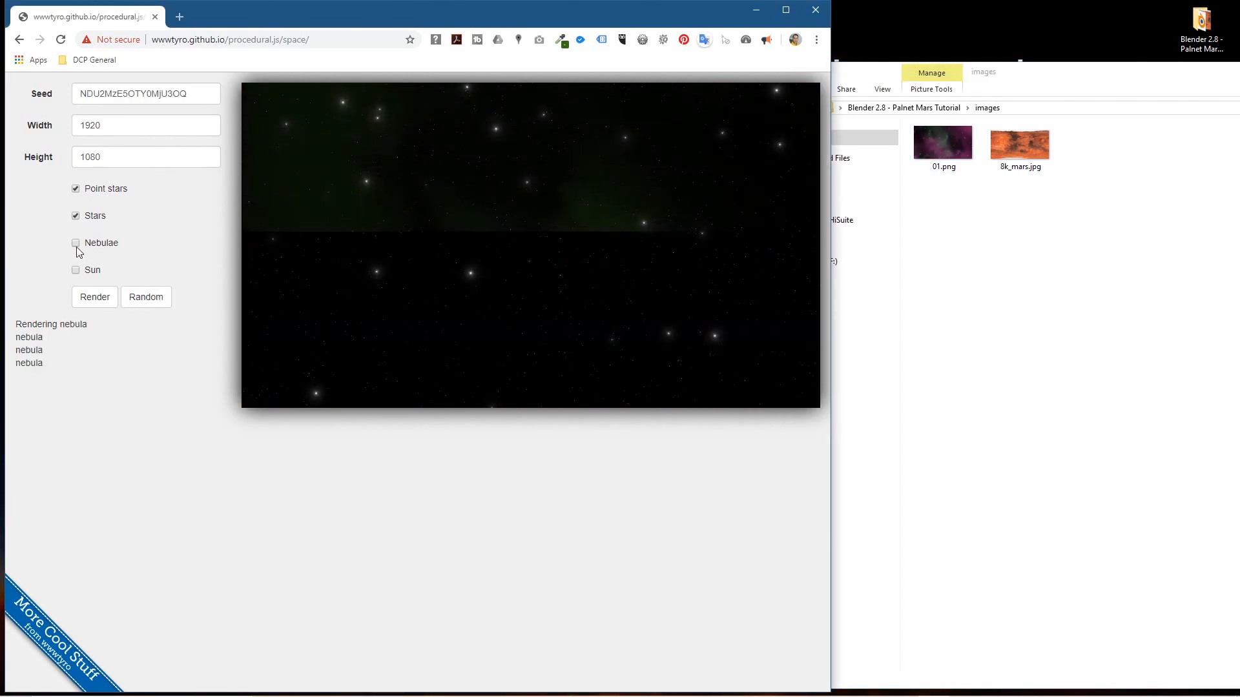
left_click(149, 298)
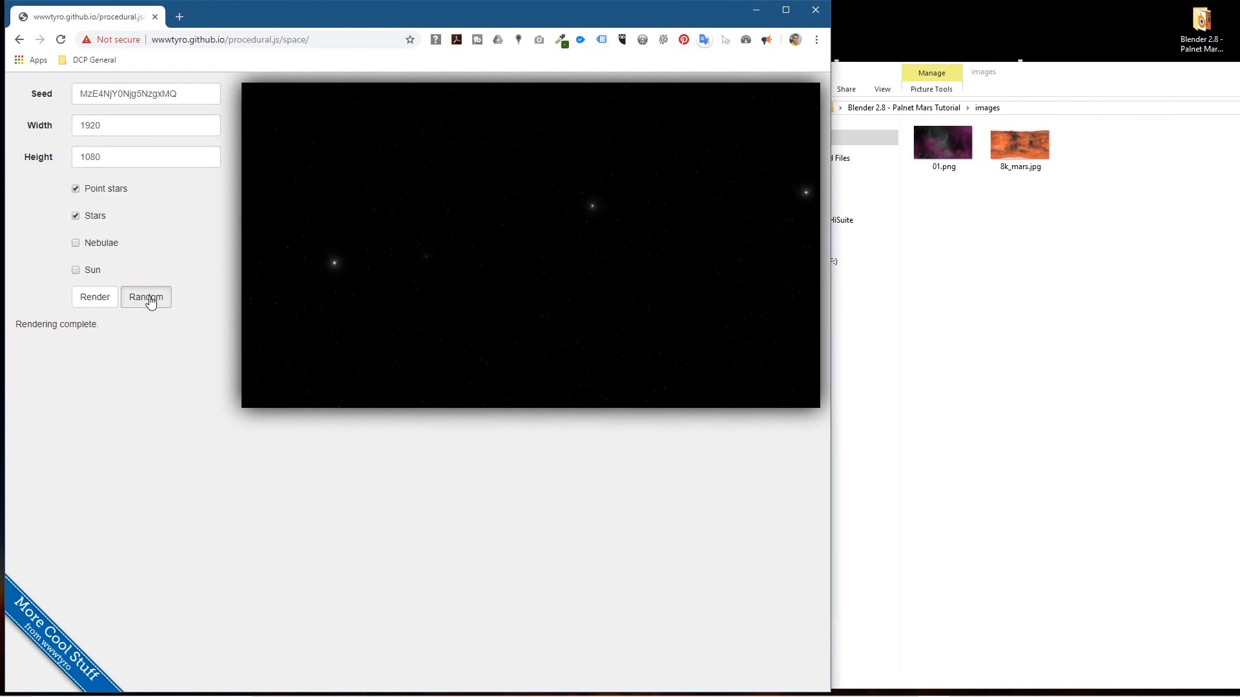
left_click(149, 299)
left_click(149, 299)
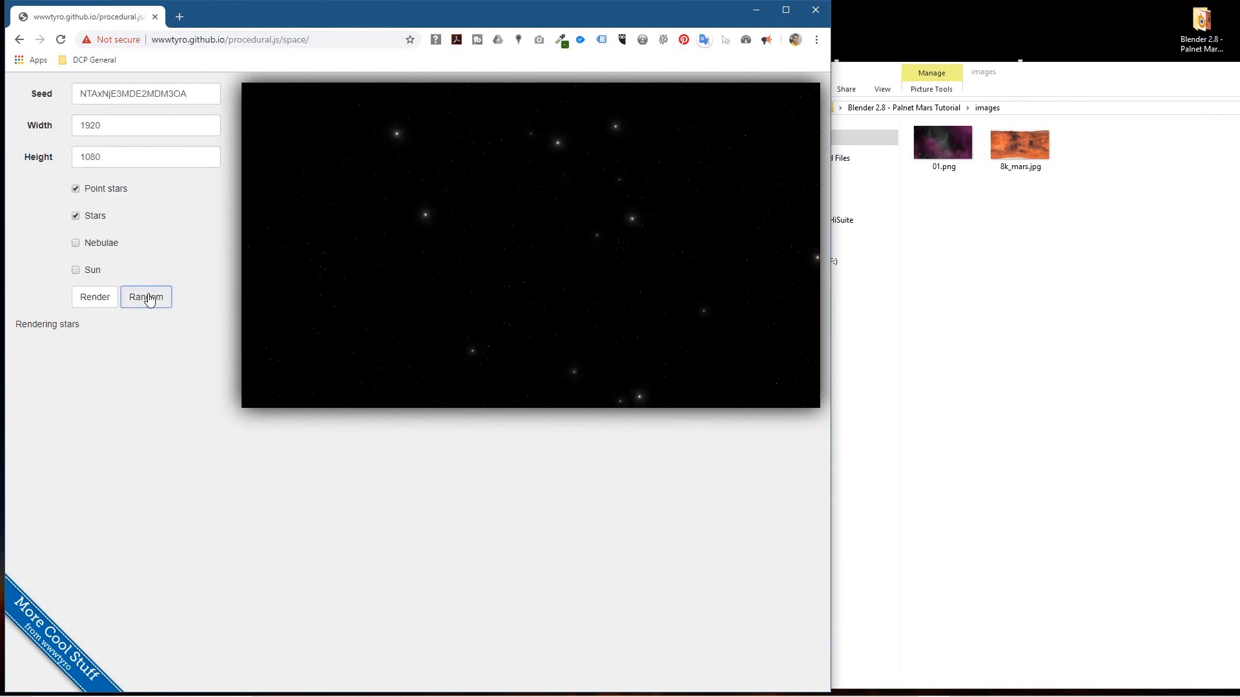
Save the starfield render into the images folder as 02.png and preview it full size
left_click_drag(546, 173, 1021, 243)
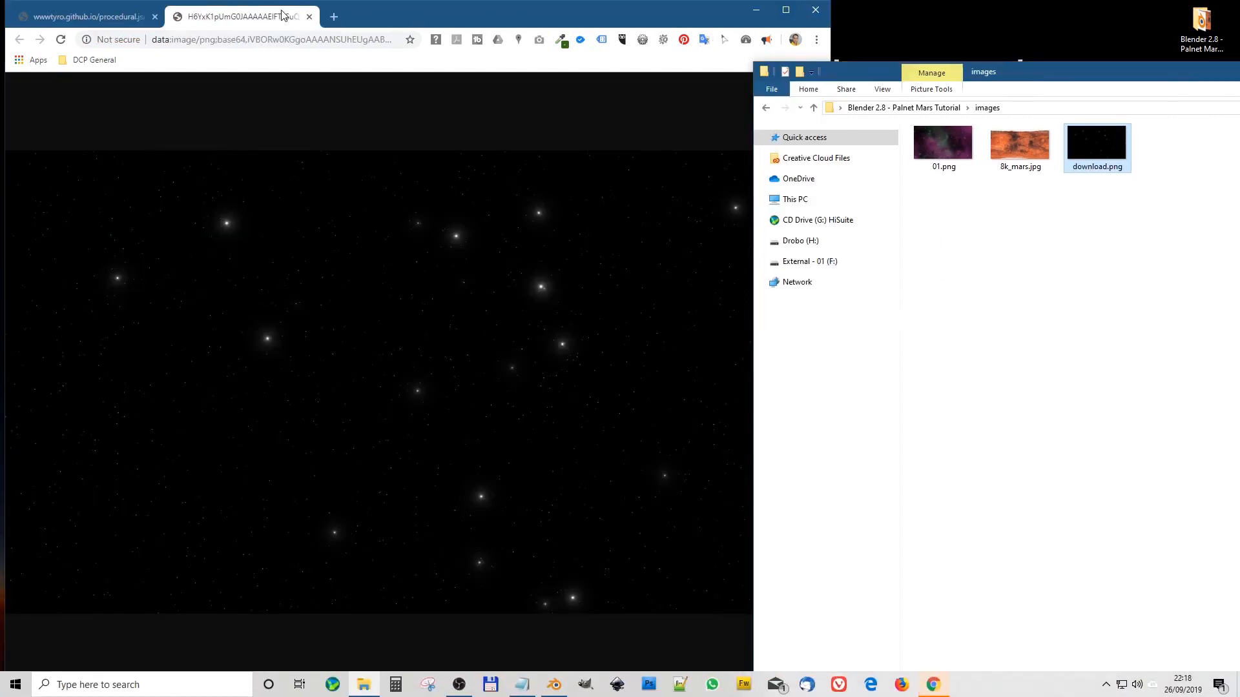
left_click(309, 17)
left_click(1094, 171)
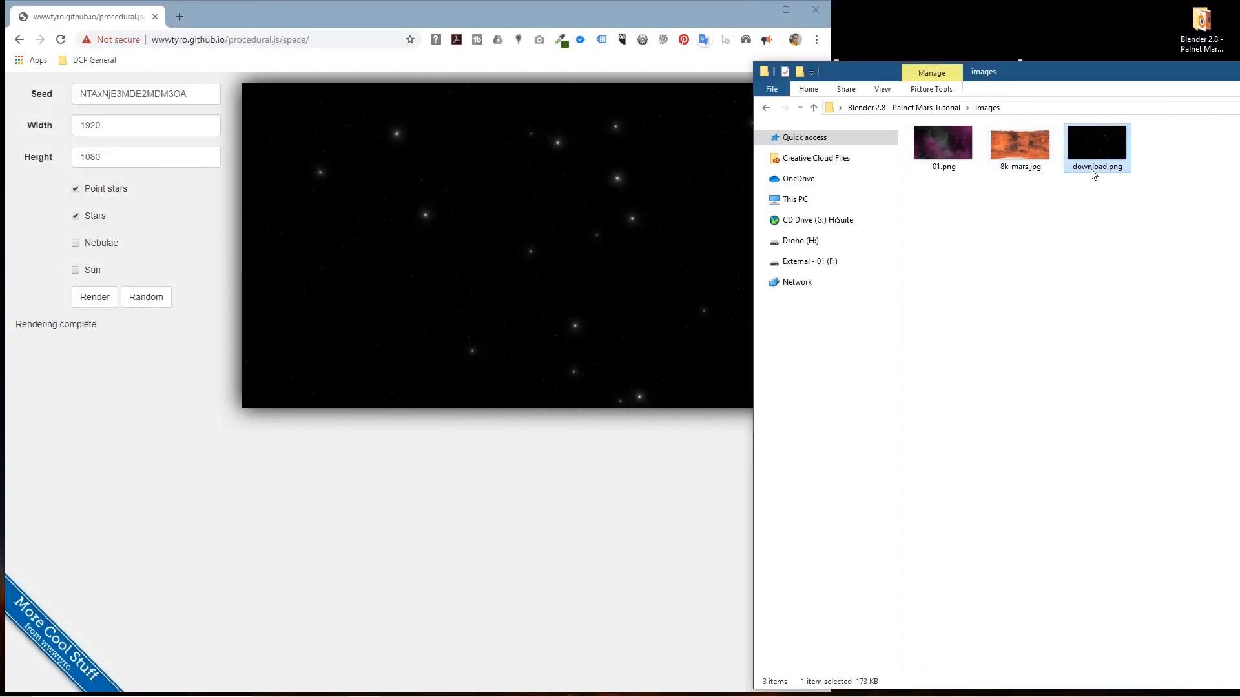
left_click(1094, 167)
type("02")
key("Return")
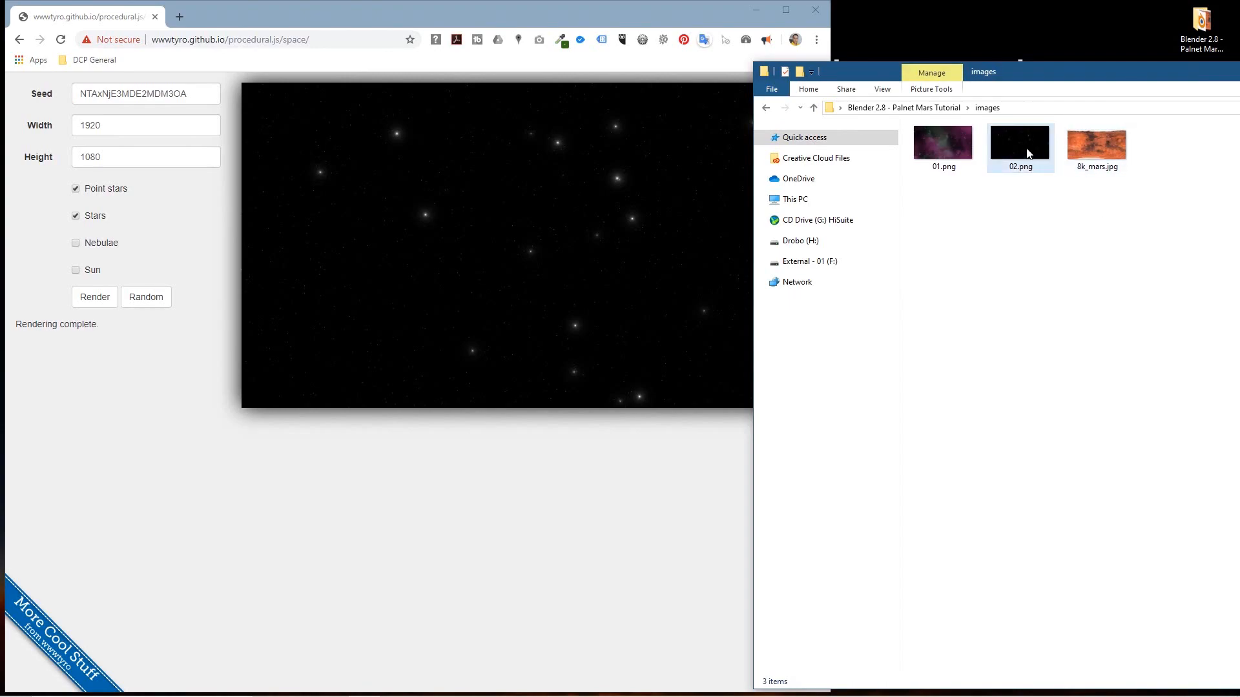
double_click(1019, 143)
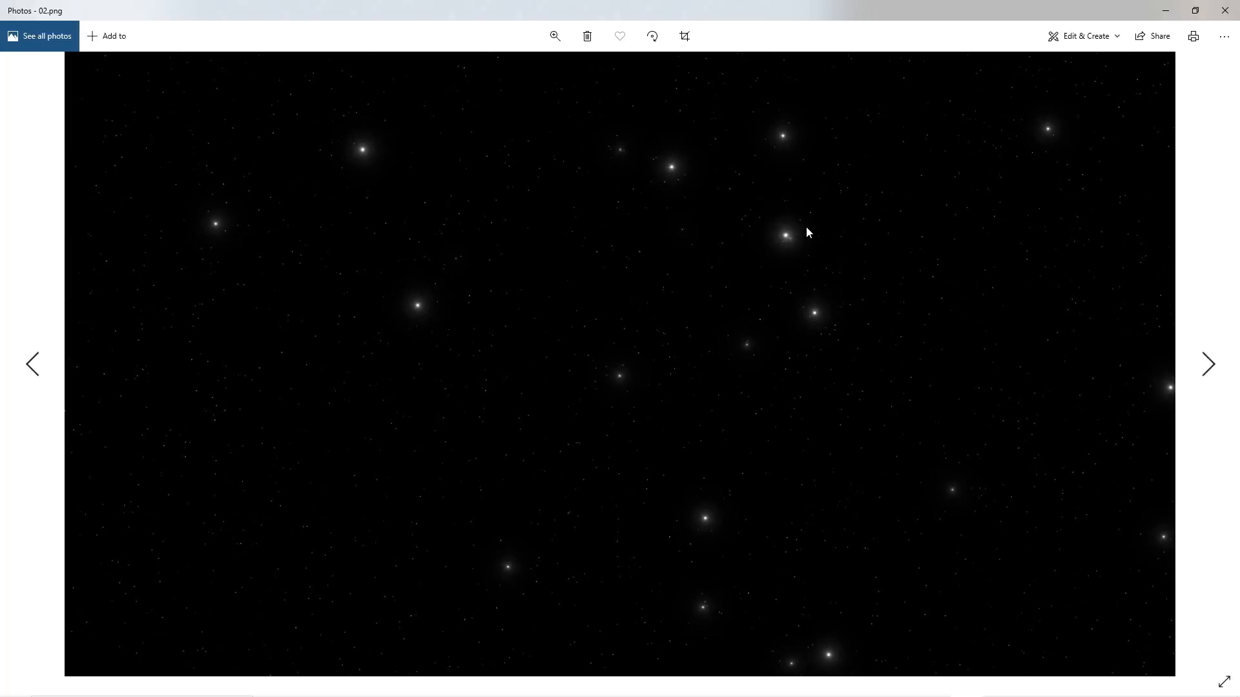
left_click(1225, 10)
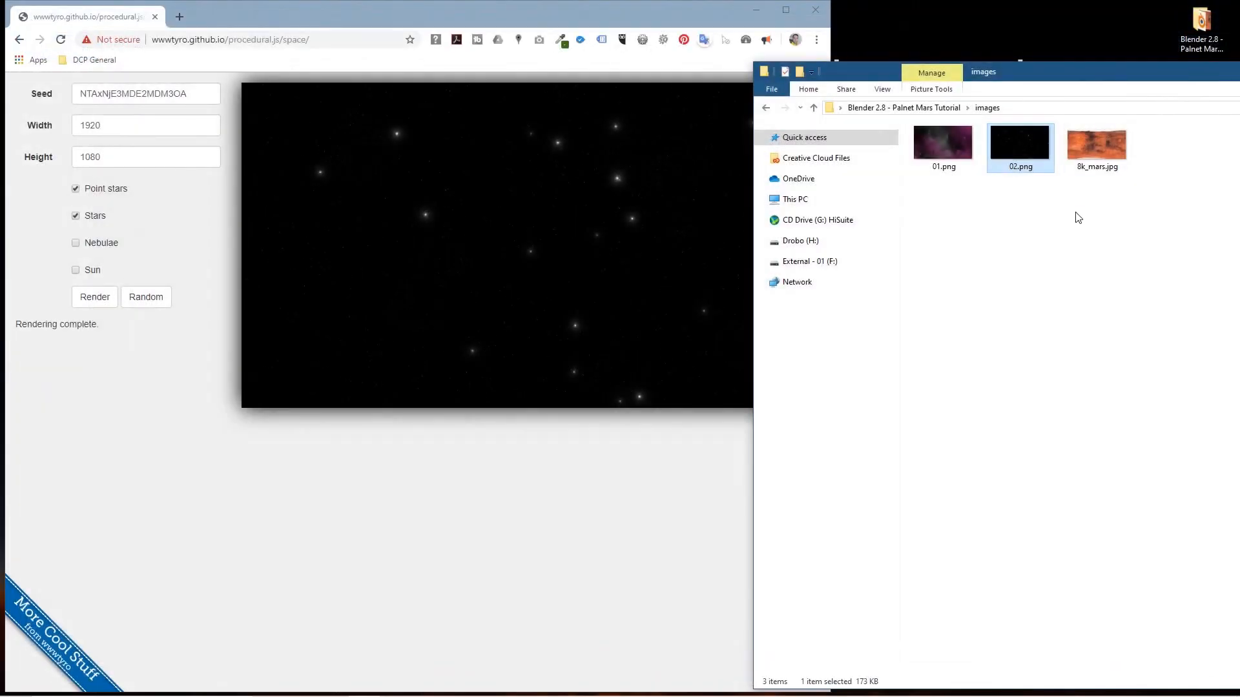
Turn nebulae back on and generate random space images until a green nebula is rendered
left_click(75, 243)
left_click(146, 297)
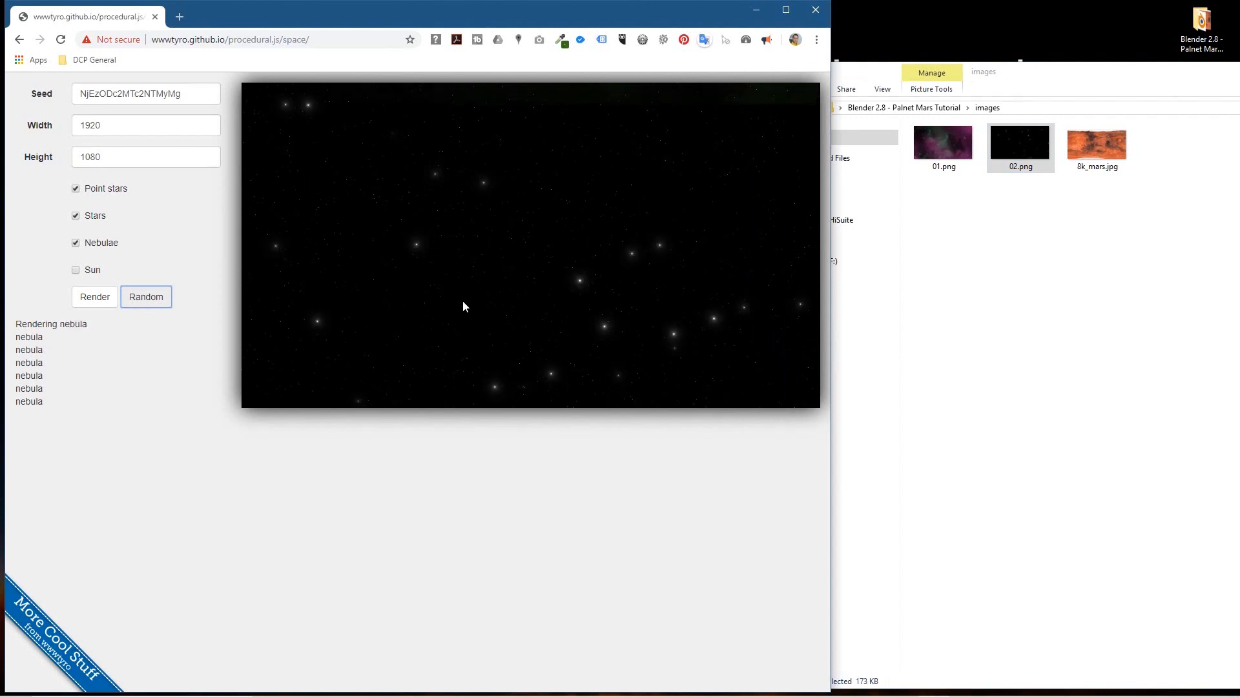
left_click(147, 300)
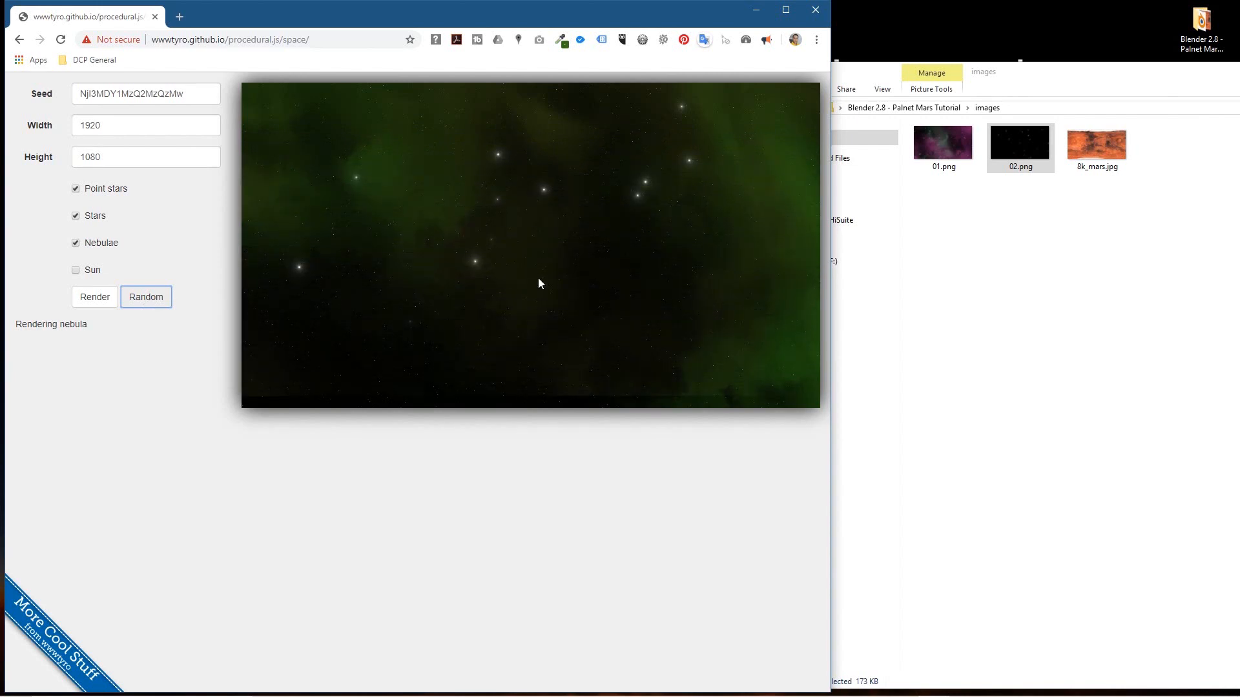
Save the green nebula render into the images folder as 03.png and close the browser and folder windows
left_click_drag(498, 222, 1105, 252)
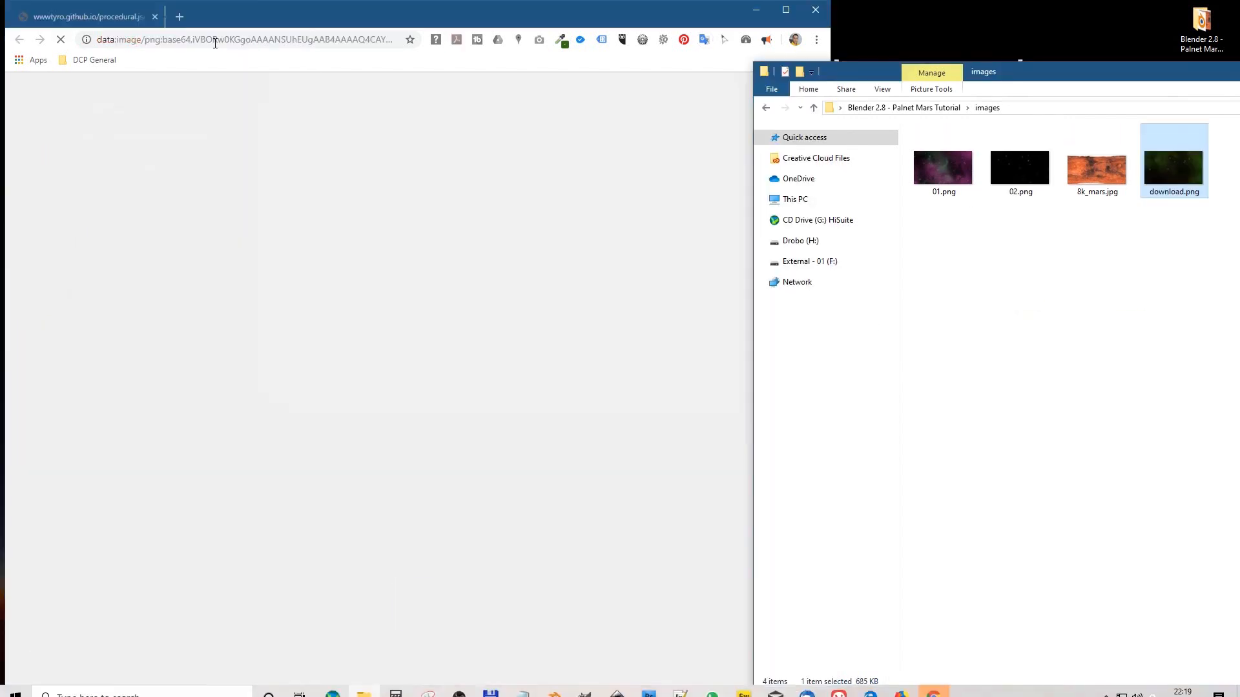
left_click(308, 20)
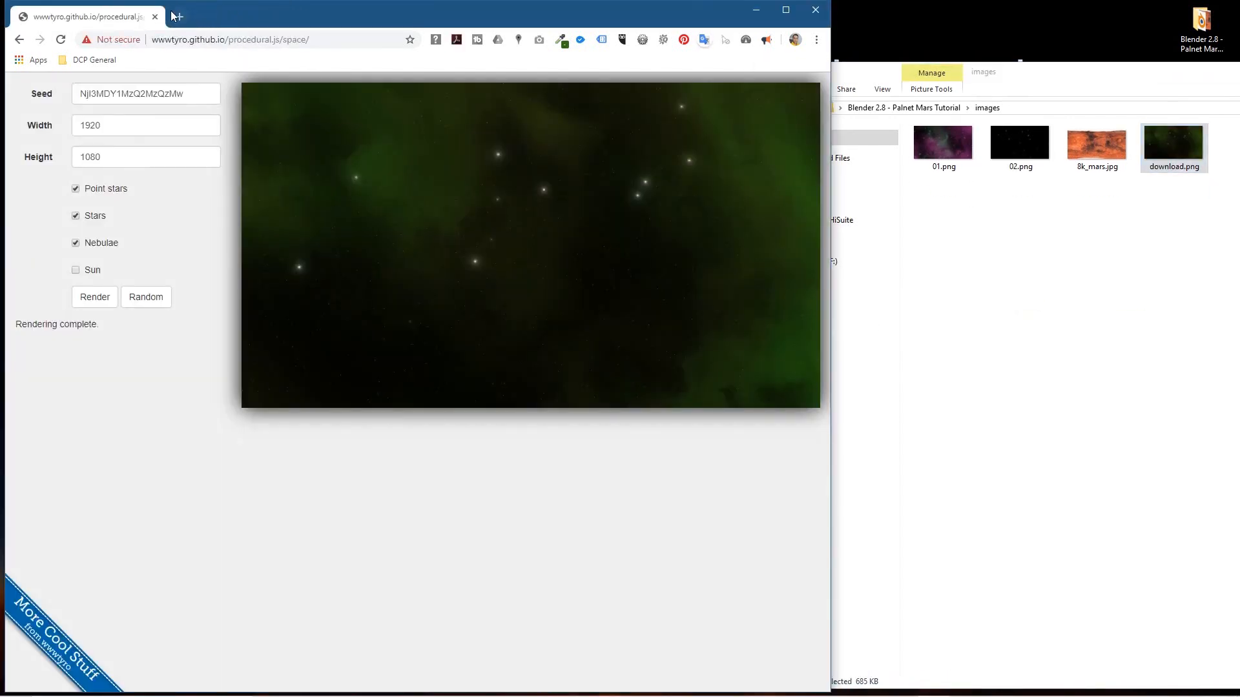
left_click(156, 18)
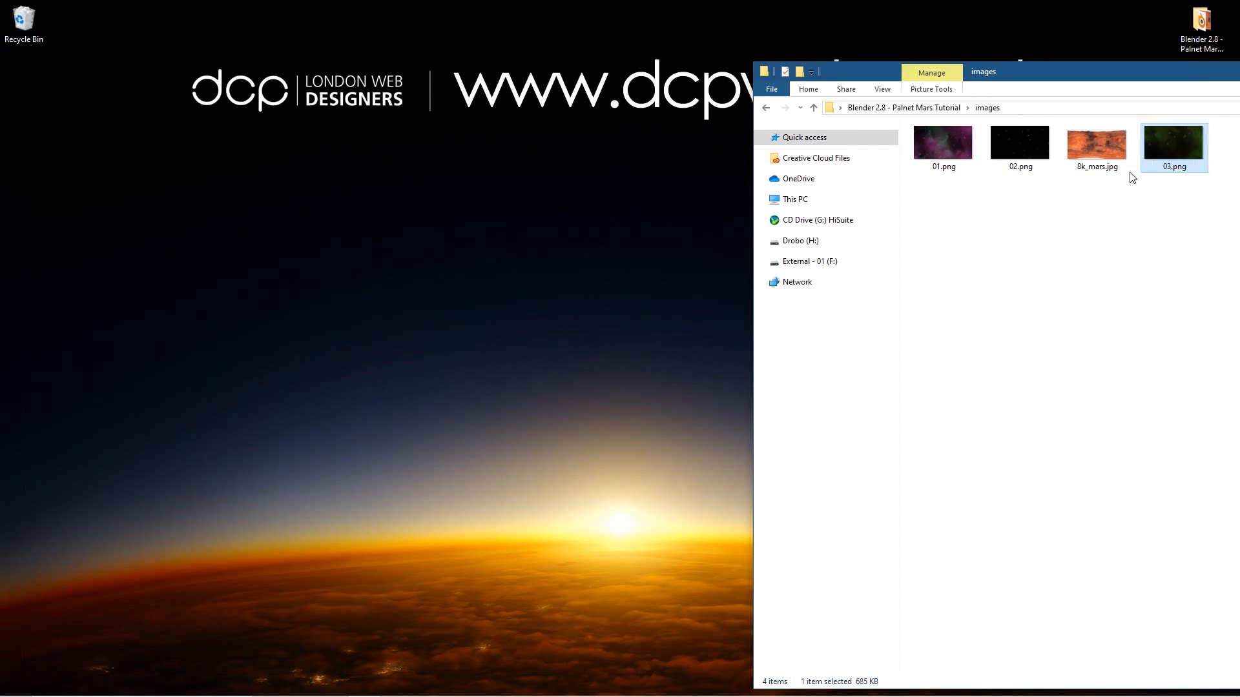
left_click_drag(1075, 72, 676, 78)
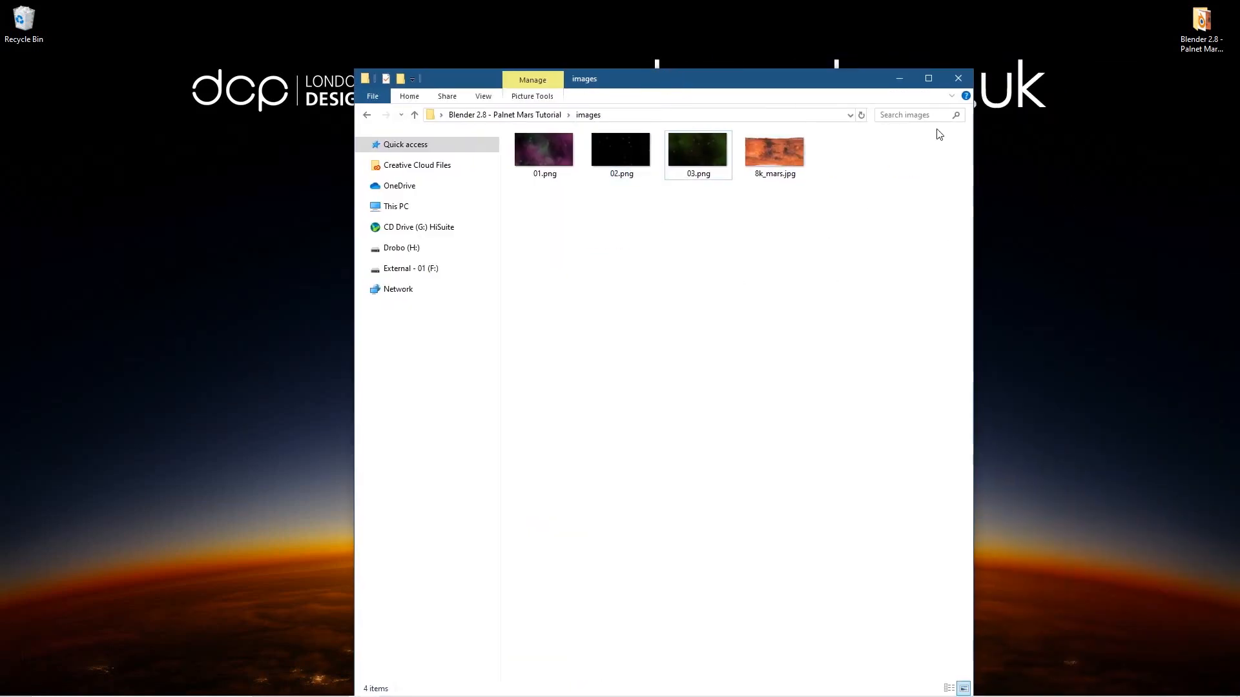
left_click(958, 78)
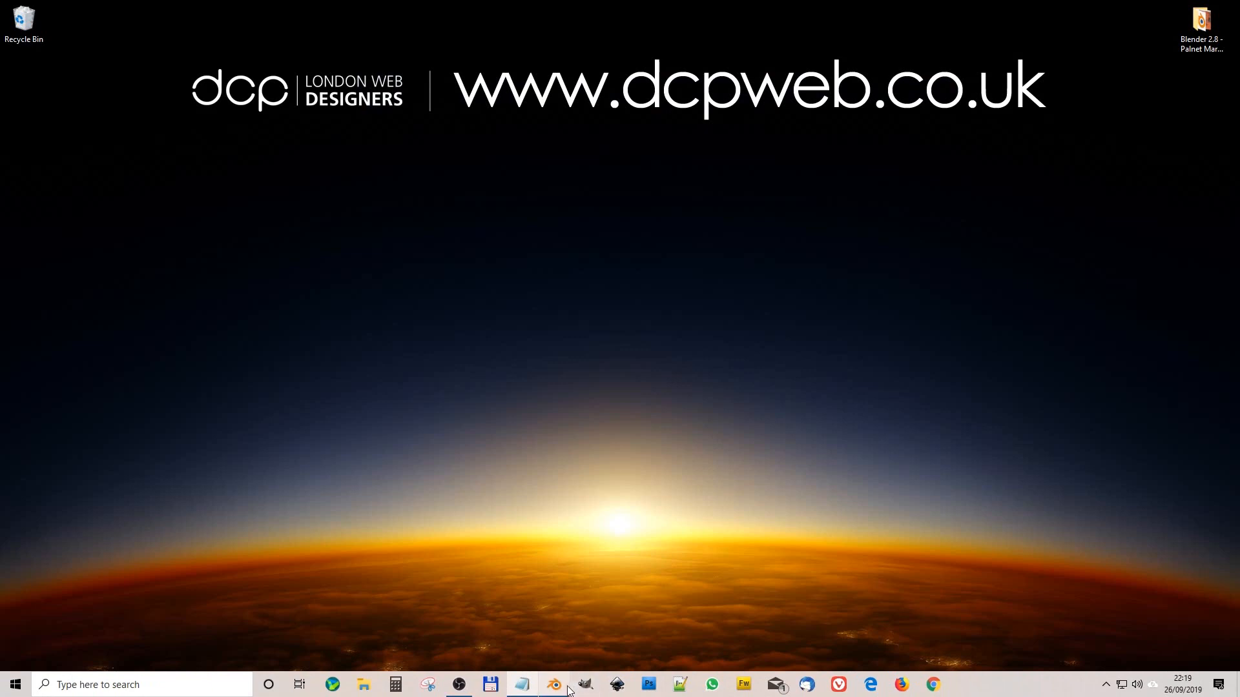
Switch to Blender, select the Mars sphere and display the viewport in Look Dev shading
left_click(569, 686)
left_click(476, 212)
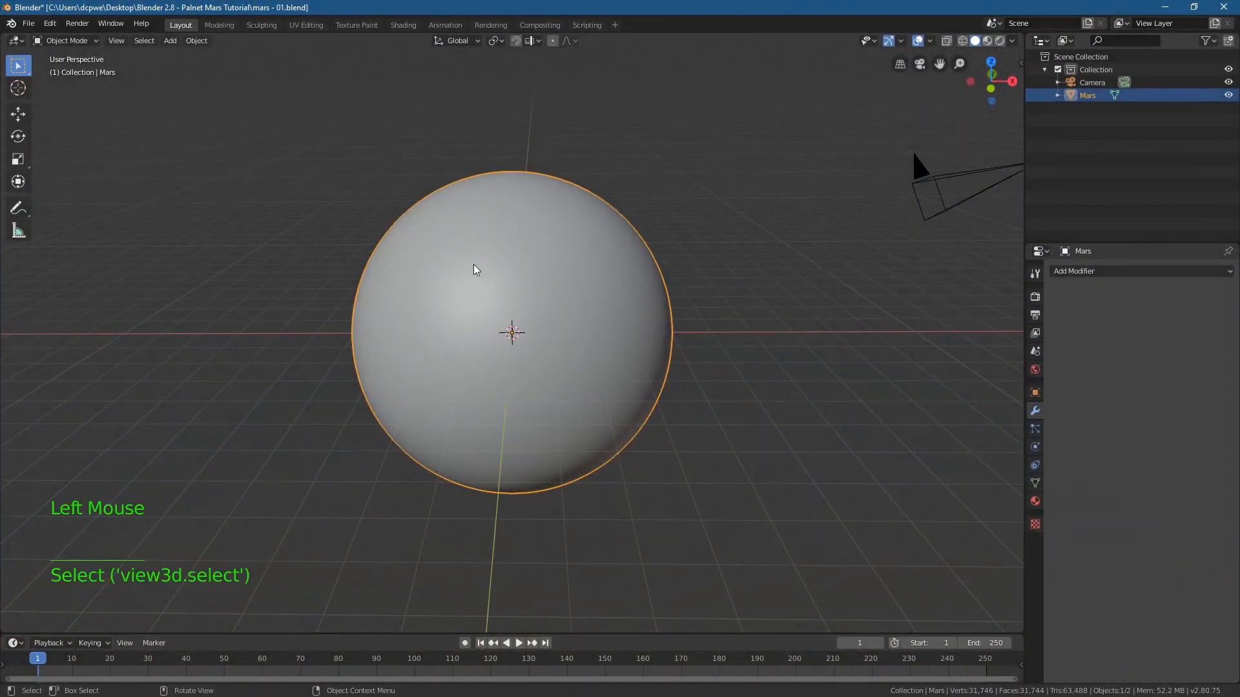
left_click(1034, 504)
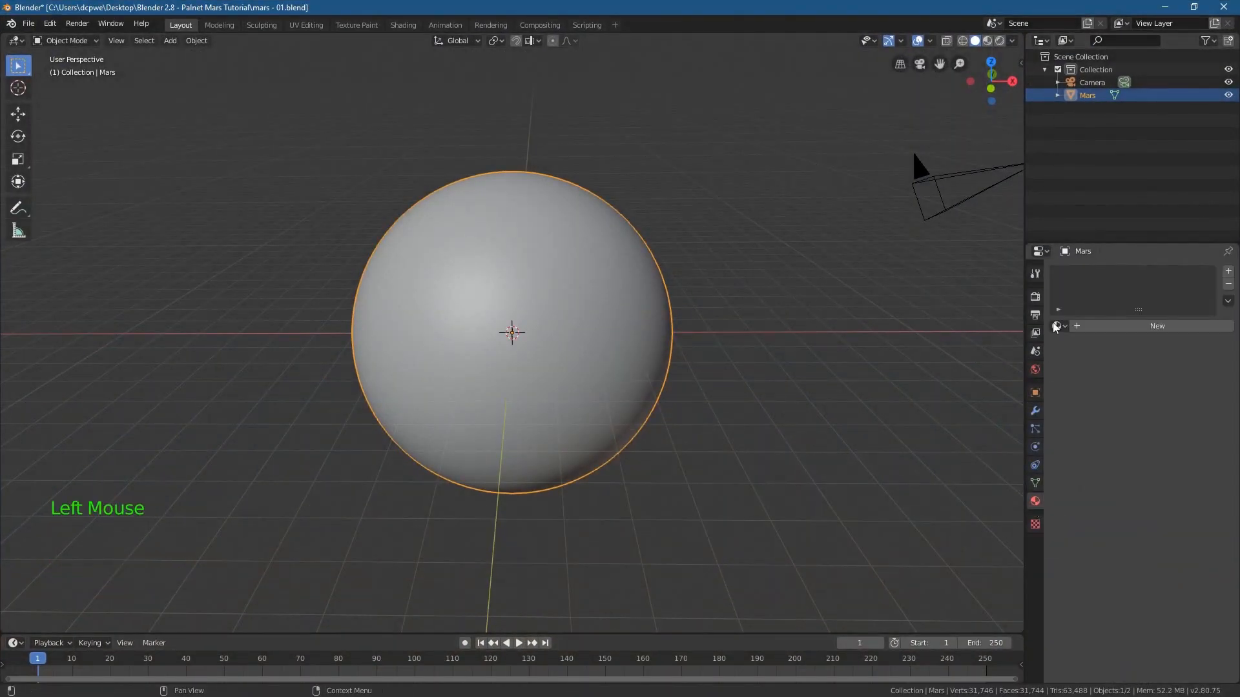
left_click(989, 42)
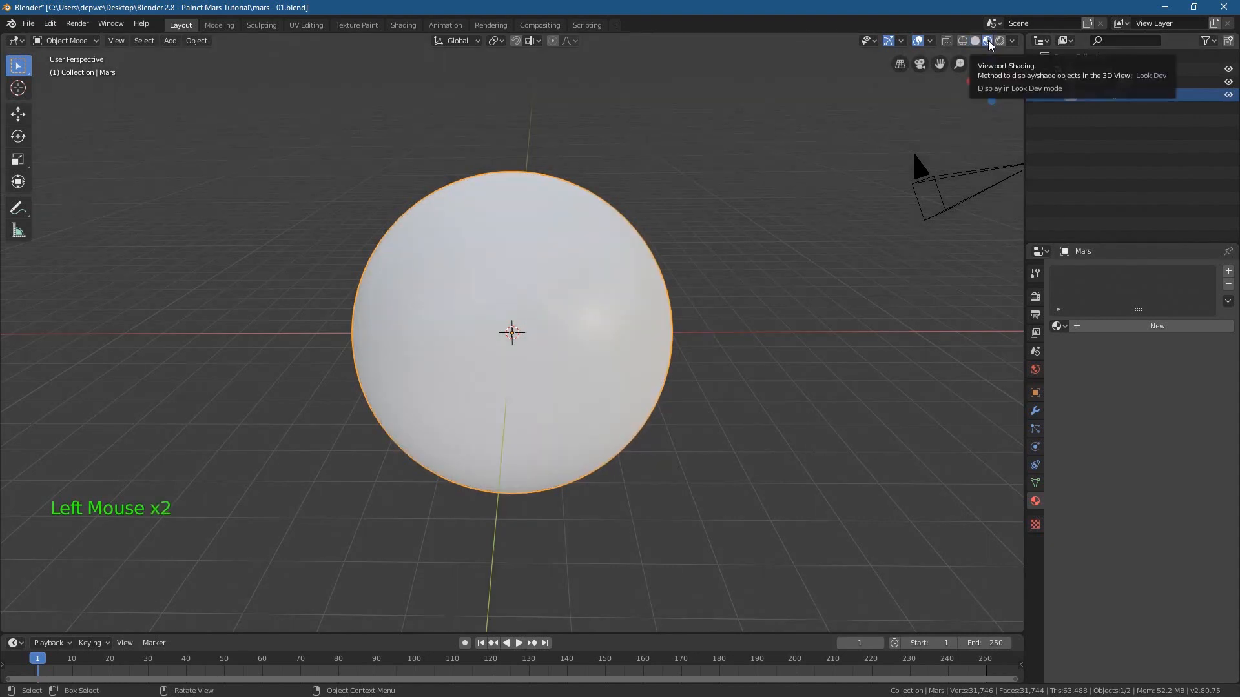
left_click(1084, 96)
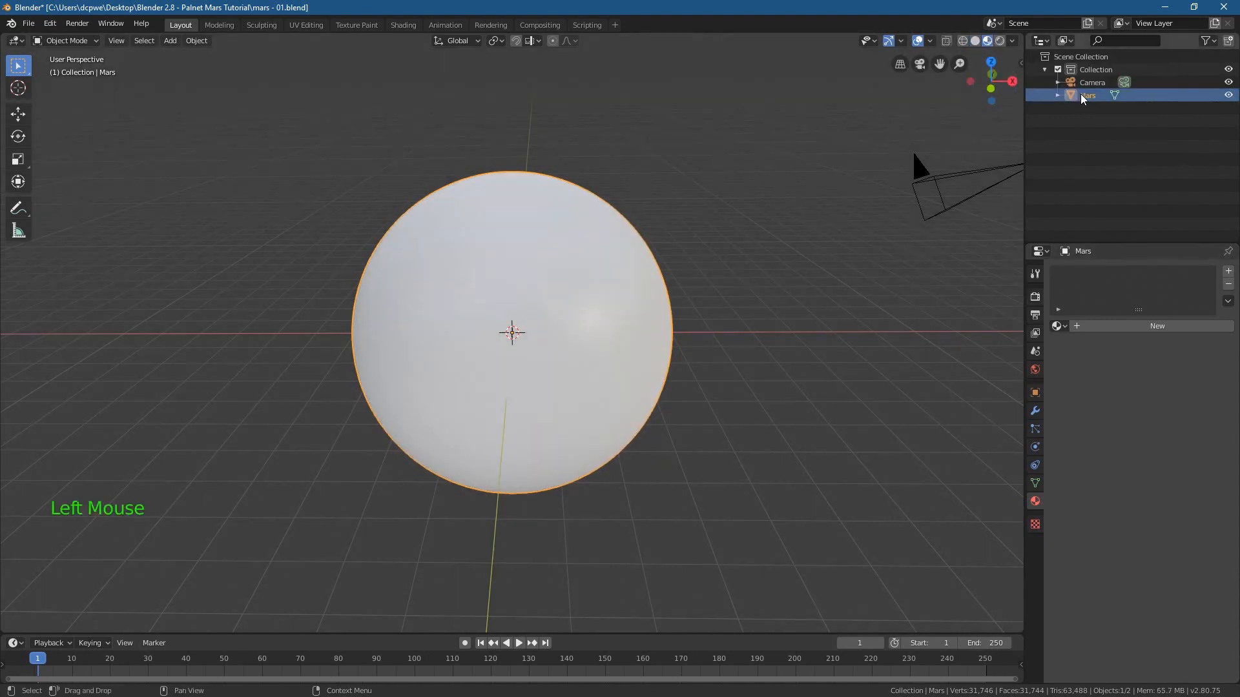
Create a new material for the Mars sphere and name it mars
left_click(1035, 502)
left_click(1120, 327)
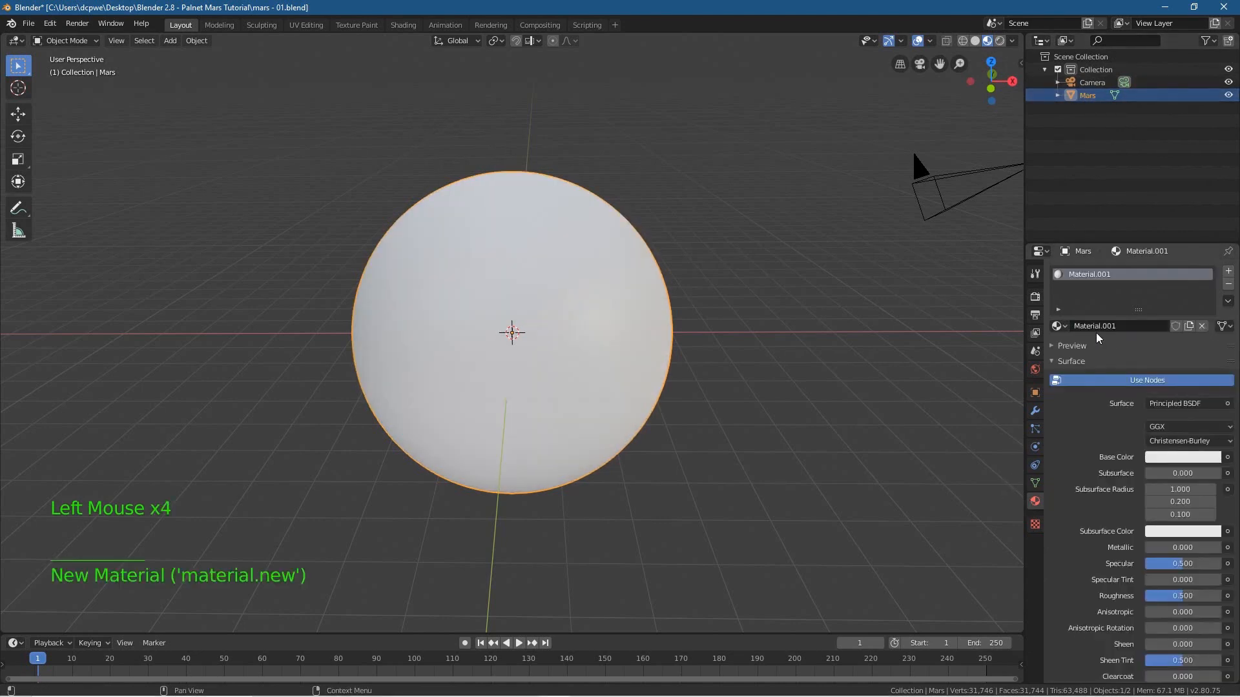
left_click(1100, 326)
type("ma")
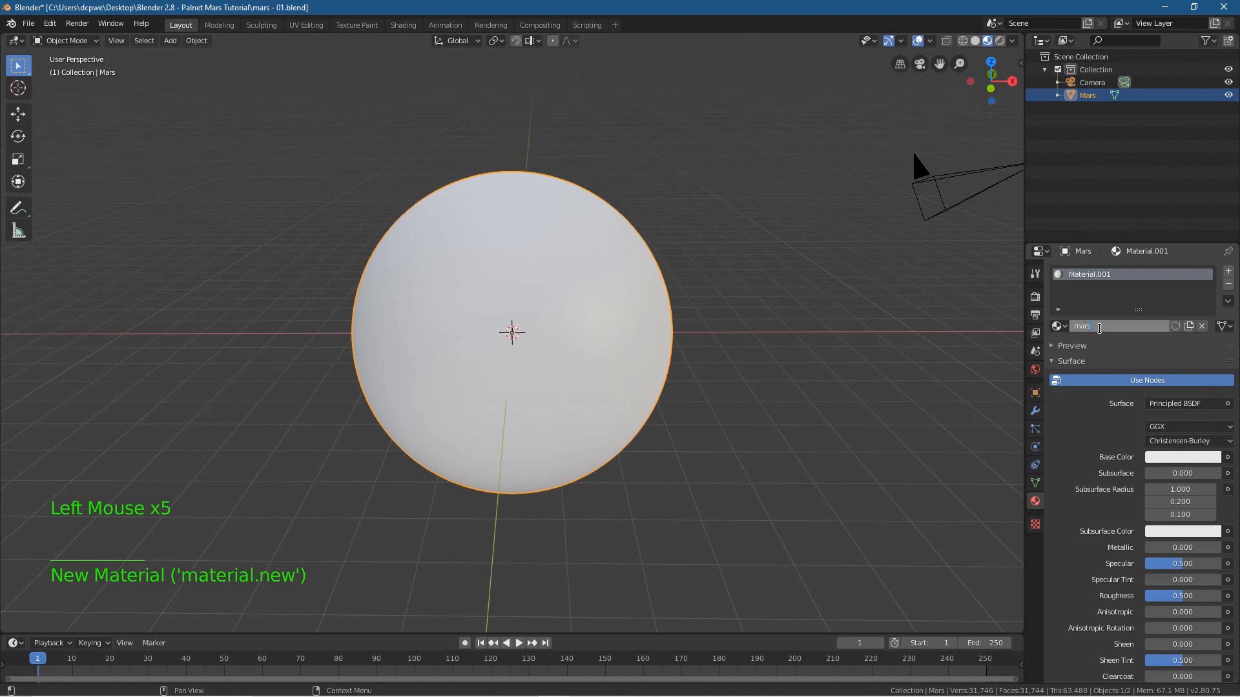
type("rs")
key("Return")
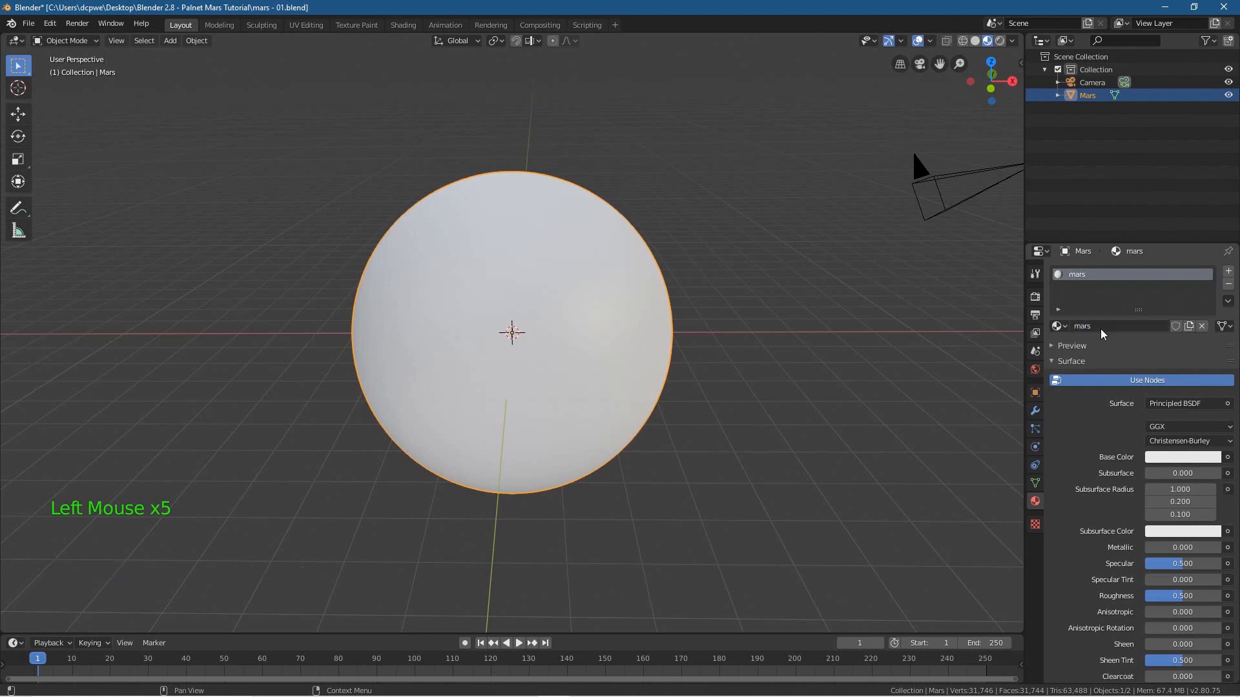
Add an Image Texture to the mars material's Base Color and load 8k_mars.jpg from the images folder
left_click(1228, 457)
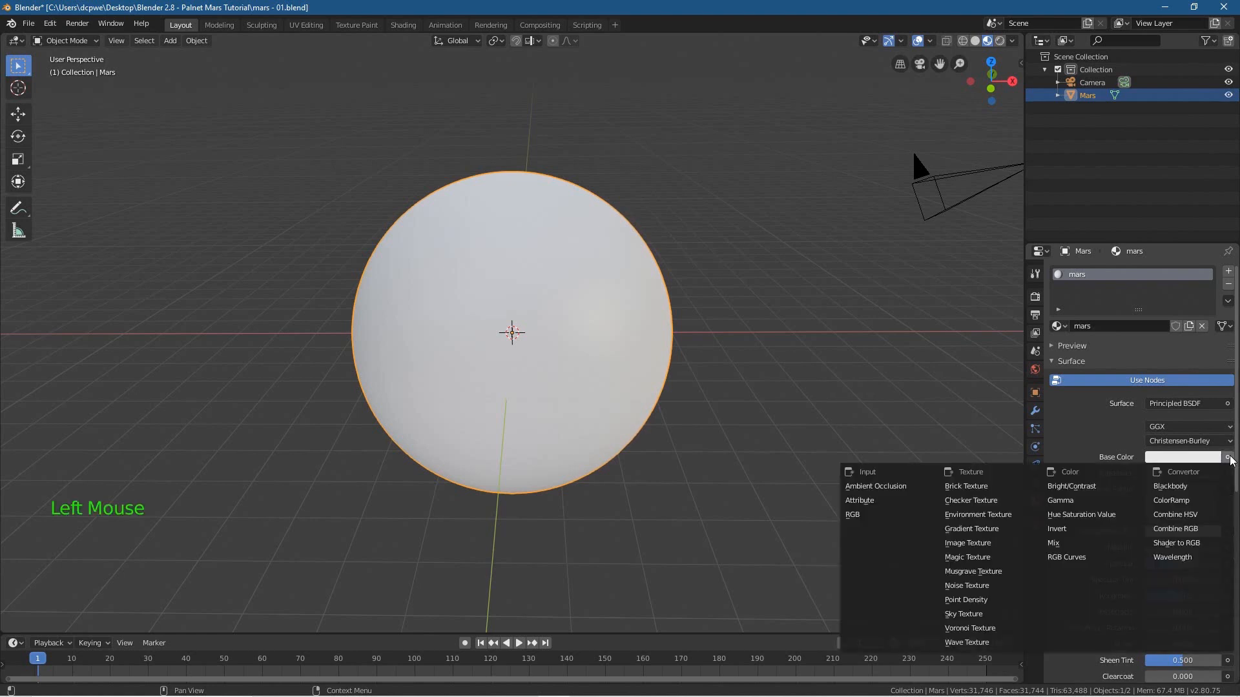
left_click(983, 544)
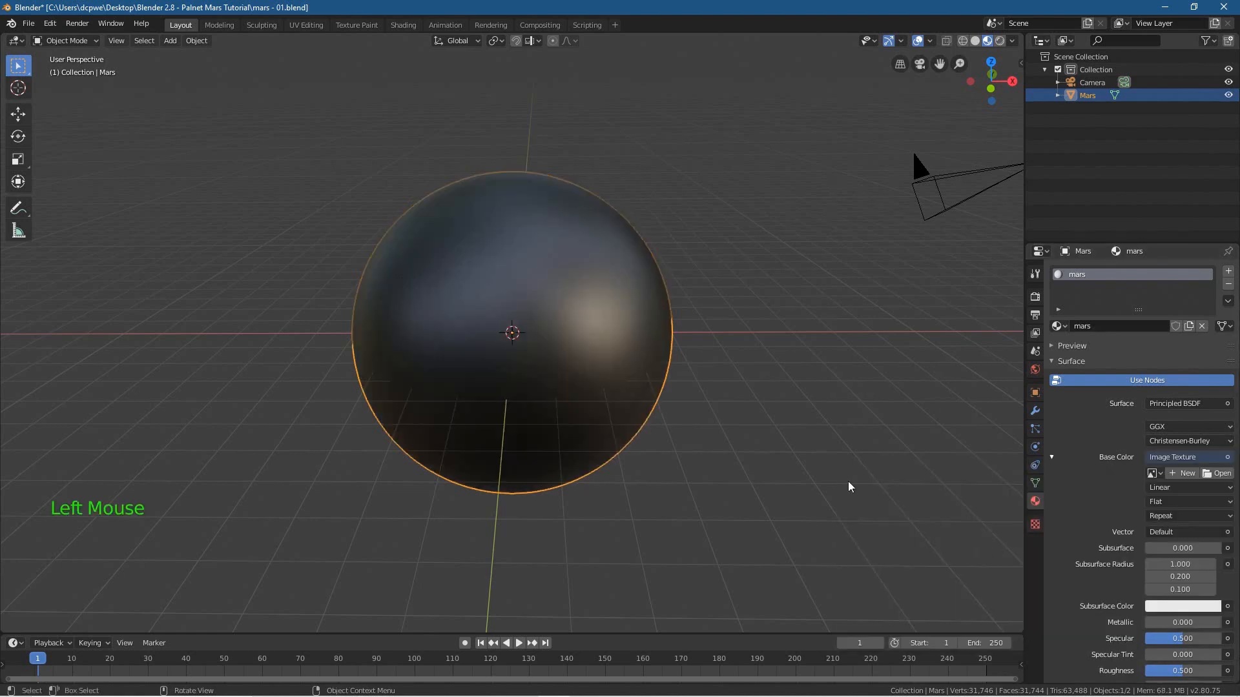
left_click(1218, 474)
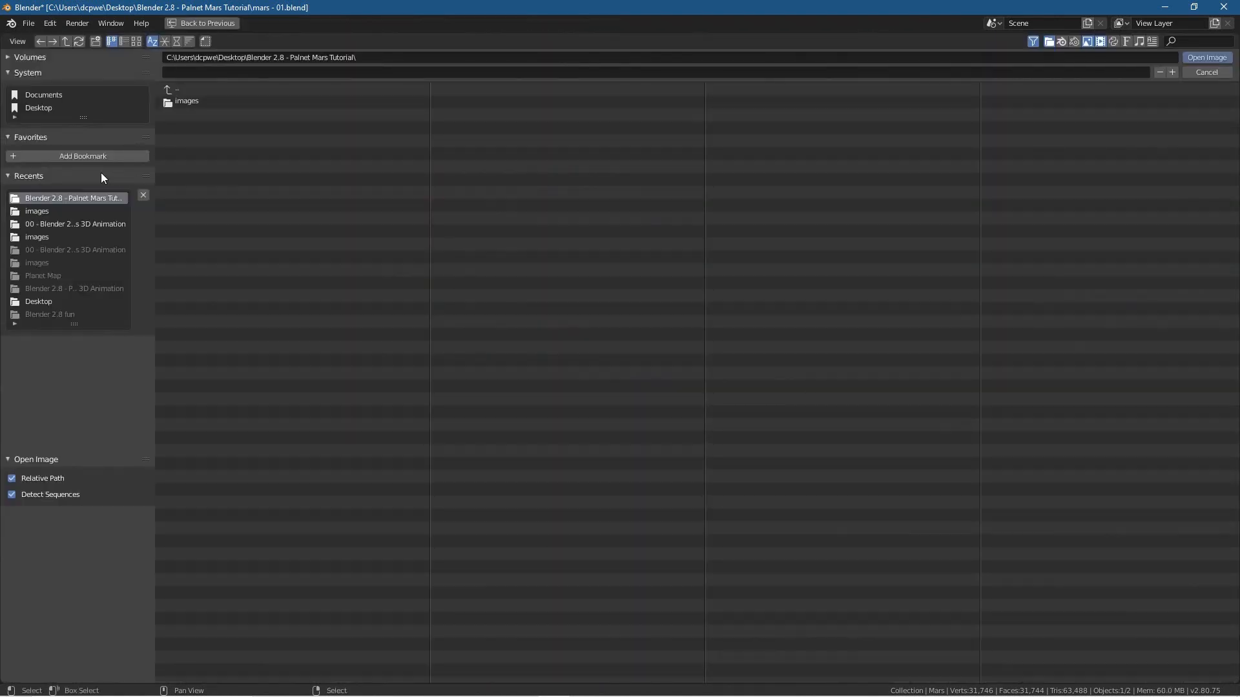
left_click(187, 102)
left_click(187, 140)
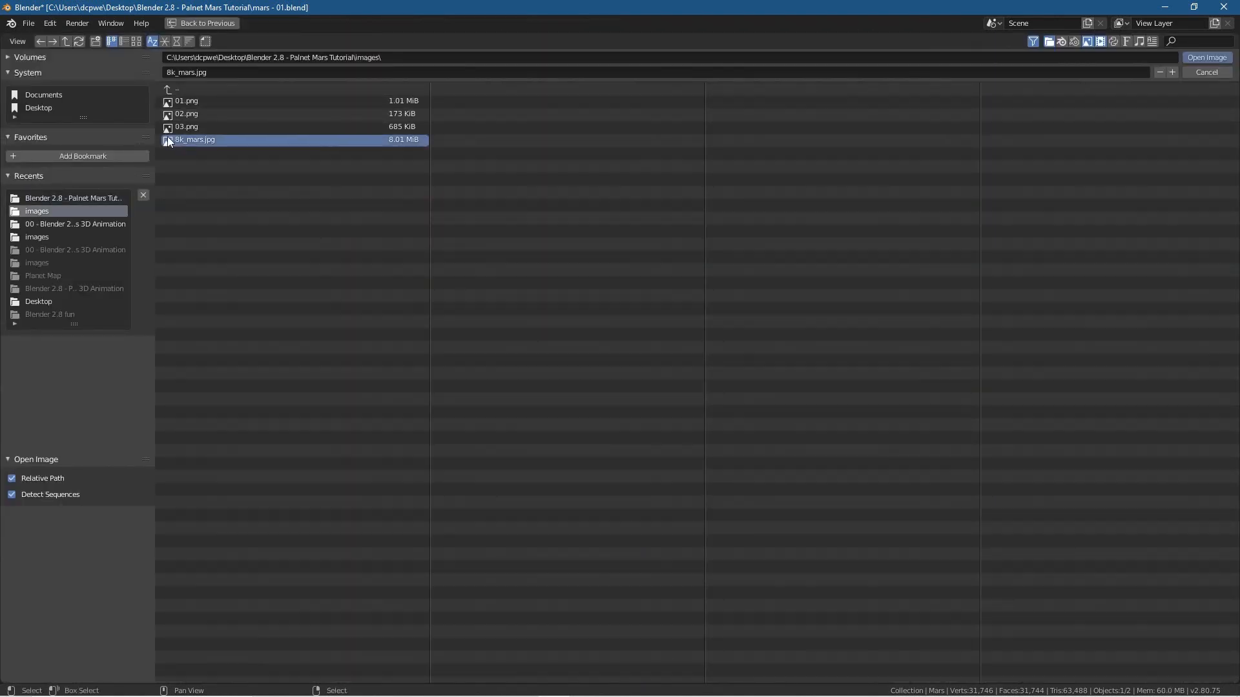
left_click(1206, 58)
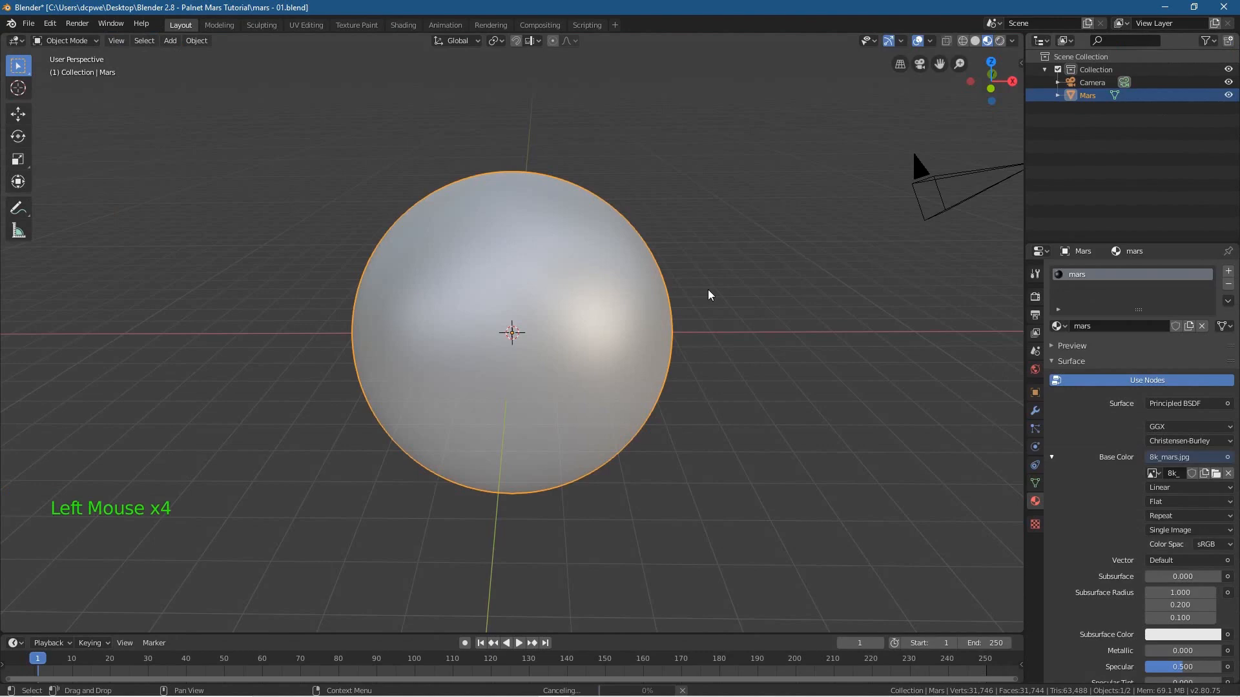
middle_click_drag(610, 371, 497, 355)
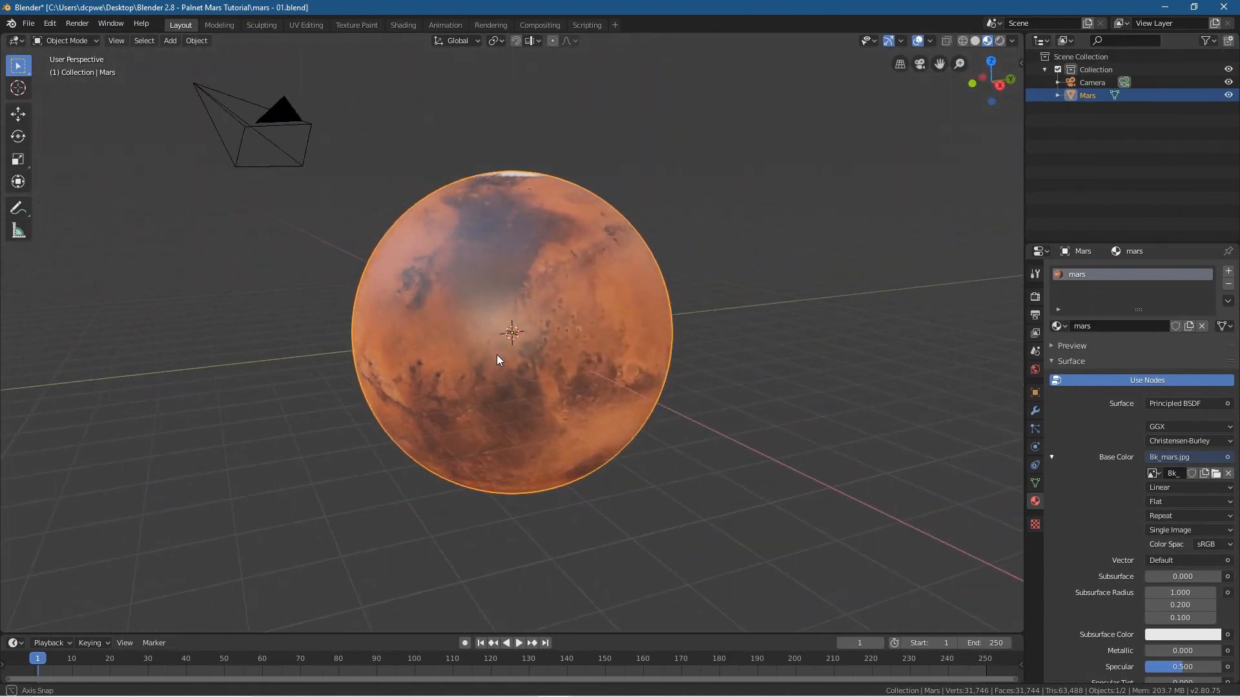
left_click(1122, 538)
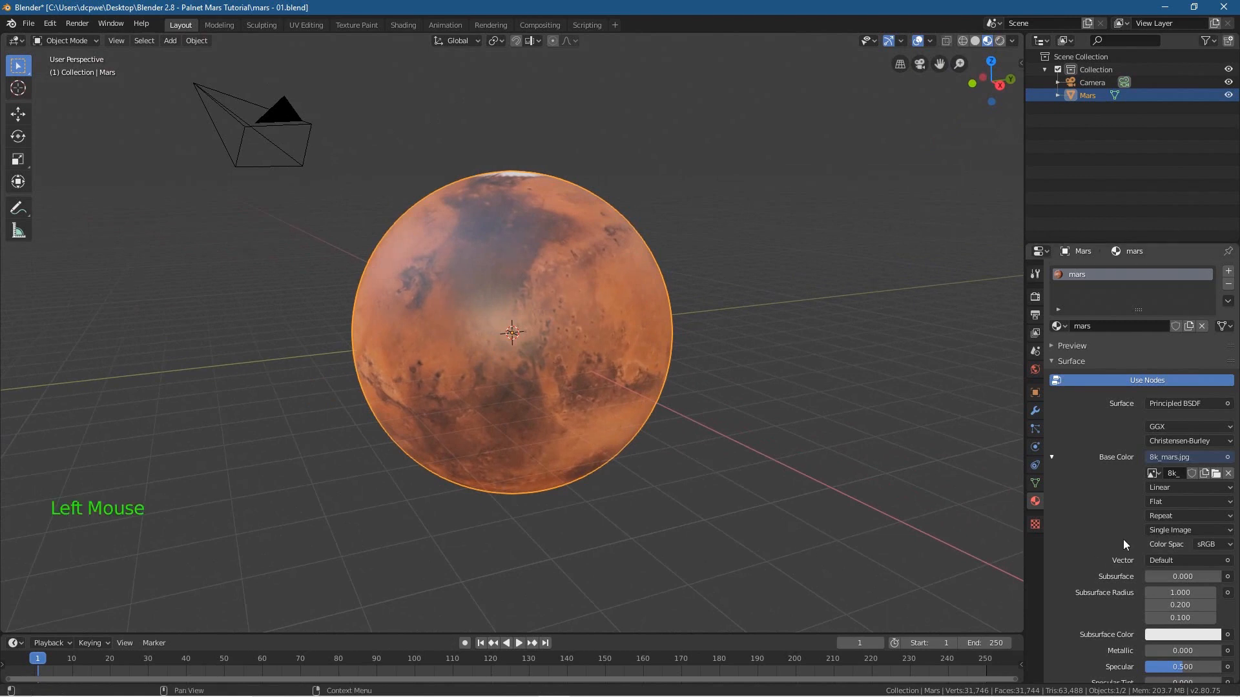
In the Shading workspace, set both Specular and Roughness of the Principled BSDF node to 0
left_click(398, 24)
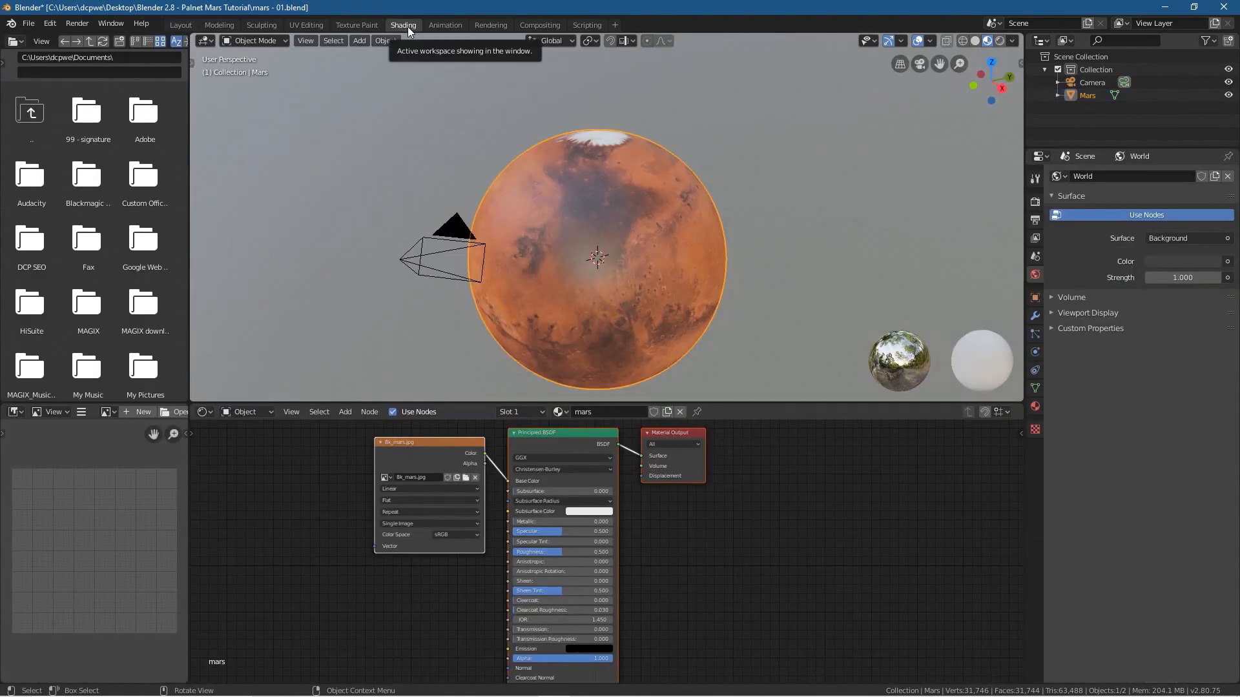
scroll(608, 271, "up", 2)
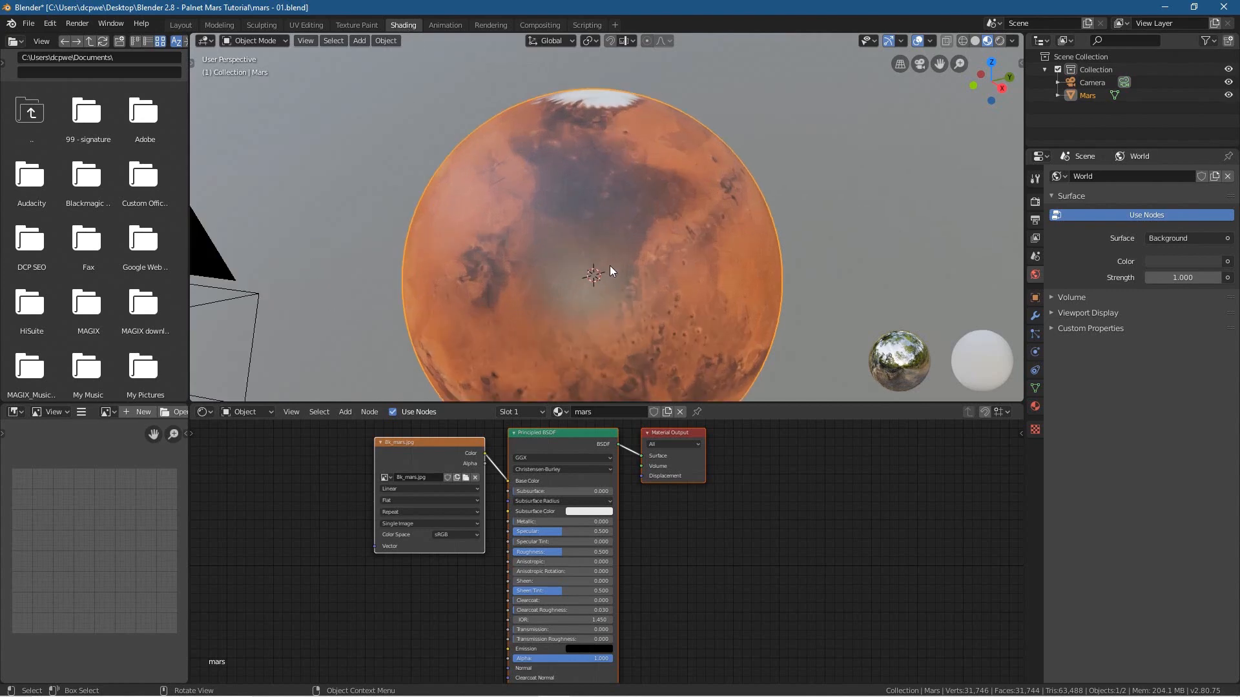
scroll(614, 270, "down", 1)
middle_click_drag(615, 270, 656, 221, "shift")
scroll(656, 220, "up", 1)
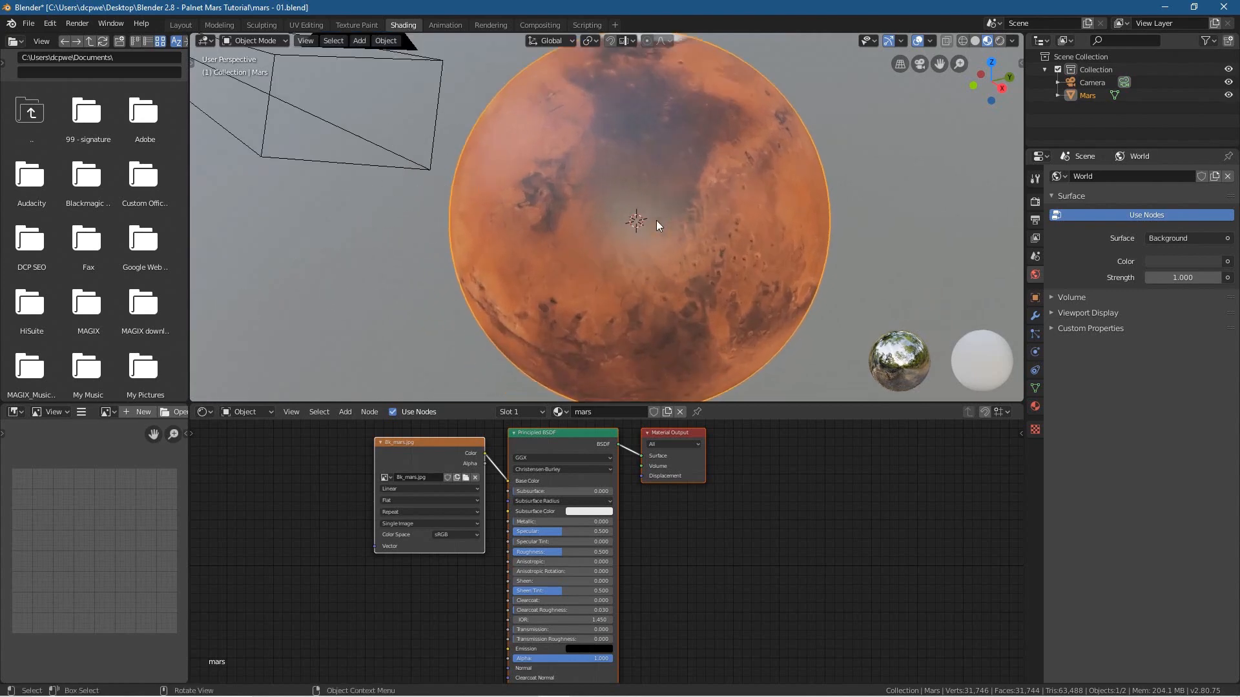
scroll(594, 507, "up", 2)
scroll(516, 555, "up", 1)
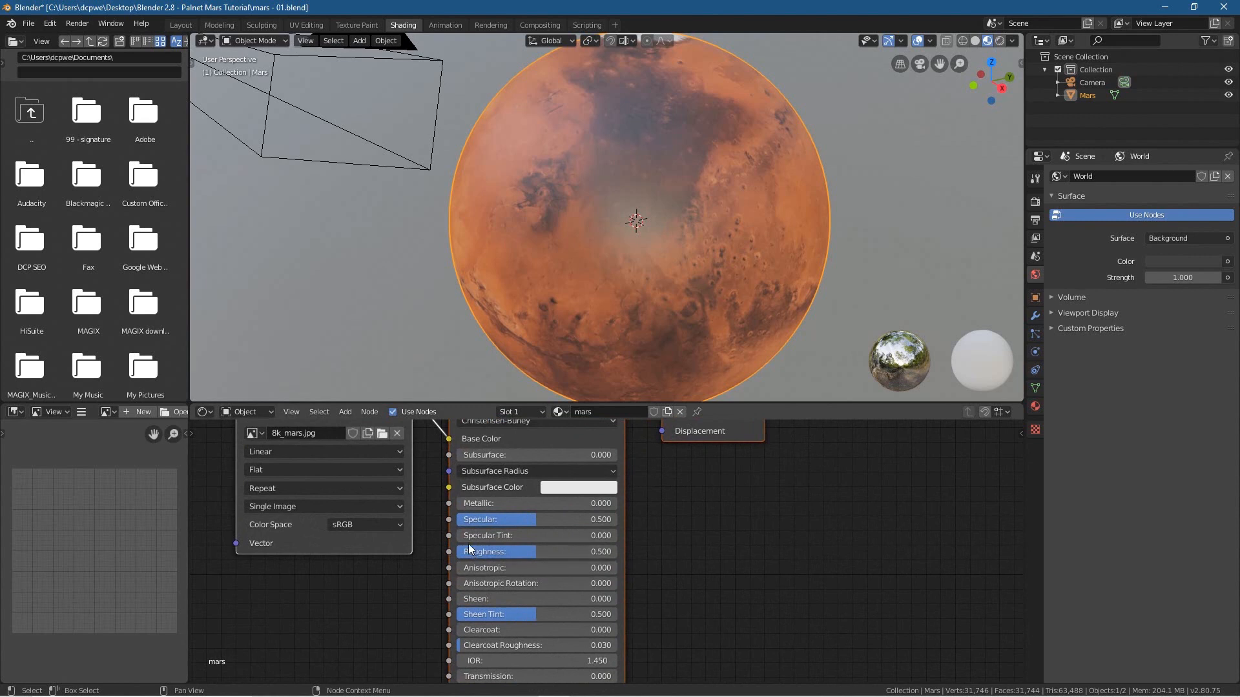
left_click_drag(490, 519, 456, 520)
left_click_drag(505, 557, 456, 556)
Enlarge the node editor area and add a Bump node beside the Principled BSDF node's Normal input
middle_click_drag(717, 549, 922, 665)
left_click(549, 577)
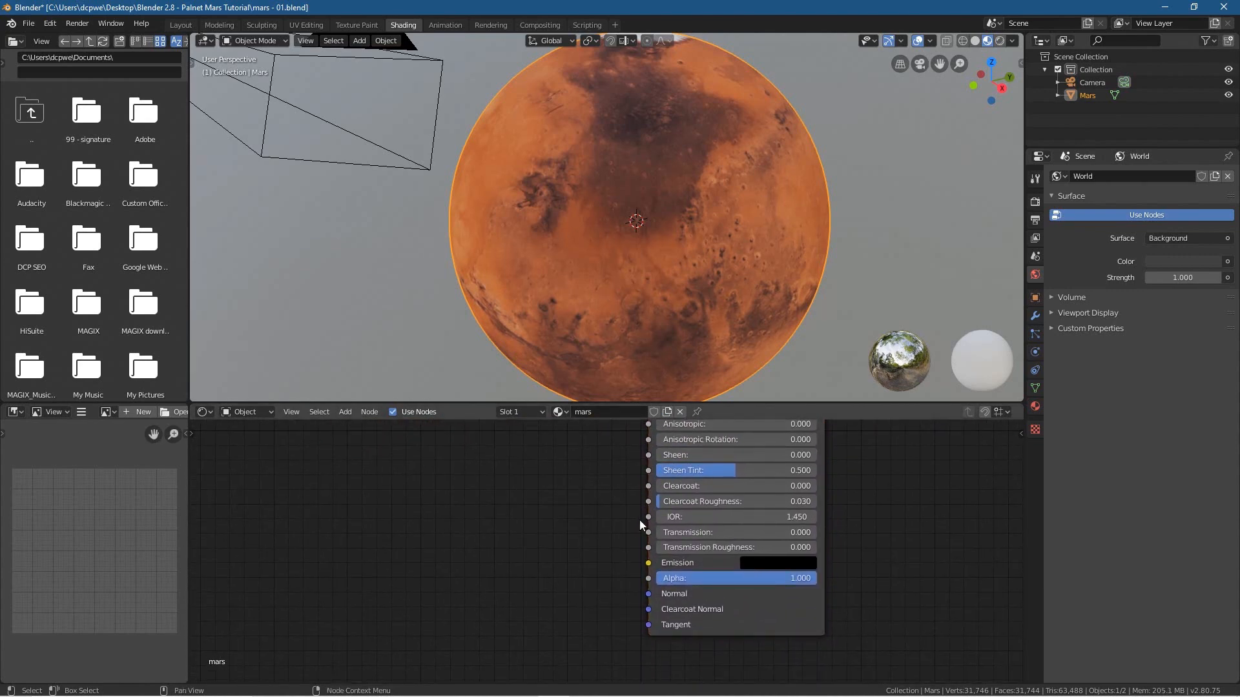
scroll(627, 525, "down", 5)
scroll(613, 581, "up", 5)
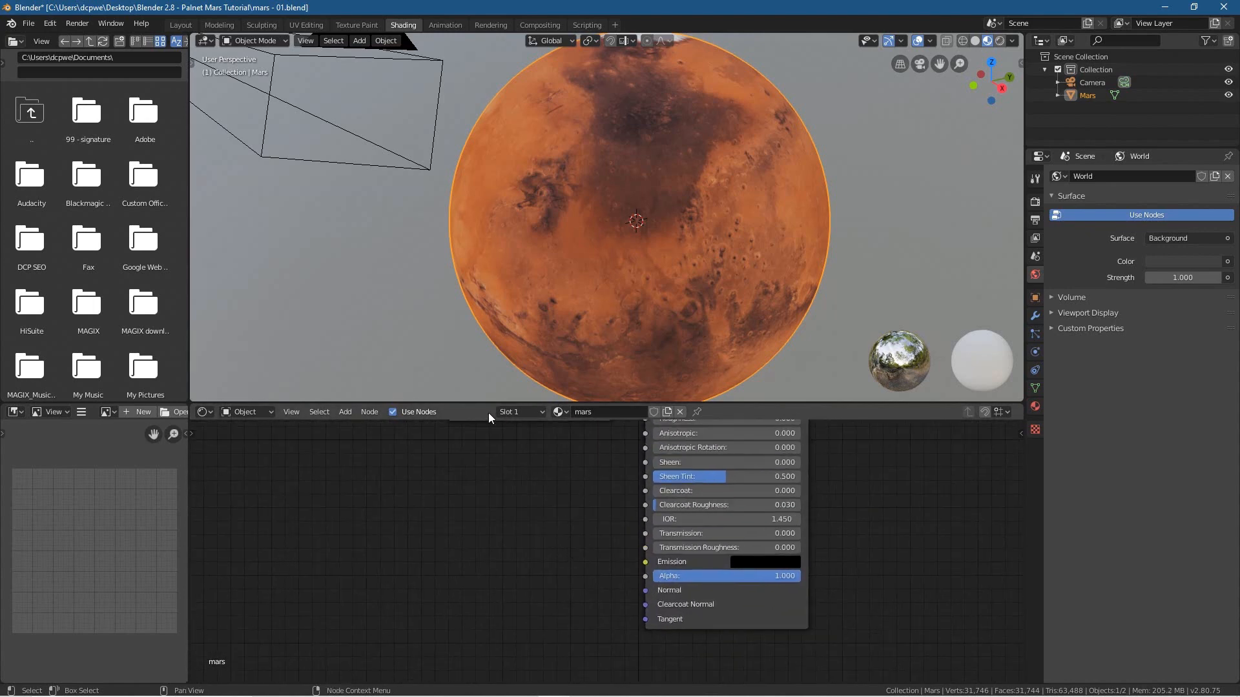
left_click_drag(488, 405, 498, 300)
mouse_move(498, 222)
middle_mouse_down()
mouse_move(644, 215)
mouse_move(507, 211)
middle_mouse_up()
key("shift+a")
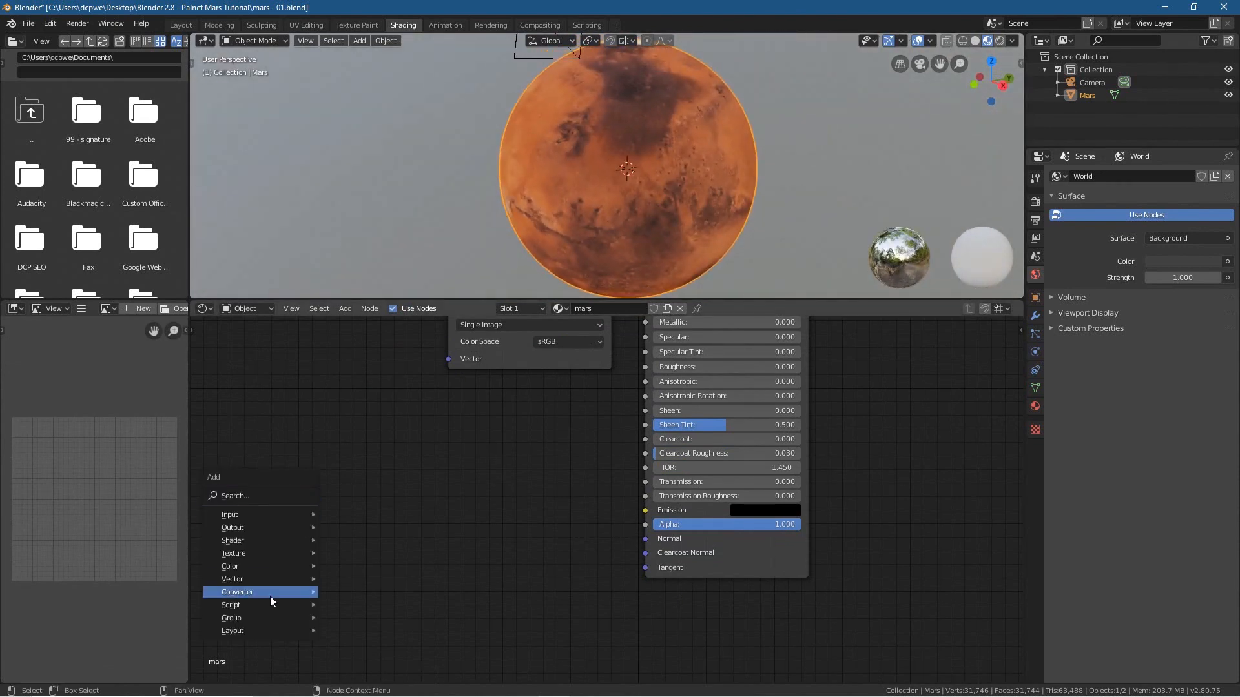
mouse_move(277, 582)
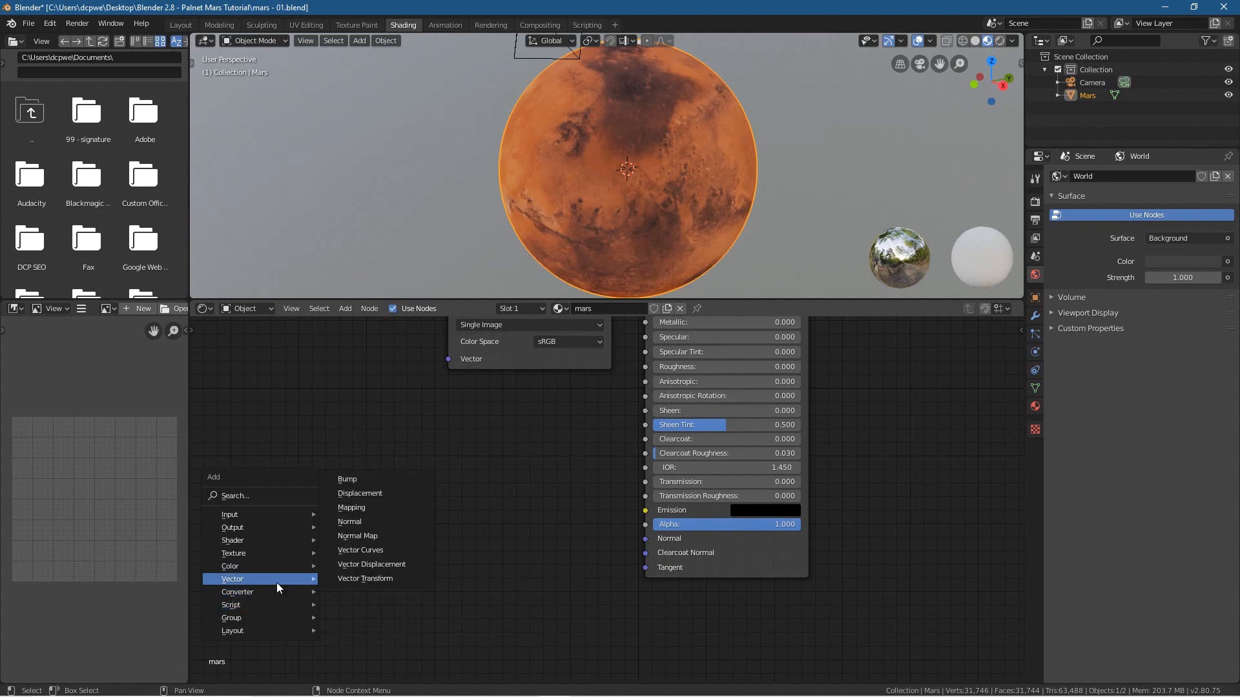
left_click(374, 480)
Add a Noise Texture node, linking its Color to the Bump's Height and the Bump's Normal to the Principled BSDF's Normal
key("shift+a")
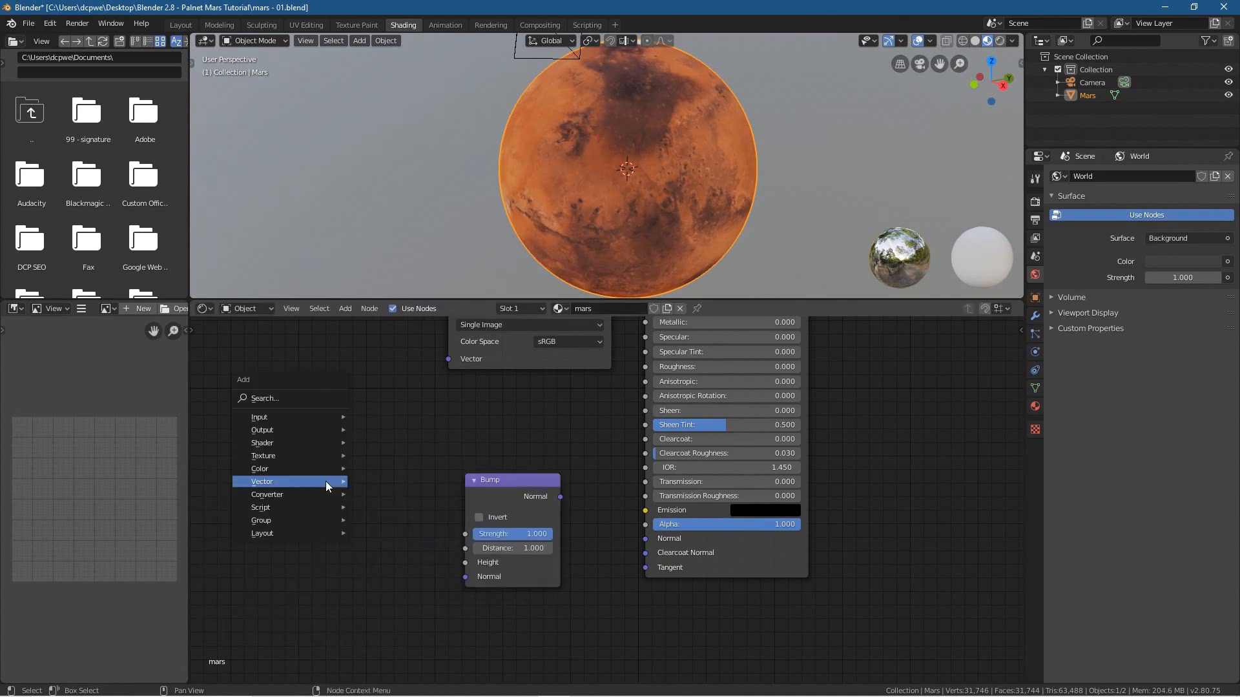
mouse_move(324, 455)
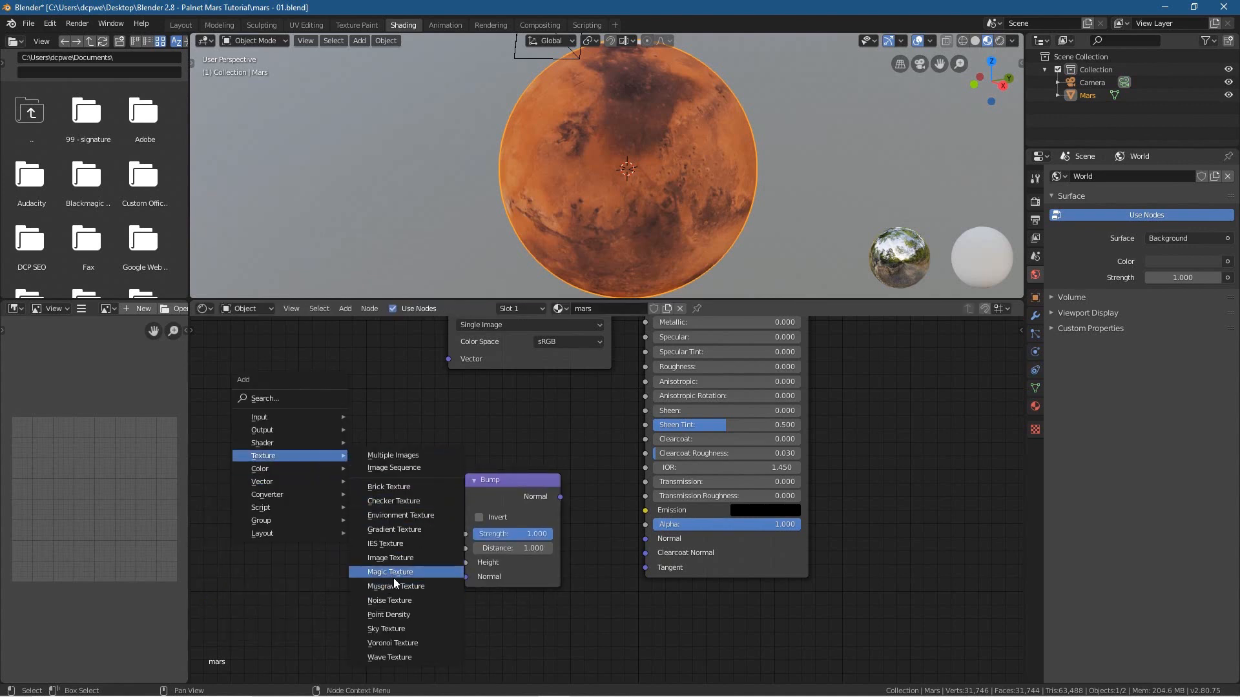
left_click(396, 600)
left_click_drag(394, 445, 464, 562)
left_click_drag(560, 497, 645, 539)
Set the Noise Texture node's Scale to 1.6 and its Detail to 16
double_click(347, 490)
type("1.6")
double_click(347, 504)
type("16")
key("Return")
middle_click_drag(668, 265, 509, 193)
scroll(557, 185, "up", 3)
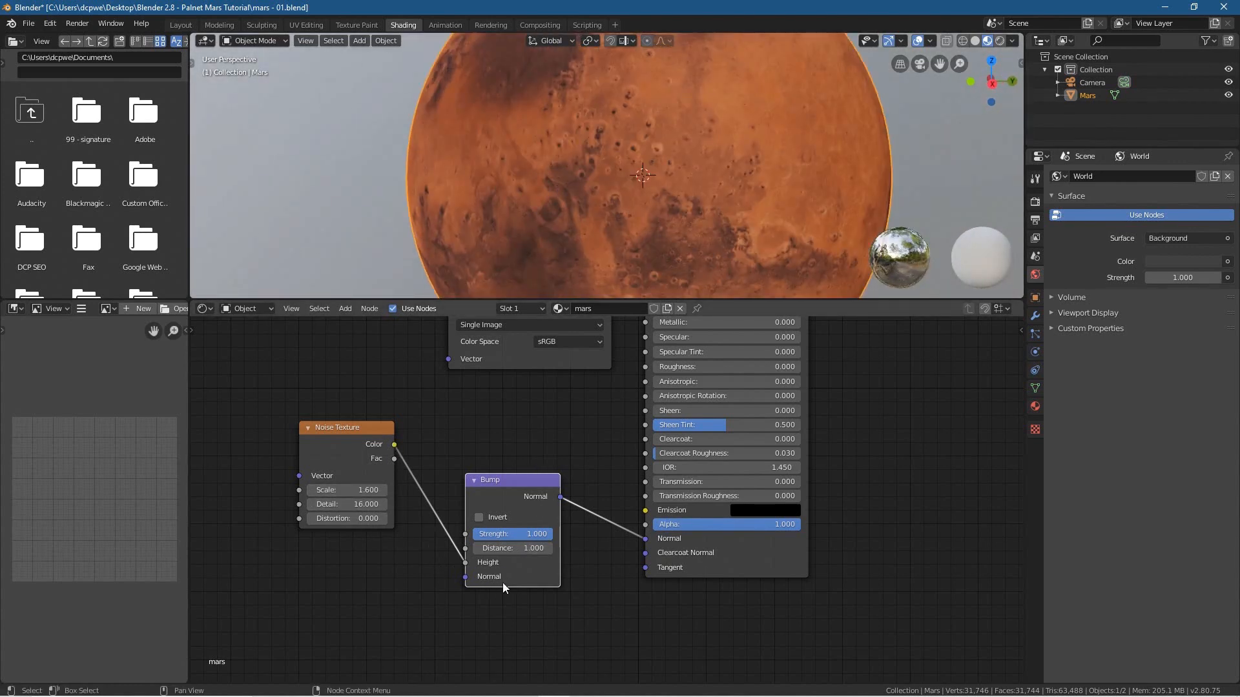
Try different Detail and Scale values on the Noise Texture node, returning to Detail 16 and Scale 1.6
left_click(364, 505)
type("16.0")
key("Return")
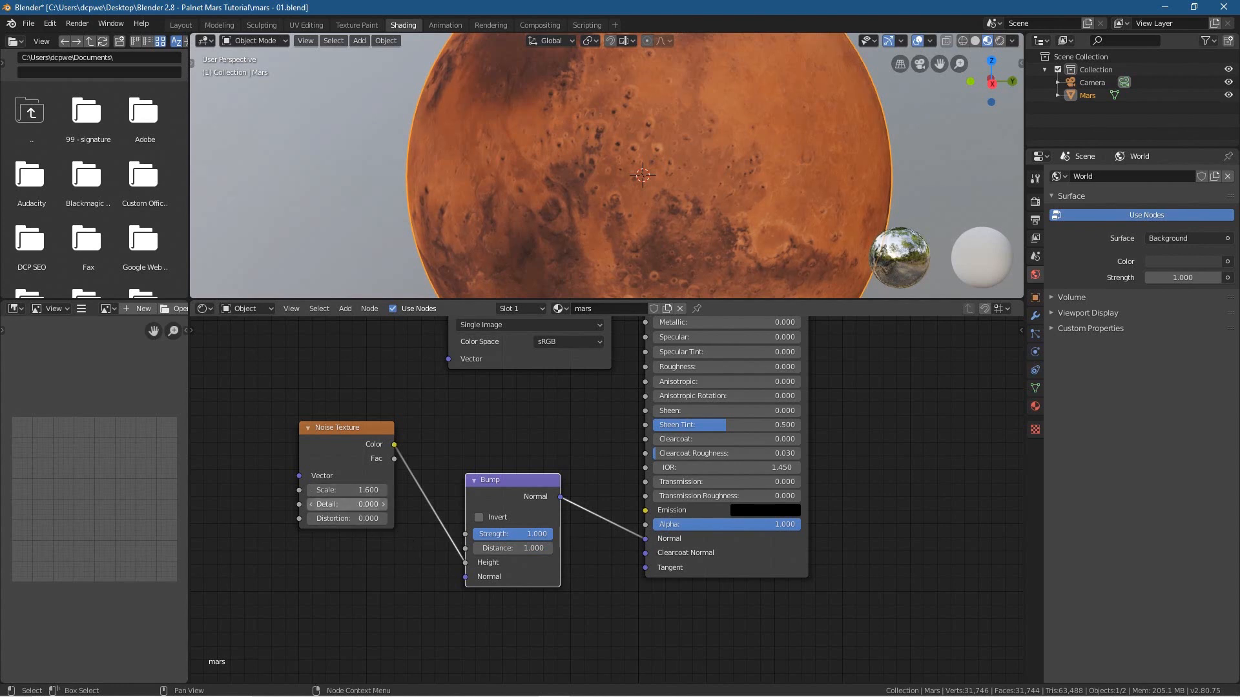
left_click_drag(347, 505, 342, 504)
middle_click_drag(664, 199, 762, 197)
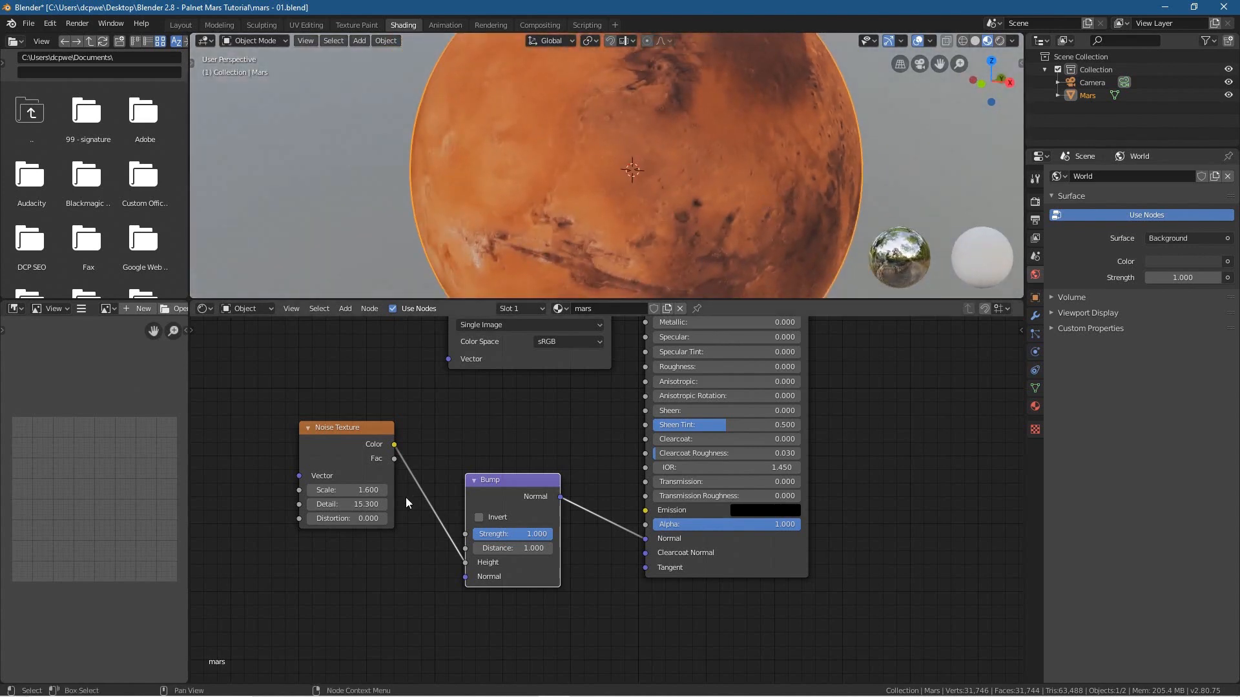
mouse_move(353, 504)
left_mouse_down()
mouse_move(363, 505)
mouse_move(352, 491)
mouse_move(308, 491)
mouse_move(339, 490)
left_mouse_up()
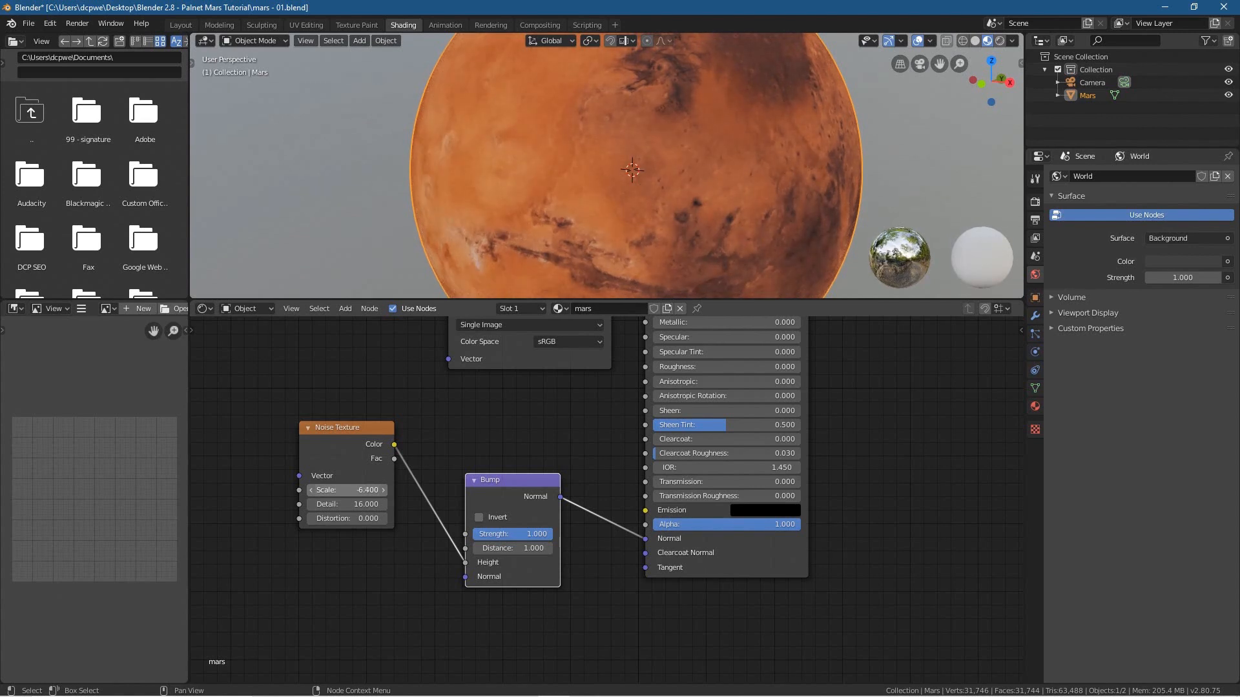
left_click(363, 493)
type("1.6")
key("Return")
scroll(490, 158, "down", 3)
scroll(574, 166, "up", 3)
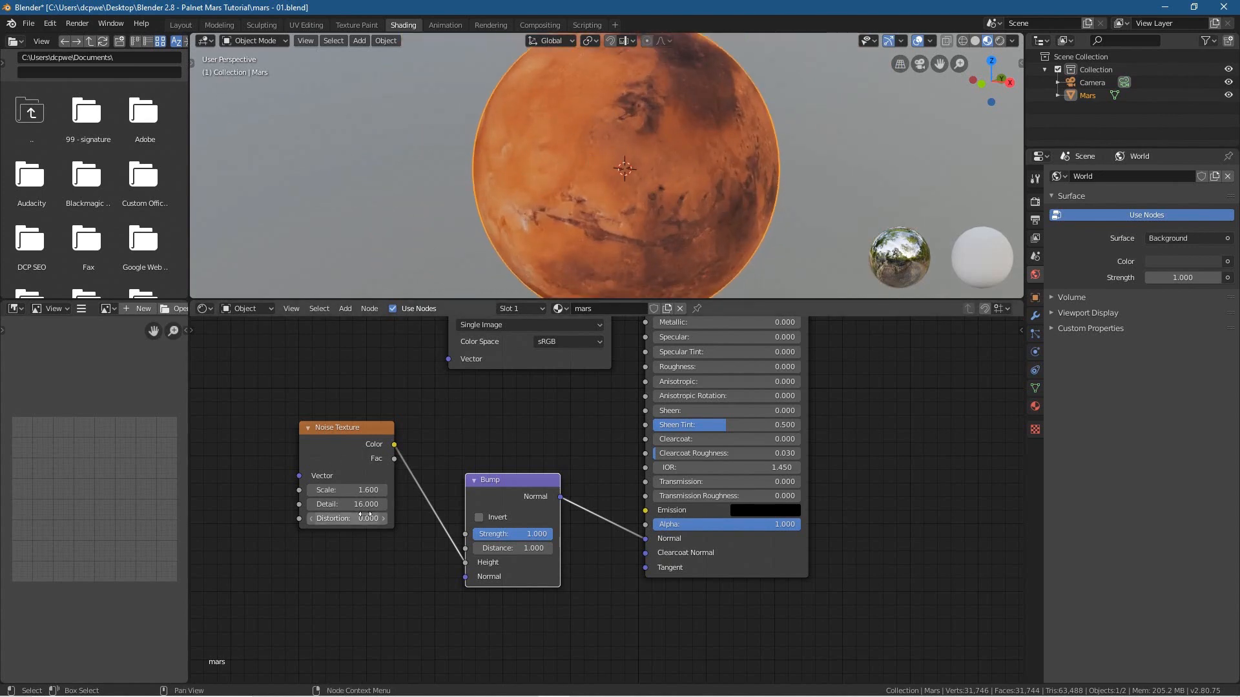
Return to the Layout workspace and save the mars - 01.blend file
middle_click_drag(606, 427, 591, 569)
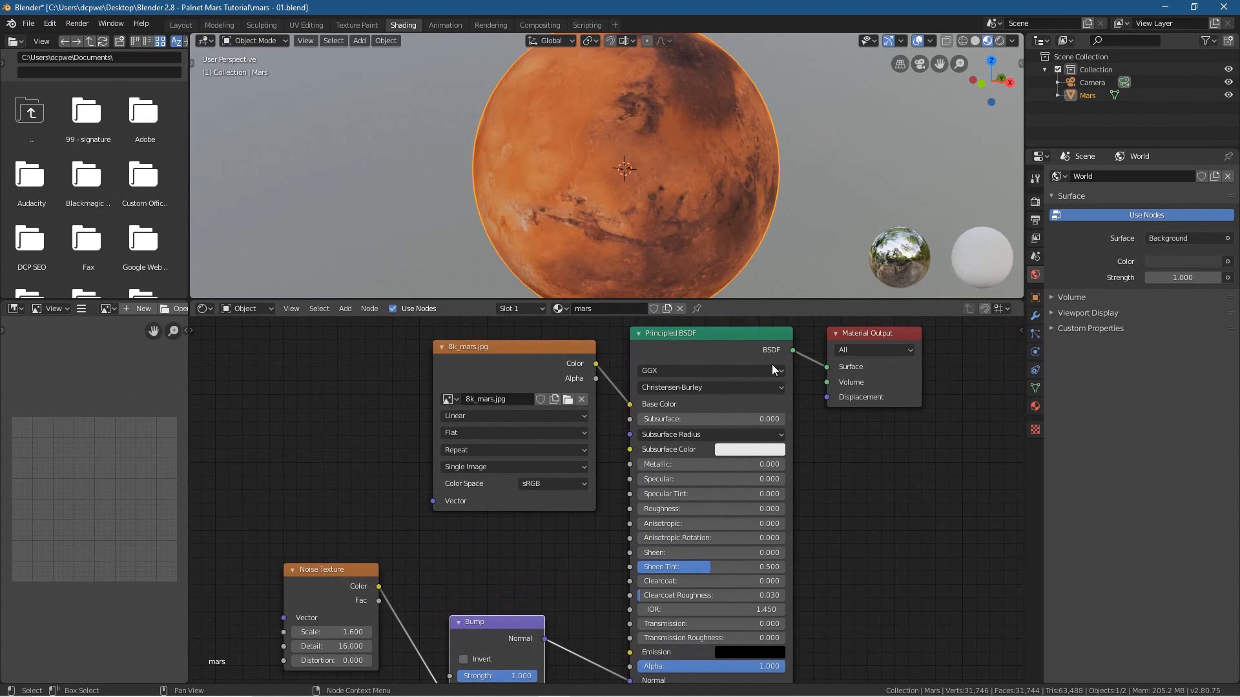
left_click(183, 26)
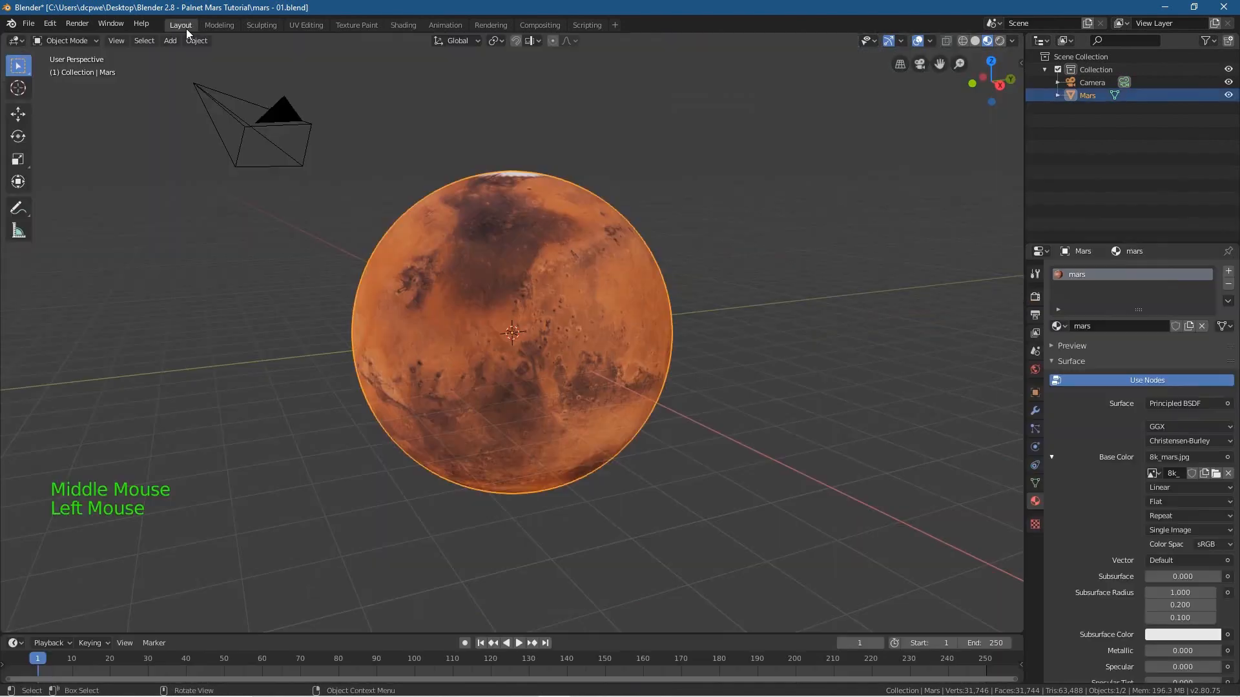
left_click(31, 25)
left_click(32, 109)
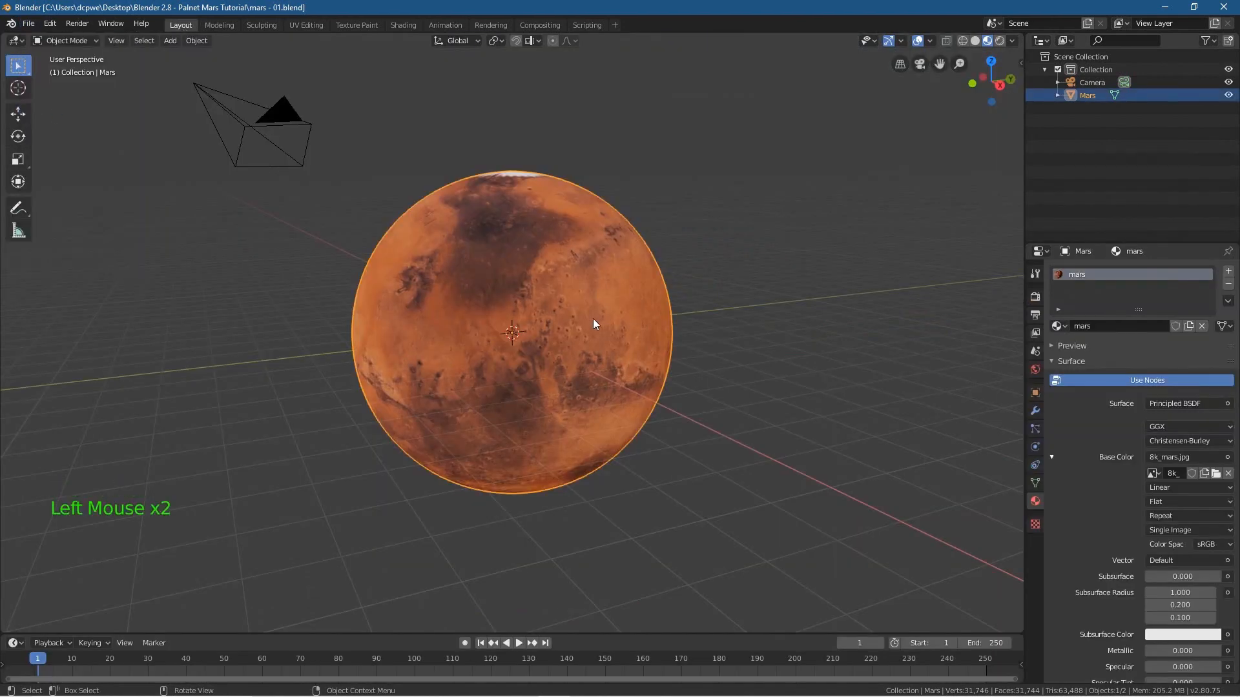
Set the world background color to black with a value of 0, and deselect the Mars sphere
left_click(1036, 371)
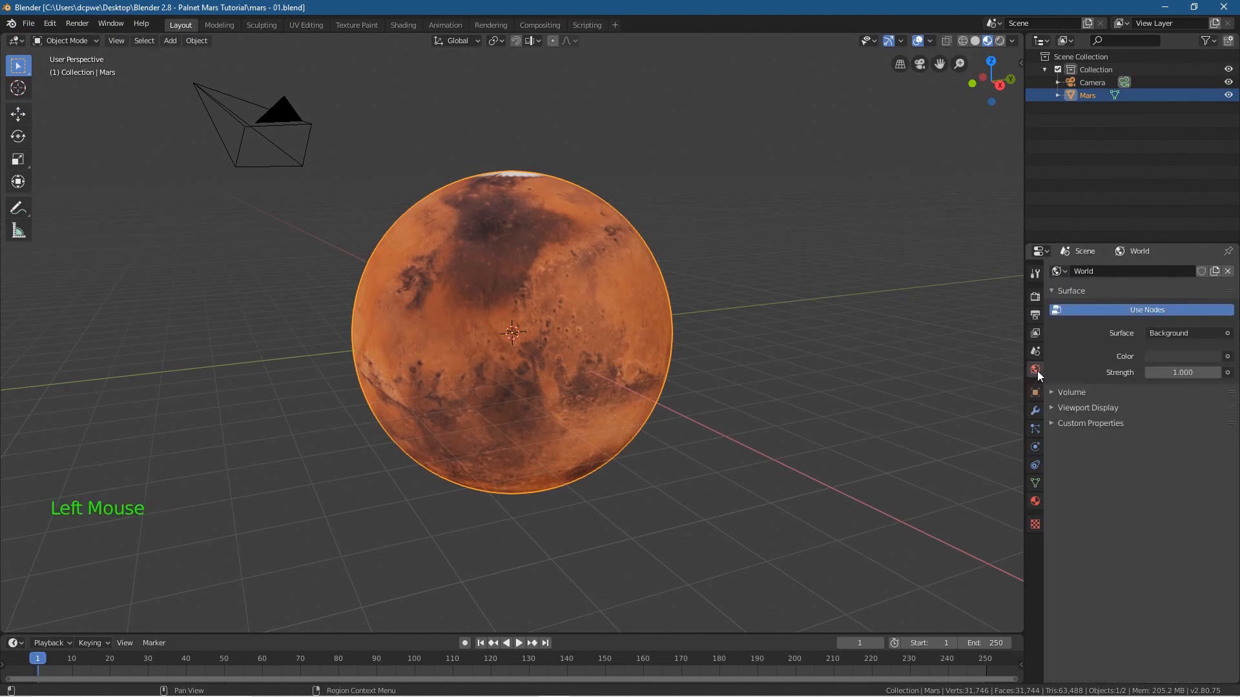
left_click(1168, 357)
left_click_drag(1207, 246, 1208, 266)
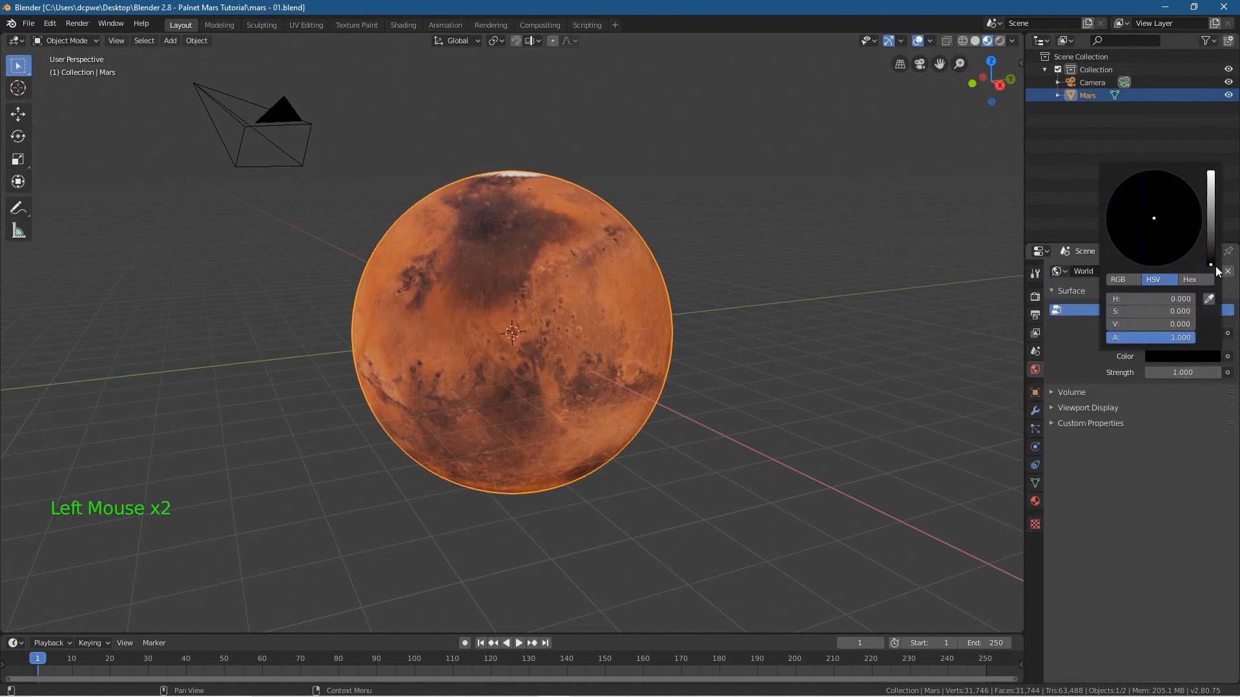
left_click(837, 282)
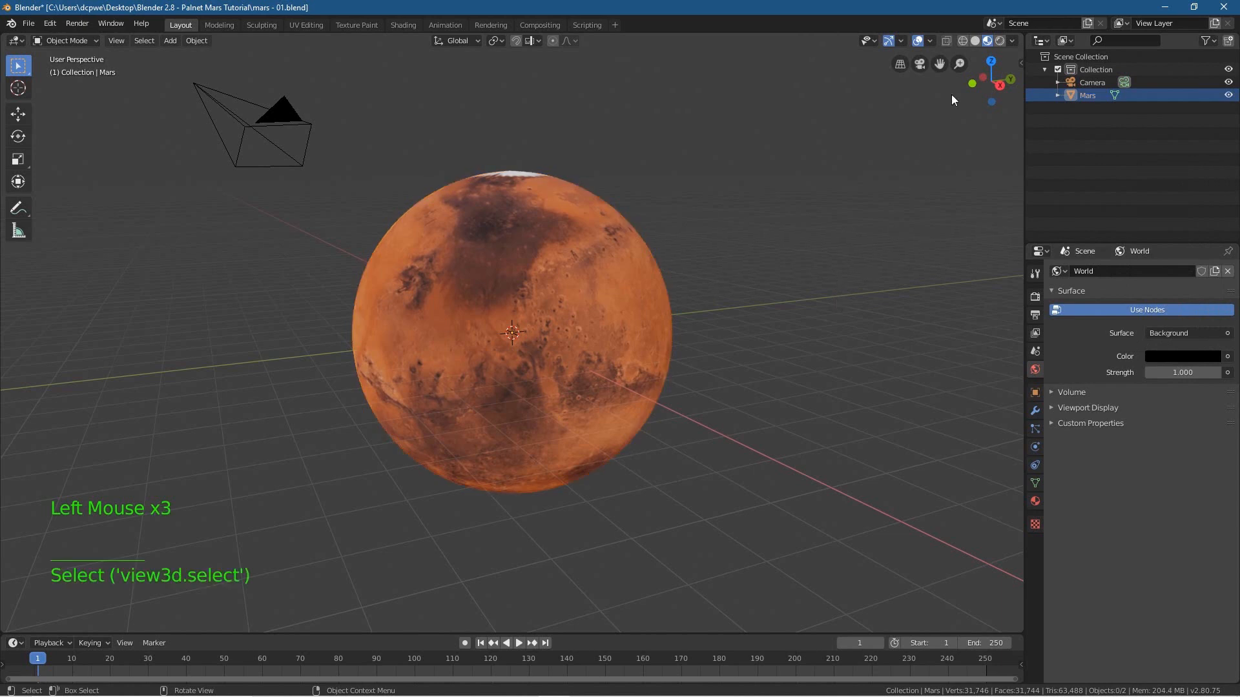
Display the viewport in Solid shading and align the camera to a zoomed-out front view of the sphere
left_click(975, 41)
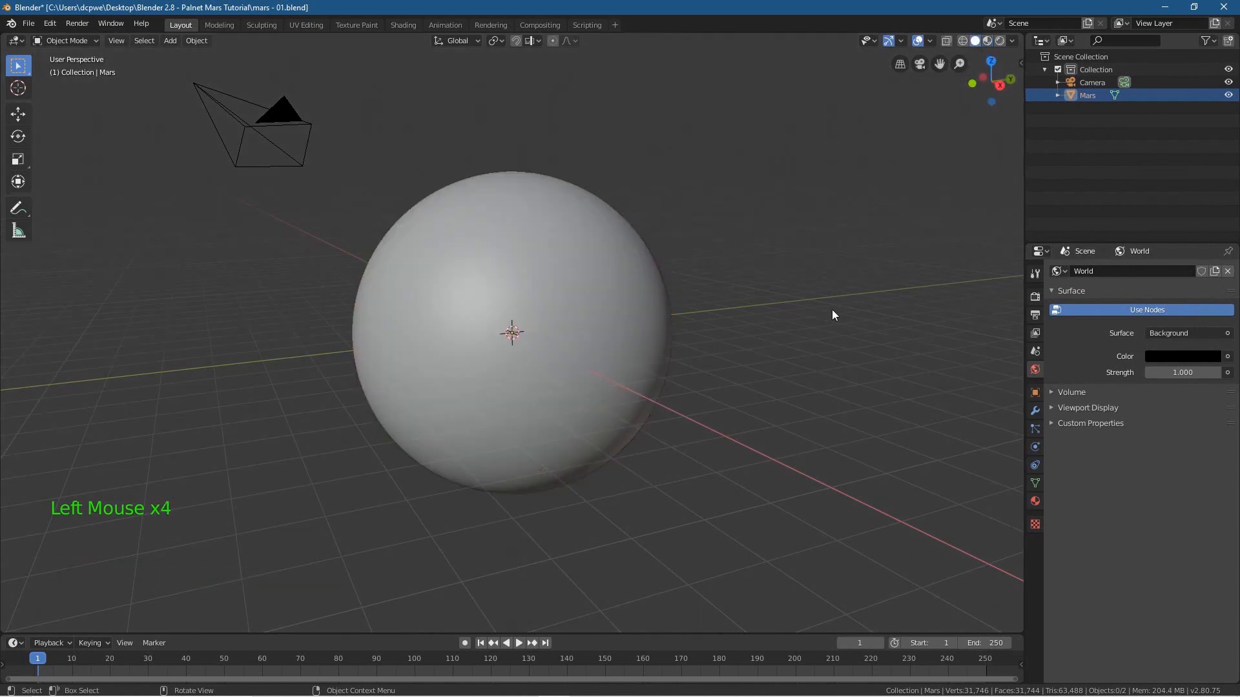
key("KP_1")
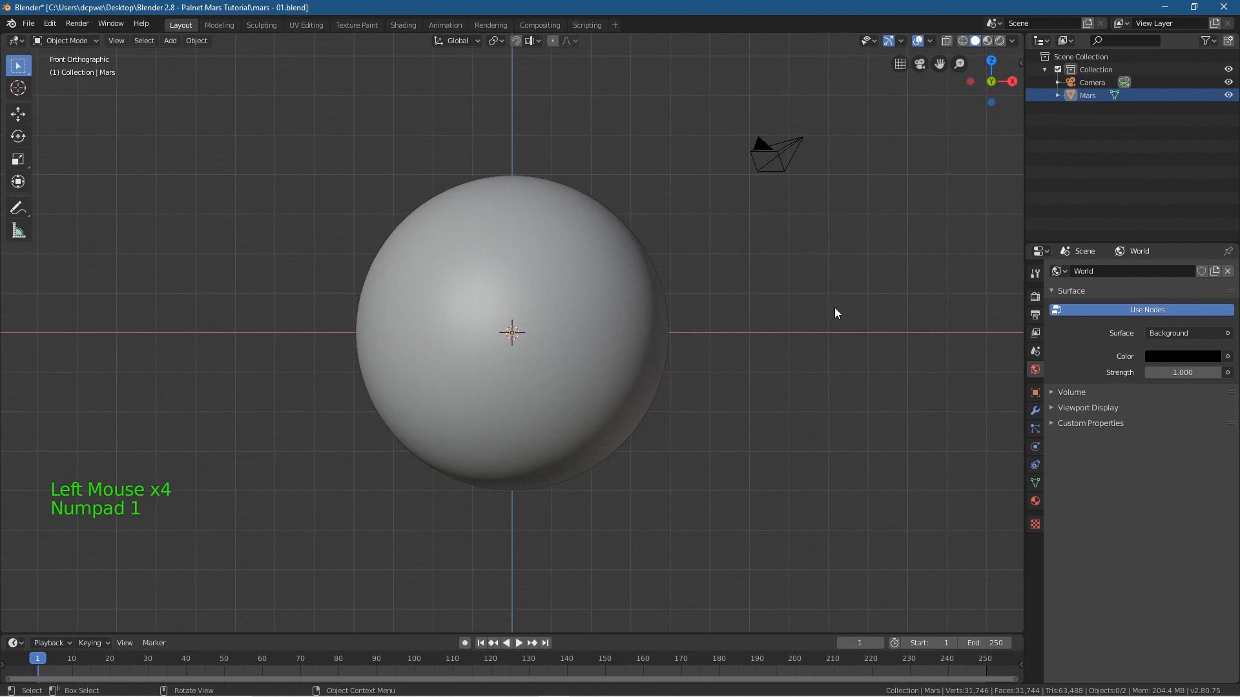
scroll(483, 354, "down", 2)
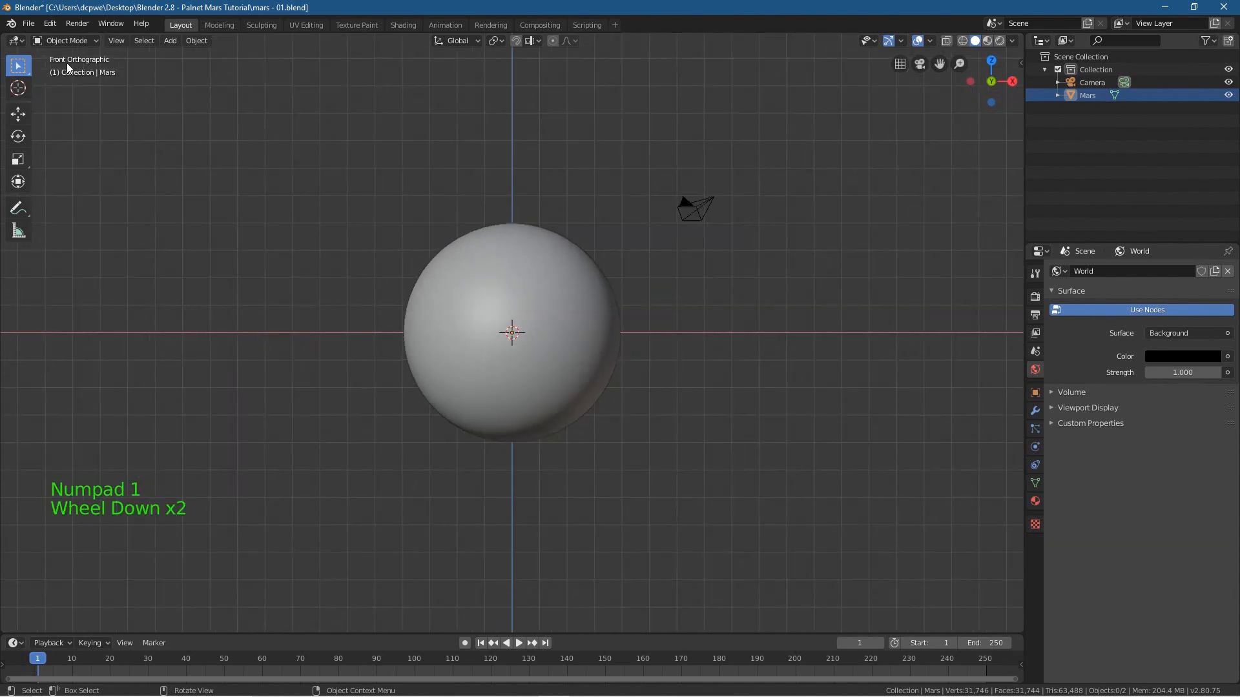
scroll(469, 332, "up", 1)
scroll(468, 333, "down", 1)
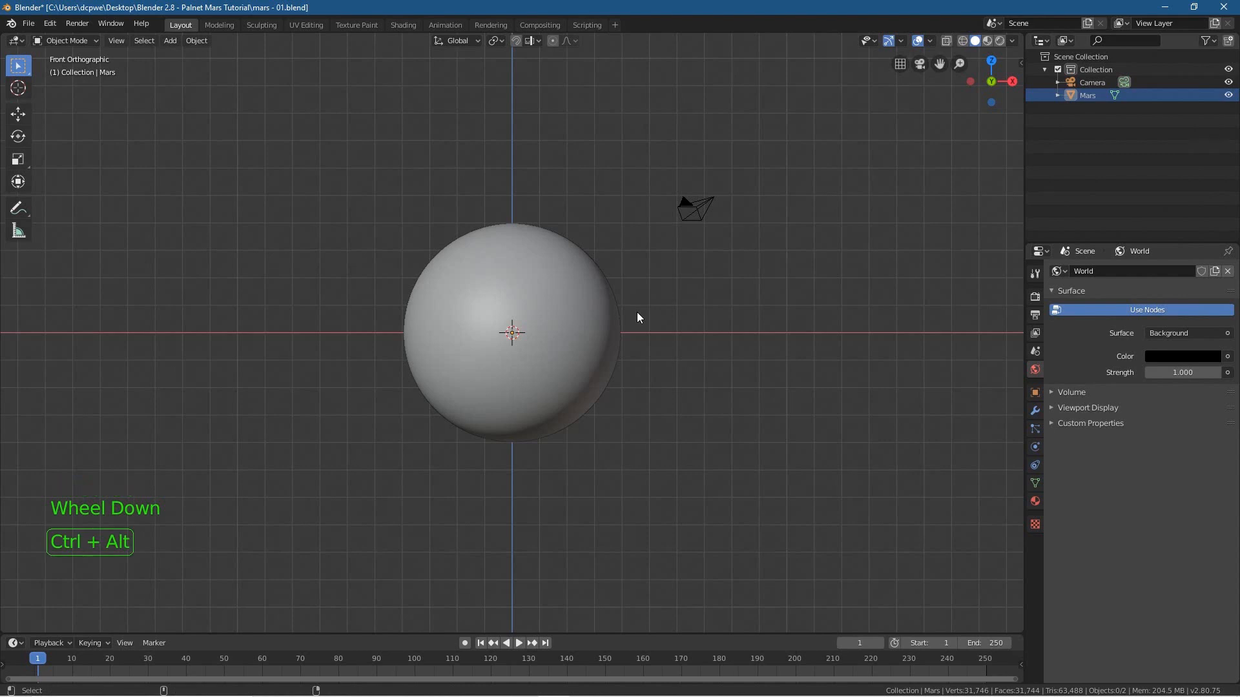
key("ctrl+alt+KP_0")
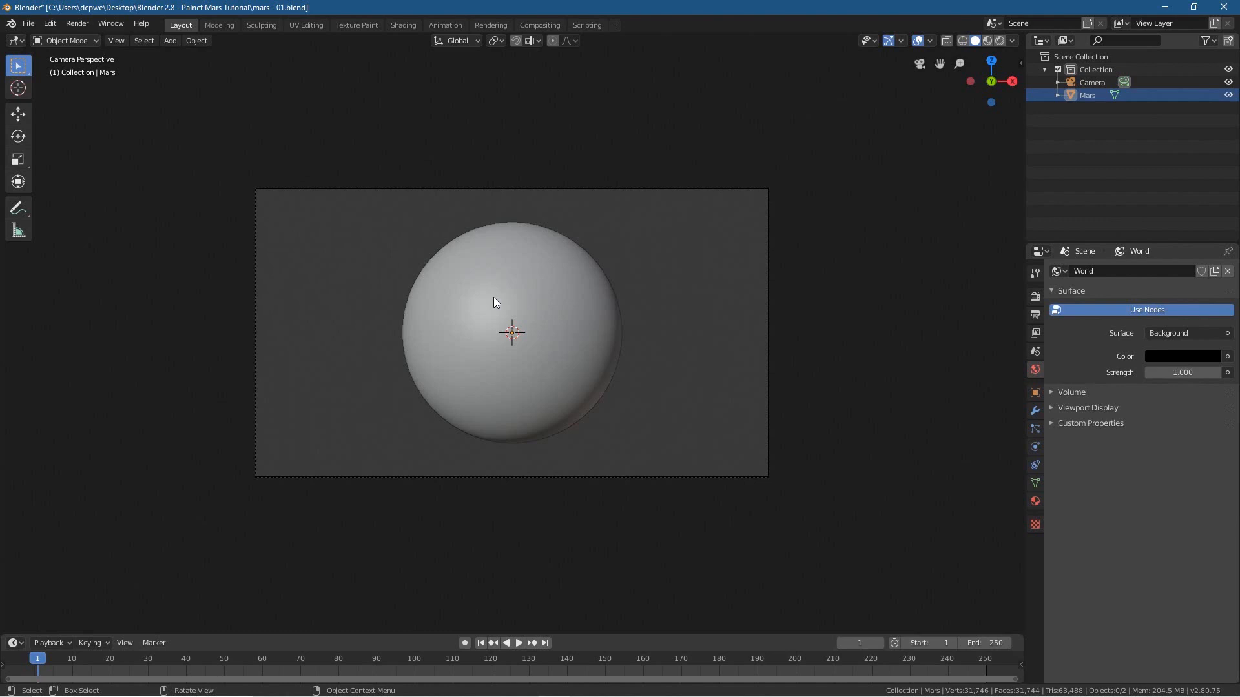
Look up the keyboard shortcut for fly navigation in the Keymap preferences by searching for "fly", and close the preferences
left_click(50, 23)
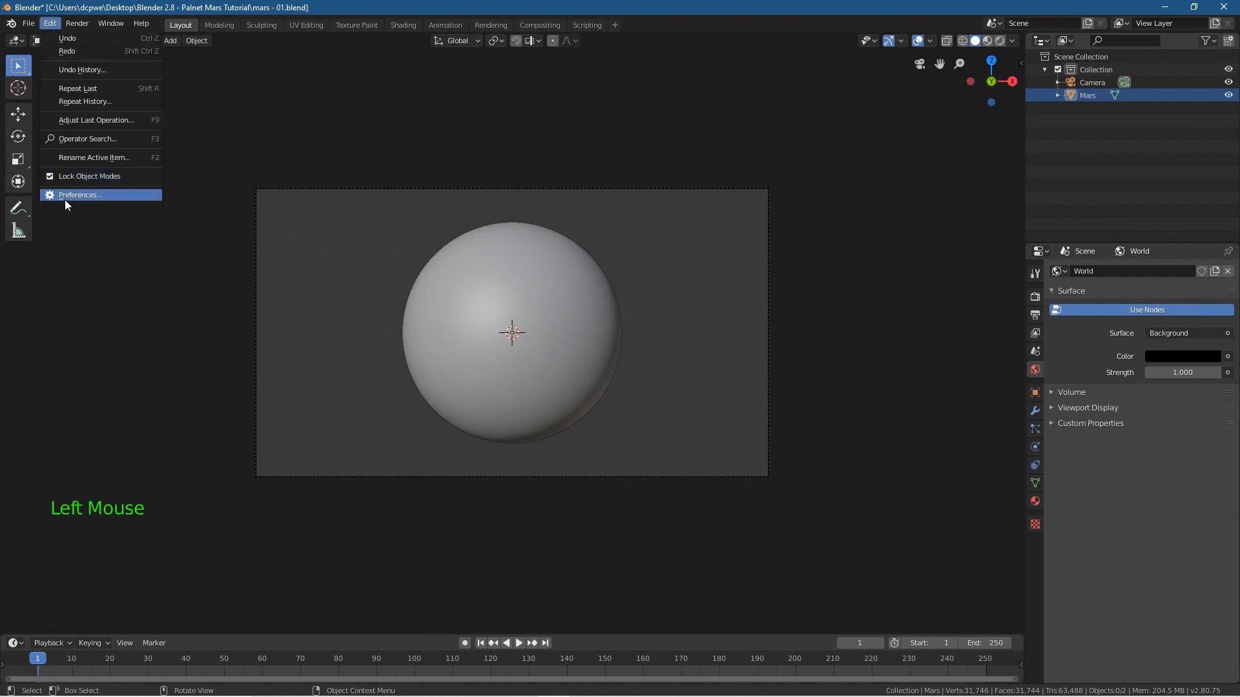
left_click(102, 193)
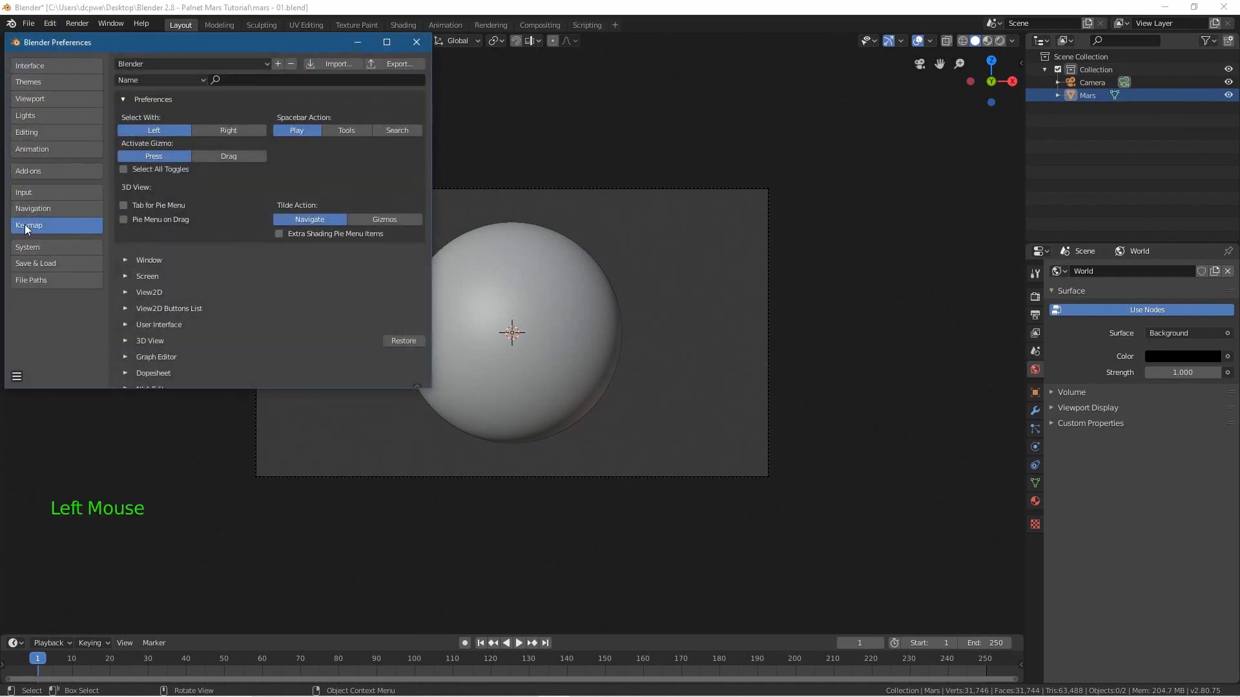
left_click(243, 79)
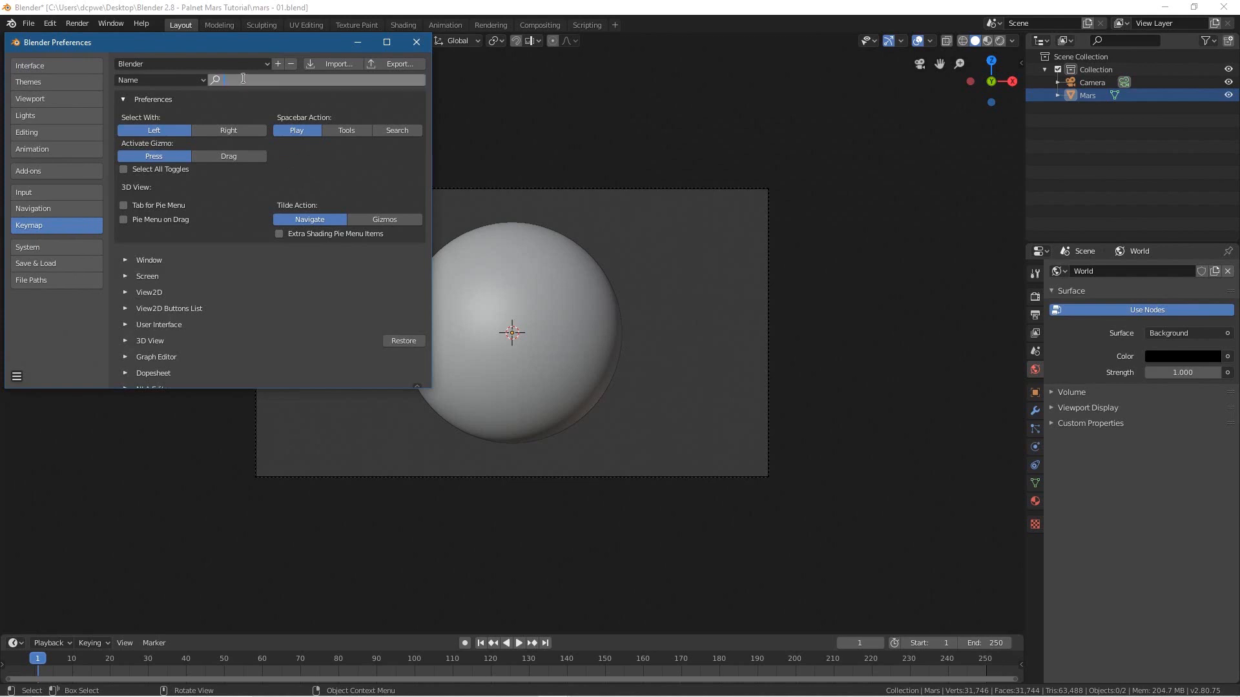
type("fly")
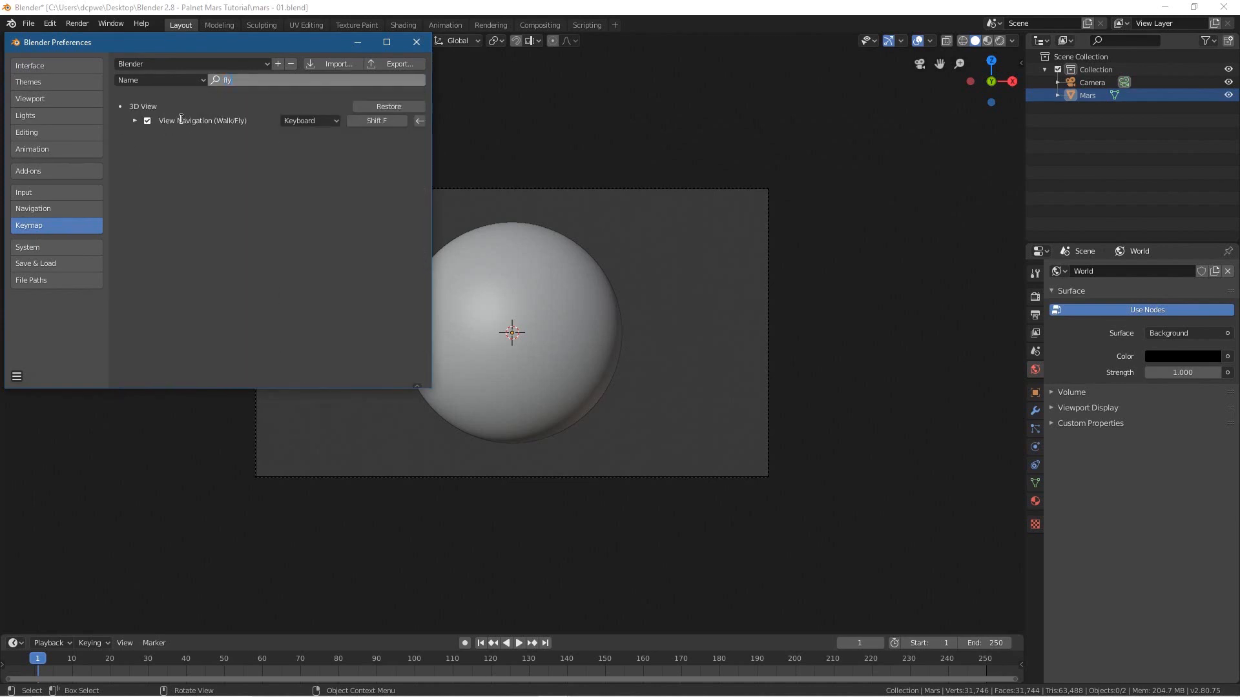
key("Return")
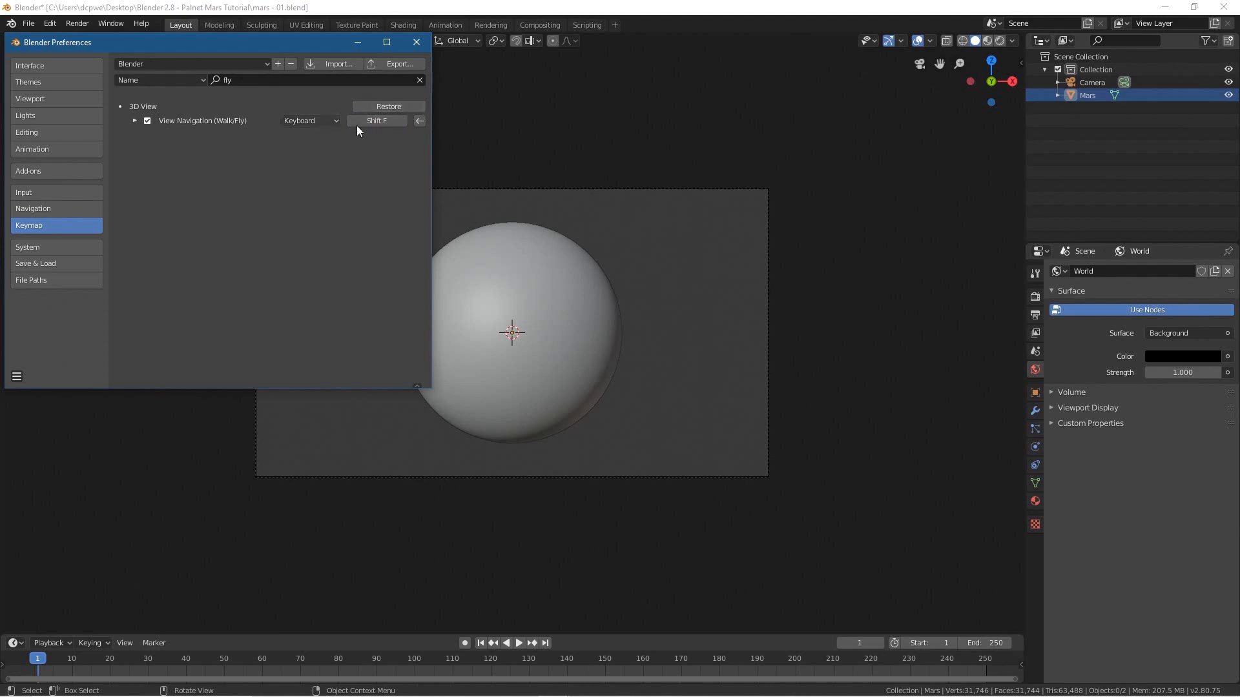
left_click(416, 42)
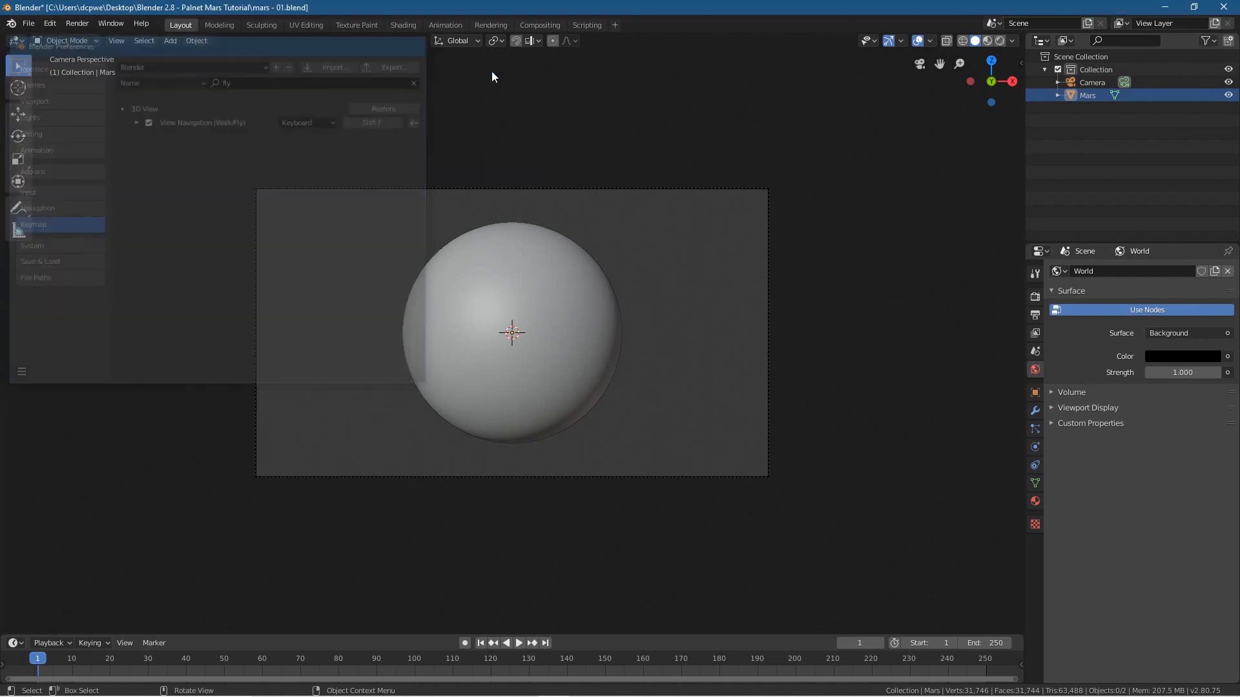
Select the Camera and move it backward with walk/fly navigation until Mars fills a smaller part of the frame
left_click(1099, 83)
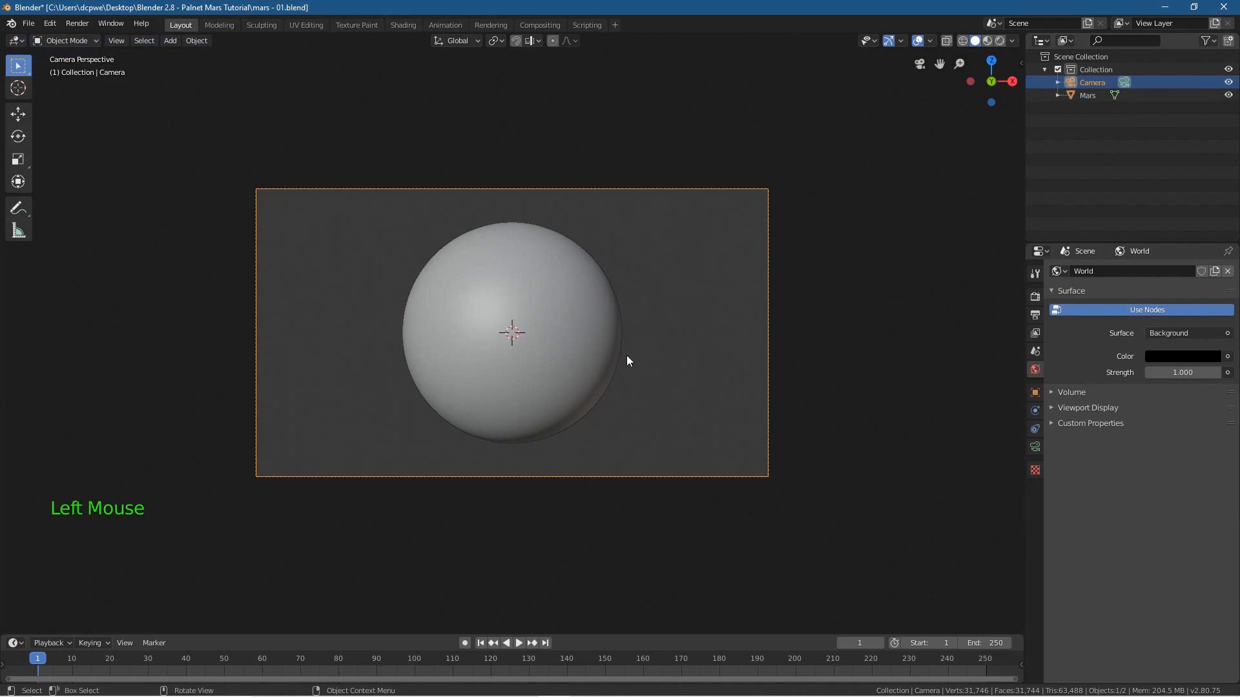
key("shift+f")
scroll(512, 333, "down", 2)
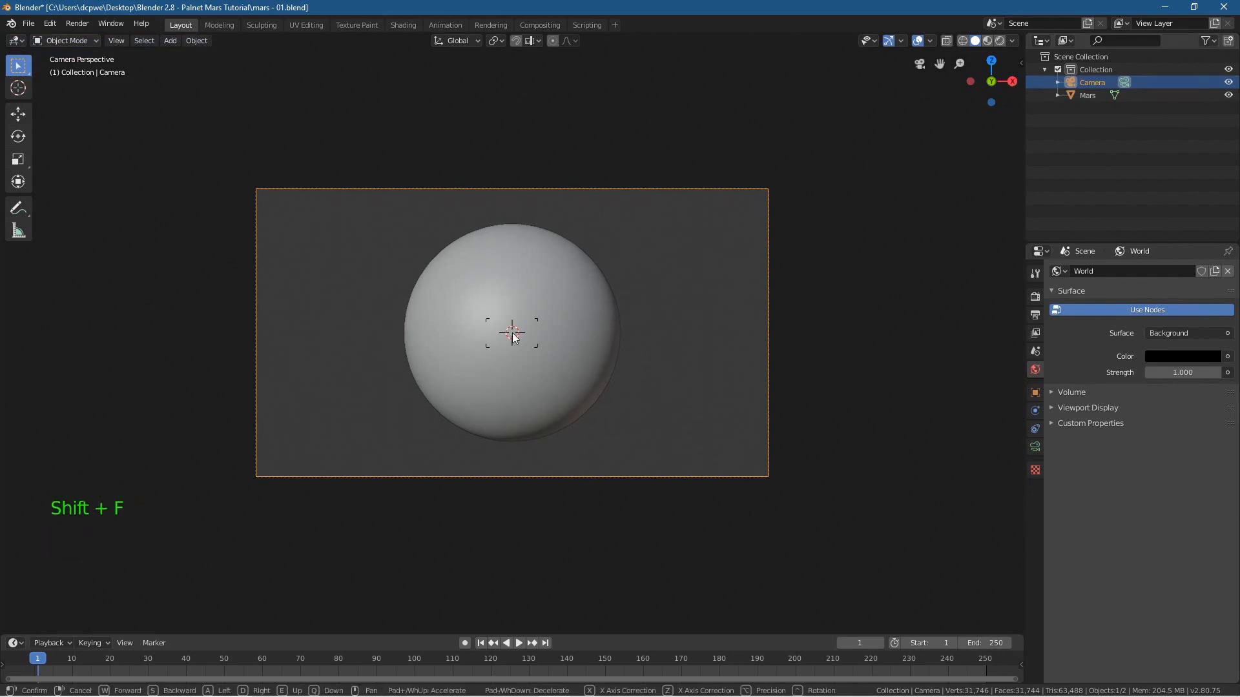
scroll(512, 334, "up", 2)
scroll(512, 333, "down", 2)
scroll(512, 333, "up", 2)
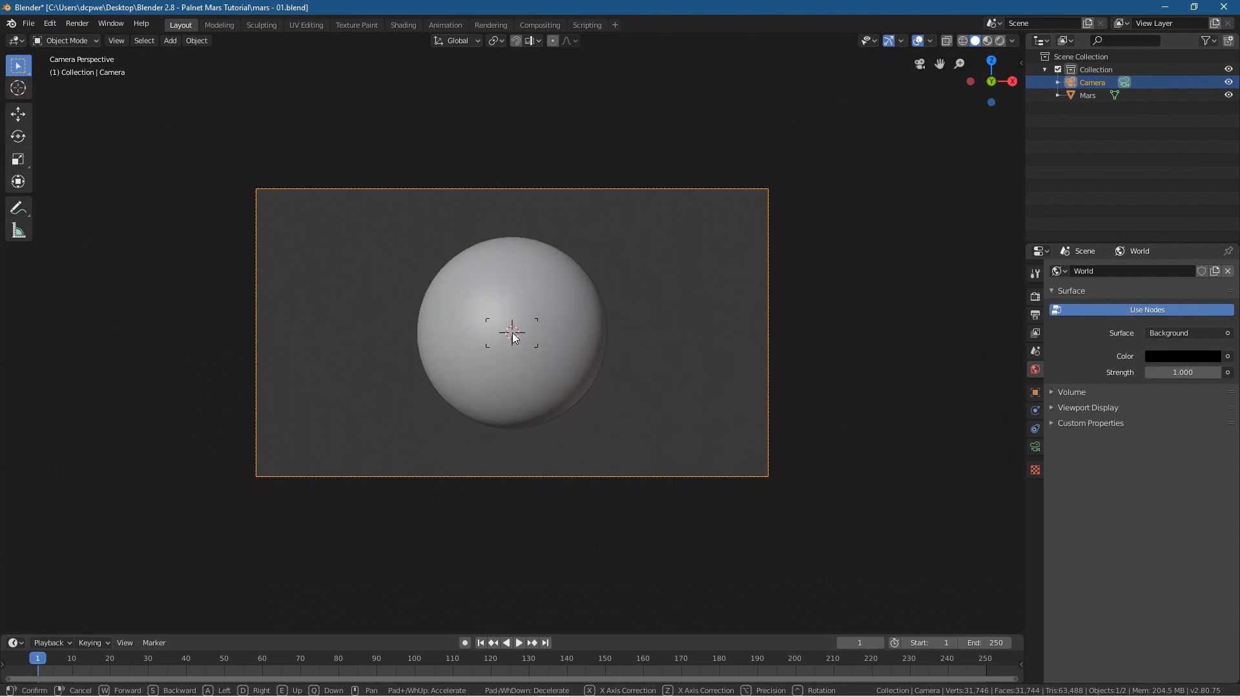
scroll(514, 339, "down", 2)
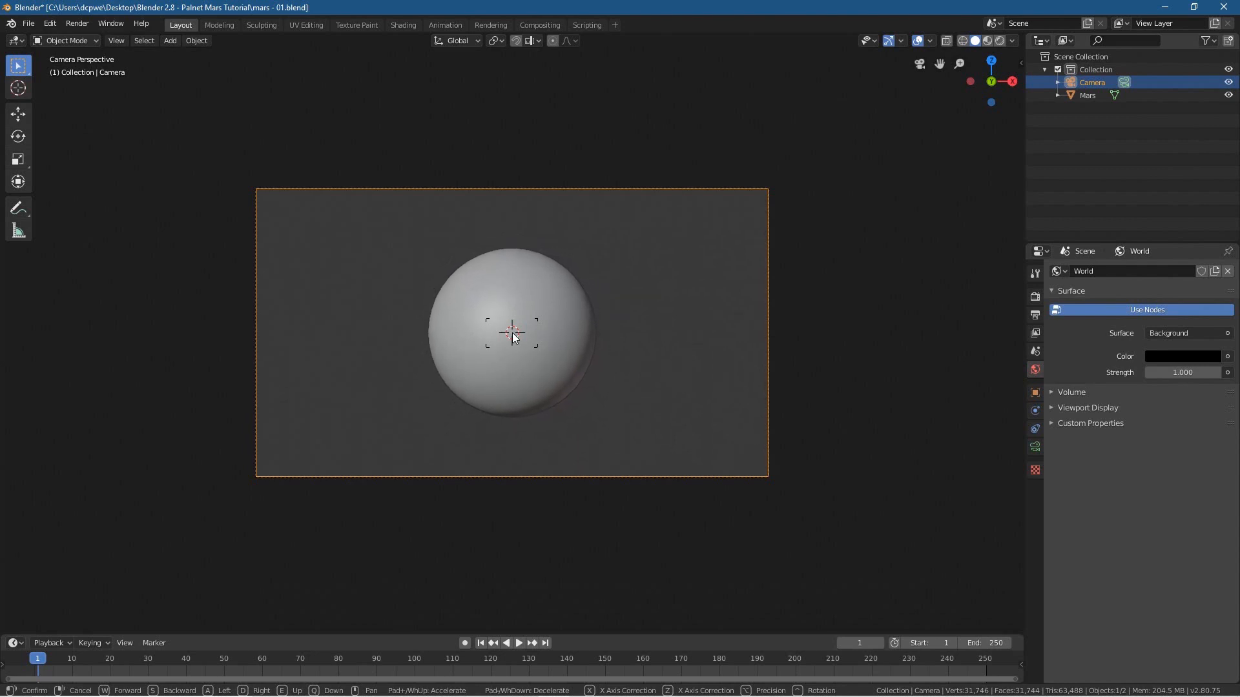
left_click(514, 338)
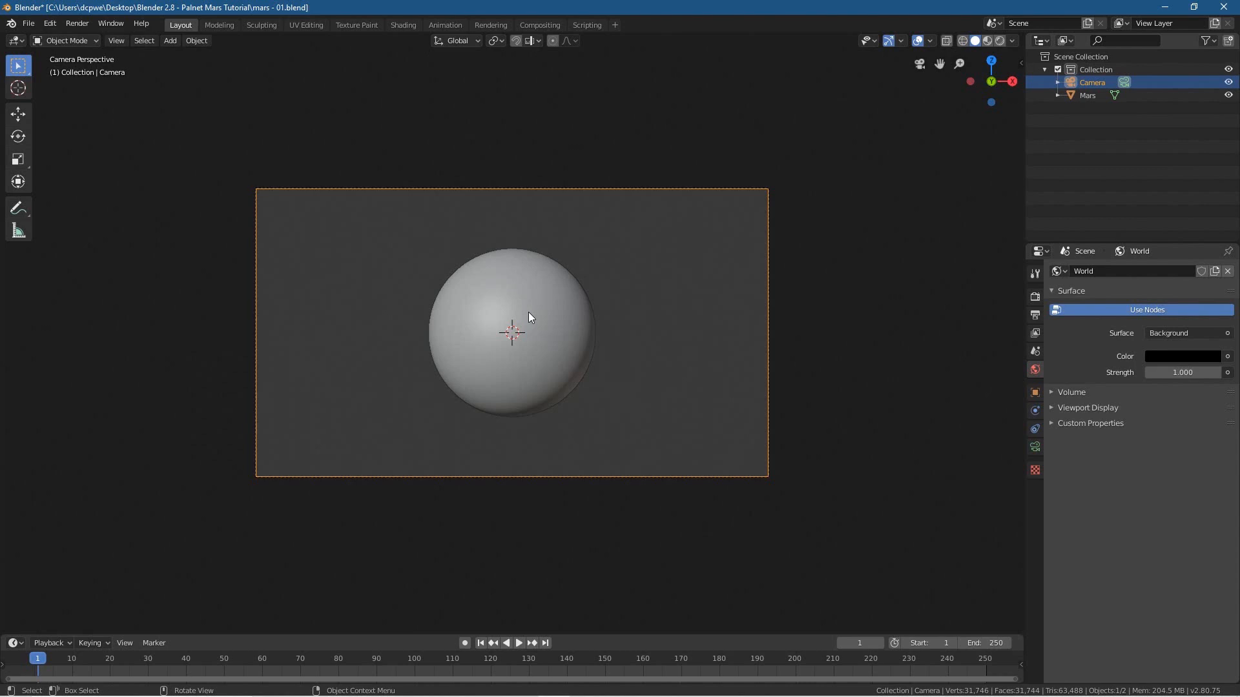
Move the camera in the negative X direction so that Mars sits in the right half of the camera frame
key("g")
key("x")
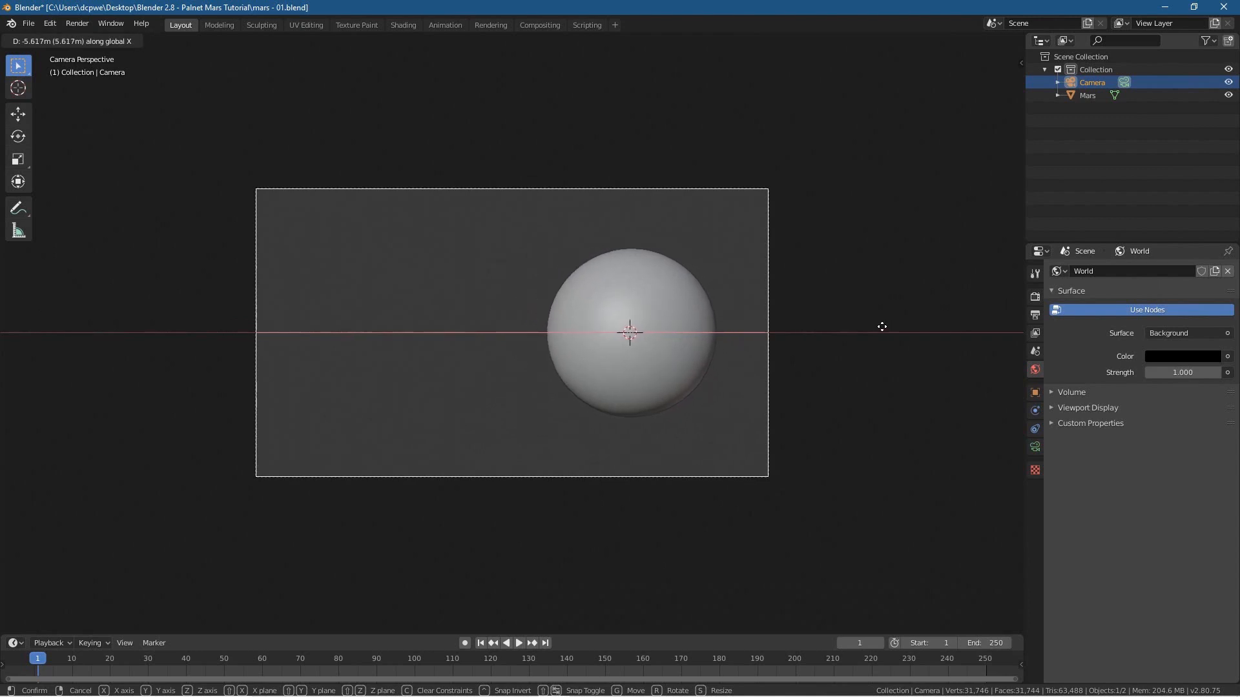
left_click(925, 335)
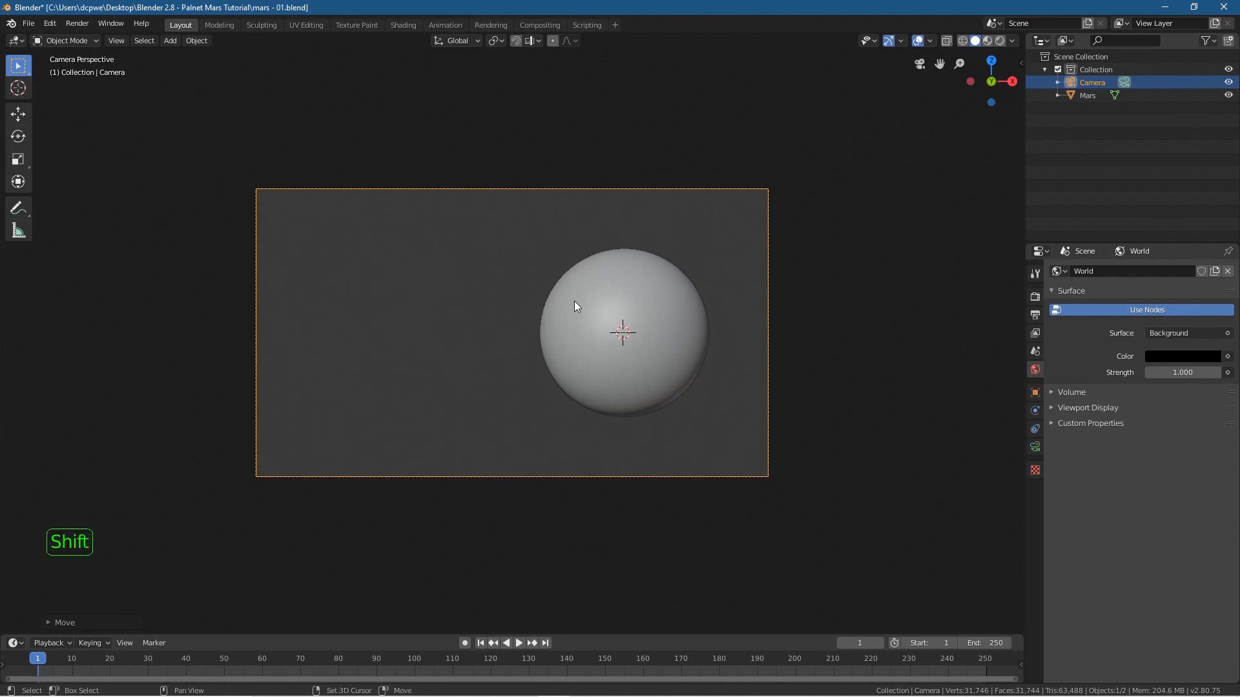
Add a Sun light at the centre of the Mars sphere
key("shift+a")
mouse_move(539, 429)
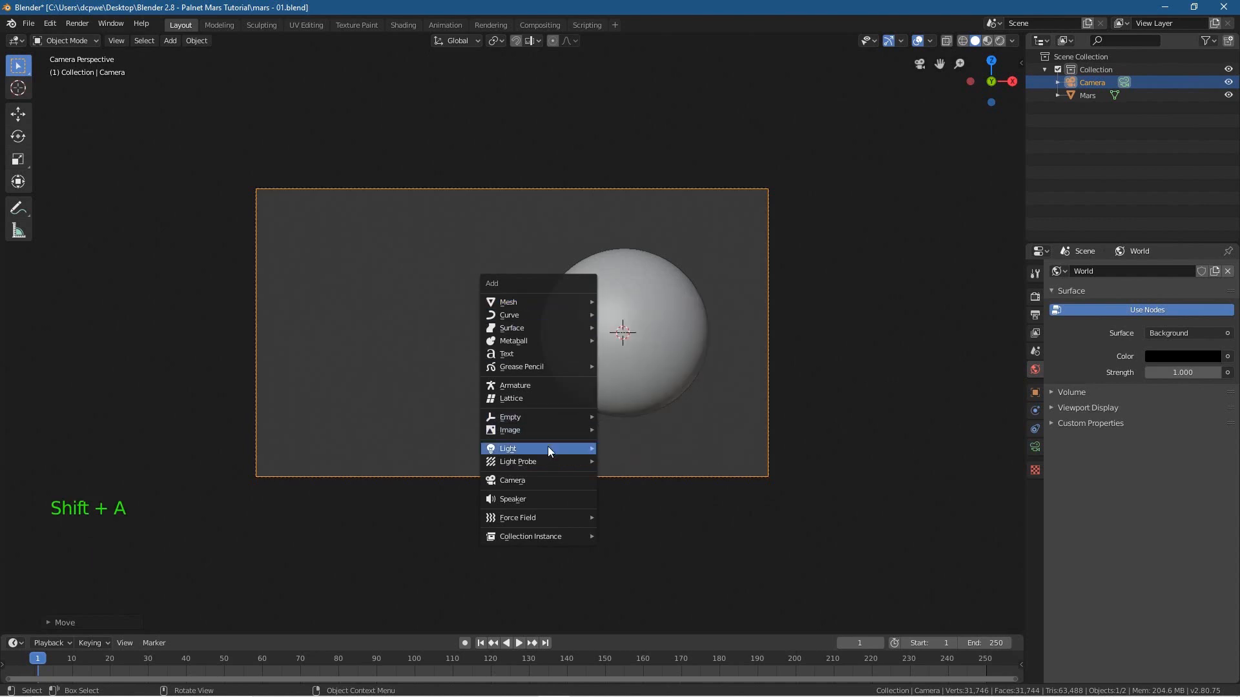
mouse_move(559, 447)
left_click(612, 460)
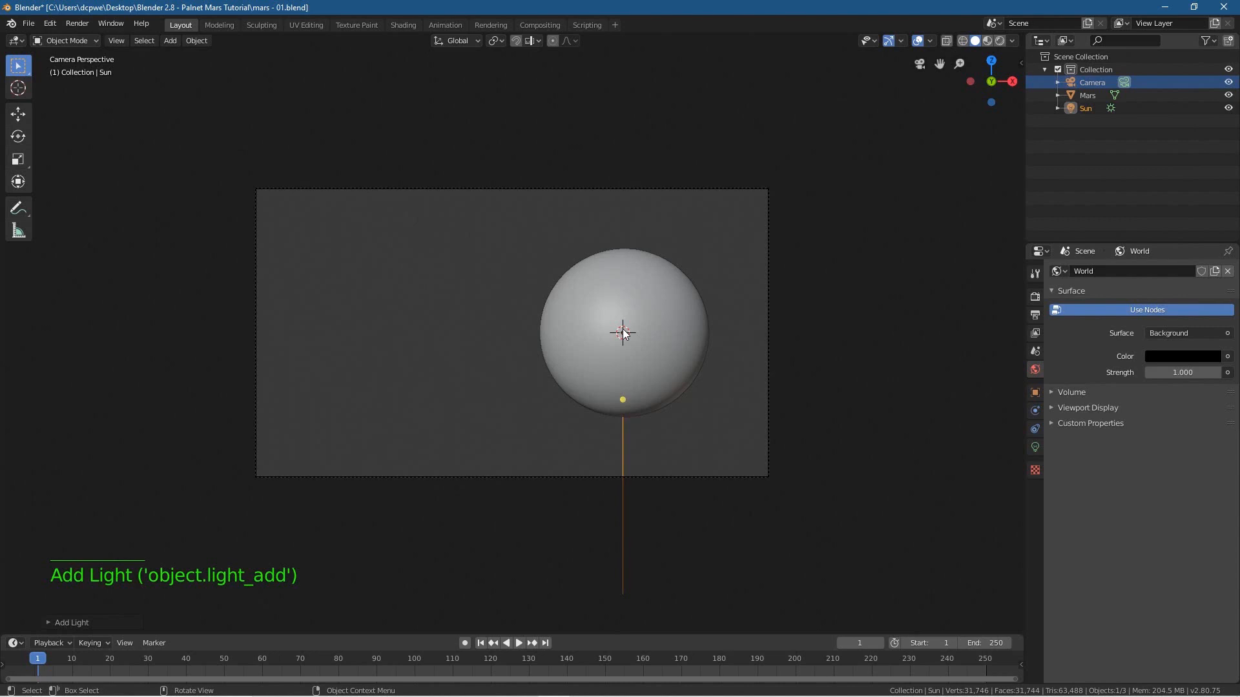
In top view, move the Sun light about 10 m along negative X away from Mars, and return to the camera view
key("KP_7")
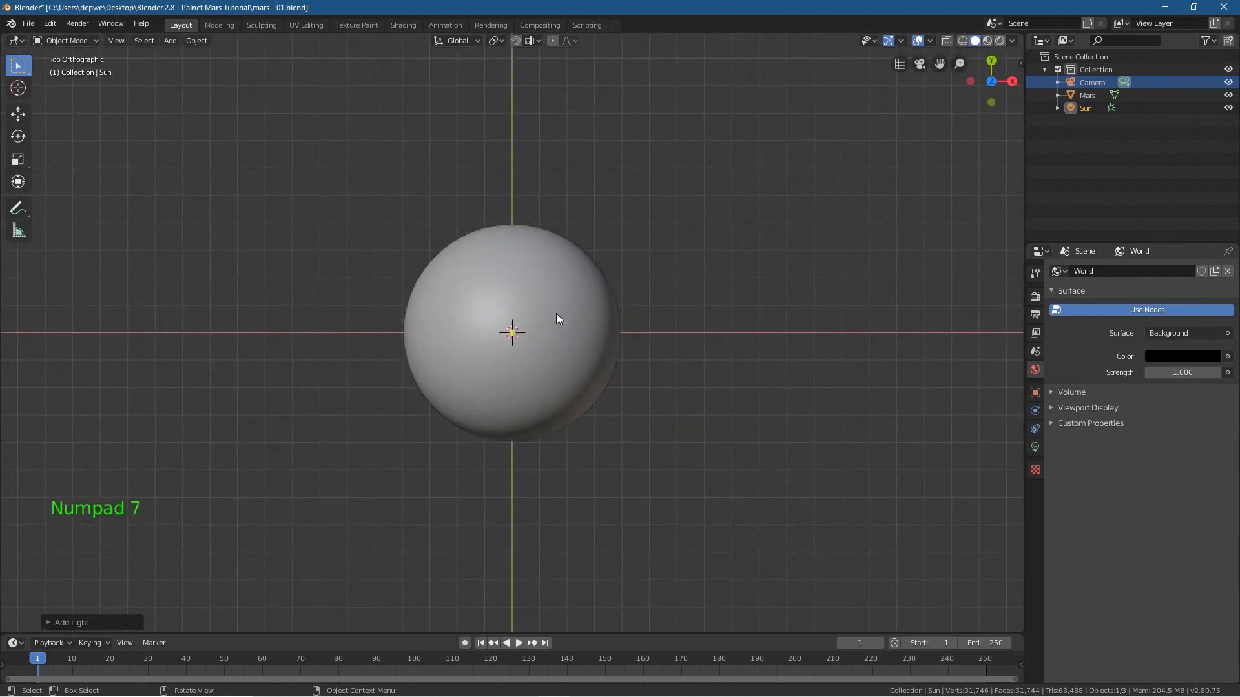
scroll(558, 318, "down", 9)
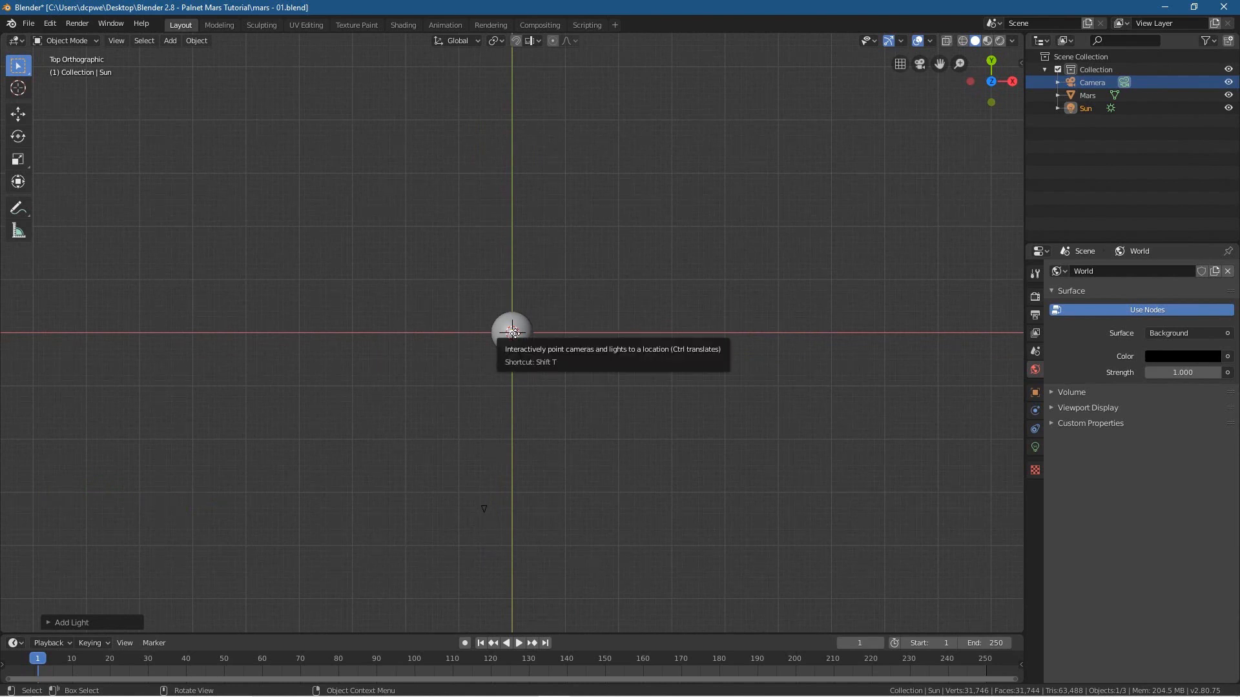
scroll(486, 332, "up", 5)
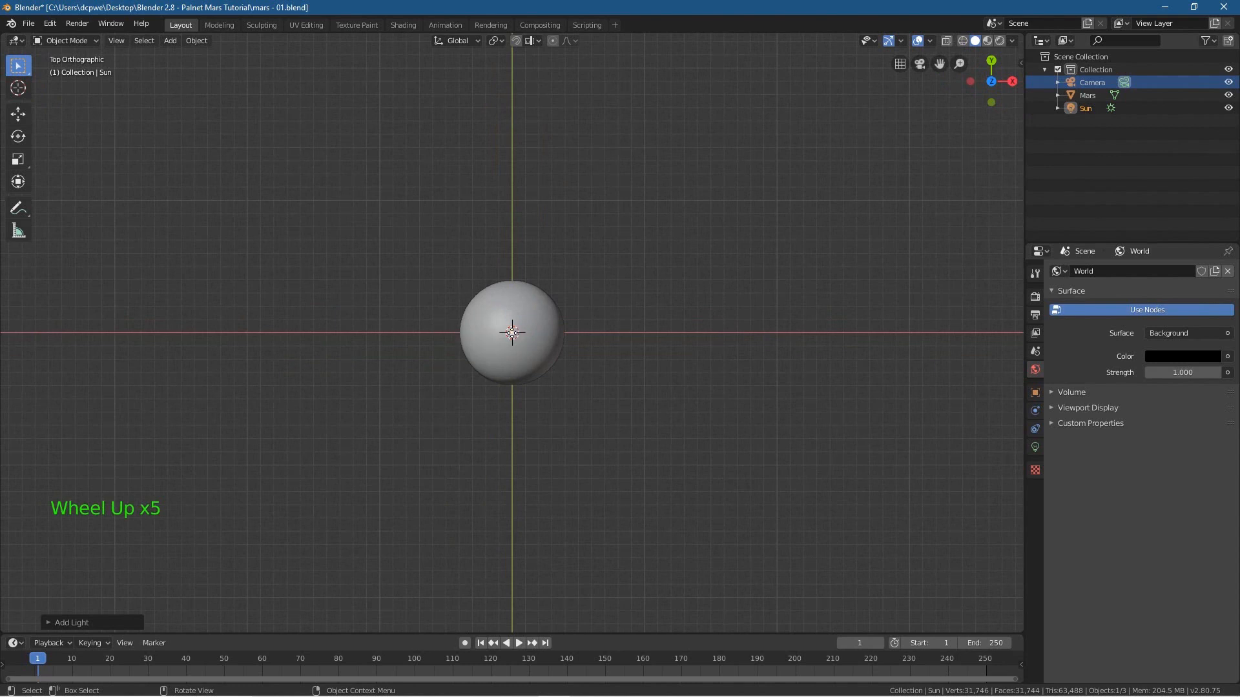
key("g")
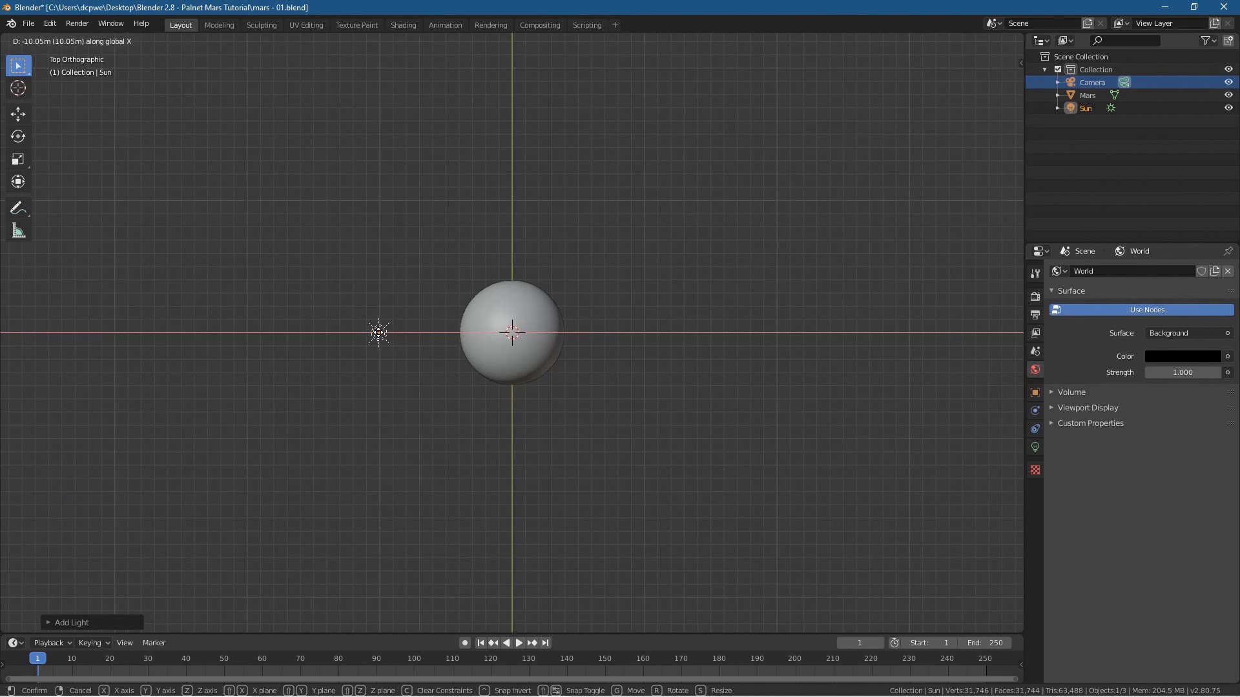
left_click(289, 387)
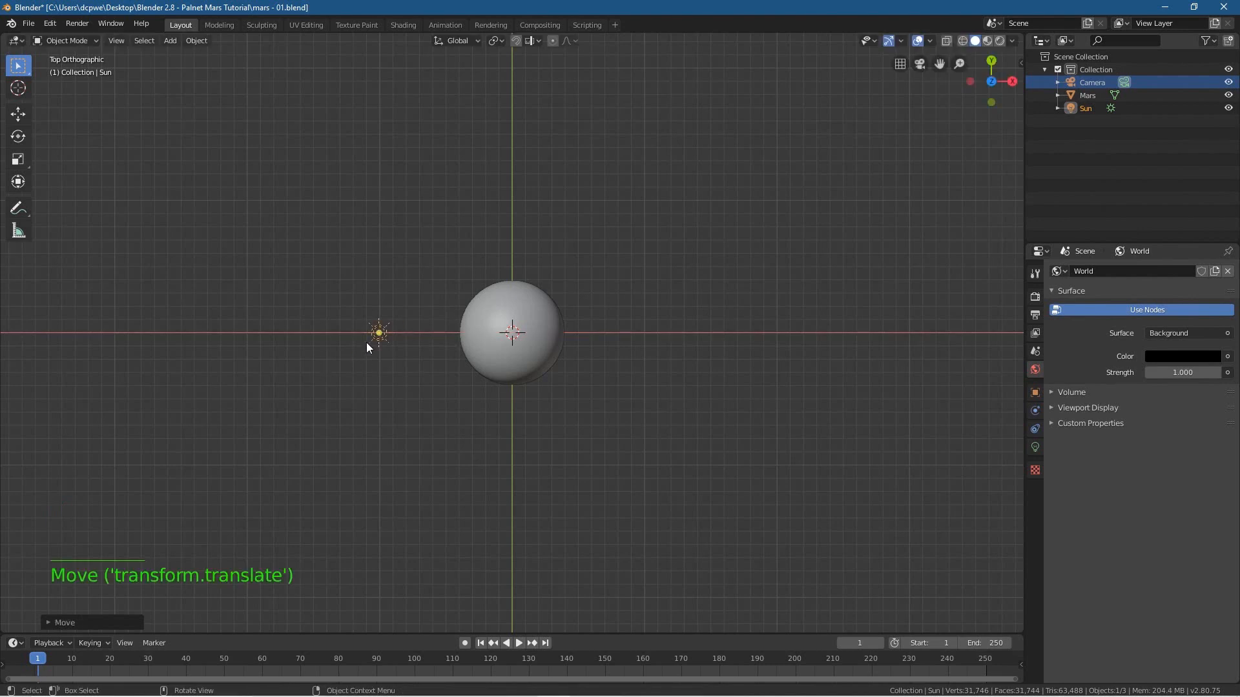
key("KP_0")
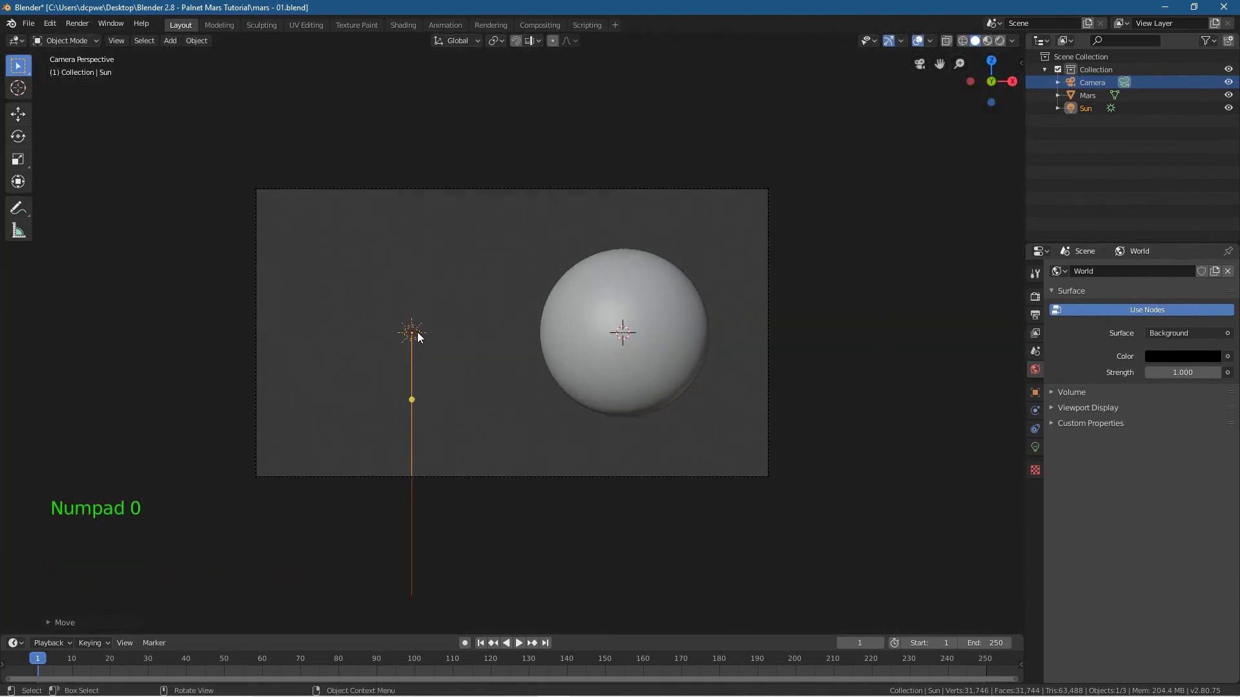
Display the viewport in Rendered shading and set the Sun light's Y rotation to -45°
left_click(999, 40)
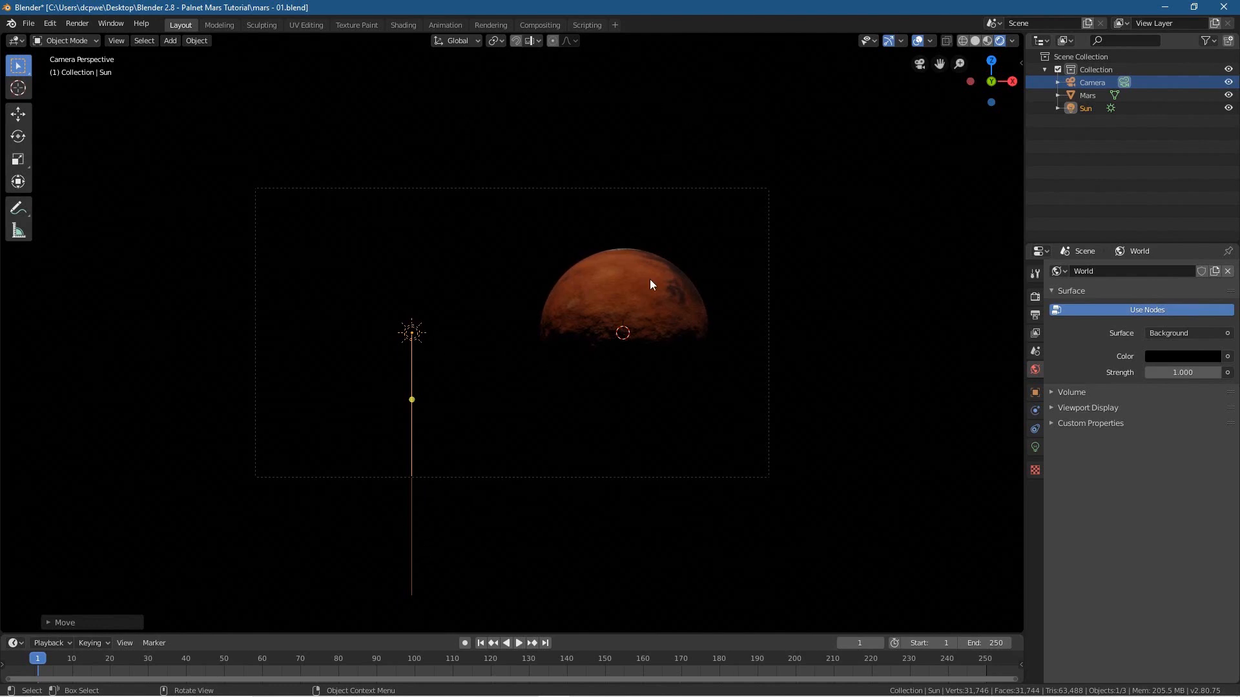
left_click(1035, 392)
left_click(1095, 111)
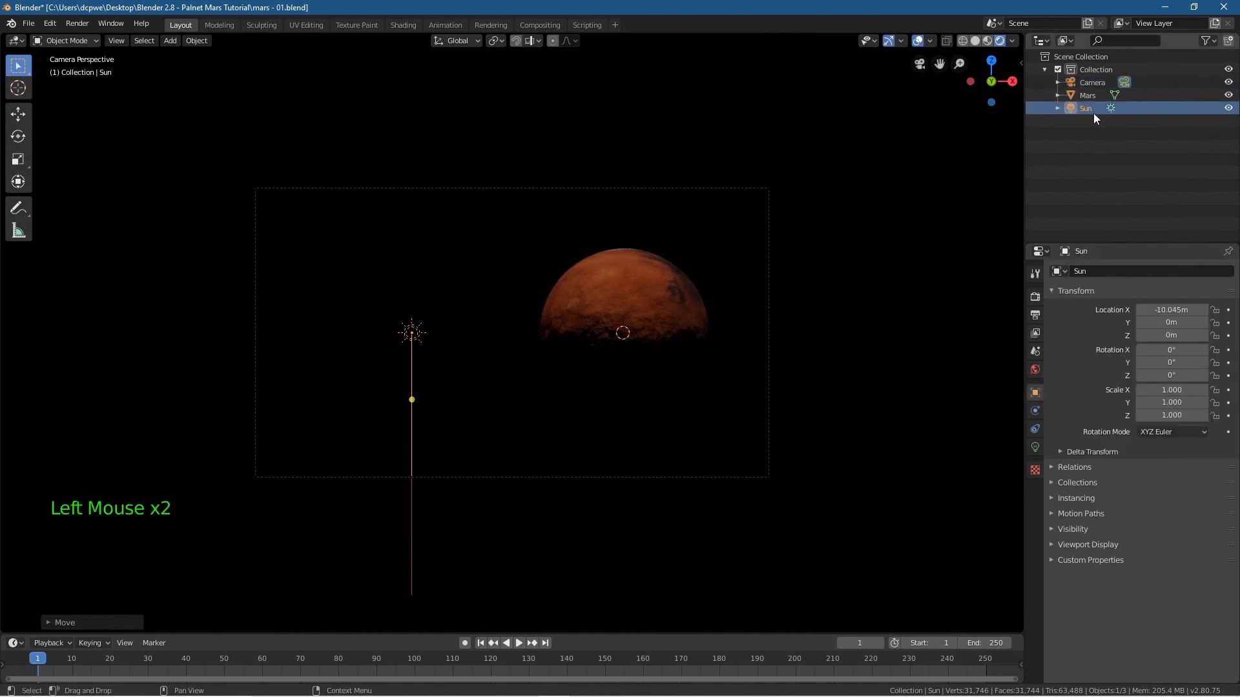
left_click(1034, 395)
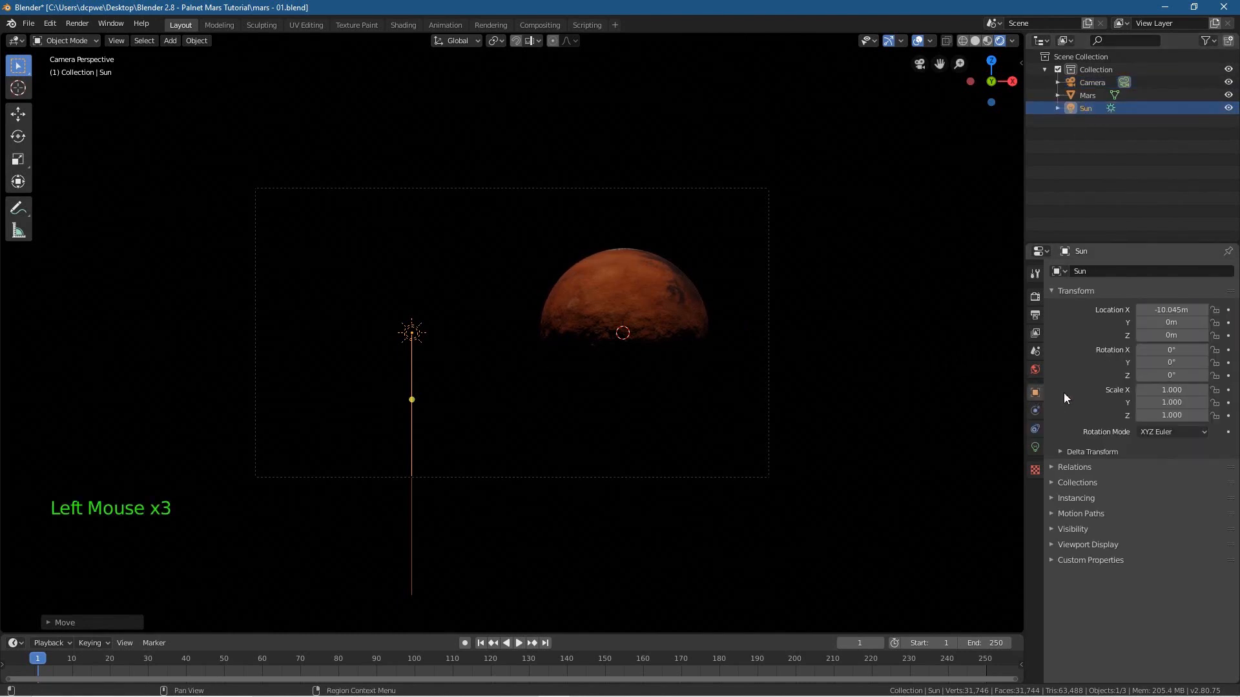
left_click_drag(1168, 362, 1153, 362)
left_click(1171, 363)
type("-45")
key("Return")
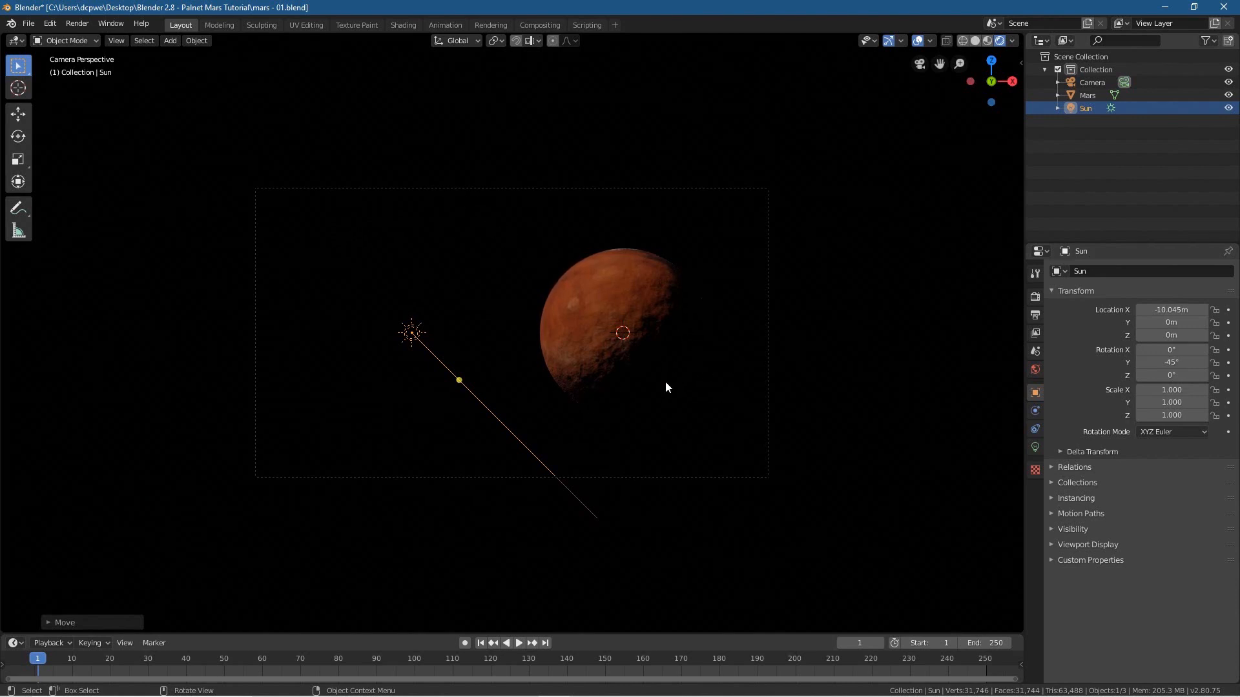
scroll(598, 322, "up", 4)
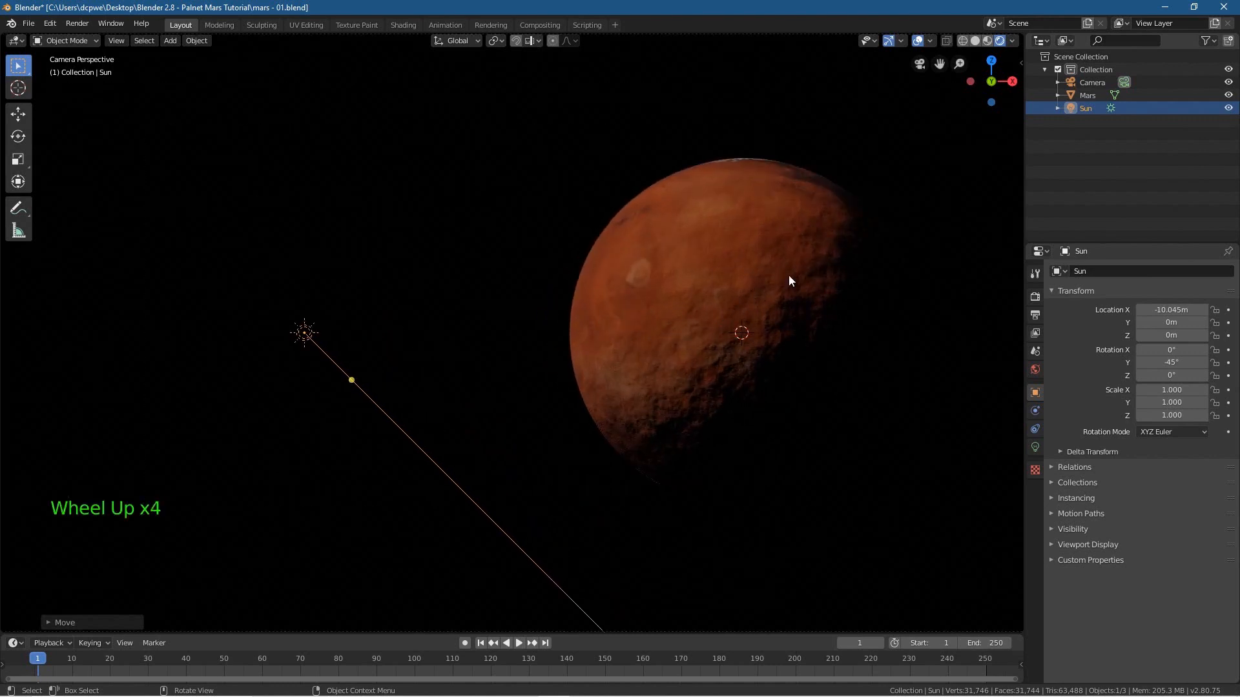
scroll(692, 330, "down", 3)
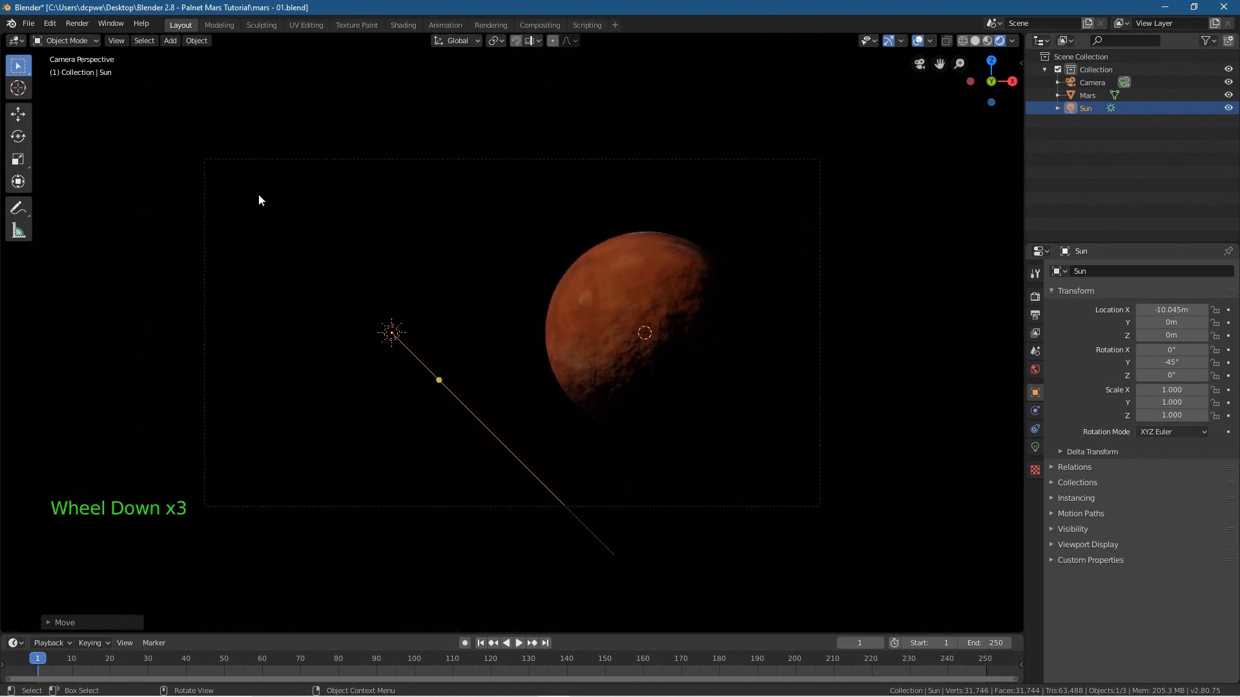
scroll(612, 360, "down", 1)
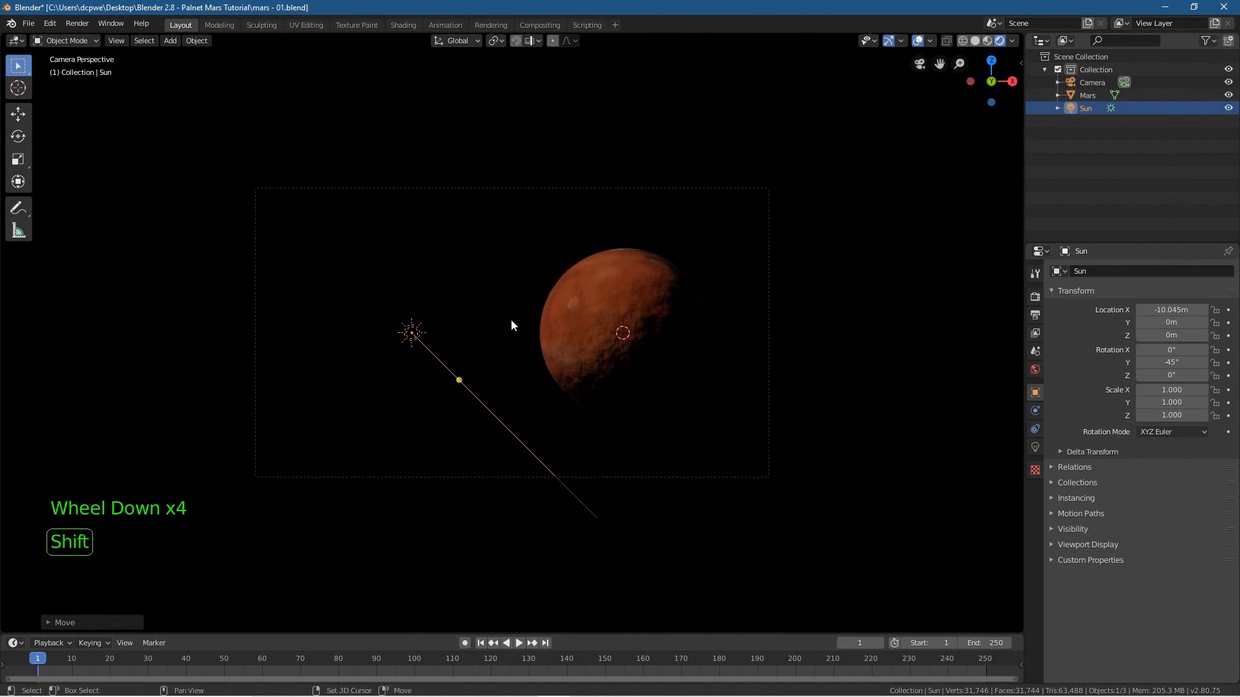
key("shift+a")
mouse_move(501, 299)
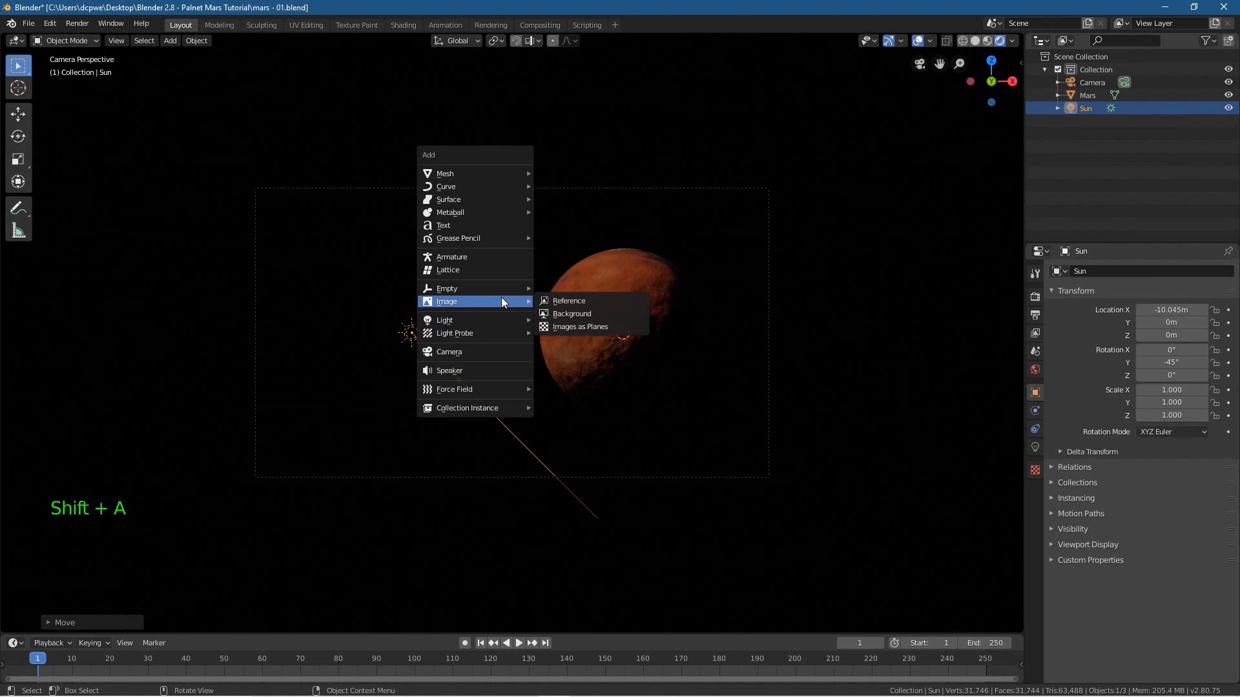
left_click(562, 328)
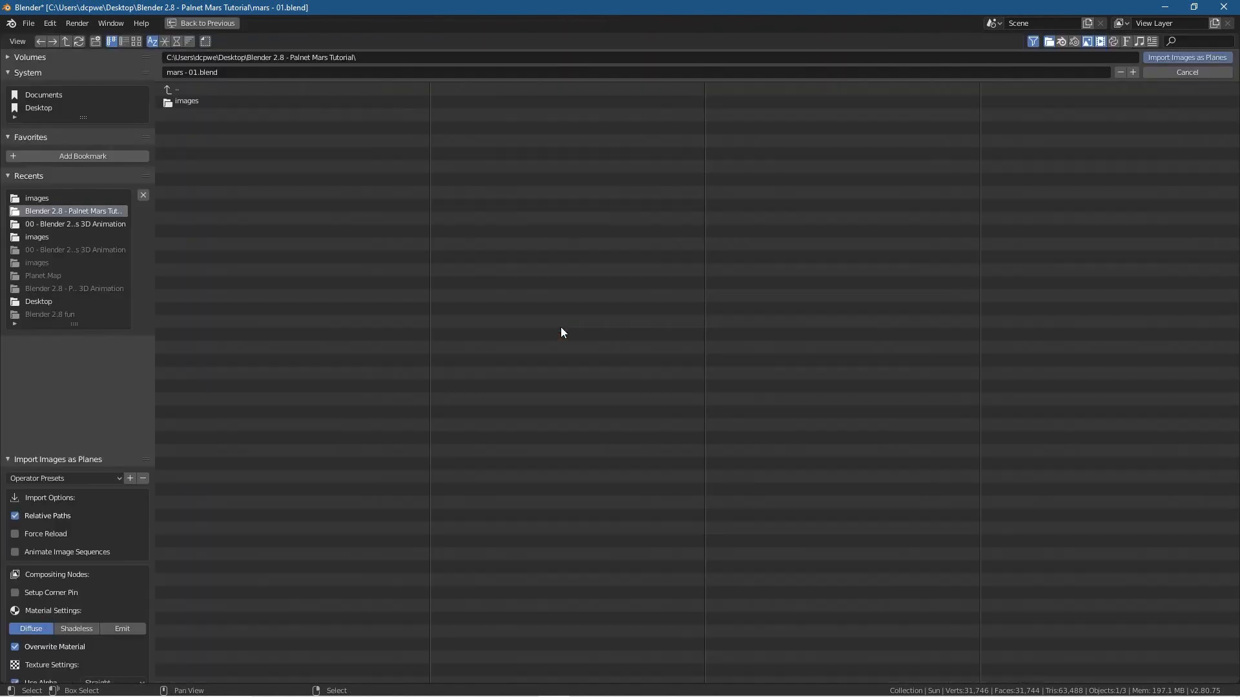
key("Escape")
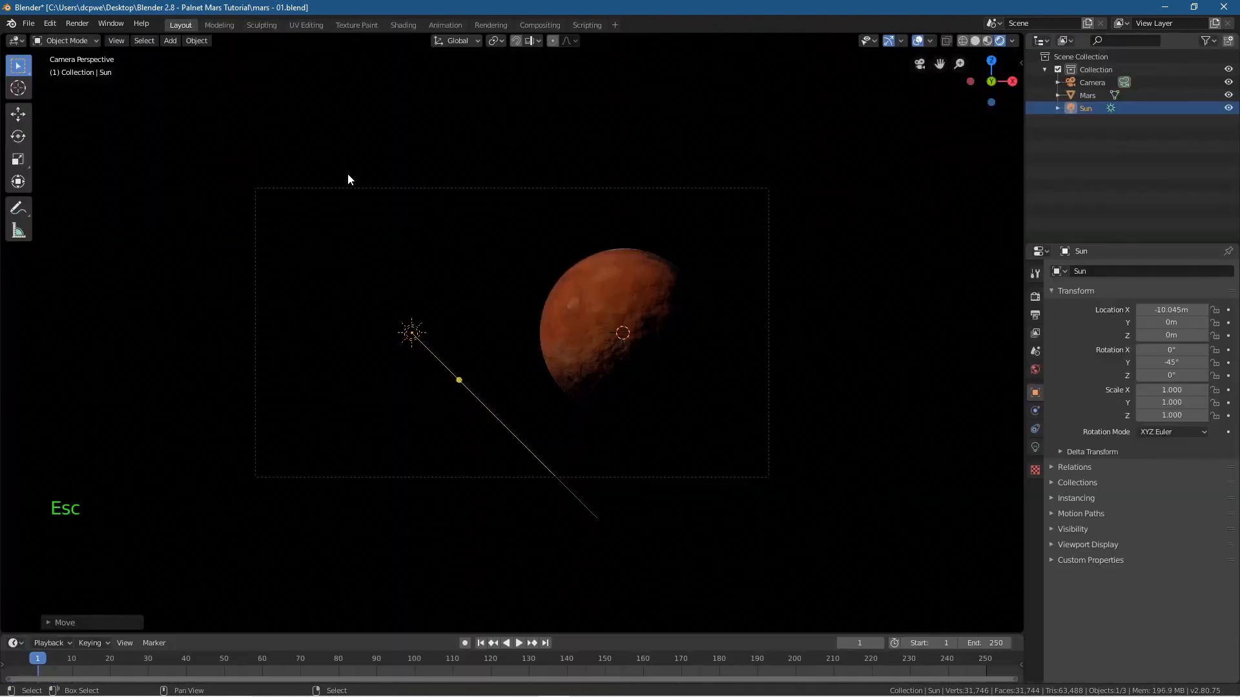
Save the mars - 01.blend file
left_click(29, 23)
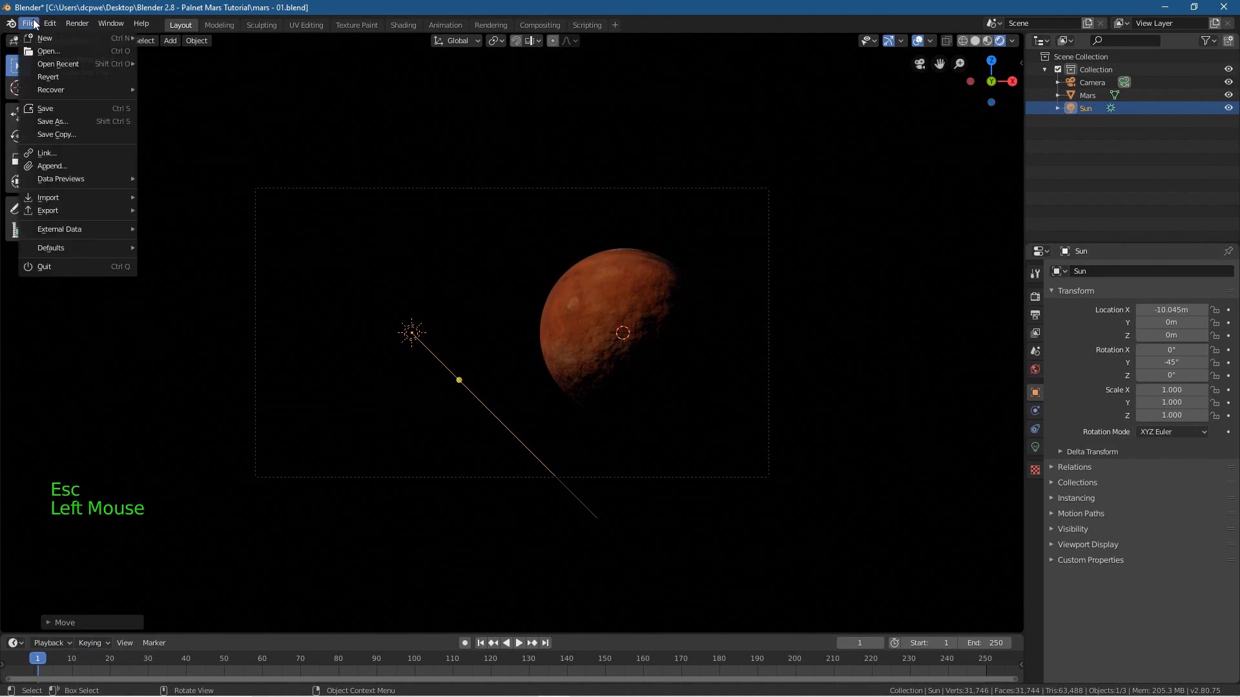
left_click(45, 110)
Import 03.png from the images folder into the scene as an image plane
key("shift+a")
mouse_move(521, 323)
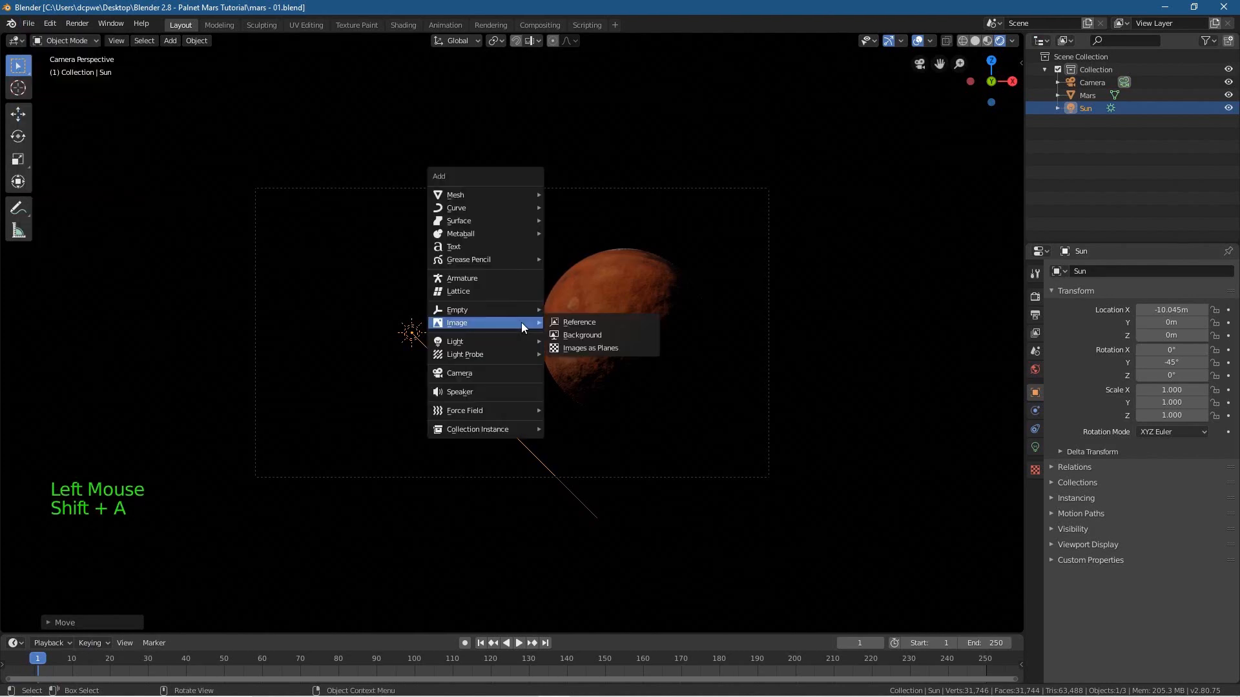
left_click(575, 347)
left_click(183, 102)
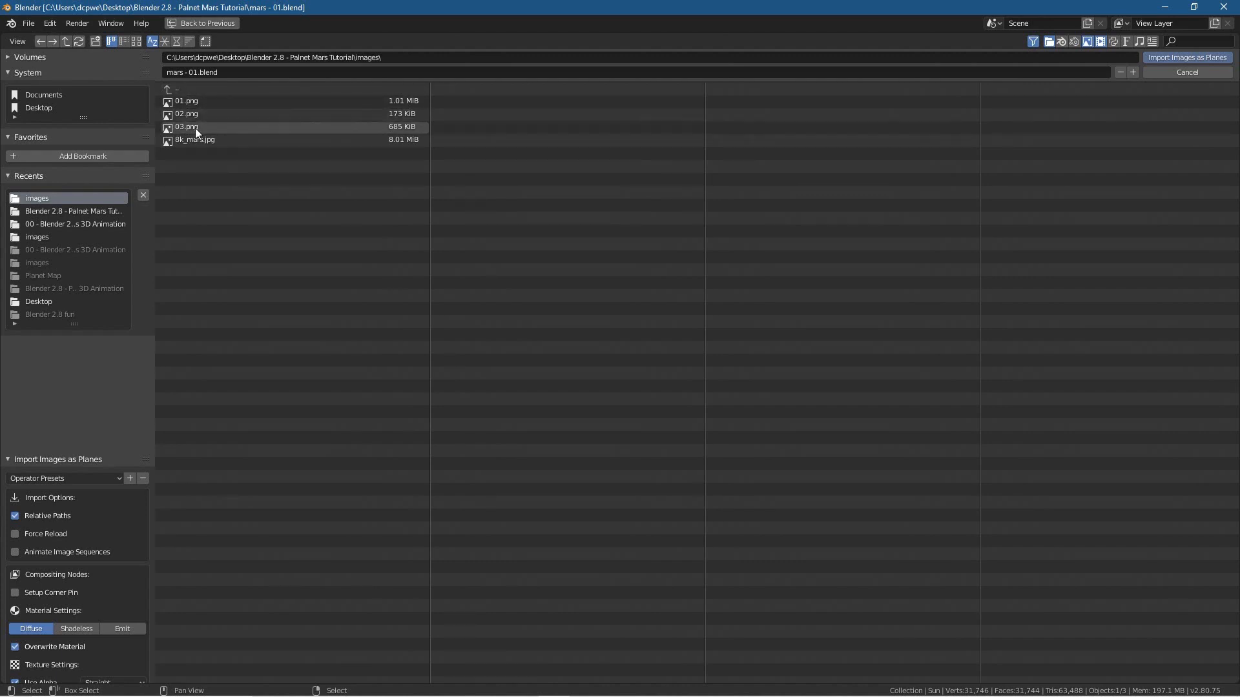
left_click(195, 129)
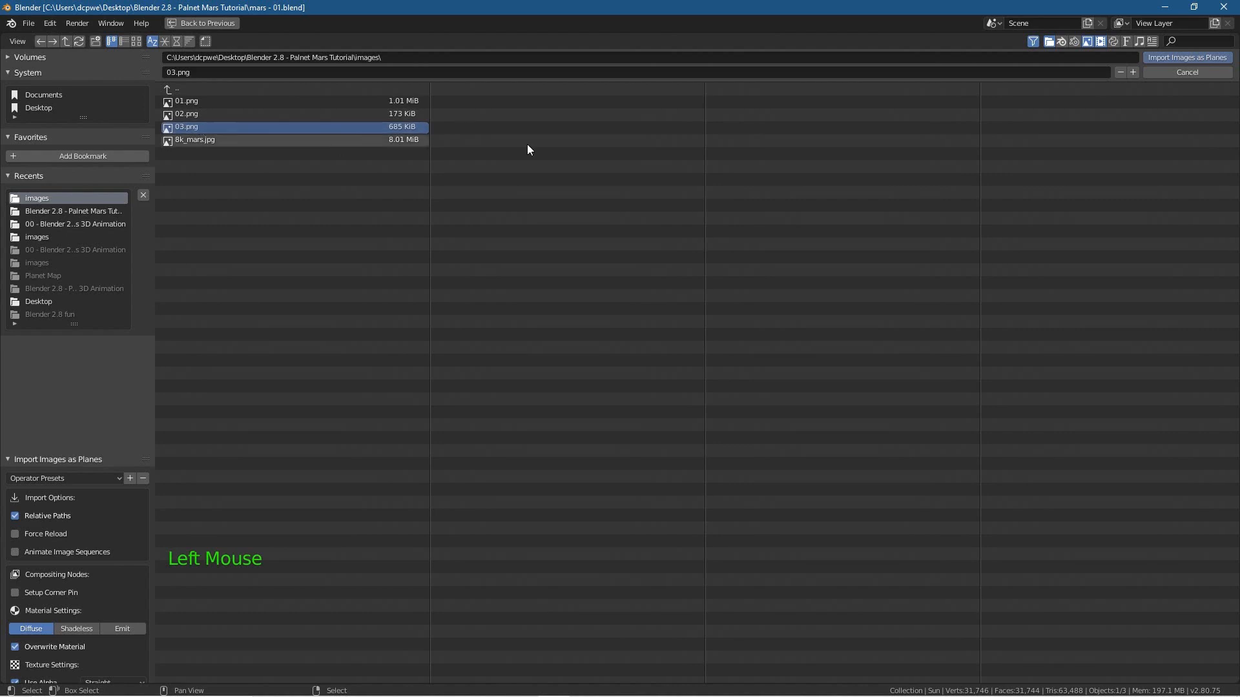
left_click(1171, 57)
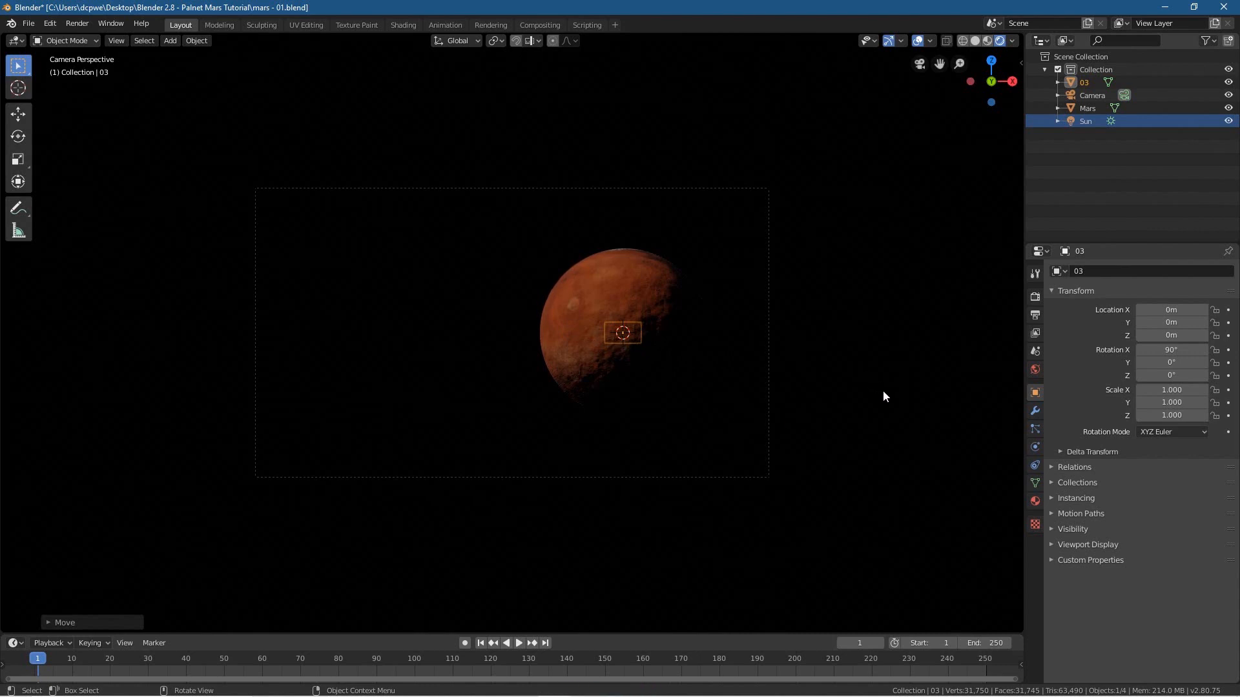
Scale the 03 image plane to about 21.67 and move it along X to about -4.98 m, so it covers the camera frame
key("s")
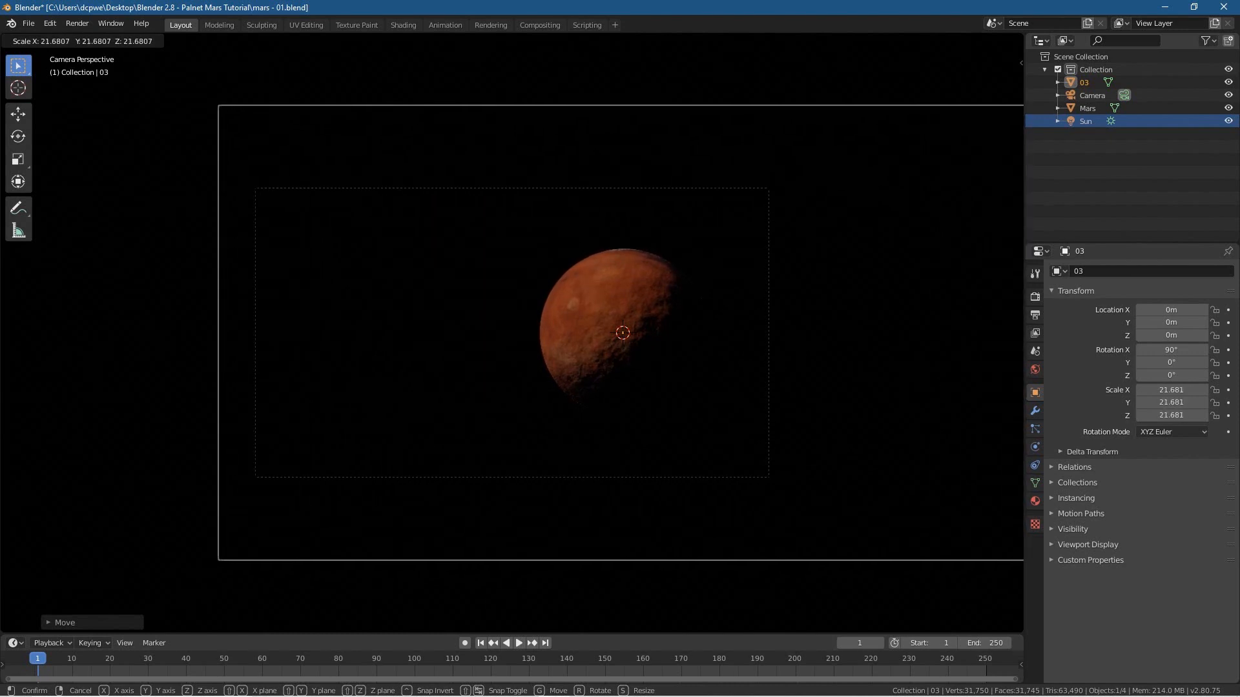
left_click(504, 411)
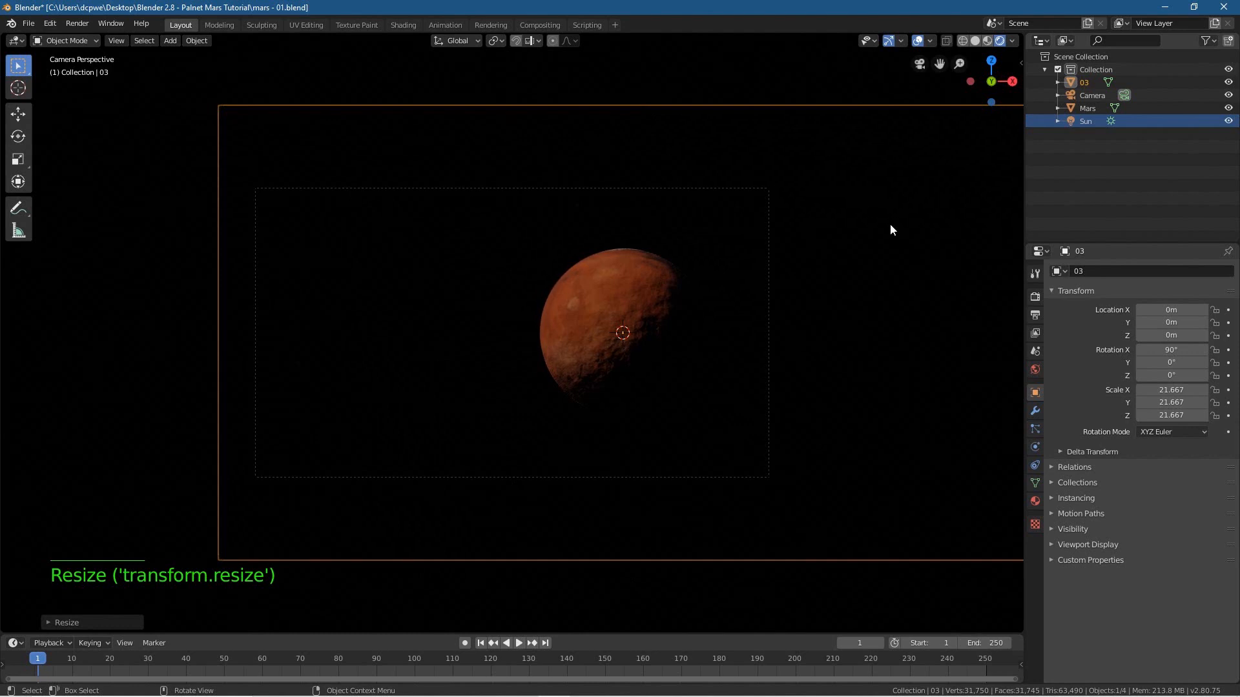
key("g")
key("x")
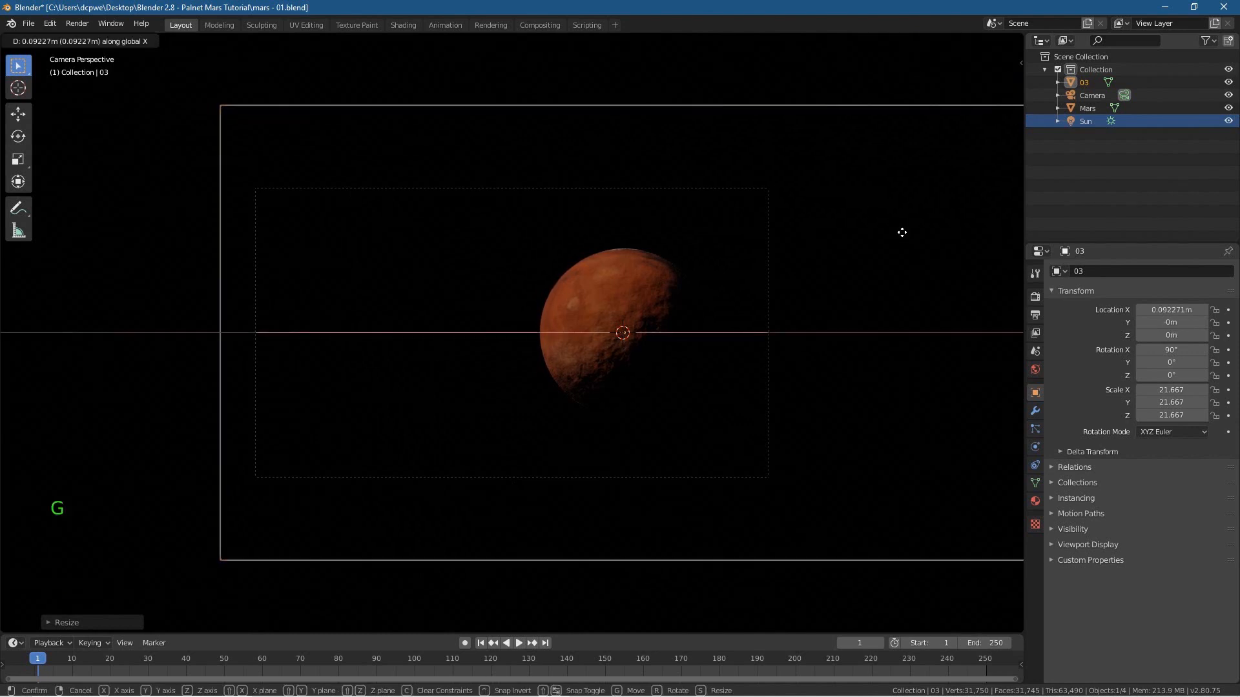
left_click(804, 234)
key("f")
key("g")
key("x")
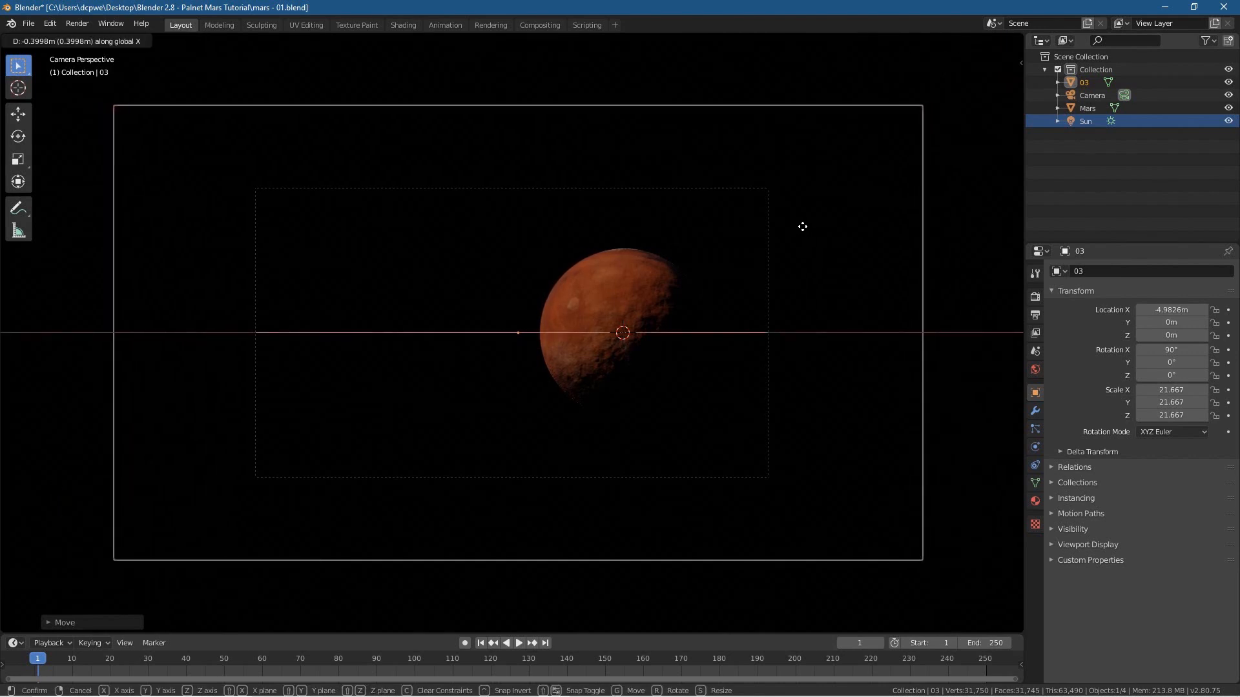
left_click(803, 226)
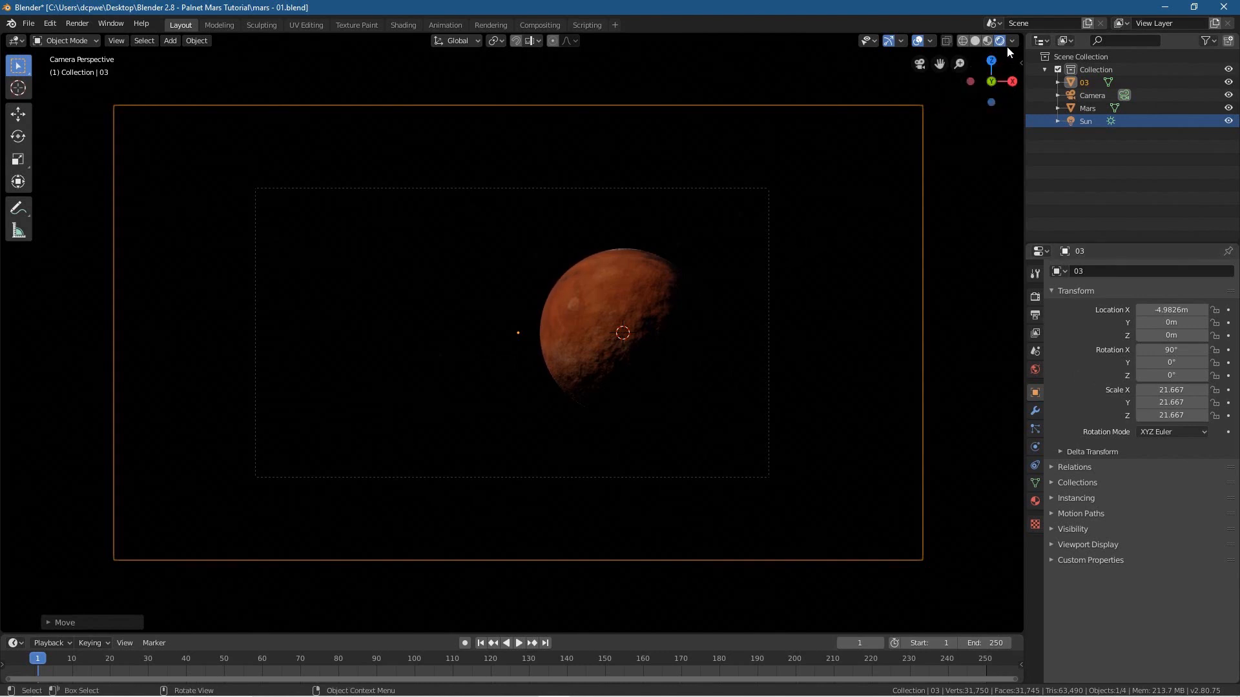
Rename the 03 image plane to background
left_click(1086, 83)
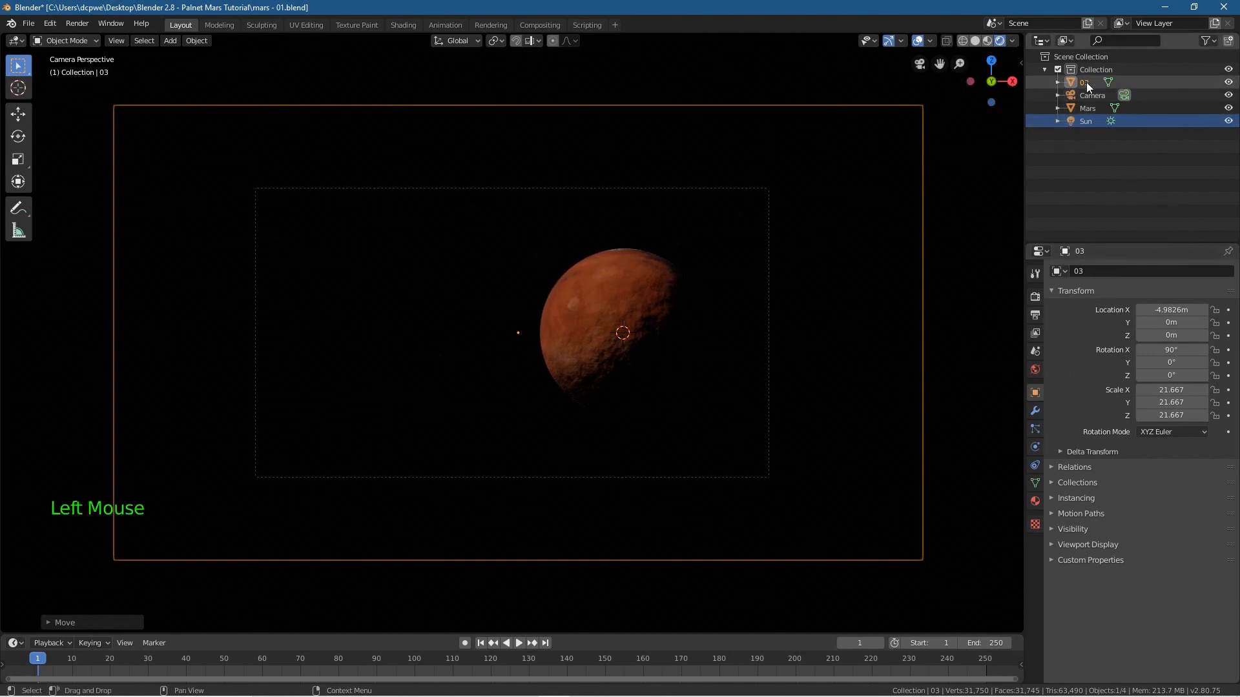
double_click(1086, 83)
type("back")
key("BackSpace")
key("BackSpace")
type("ground")
key("Return")
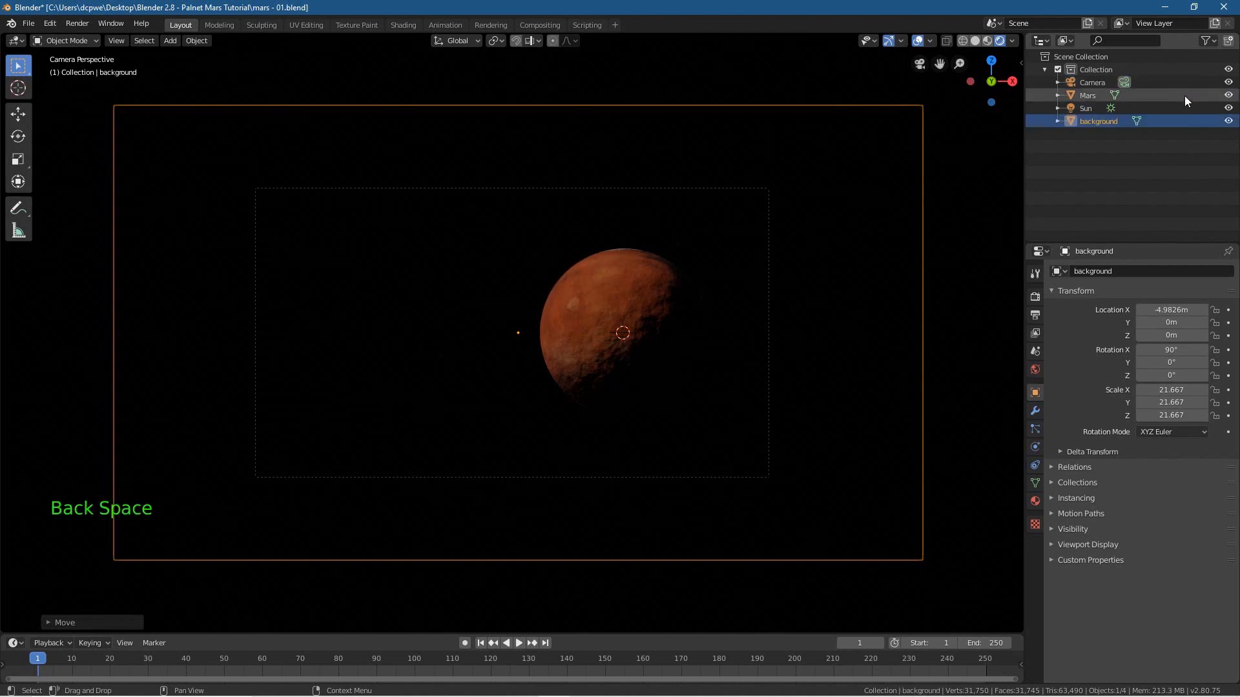
Change the background material's Diffuse BSDF shader to Emission with a strength of 1
left_click(1102, 125)
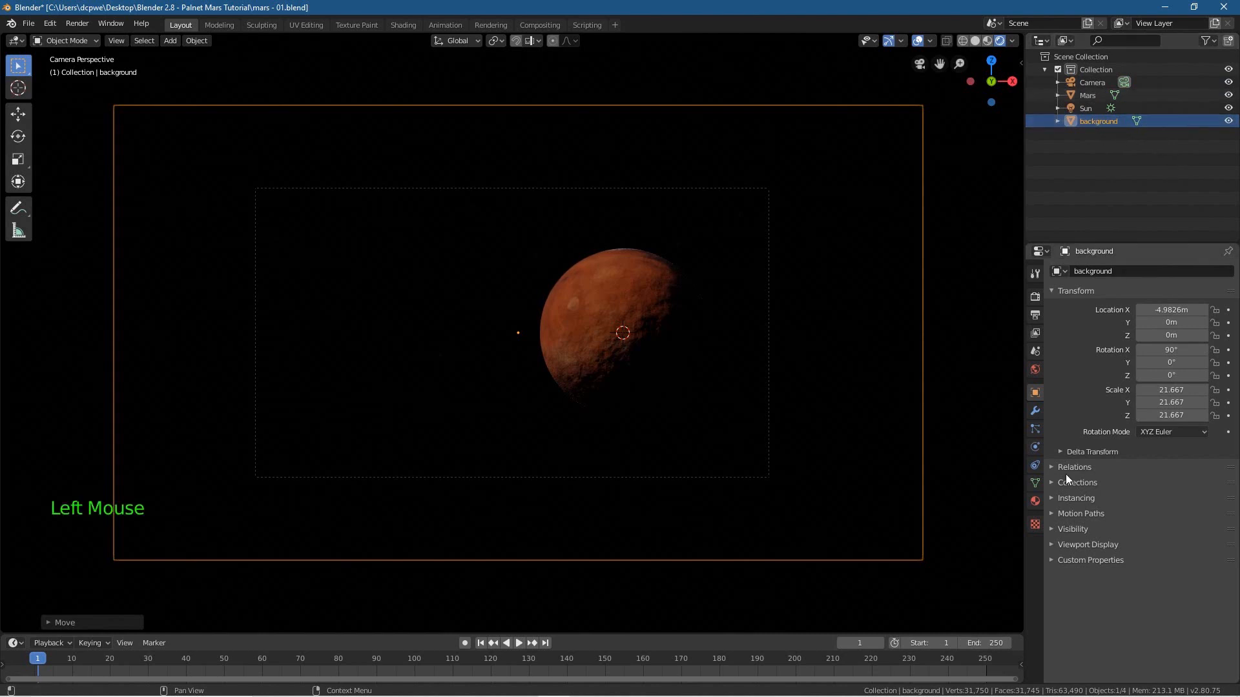
left_click(1035, 502)
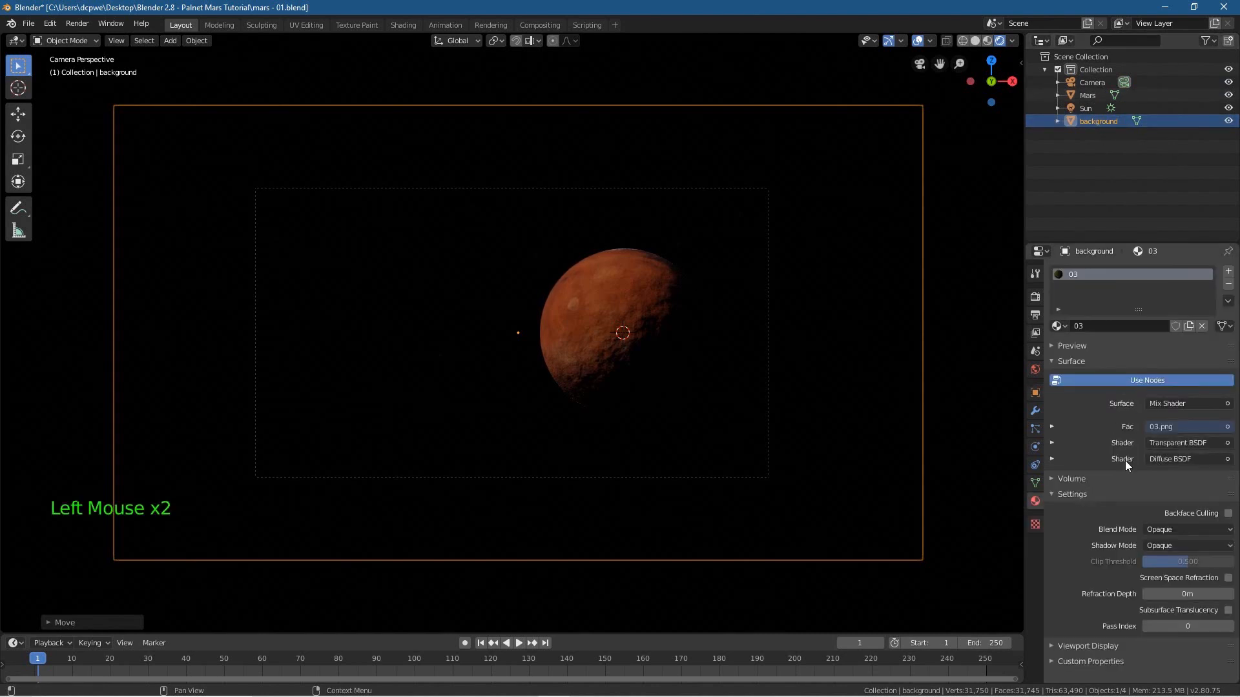
left_click(1168, 459)
left_click(1094, 202)
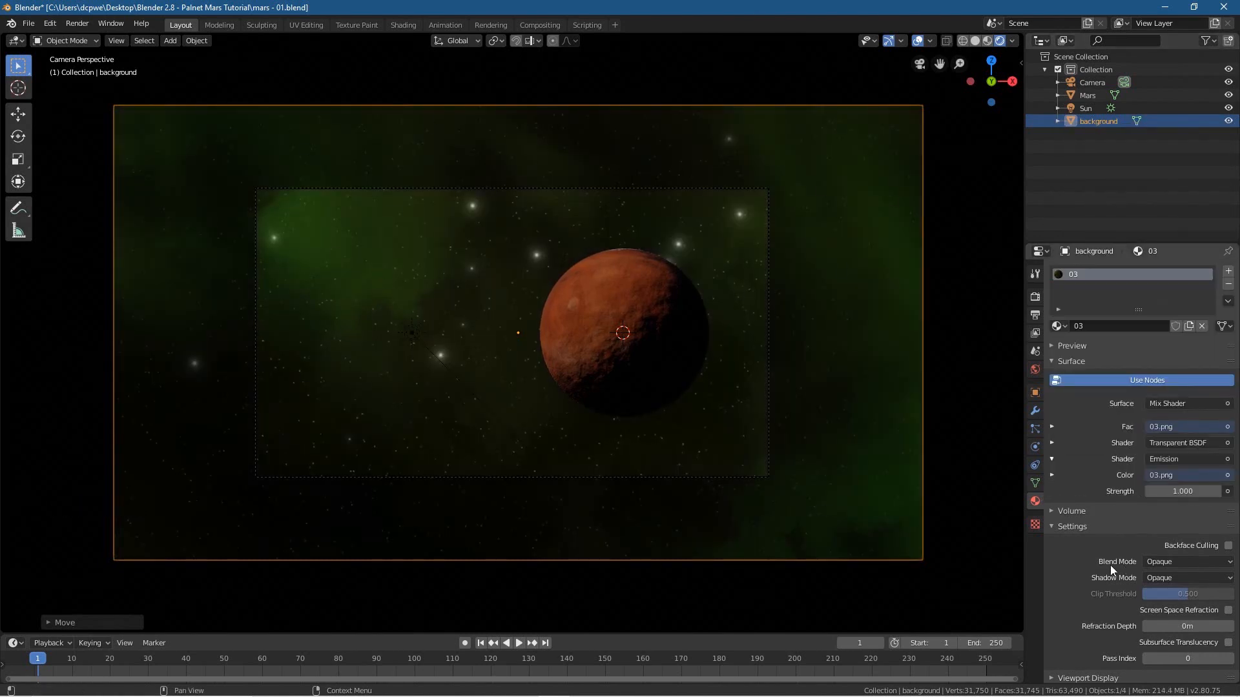
mouse_move(1183, 492)
left_mouse_down()
mouse_move(1149, 492)
mouse_move(1220, 492)
mouse_move(1155, 492)
mouse_move(1183, 492)
left_mouse_up()
left_click(1183, 489)
type("1")
key("Return")
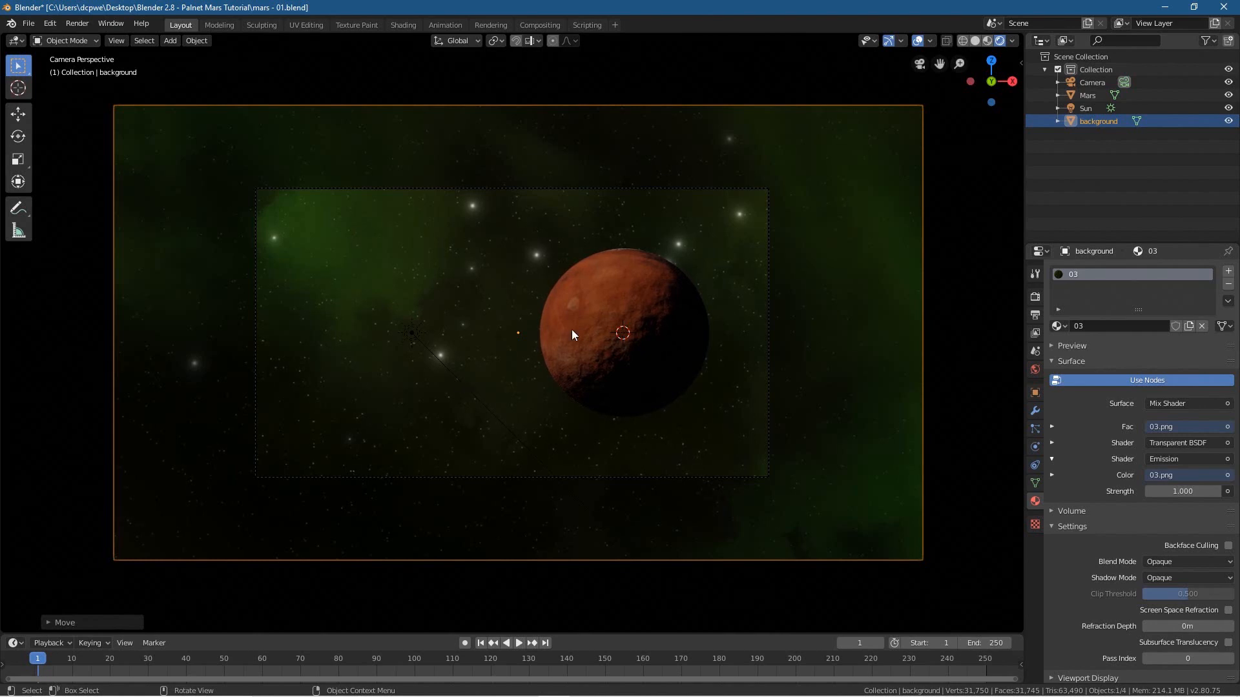
Open the background's material nodes in the Shading workspace and spread the Emission and 03.png texture nodes apart from the others
left_click(408, 23)
left_click(1081, 122)
left_click(665, 491)
left_click_drag(573, 510, 757, 534)
left_click_drag(419, 505, 343, 480)
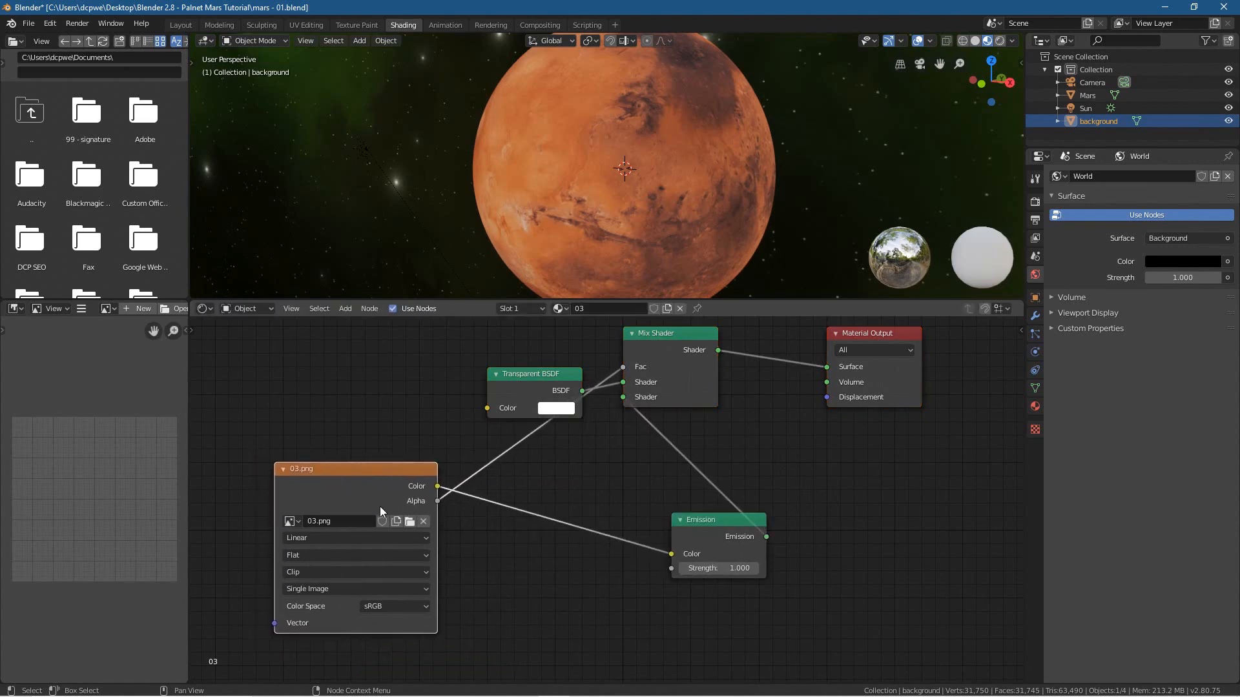
Replace the image in the background's texture node with 01.png
left_click(411, 522)
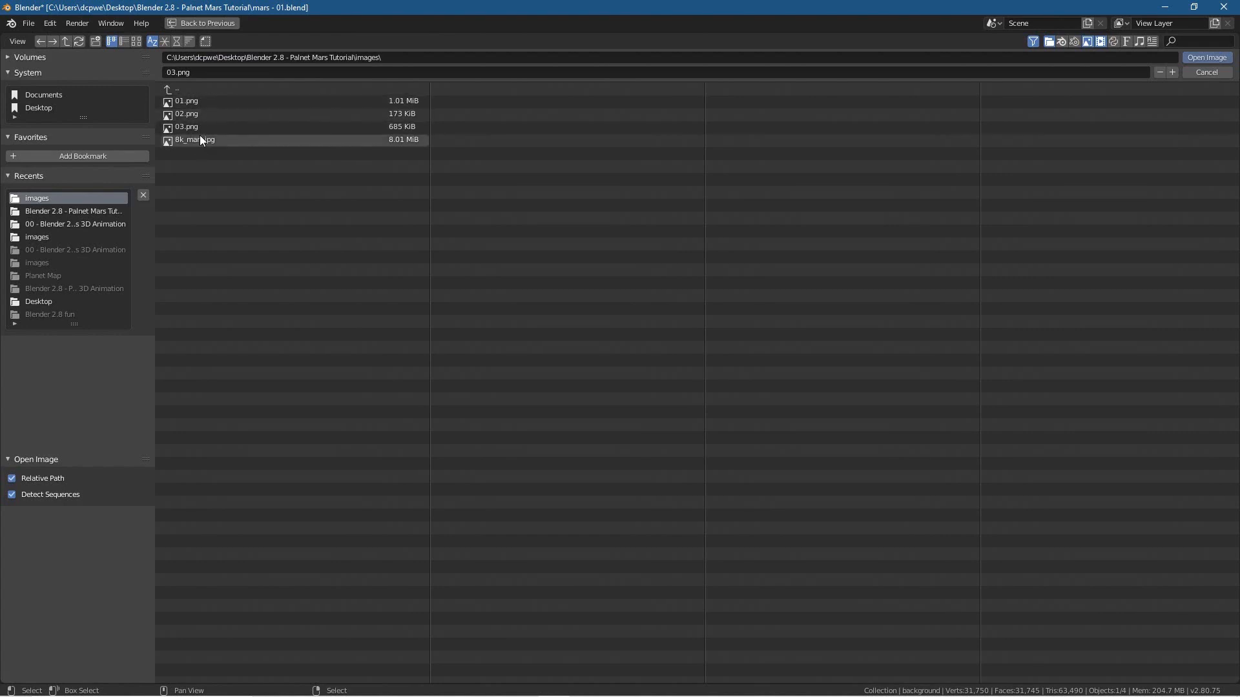
left_click(203, 100)
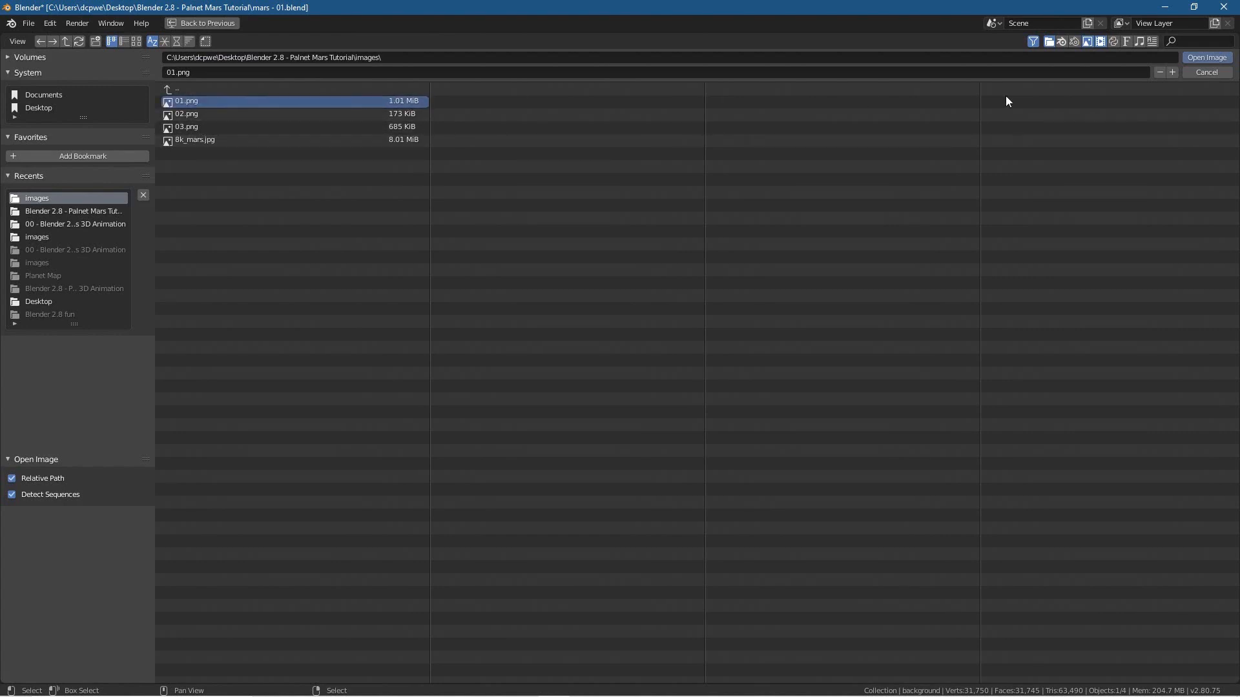
left_click(1207, 58)
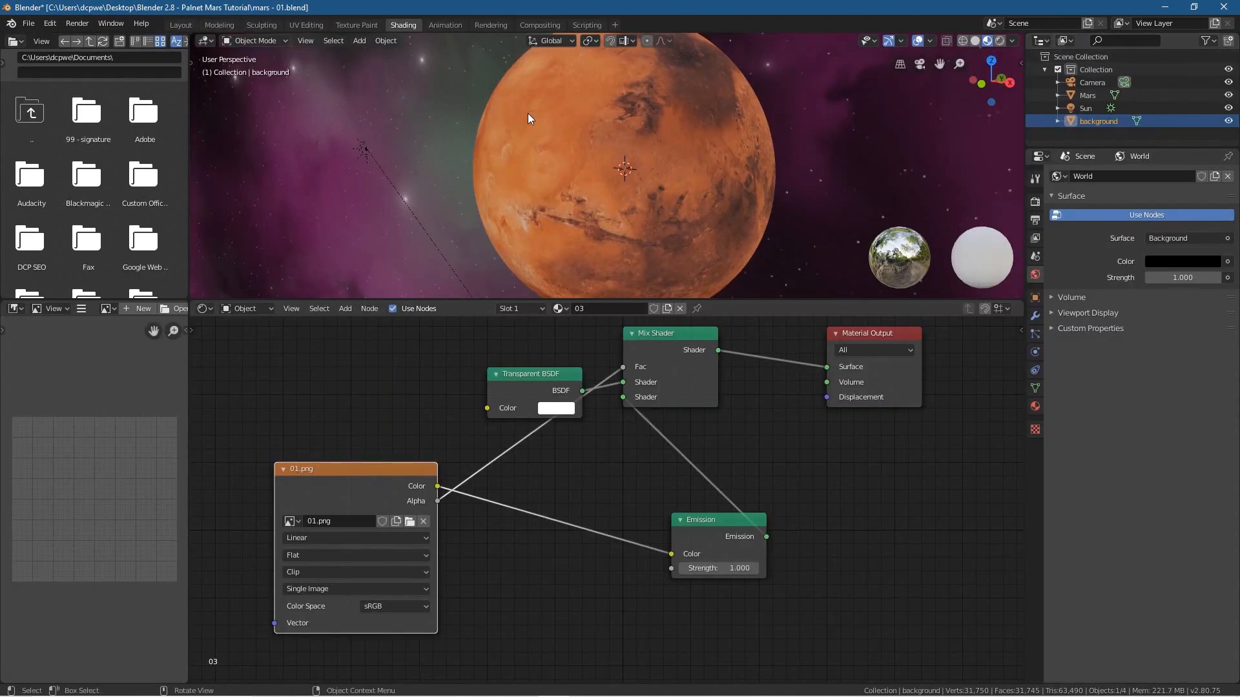
Examine the 01.png background through the camera in the Shading workspace and in the Layout workspace
scroll(528, 113, "down", 3)
scroll(527, 131, "up", 2)
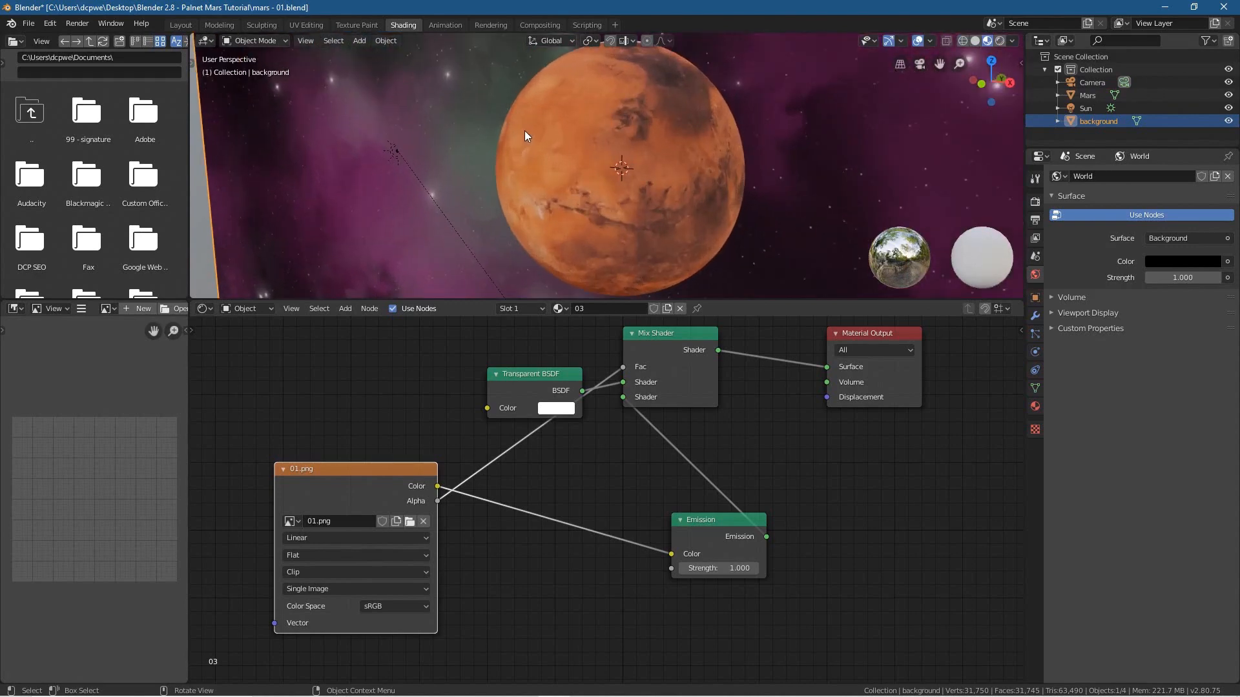
key("KP_0")
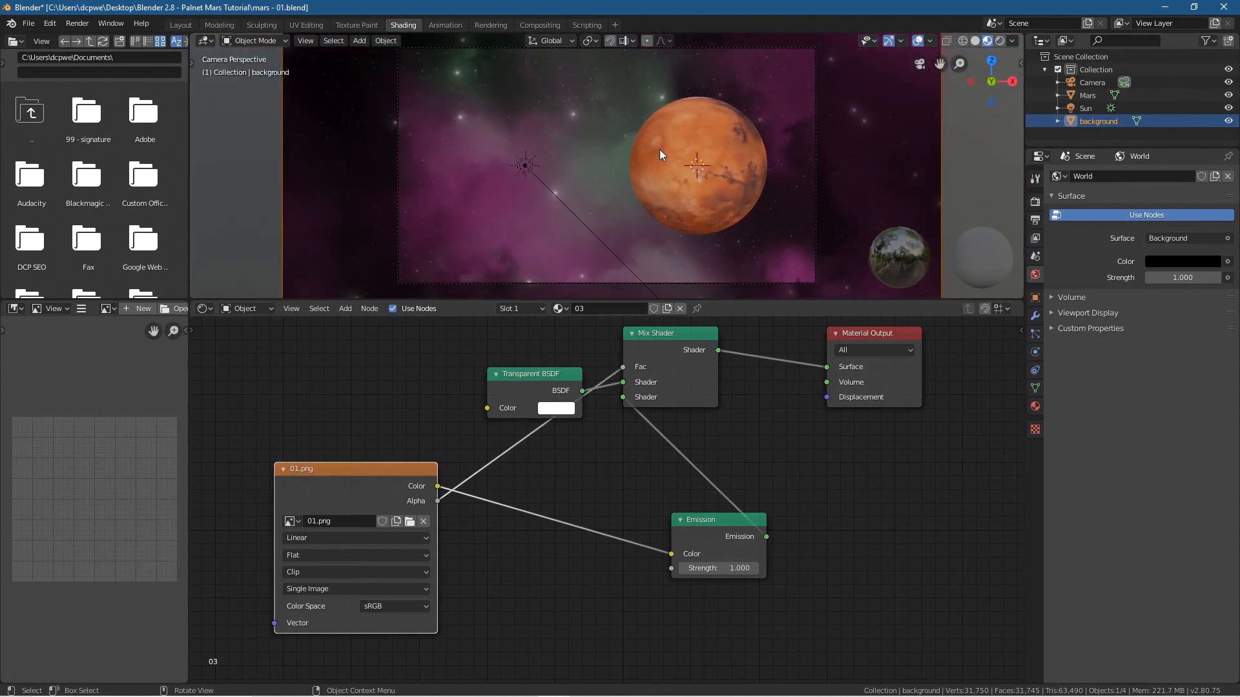
scroll(540, 145, "up", 2)
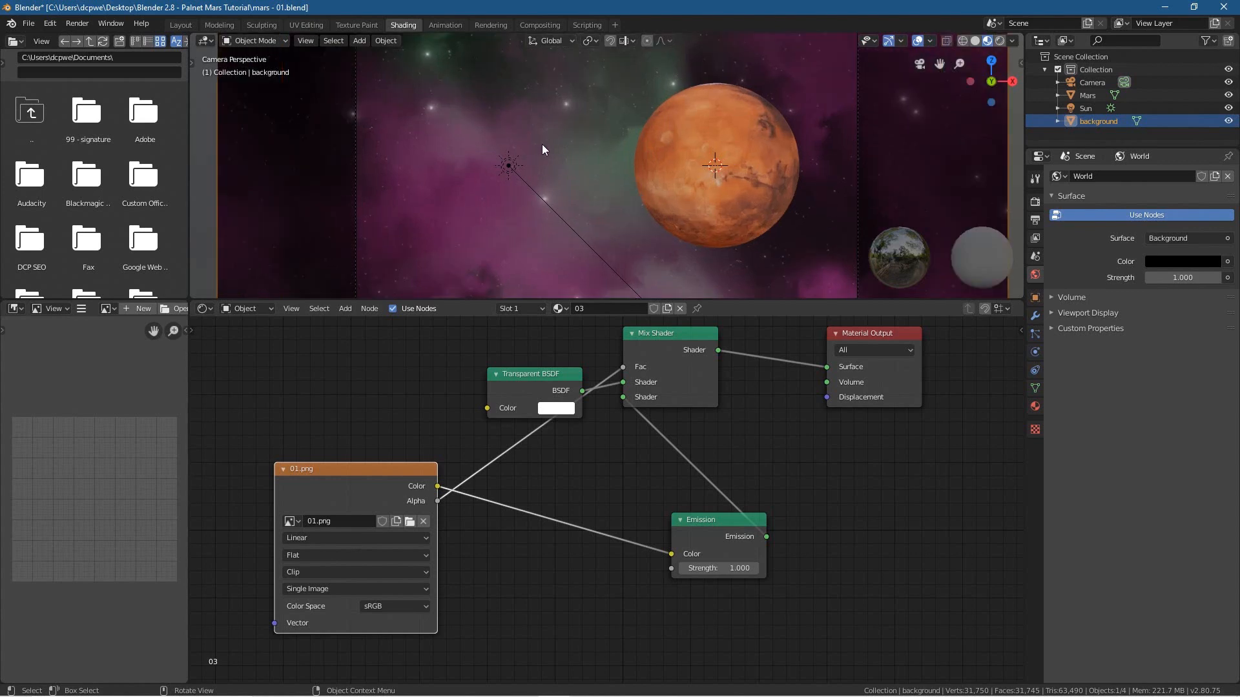
scroll(541, 145, "down", 1)
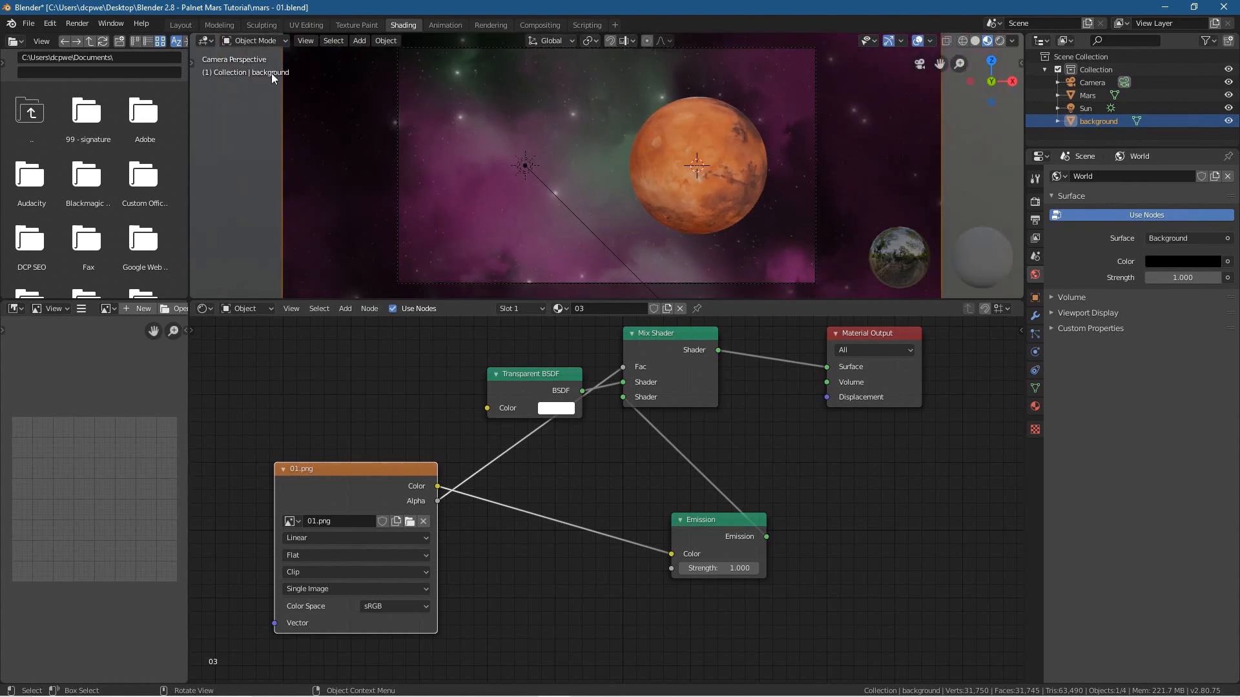
left_click(186, 25)
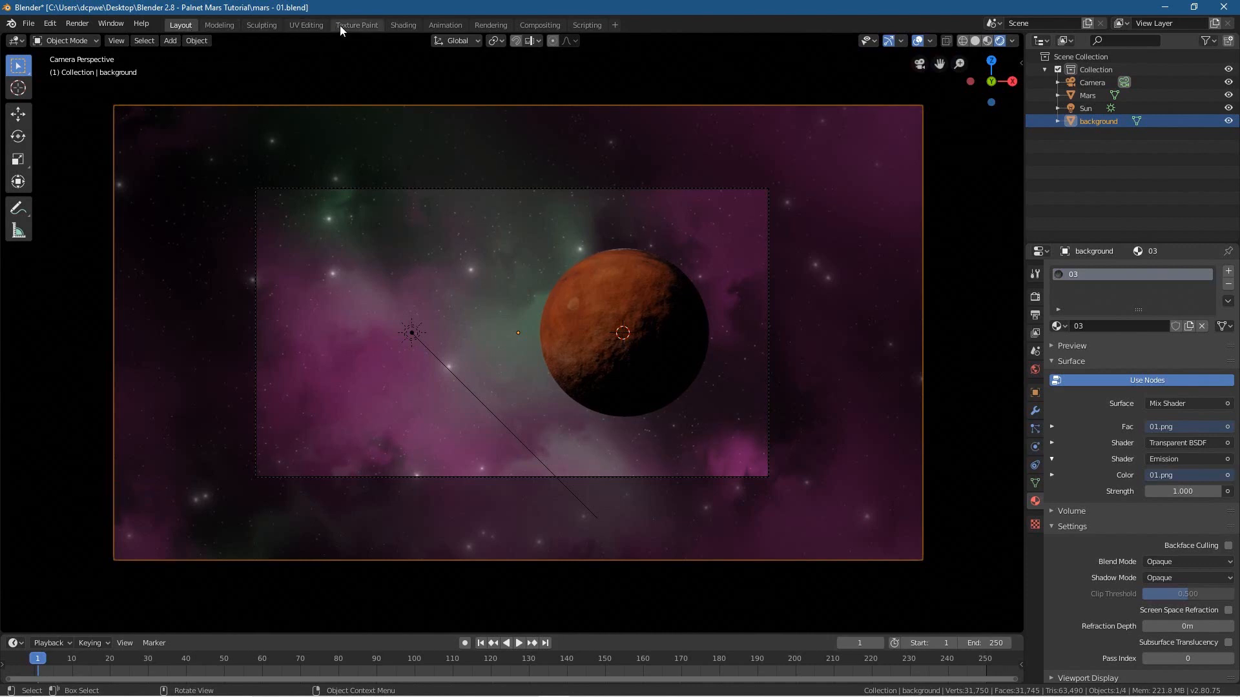
left_click(406, 26)
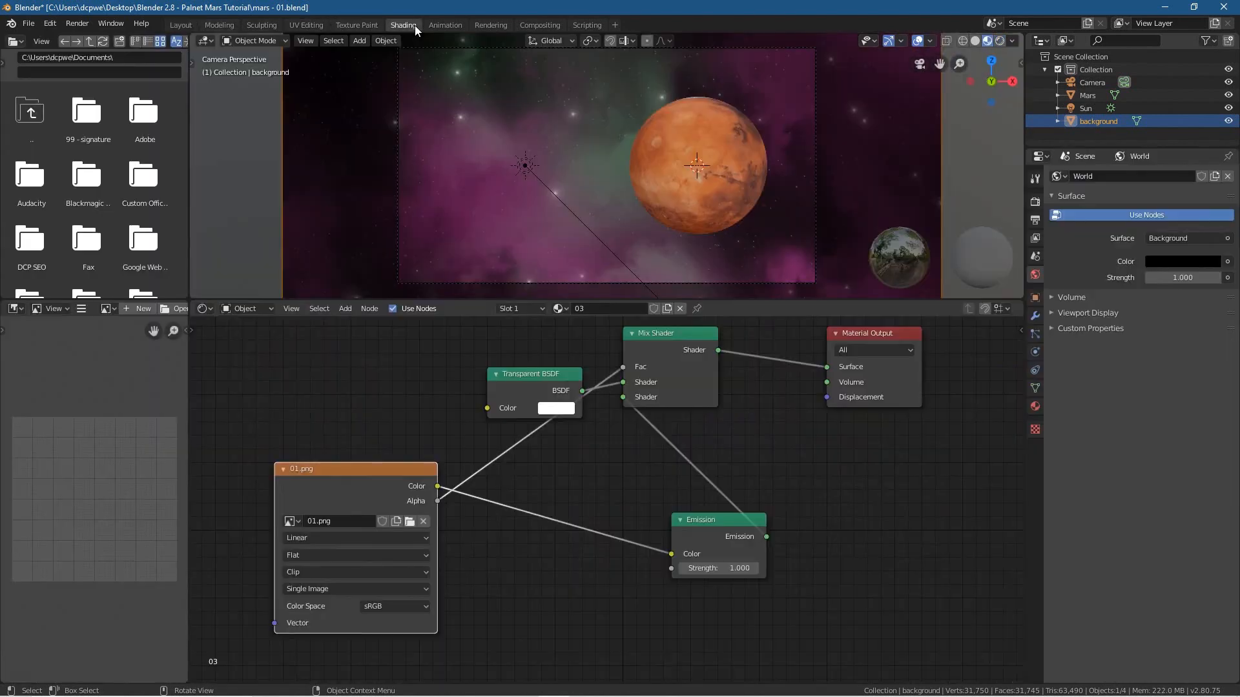
Display the Shading viewport in Rendered shading and replace the background's texture image with 02.png
left_click(1001, 41)
left_click(987, 42)
left_click(998, 41)
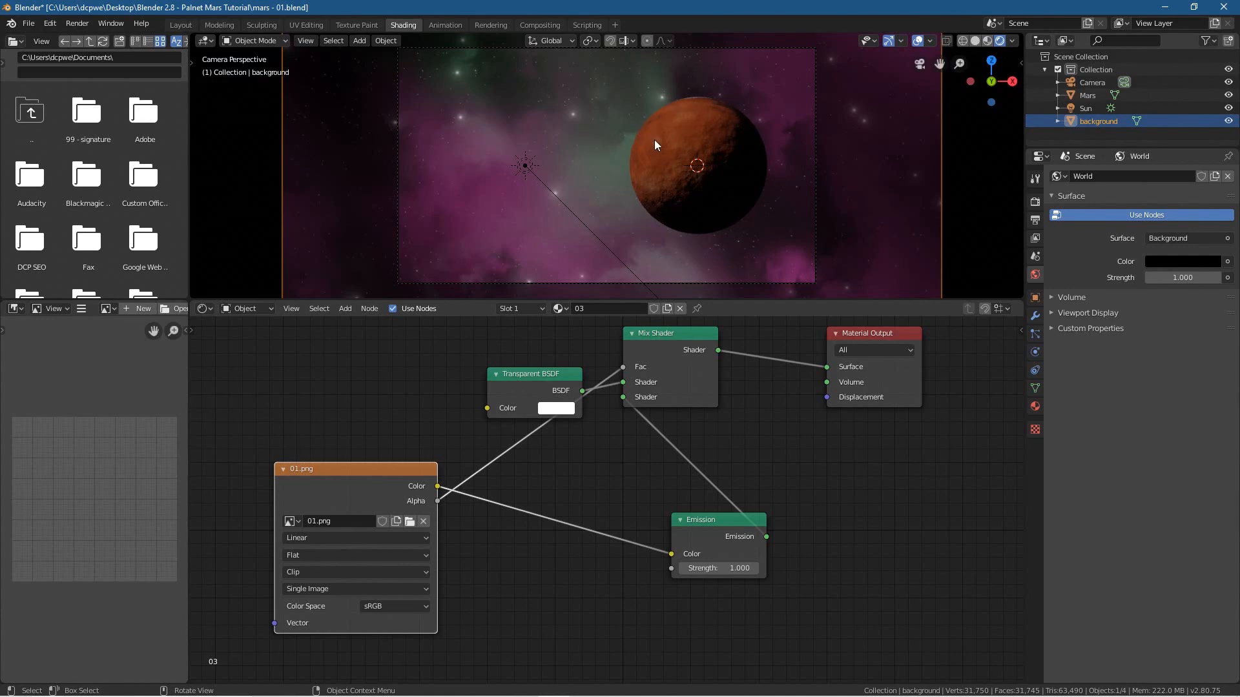
left_click(409, 523)
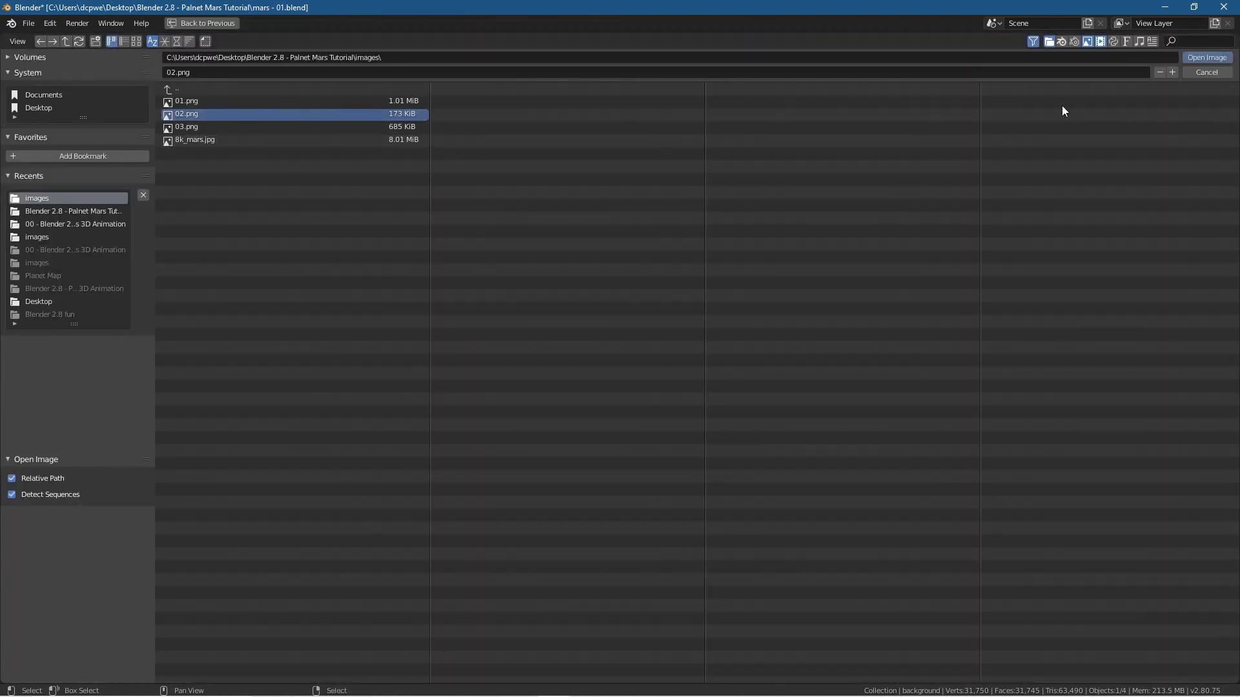
left_click(1194, 57)
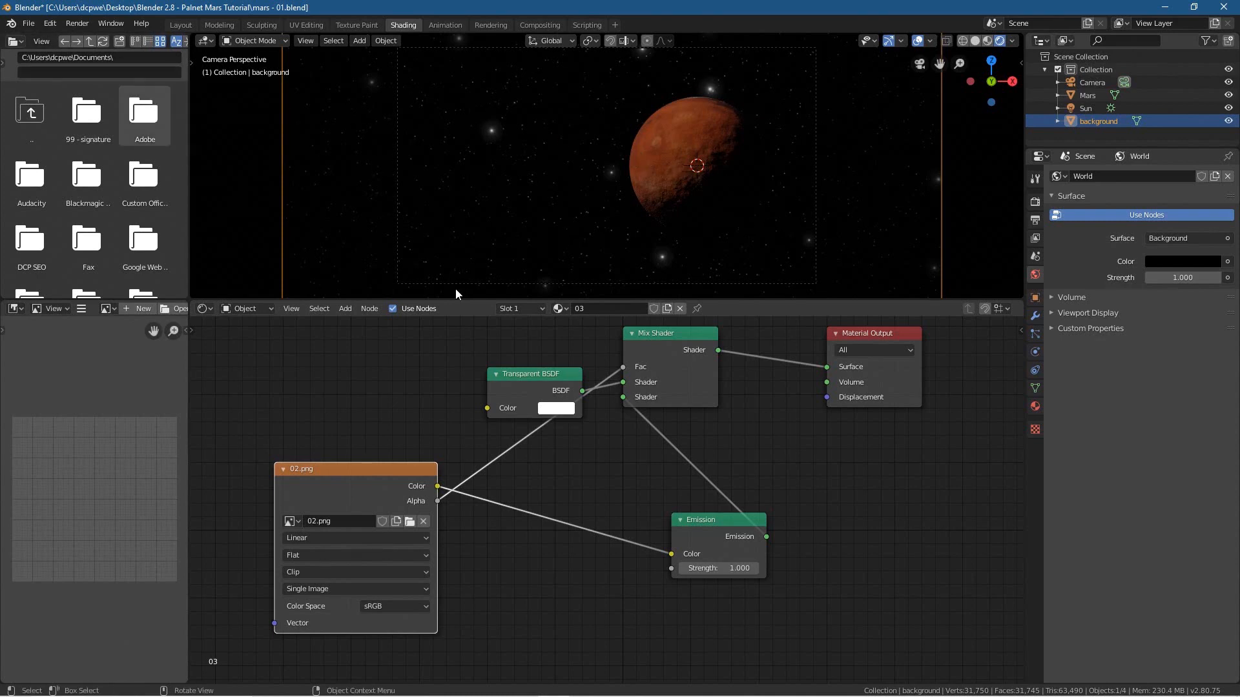
Select the Mars sphere and move its 8k_mars.jpg texture node further away from the Principled BSDF node
left_click(700, 116)
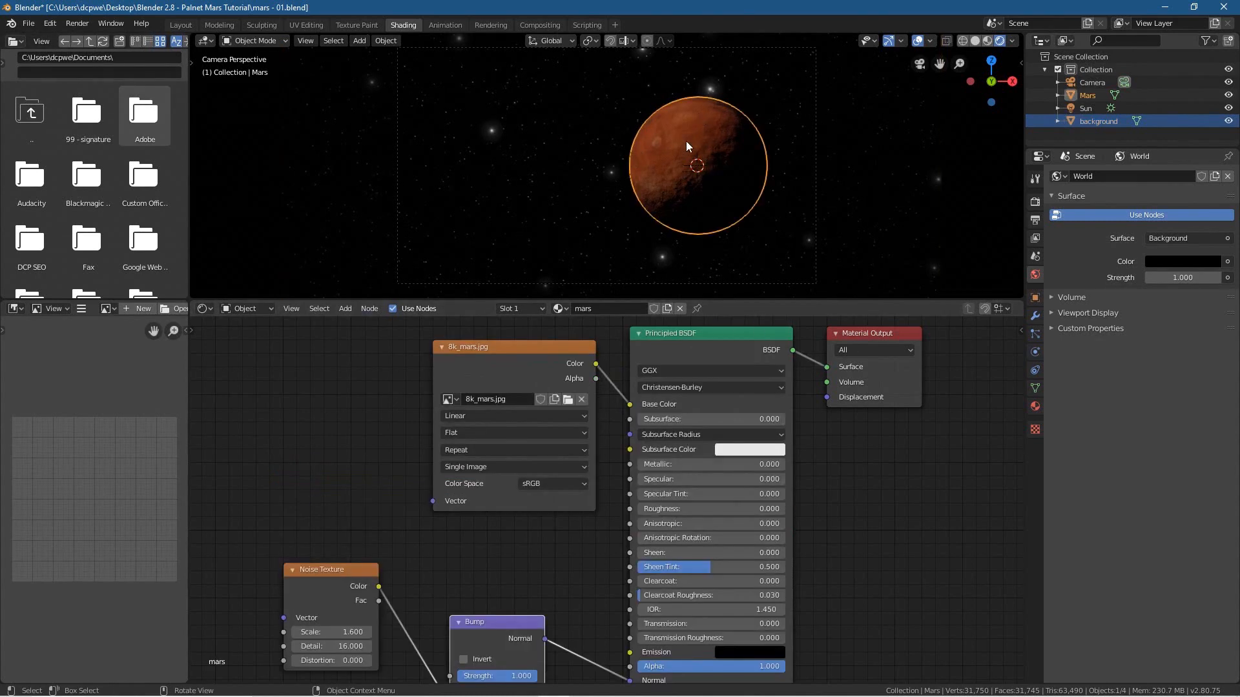
left_click(511, 345)
left_click_drag(527, 354, 358, 349)
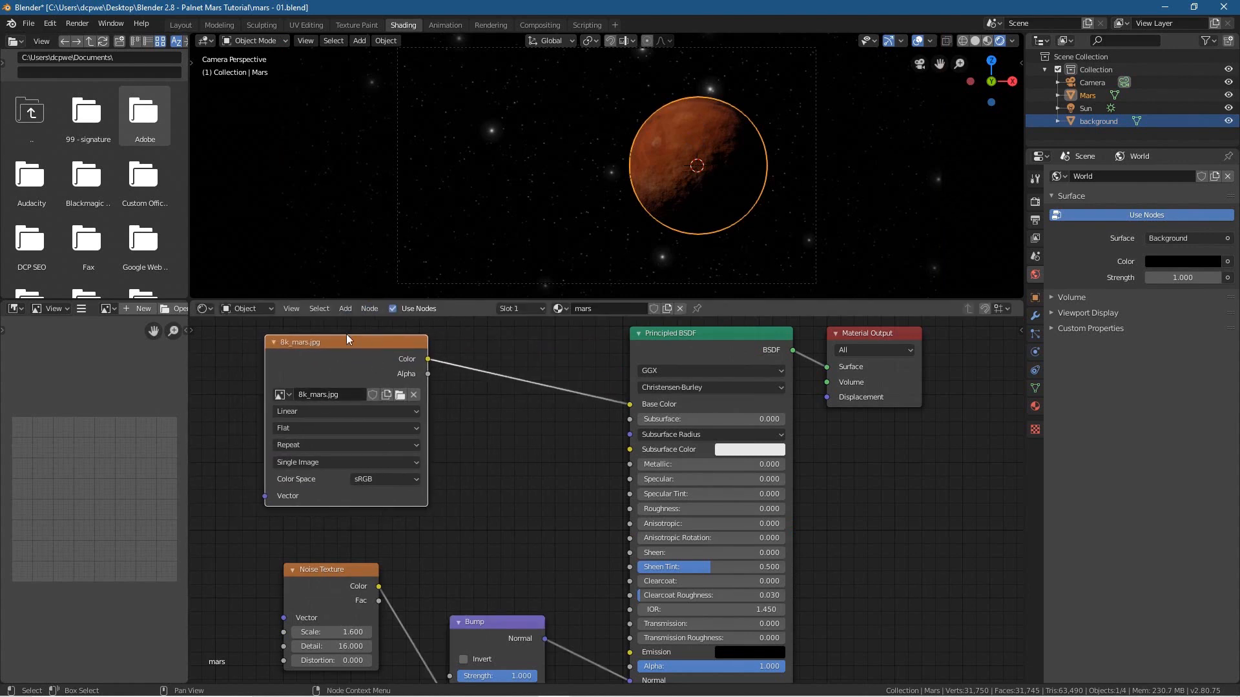
Insert a Gamma node between the 8k_mars.jpg colour output and the Principled BSDF base color, and set its gamma to 5.9
left_click(505, 436)
key("shift+a")
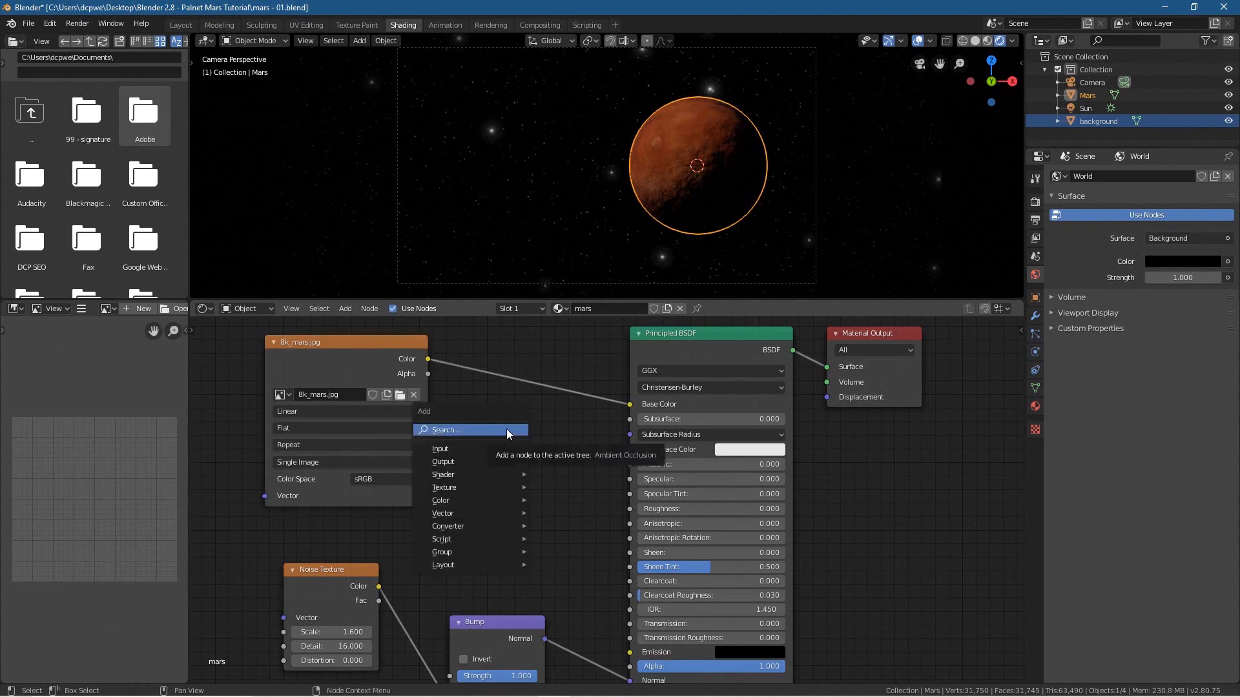
mouse_move(452, 475)
mouse_move(478, 500)
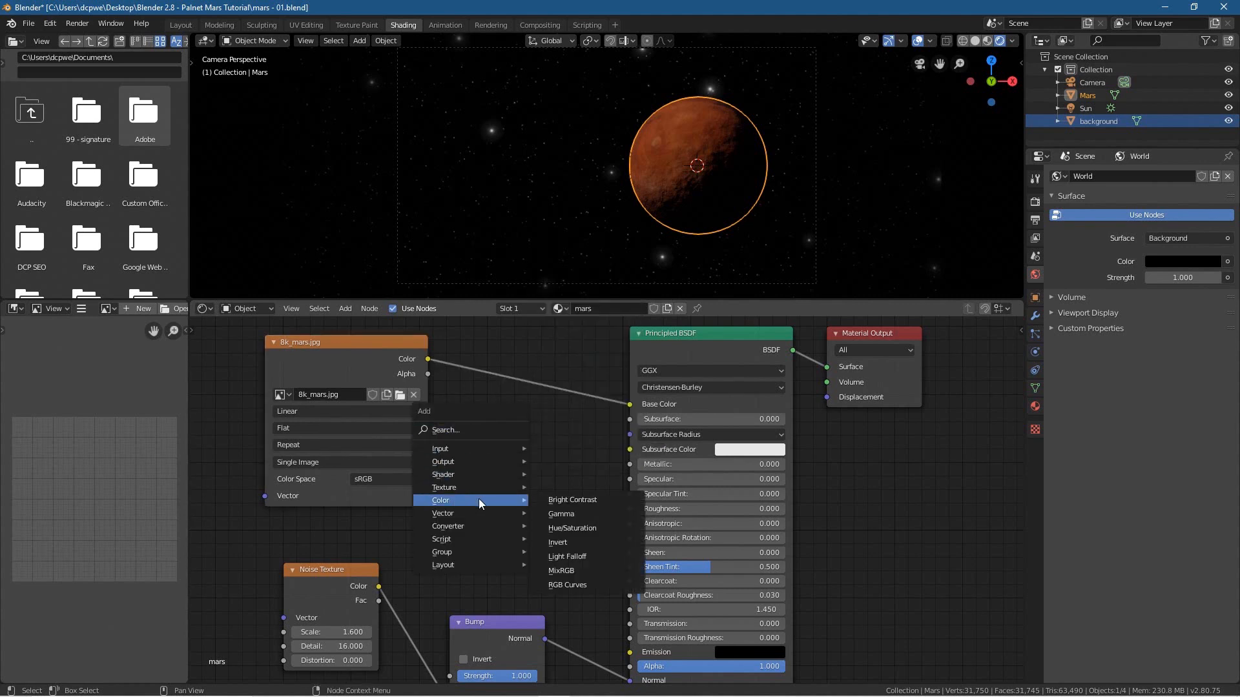
left_click(546, 515)
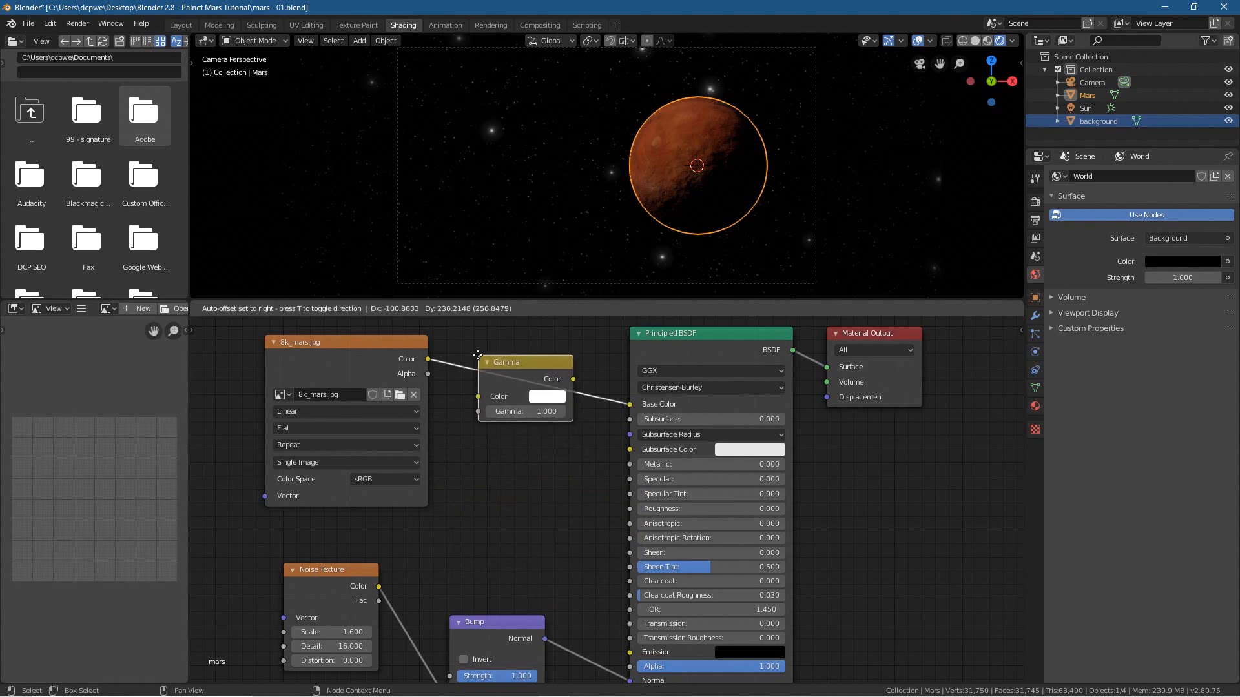
left_click(478, 356)
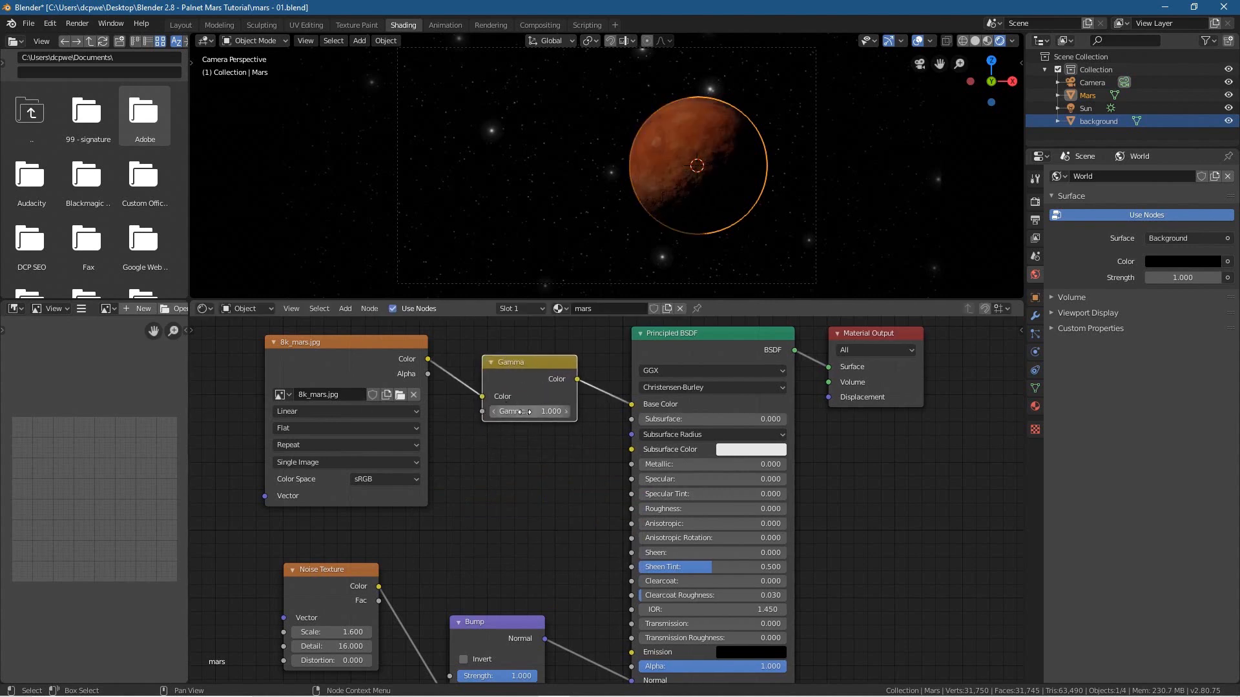
left_click_drag(524, 412, 555, 411)
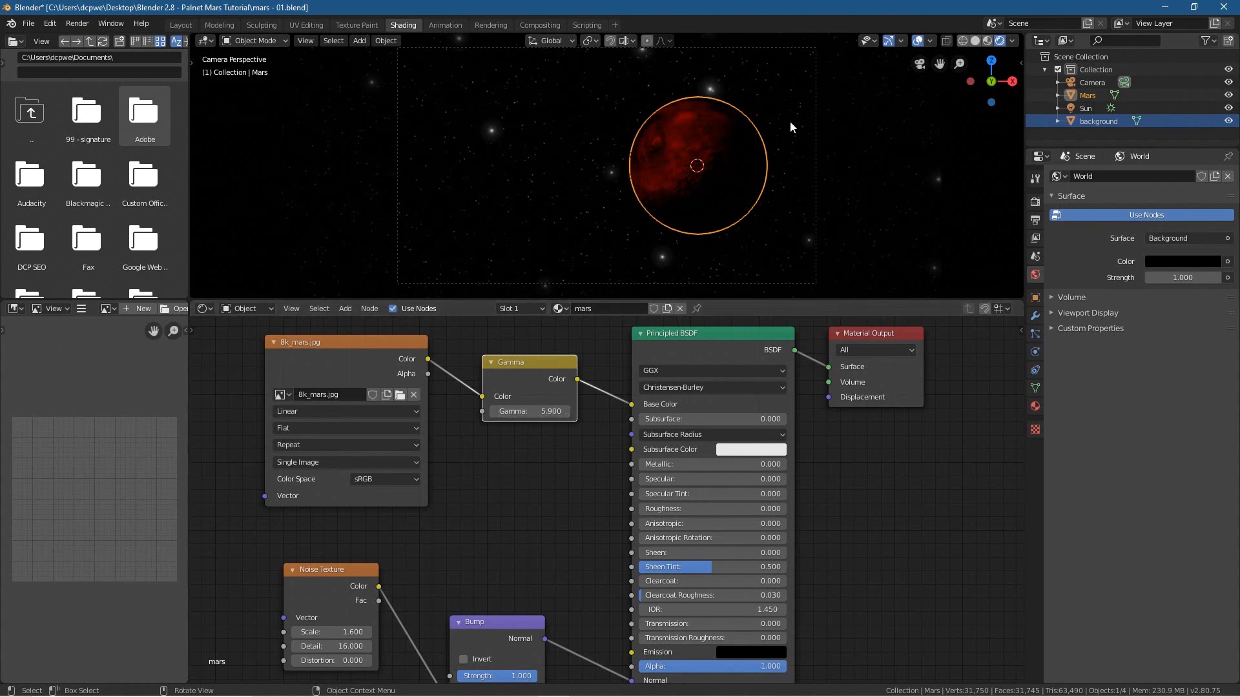
Switch to the Layout workspace and set the Sun light's strength to 3
left_click(913, 201)
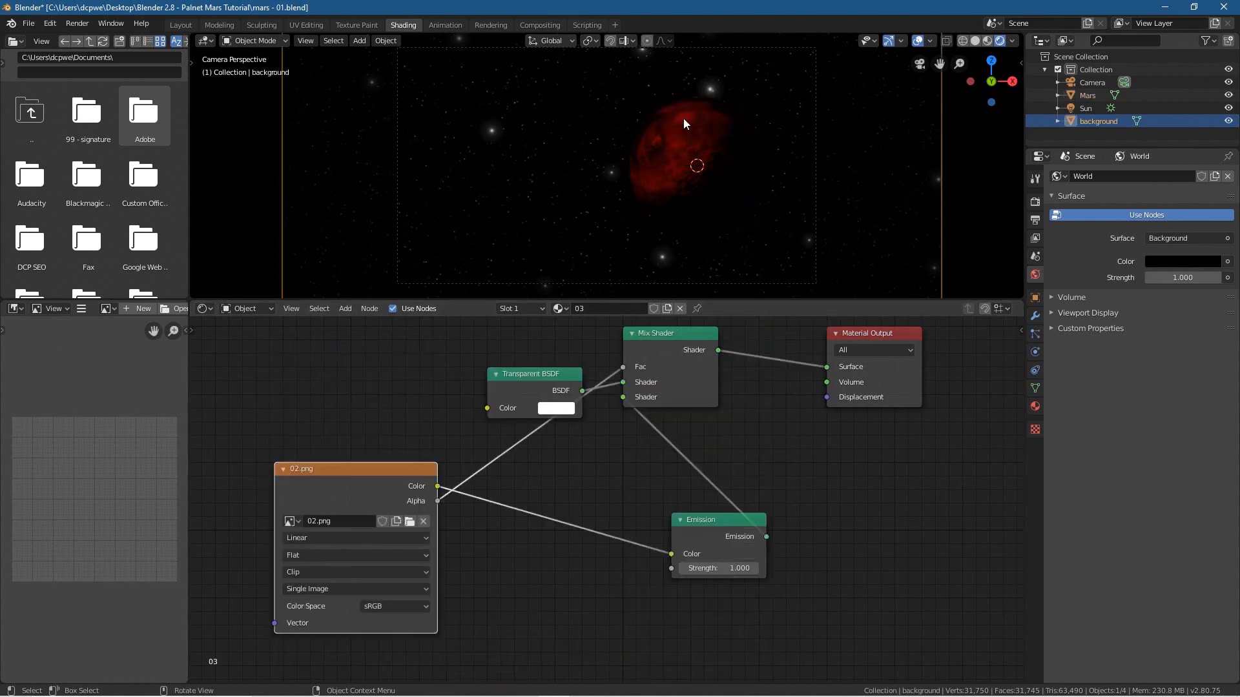
left_click(181, 24)
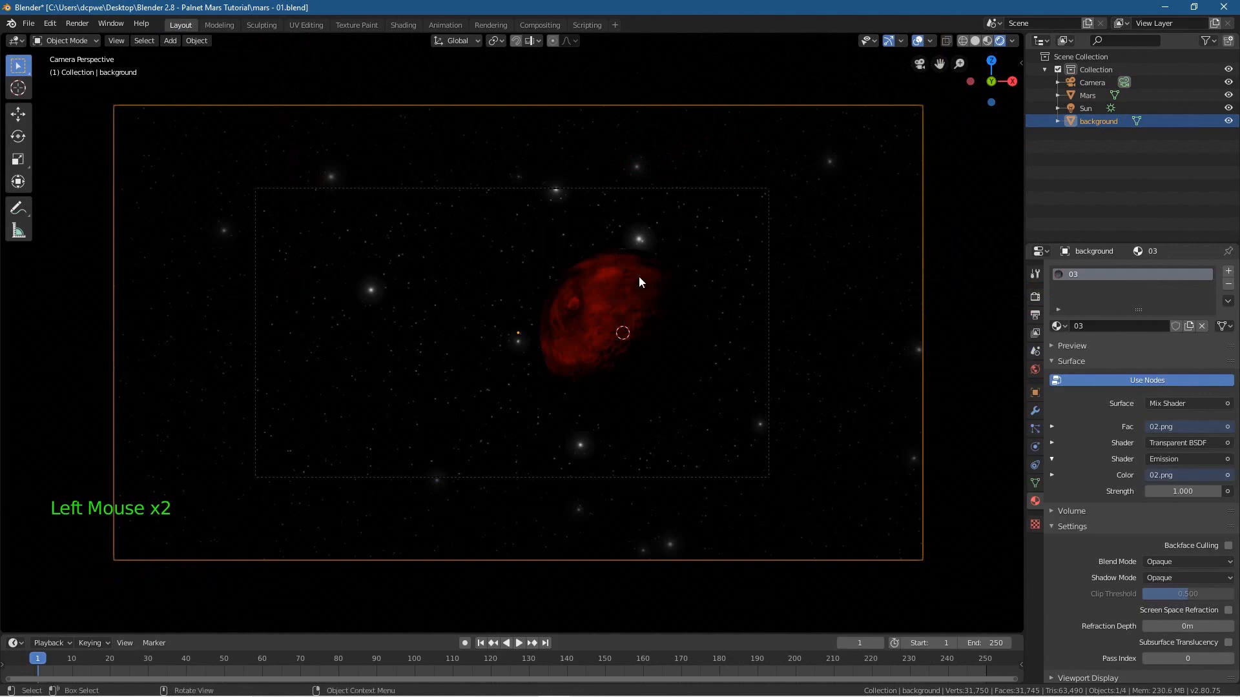
scroll(583, 361, "up", 3)
scroll(583, 361, "up", 1)
scroll(583, 360, "down", 2)
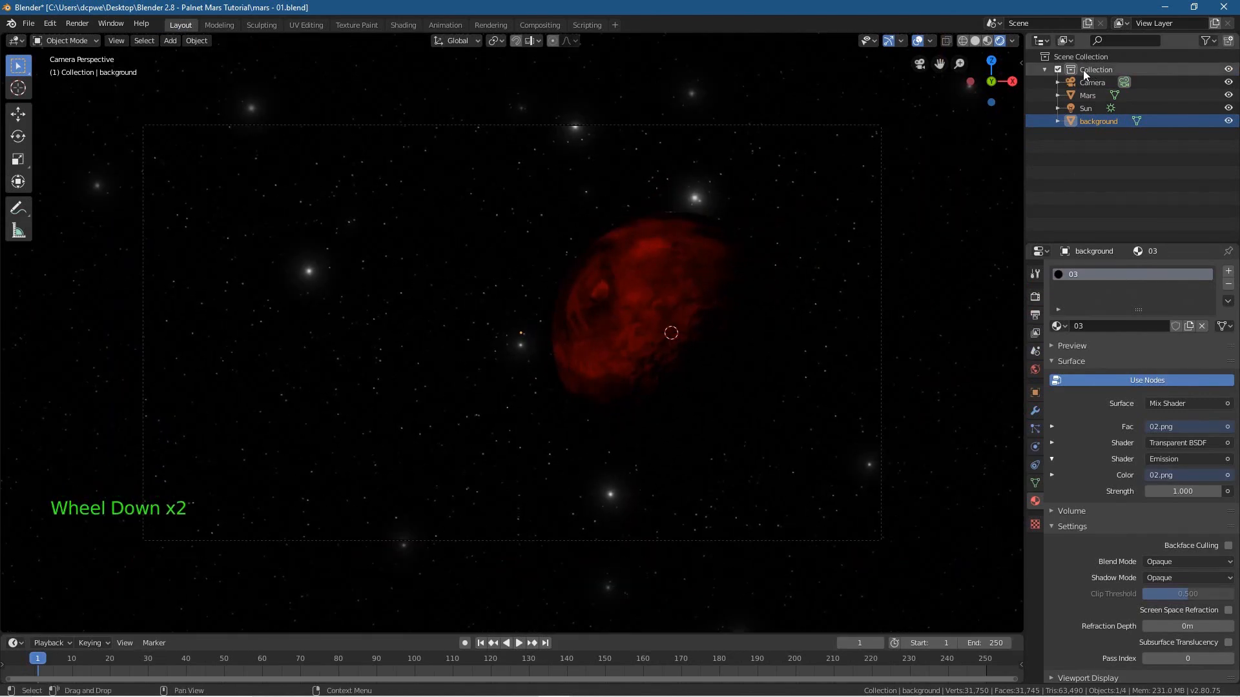
left_click(1085, 108)
double_click(1172, 355)
type("3")
key("Return")
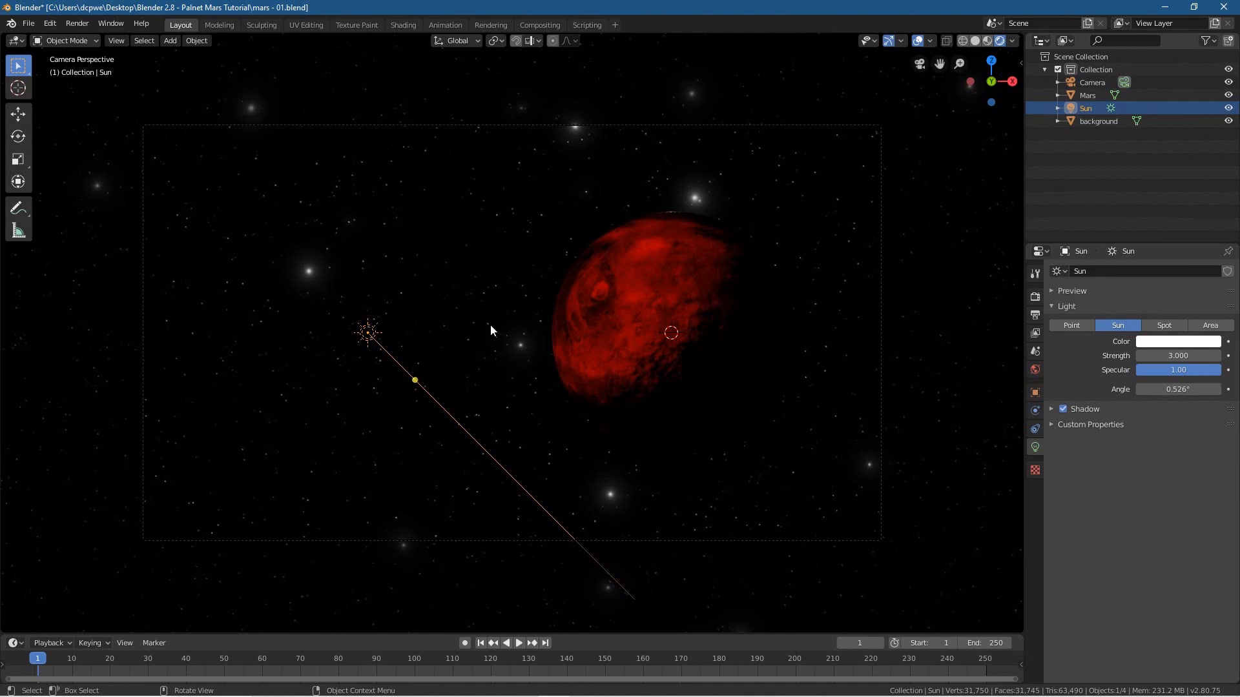
Add a Spot light and show its object transform settings, with the scene in right orthographic view and Solid shading
left_click(463, 334)
key("shift+a")
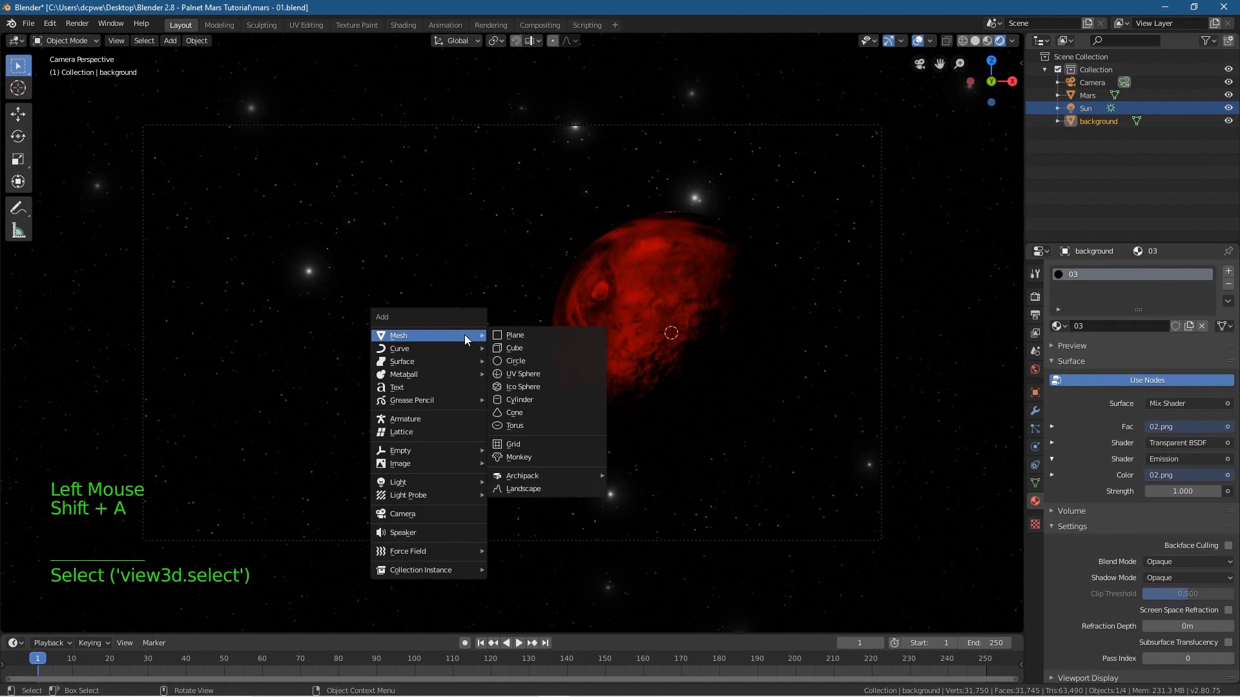
mouse_move(440, 463)
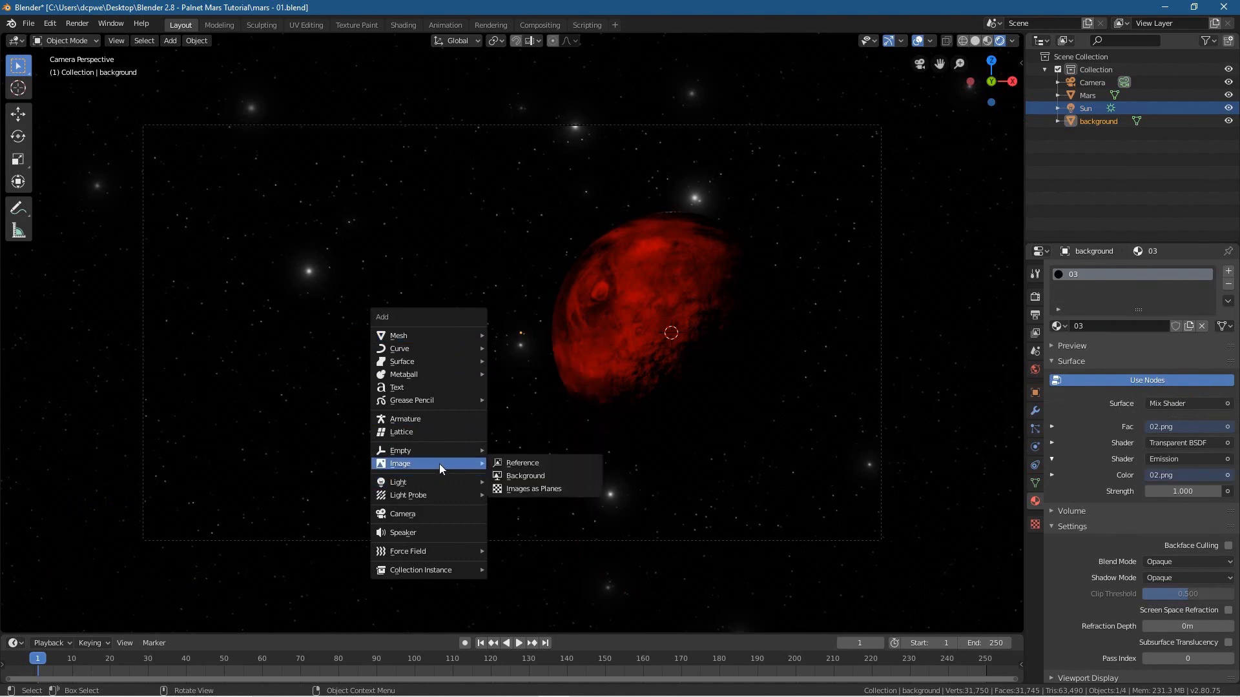
mouse_move(479, 481)
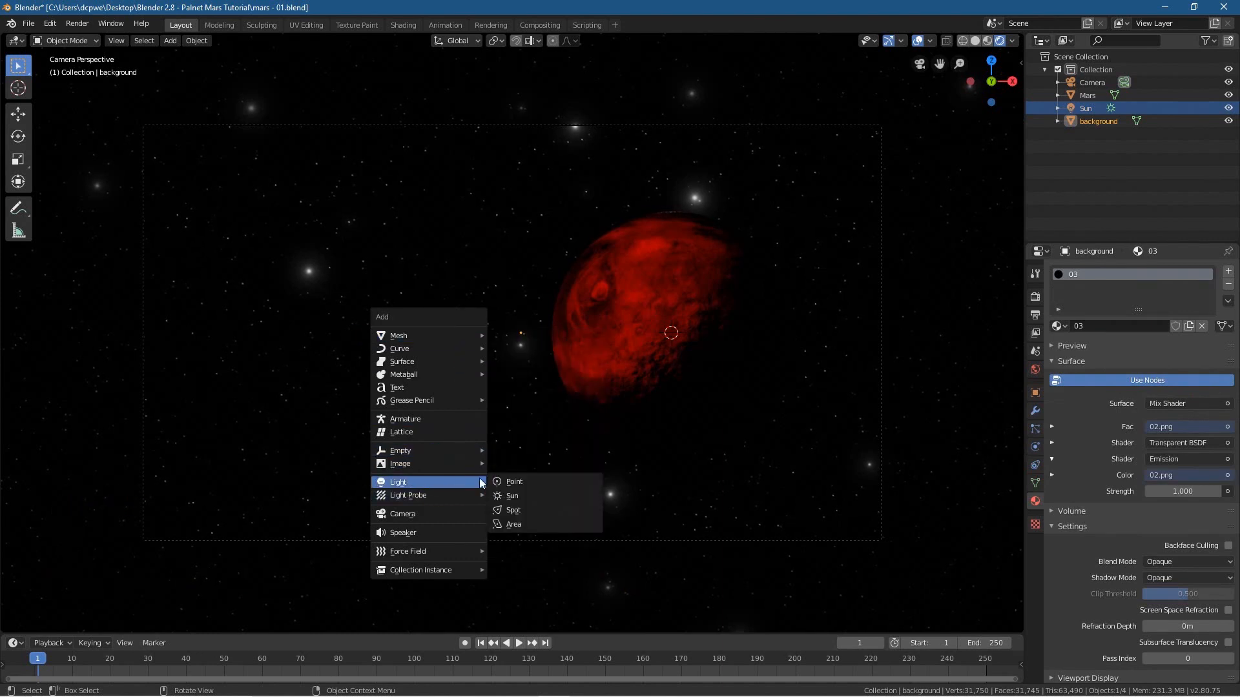
left_click(536, 509)
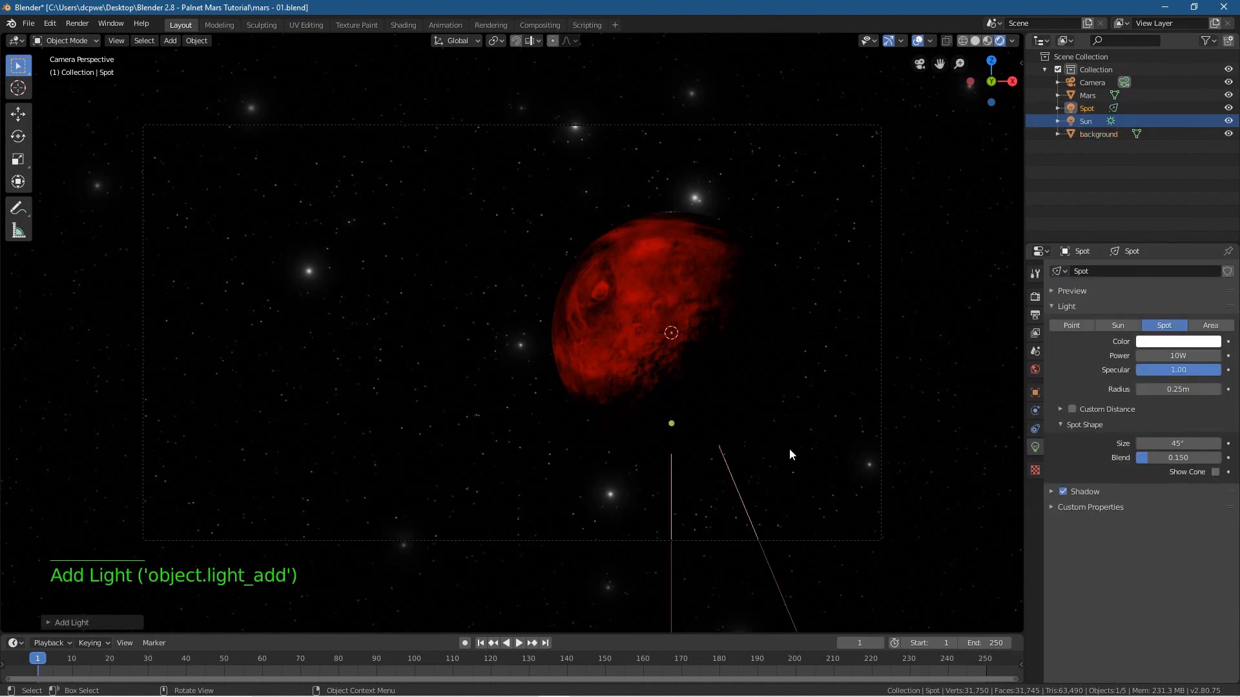
key("KP_3")
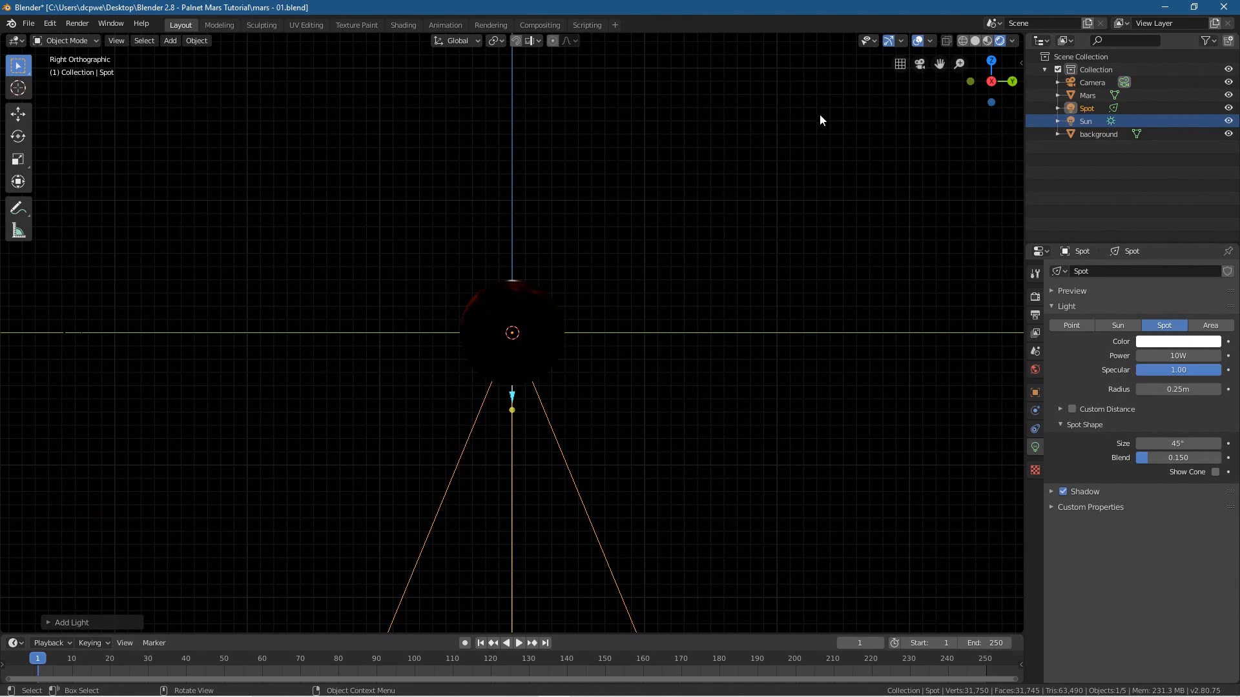
left_click(975, 41)
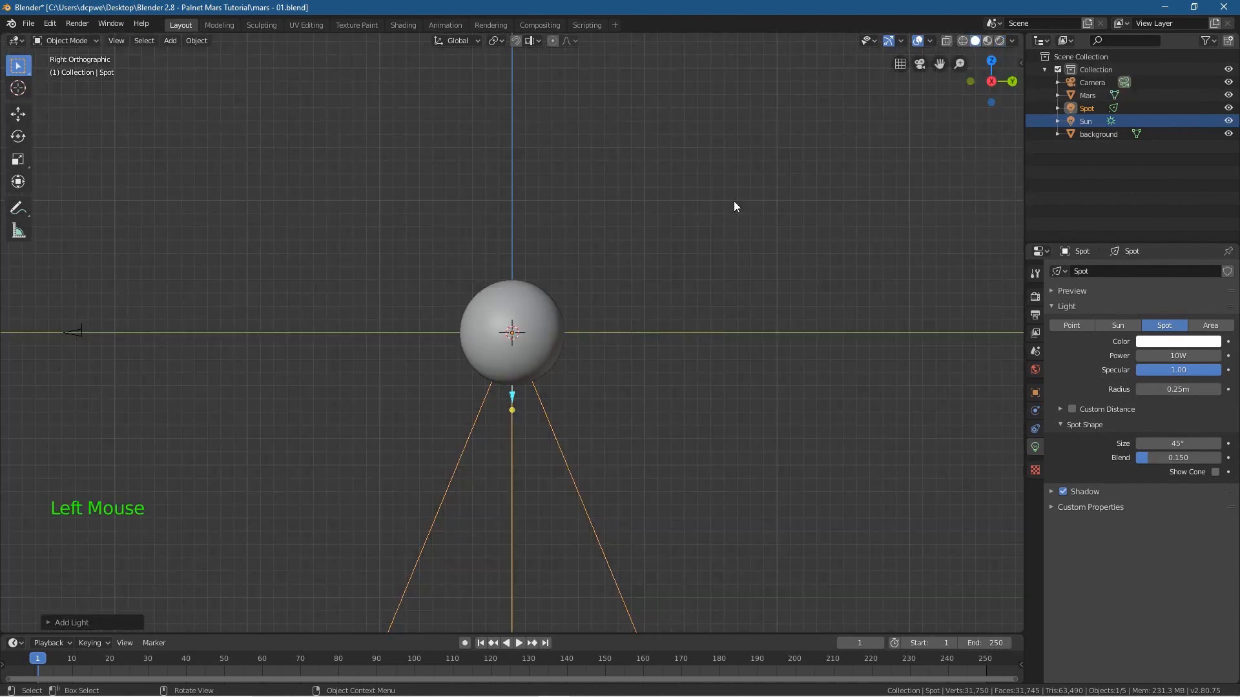
scroll(223, 342, "down", 2)
scroll(162, 323, "up", 2)
left_click(1037, 388)
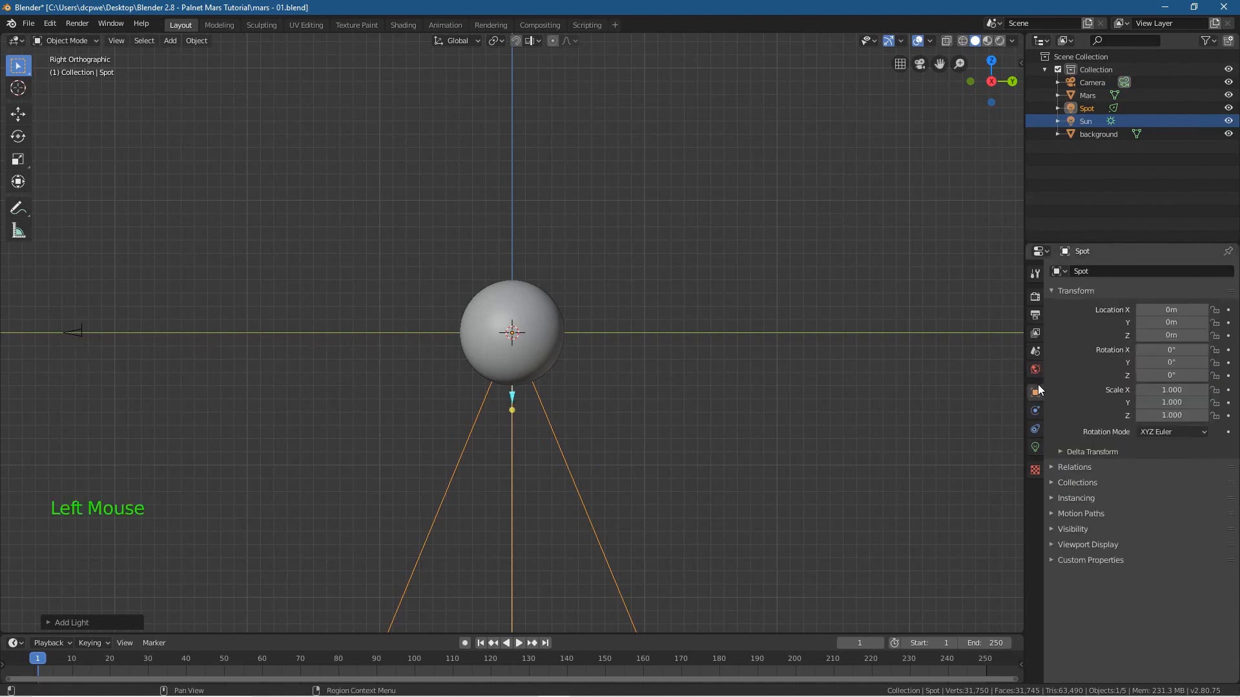
double_click(1167, 363)
left_click(1113, 362)
mouse_move(1153, 365)
left_mouse_down()
mouse_move(1191, 362)
mouse_move(1165, 363)
left_mouse_up()
key("ctrl+z")
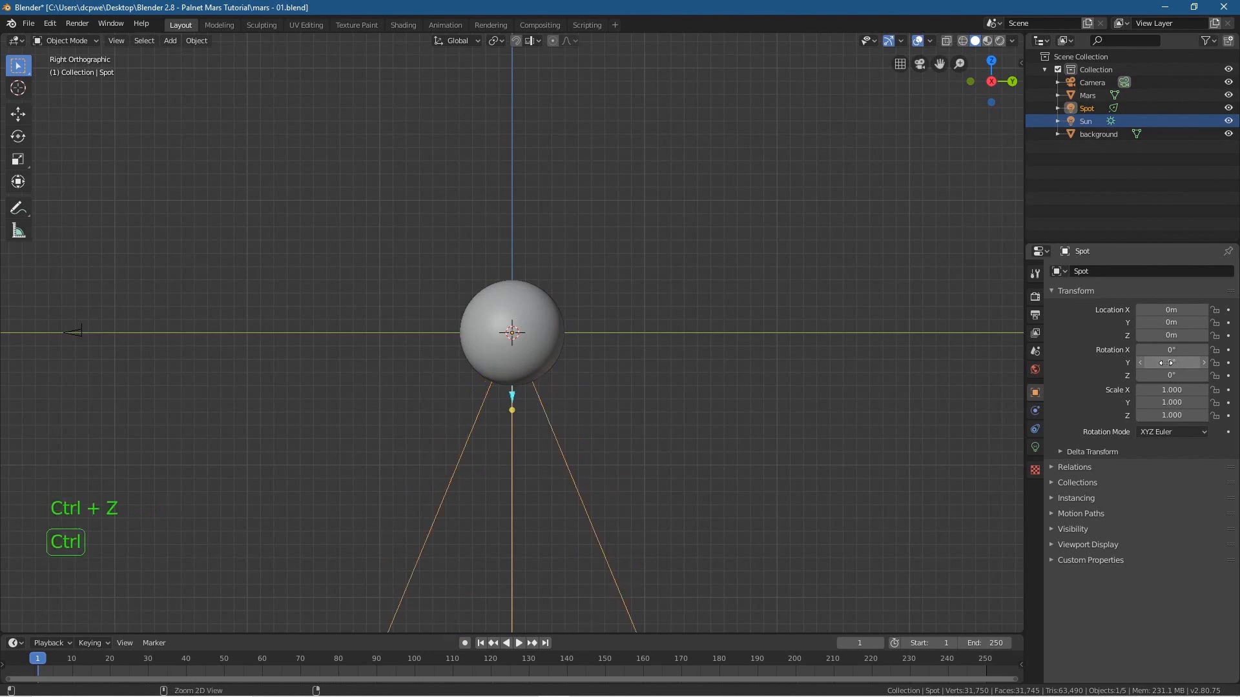
Rotate the Spot light to -90° on X and position it at X -3.53 m, Y 17.16 m, finishing in the Rendered camera view
left_click_drag(1171, 350, 1030, 352)
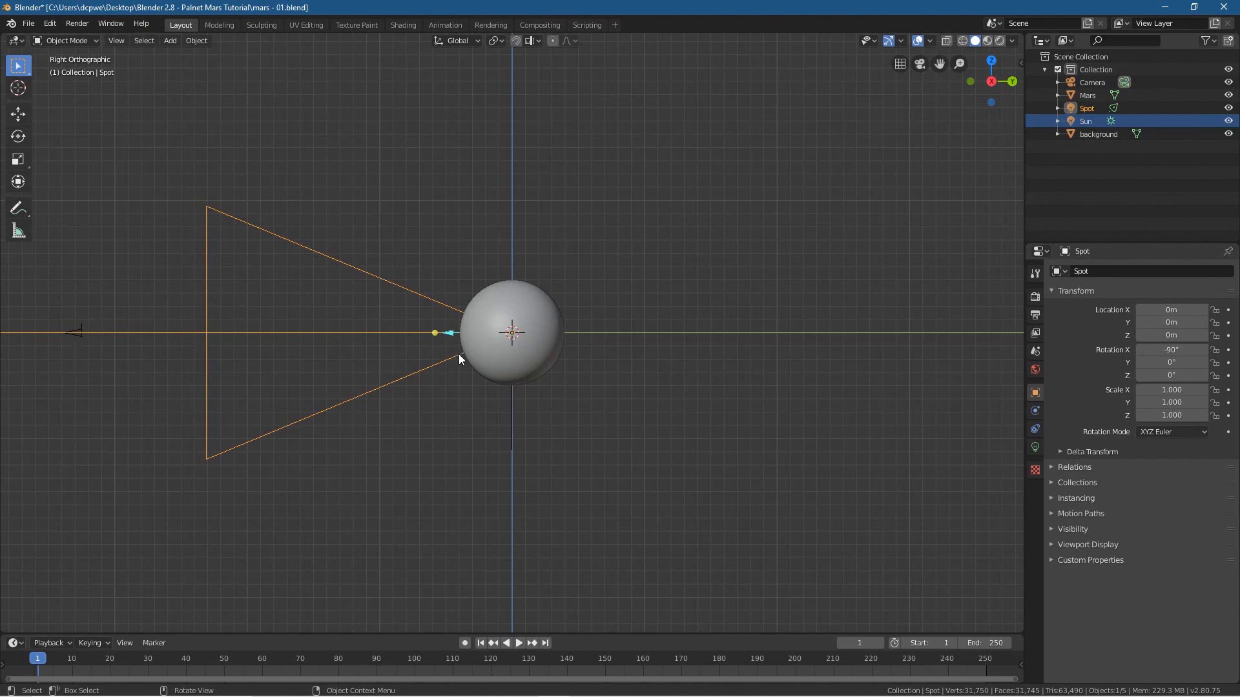
left_click_drag(1149, 320, 1169, 321)
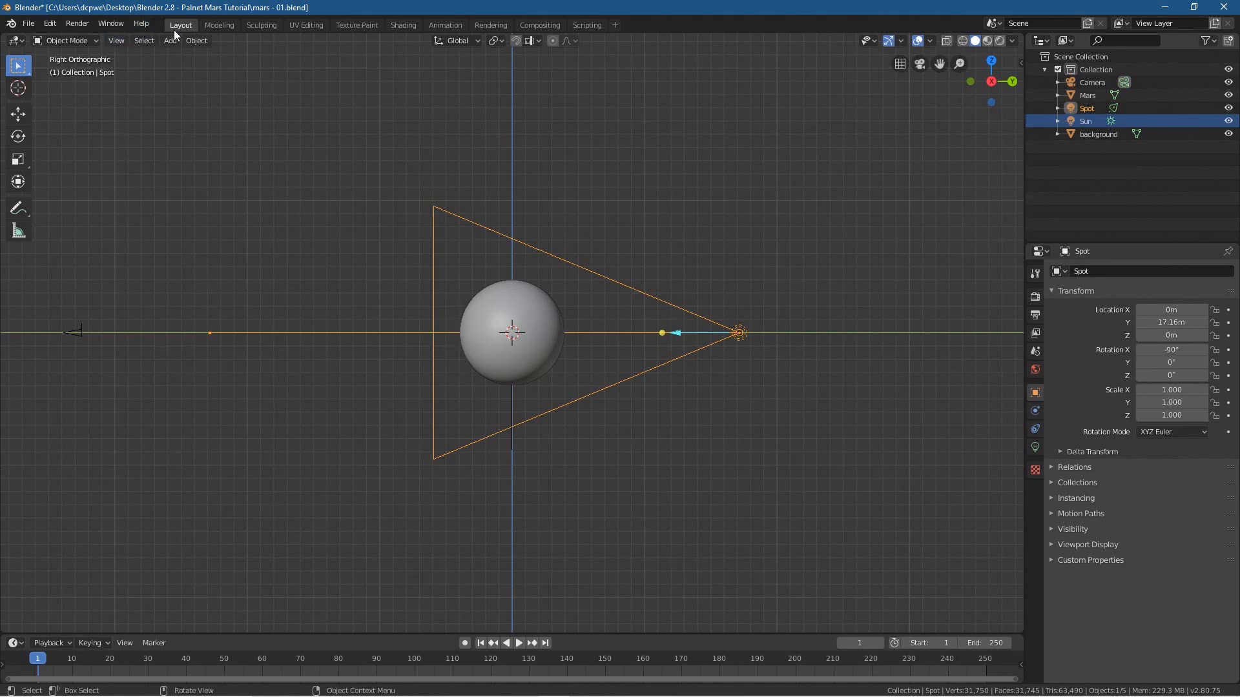
key("KP_0")
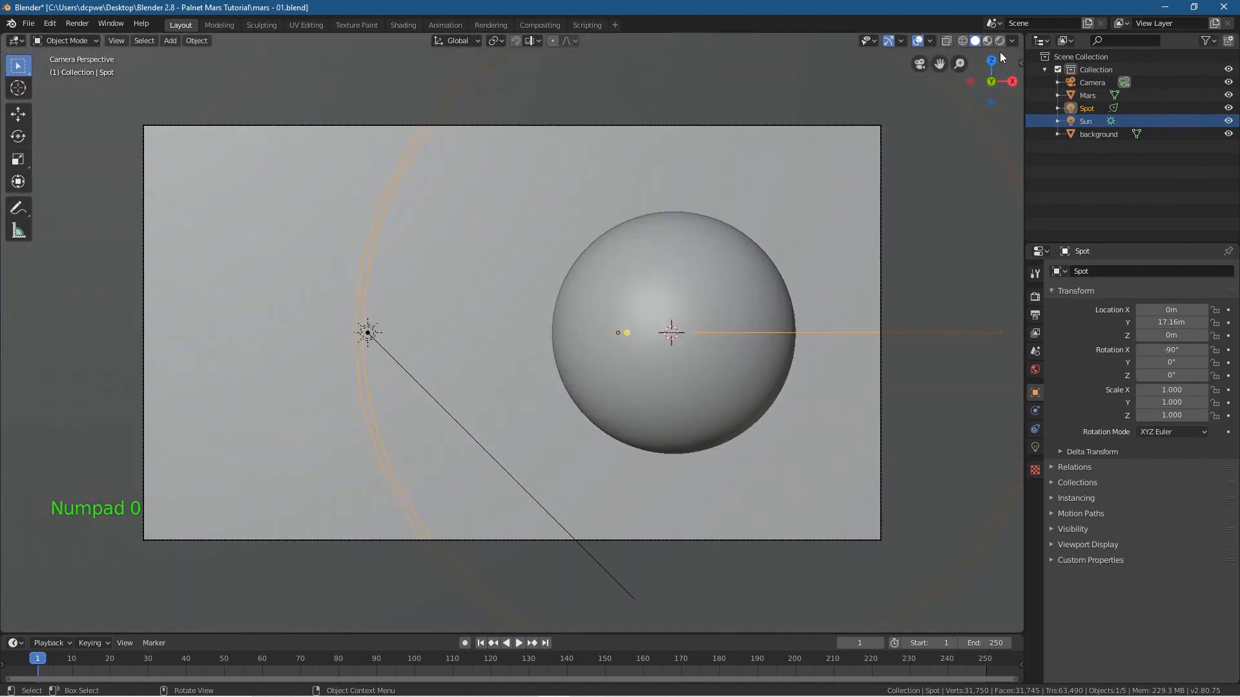
left_click(999, 40)
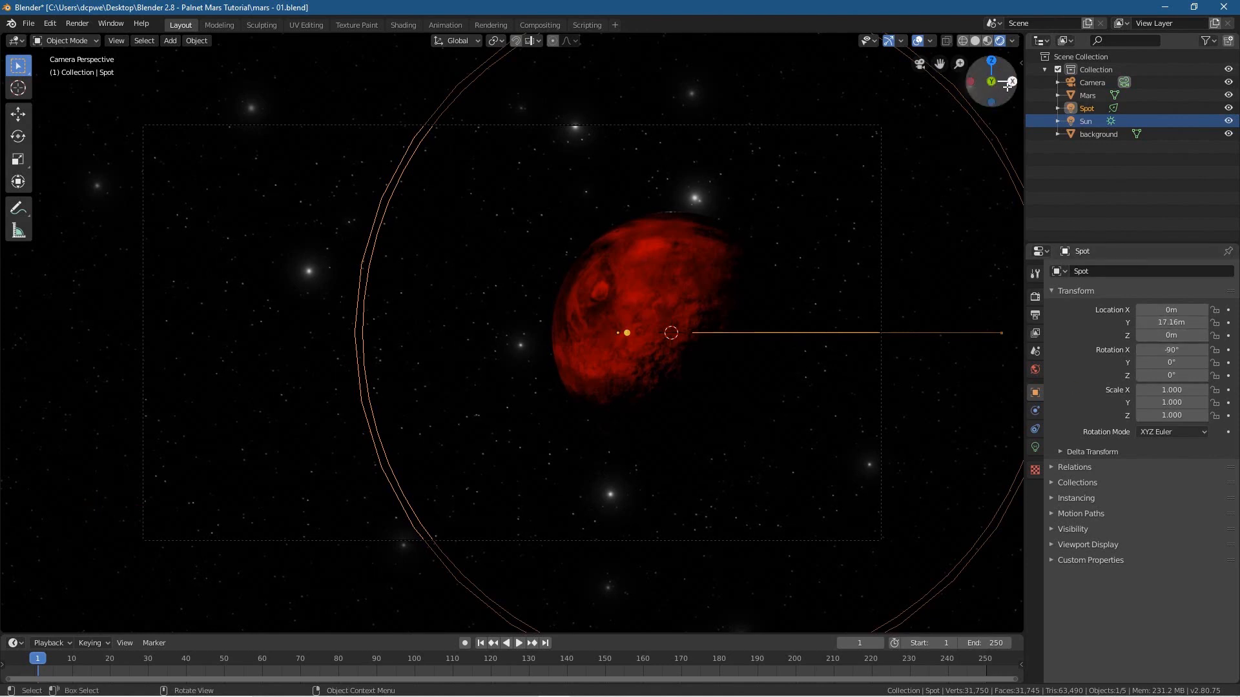
mouse_move(1173, 311)
left_mouse_down()
mouse_move(1117, 311)
mouse_move(1174, 312)
left_mouse_up()
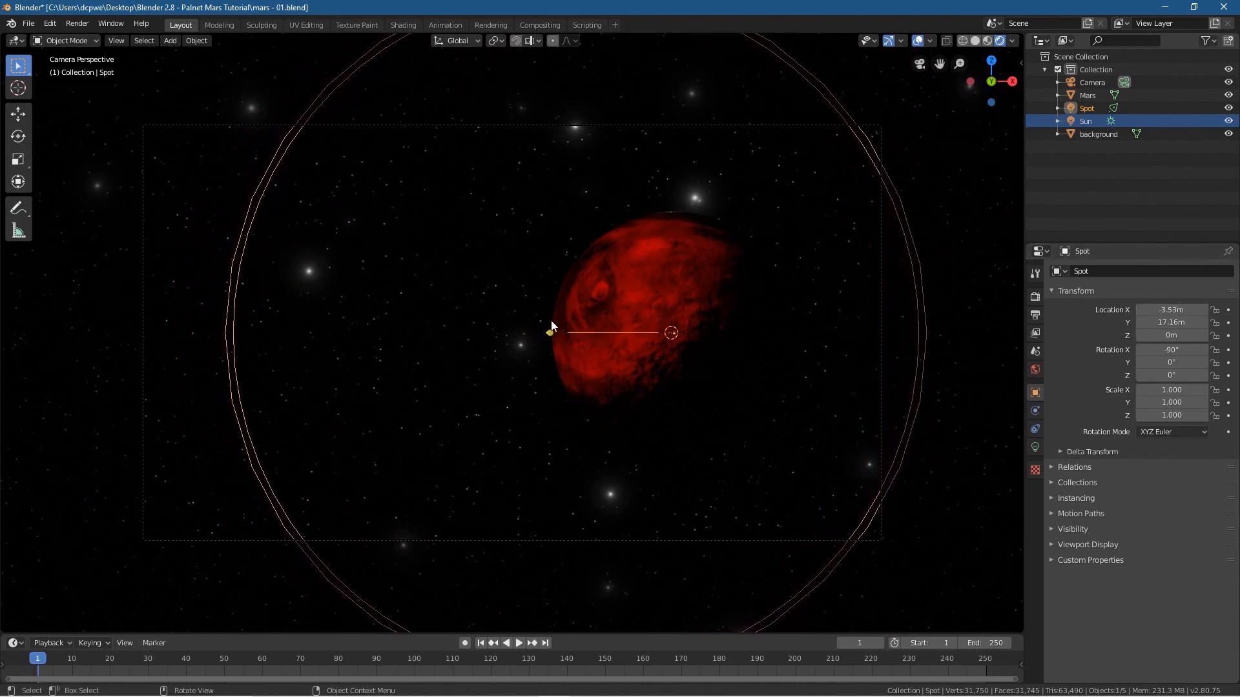
In the World shader nodes of the Shading workspace, add a Volume Scatter node and connect it to the World Output's Volume input
left_click(412, 26)
left_click(245, 310)
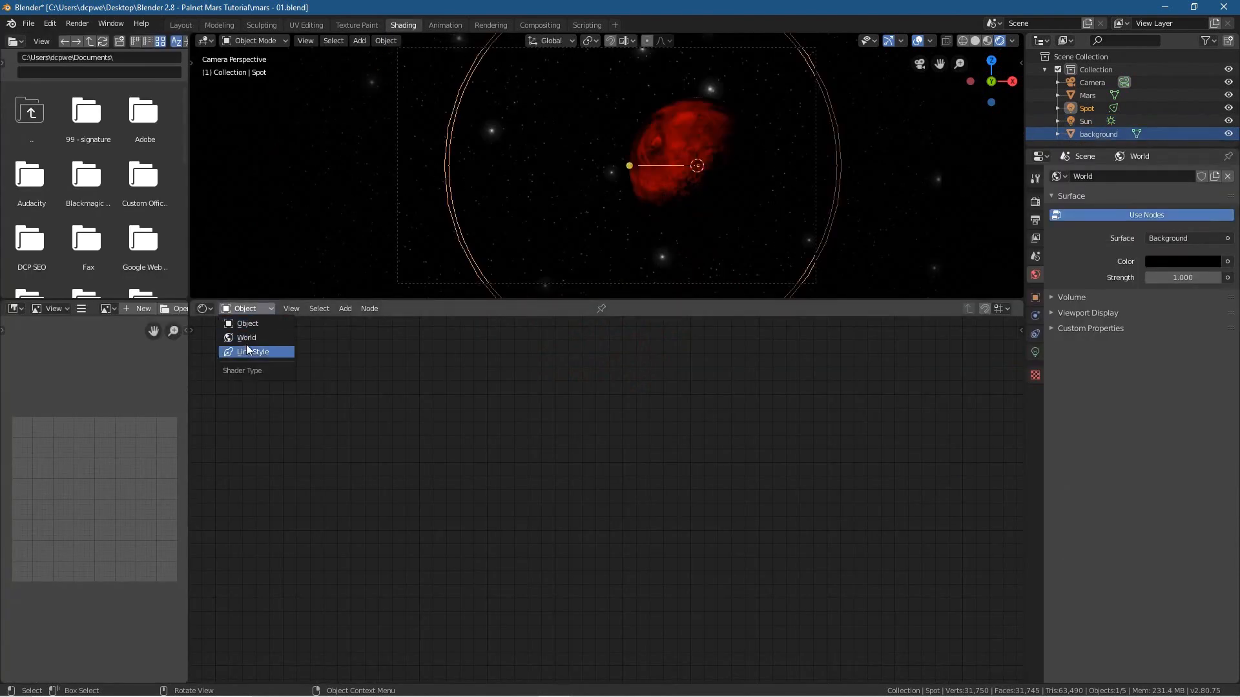
left_click(289, 352)
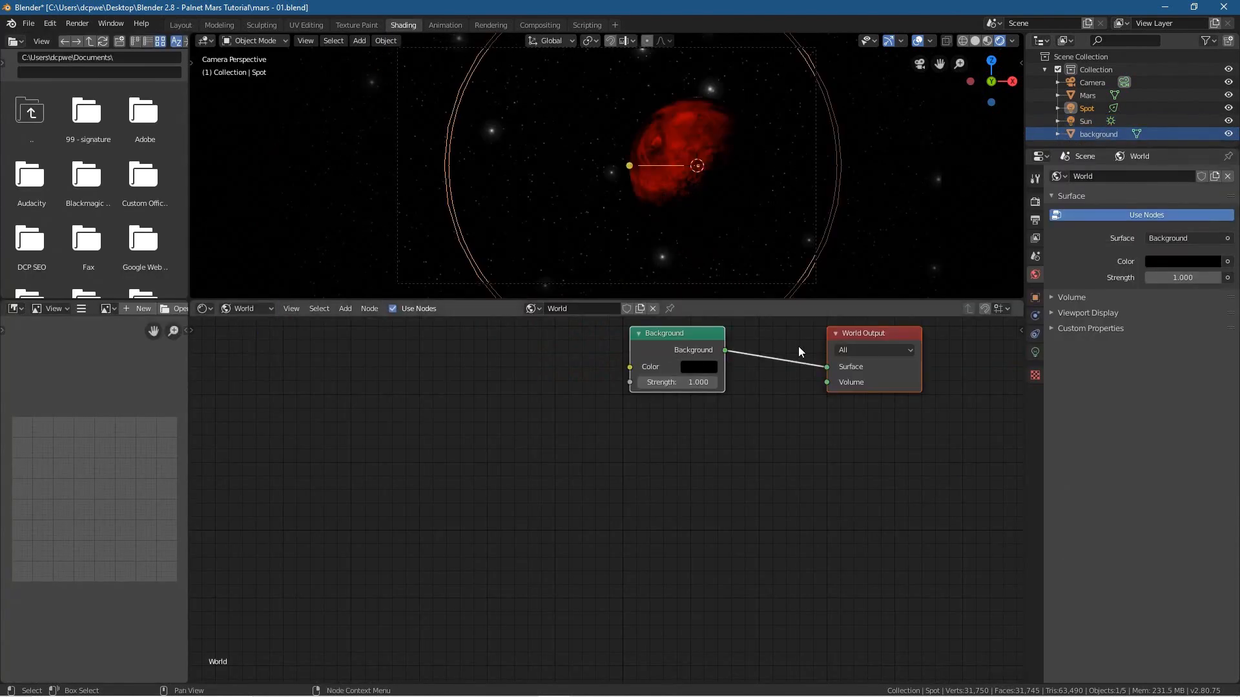
middle_click_drag(691, 425, 616, 667)
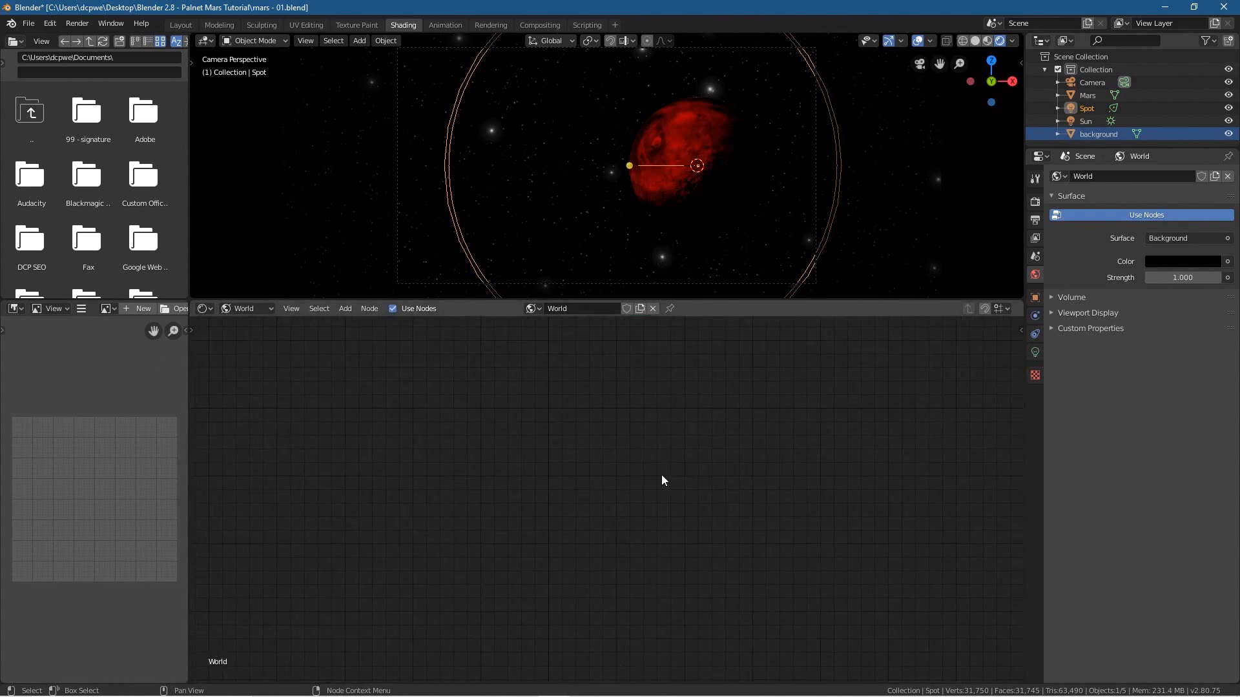
scroll(661, 461, "down", 8)
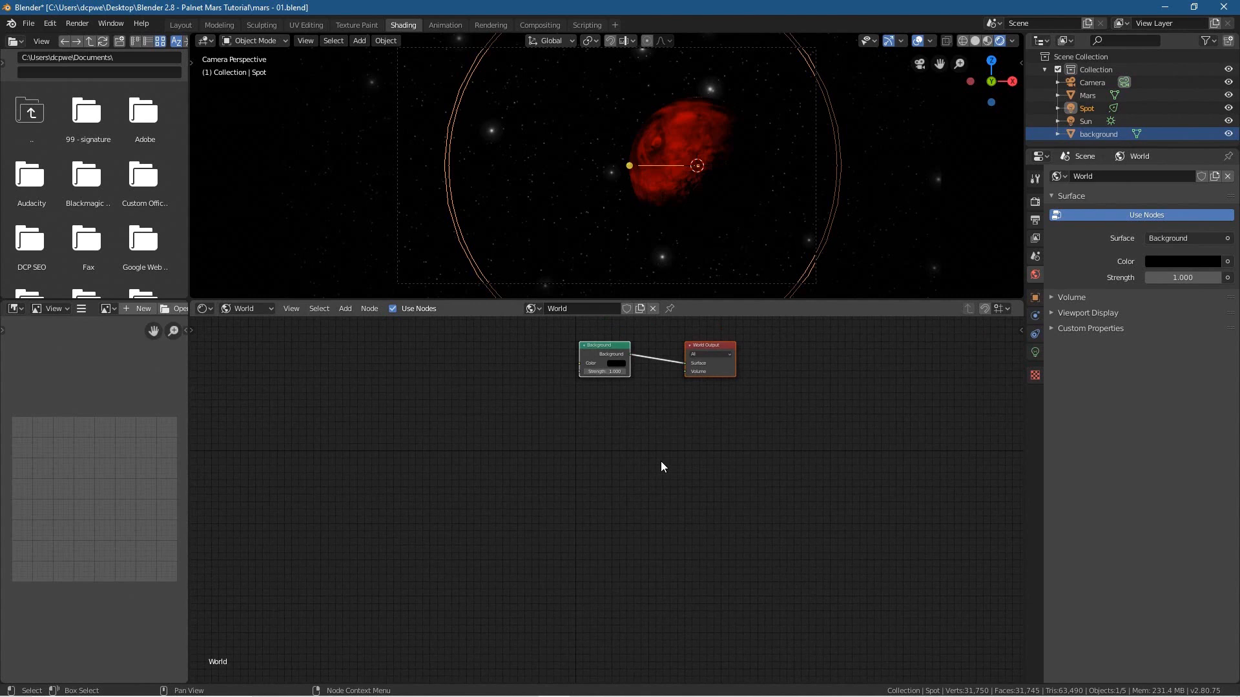
middle_click_drag(664, 448, 644, 565)
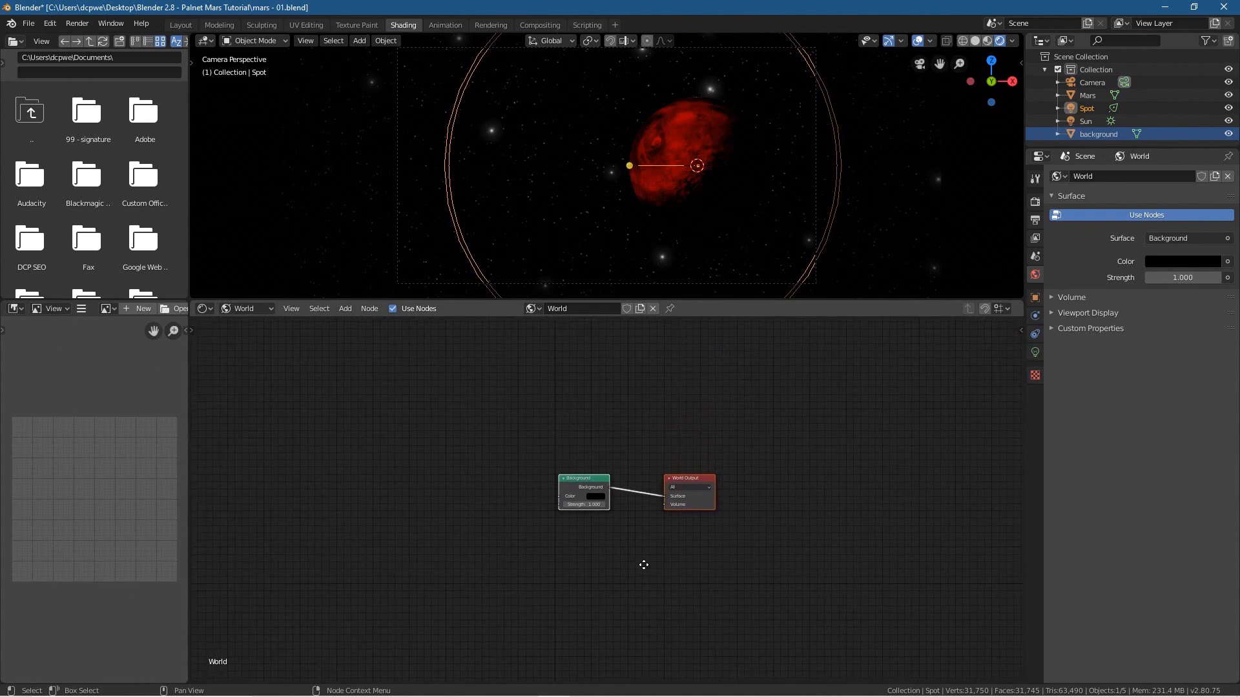
scroll(644, 564, "up", 2)
scroll(644, 571, "up", 2)
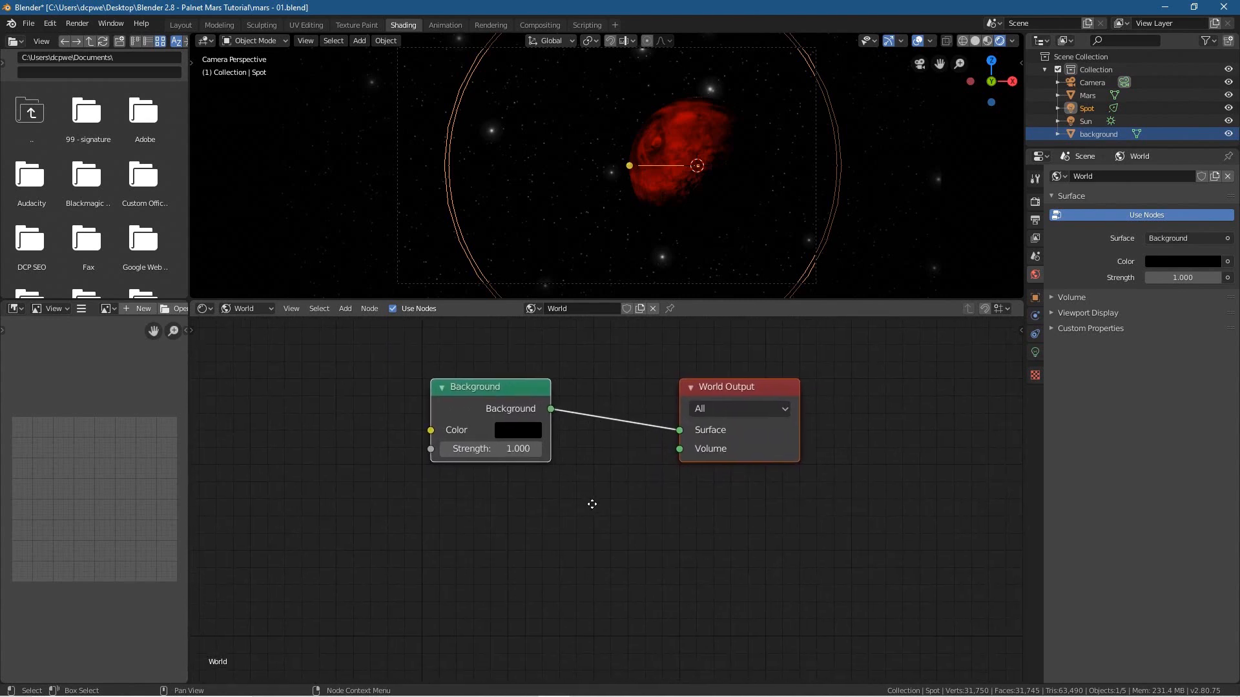
key("shift+a")
mouse_move(591, 565)
left_click(645, 653)
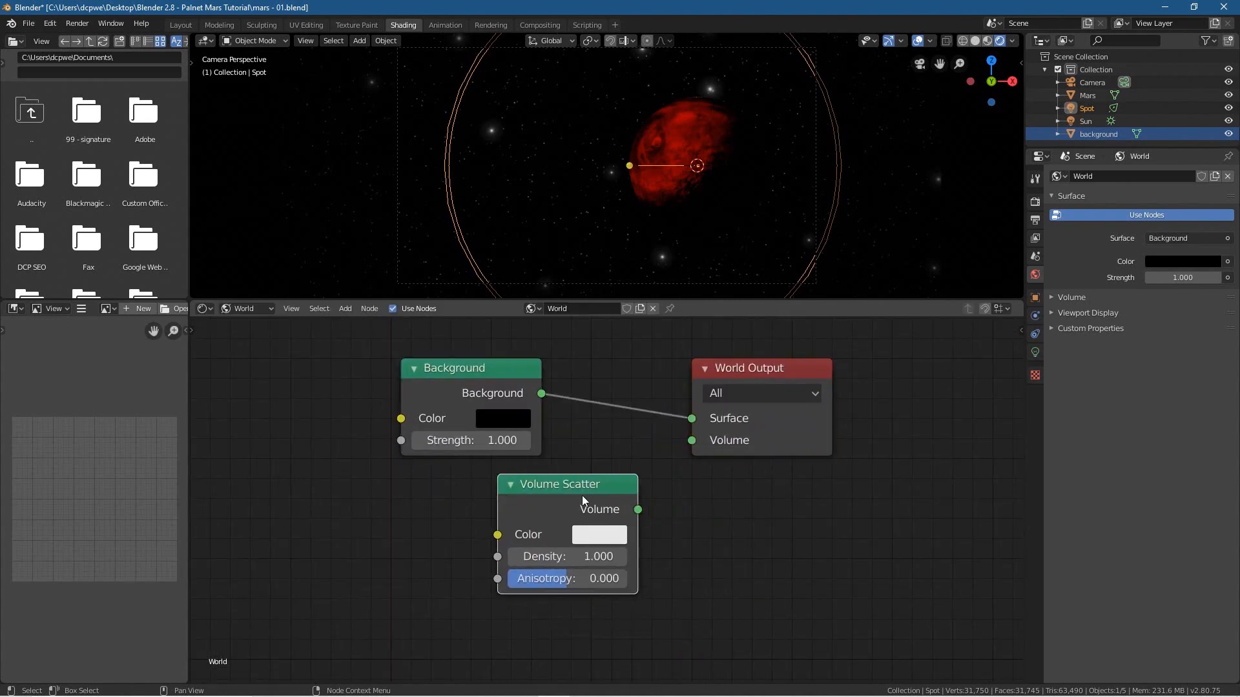
left_click_drag(638, 510, 692, 440)
Set the Volume Scatter node's density to 0.015 and its anisotropy to 8
left_click(624, 561)
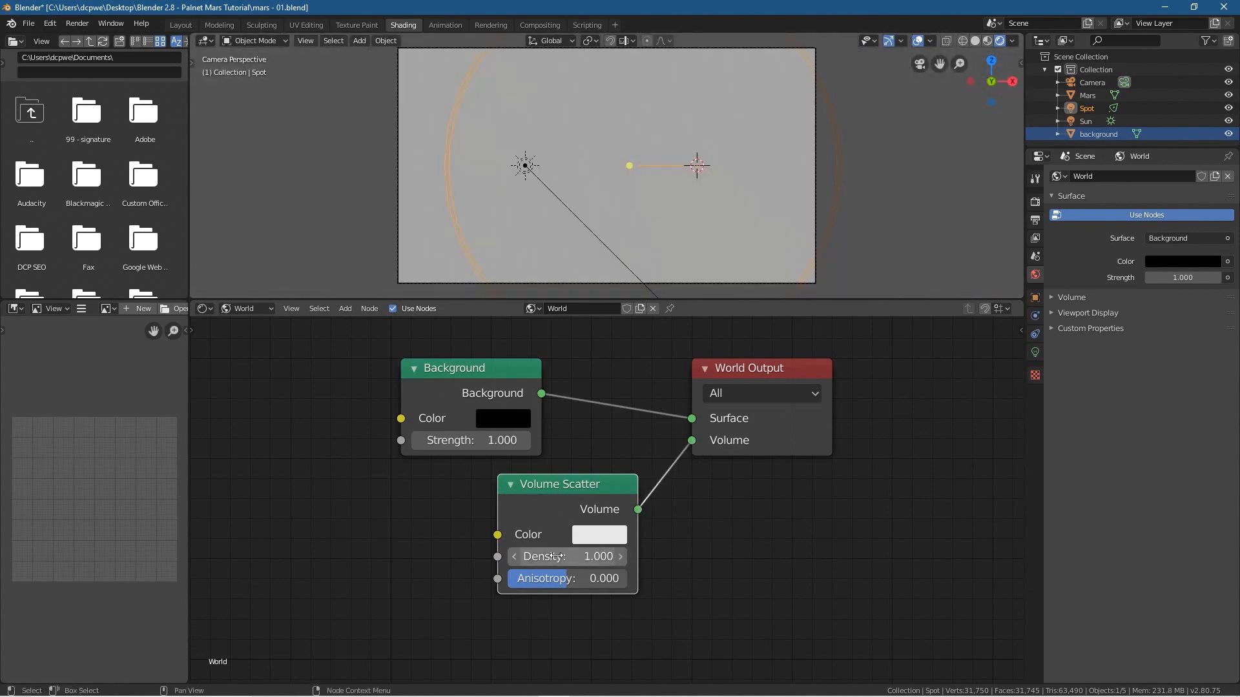
type("0.015")
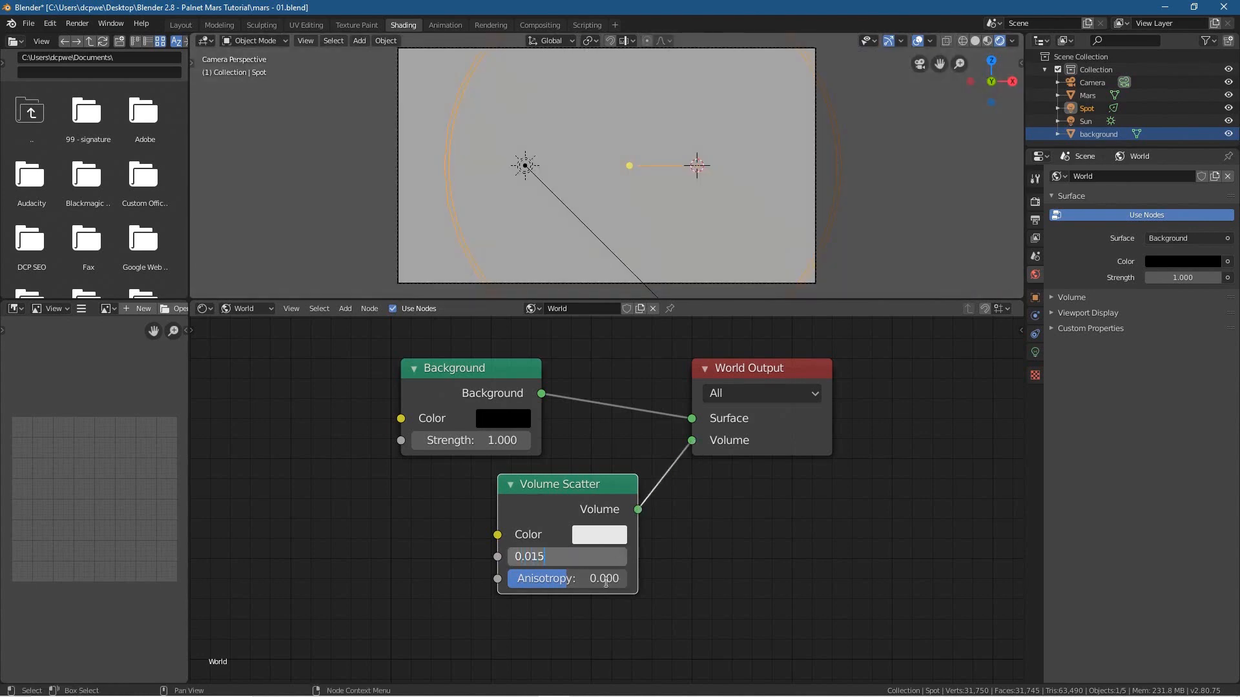
key("Return")
left_click(580, 579)
type("8")
key("Return")
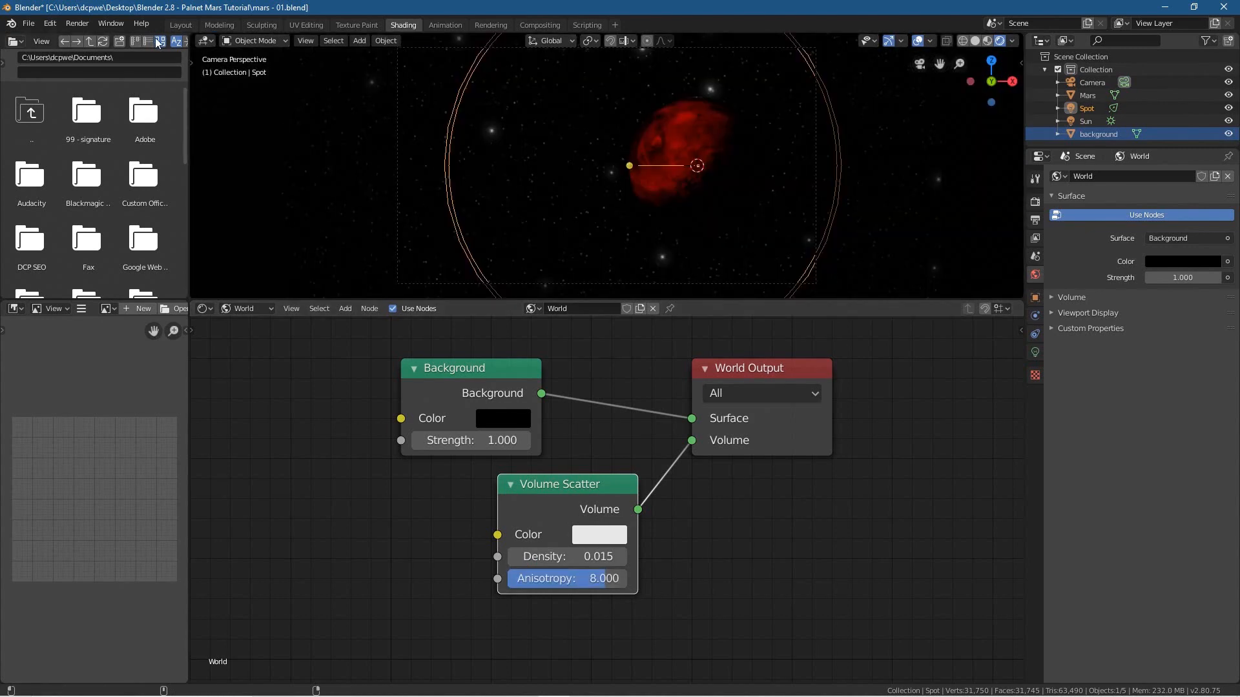
In the Layout workspace, set the Eevee volumetrics tile size to 4px and enable Volumetric Shadows
left_click(181, 25)
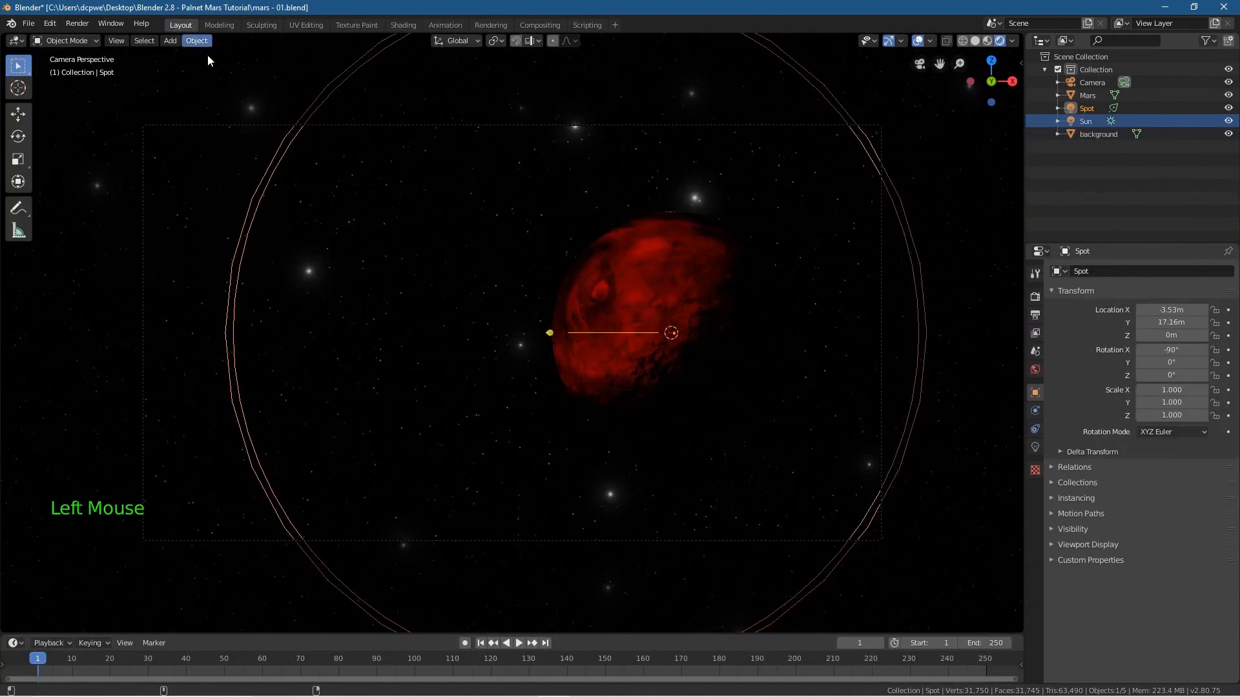
left_click(1034, 297)
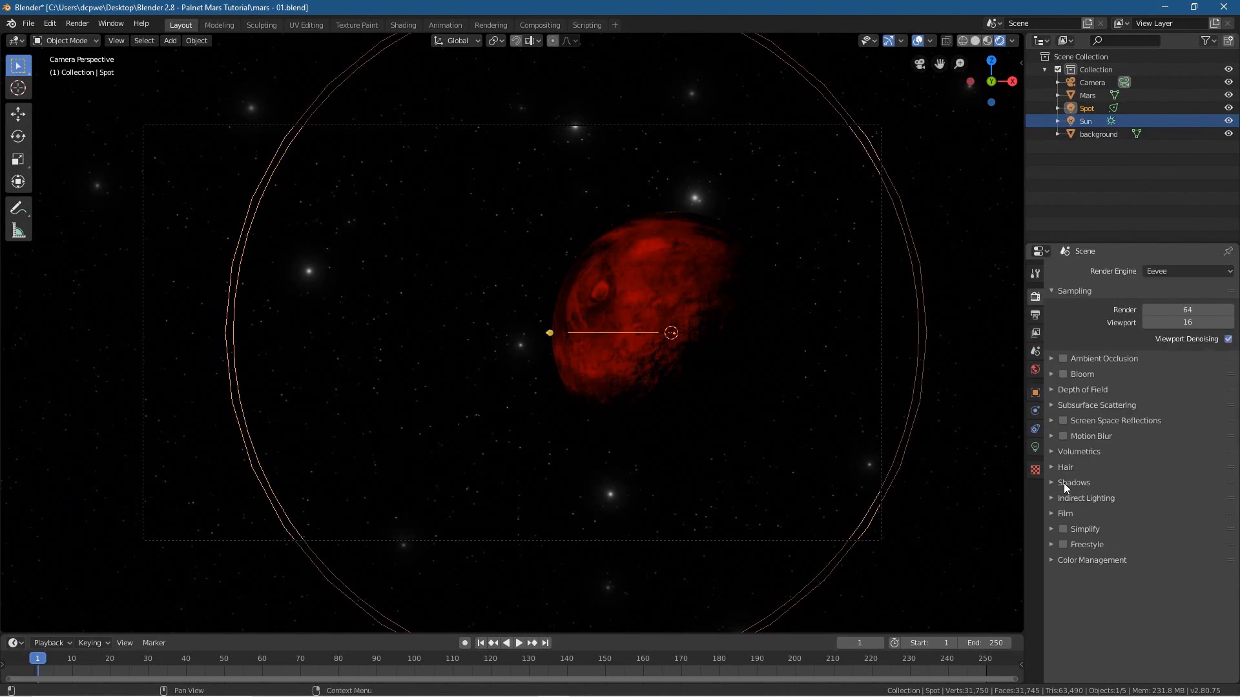
left_click(1055, 452)
left_click(1153, 501)
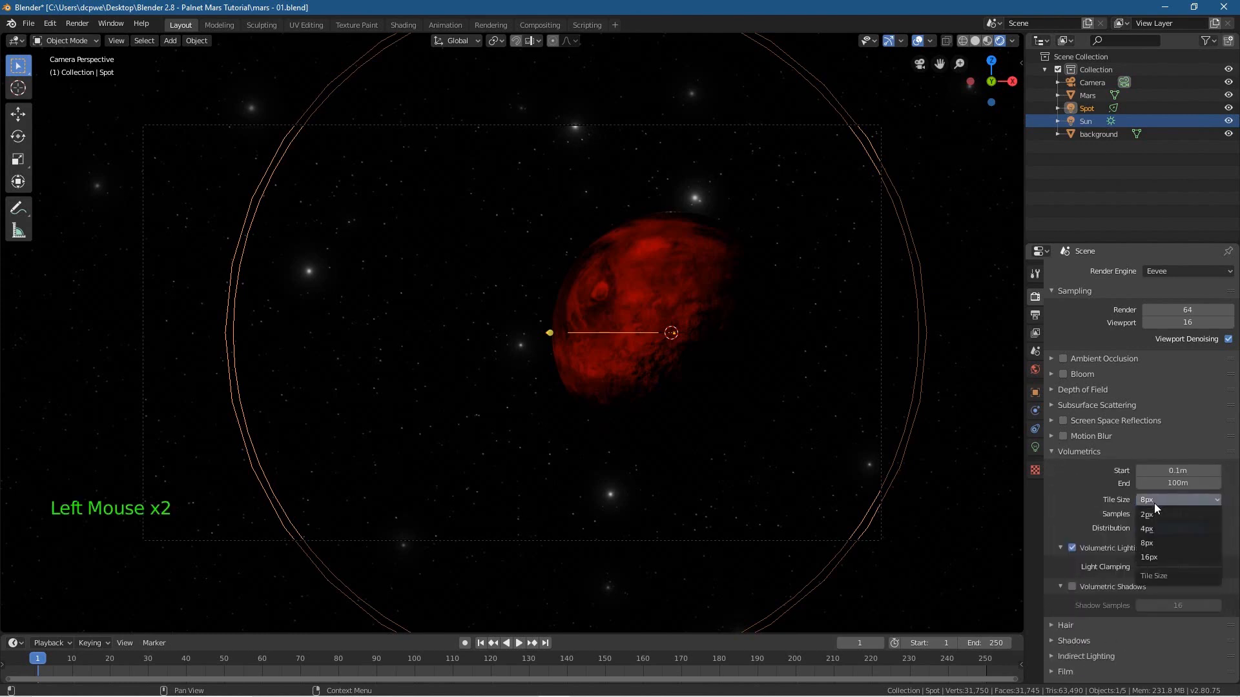
left_click(1156, 528)
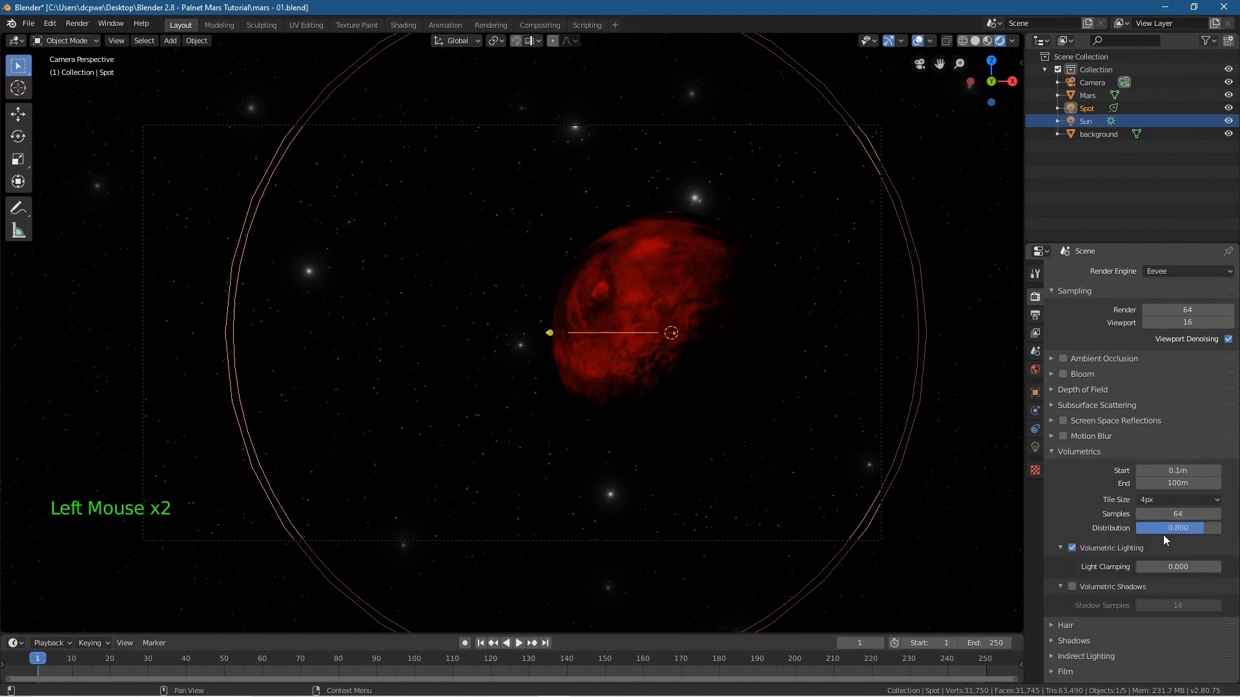
left_click(1072, 587)
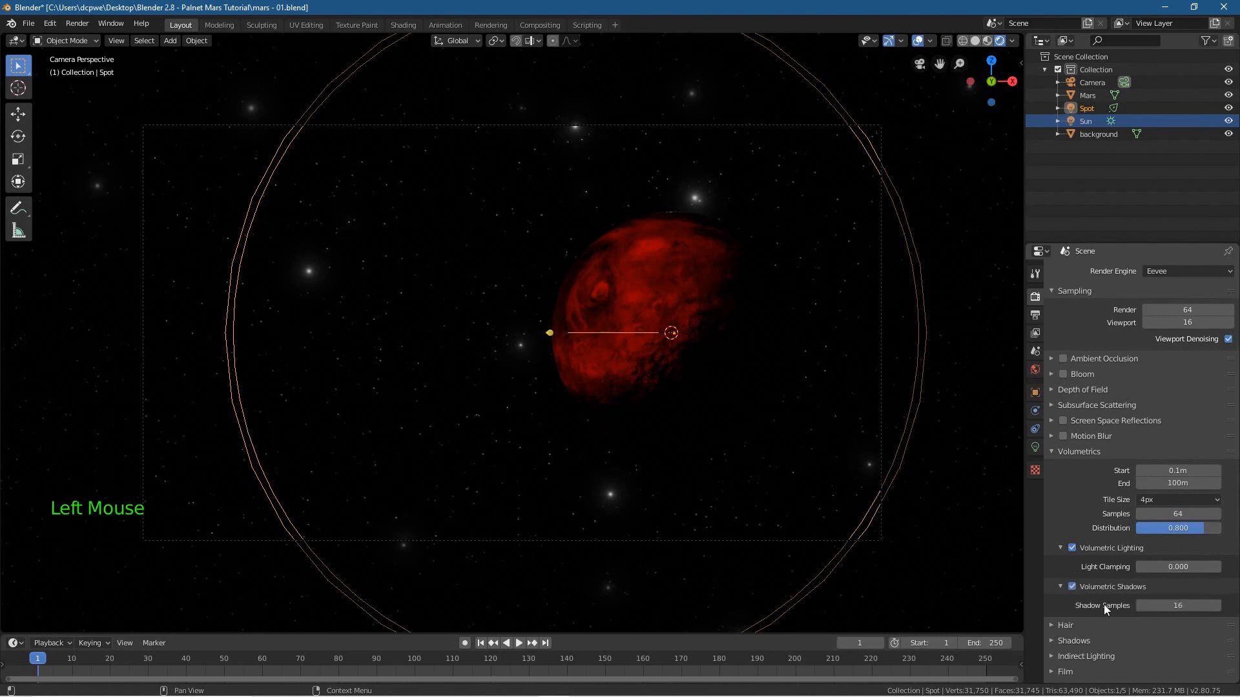
left_click(1183, 608)
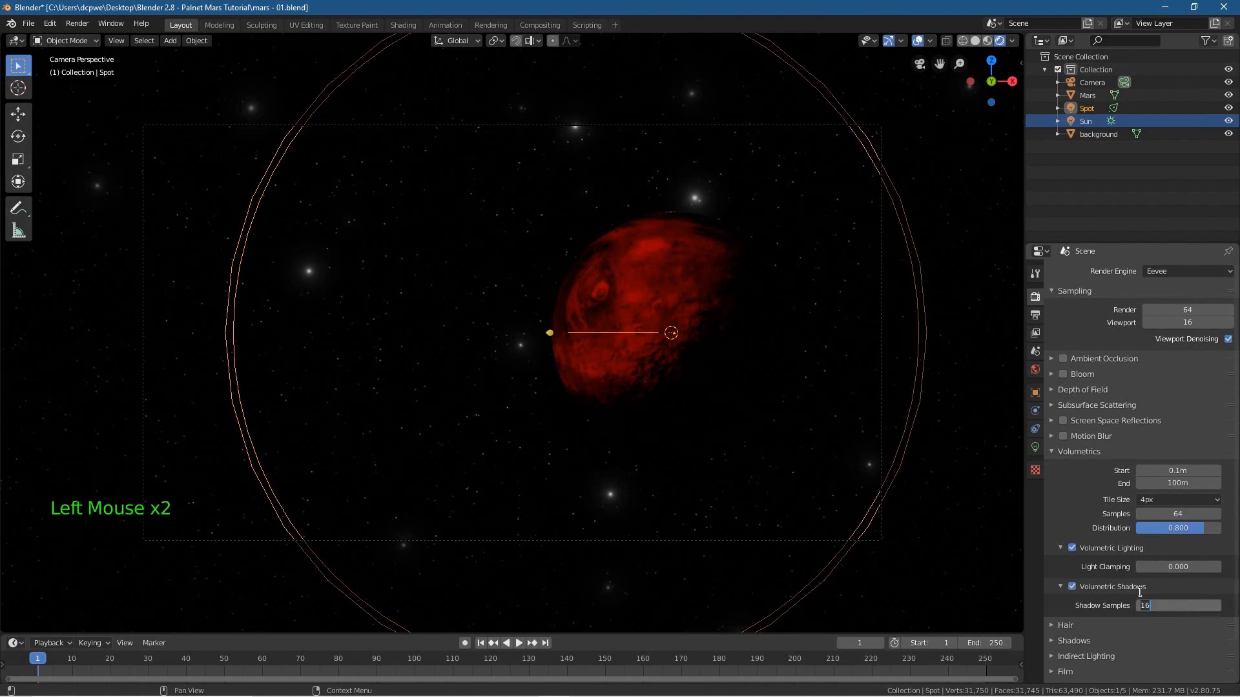
left_click(1076, 510)
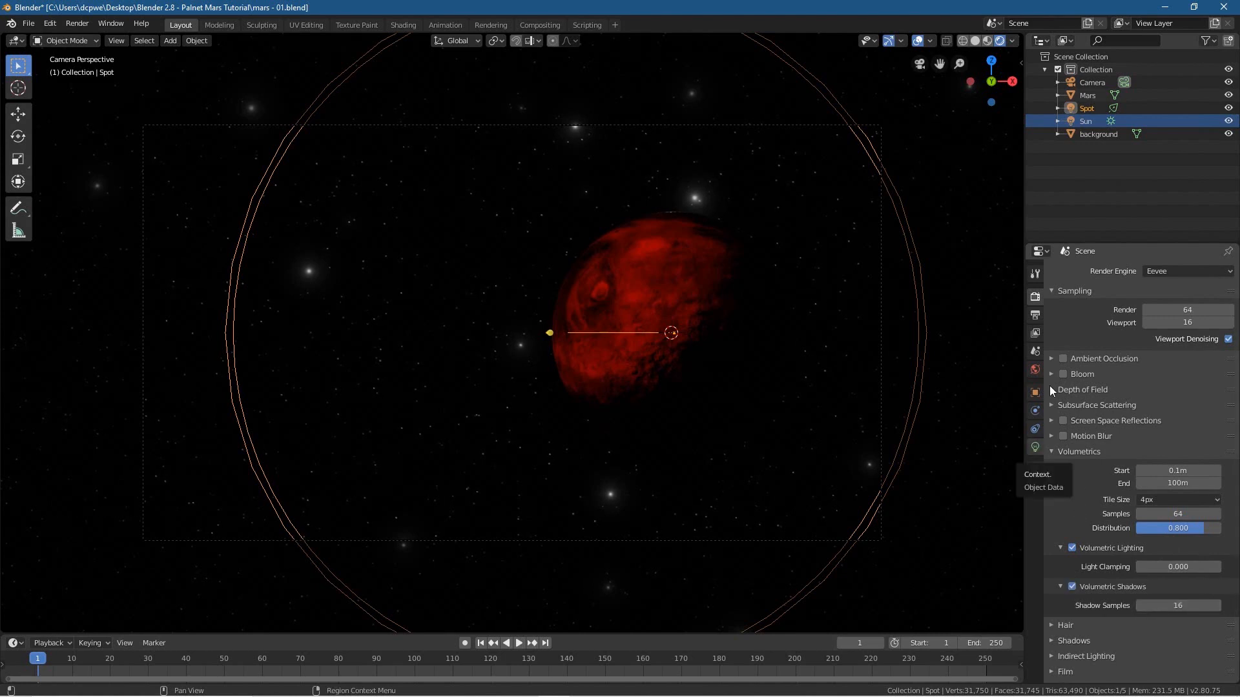
Set the Spot light's power to 40000 W in its light settings
left_click(1085, 109)
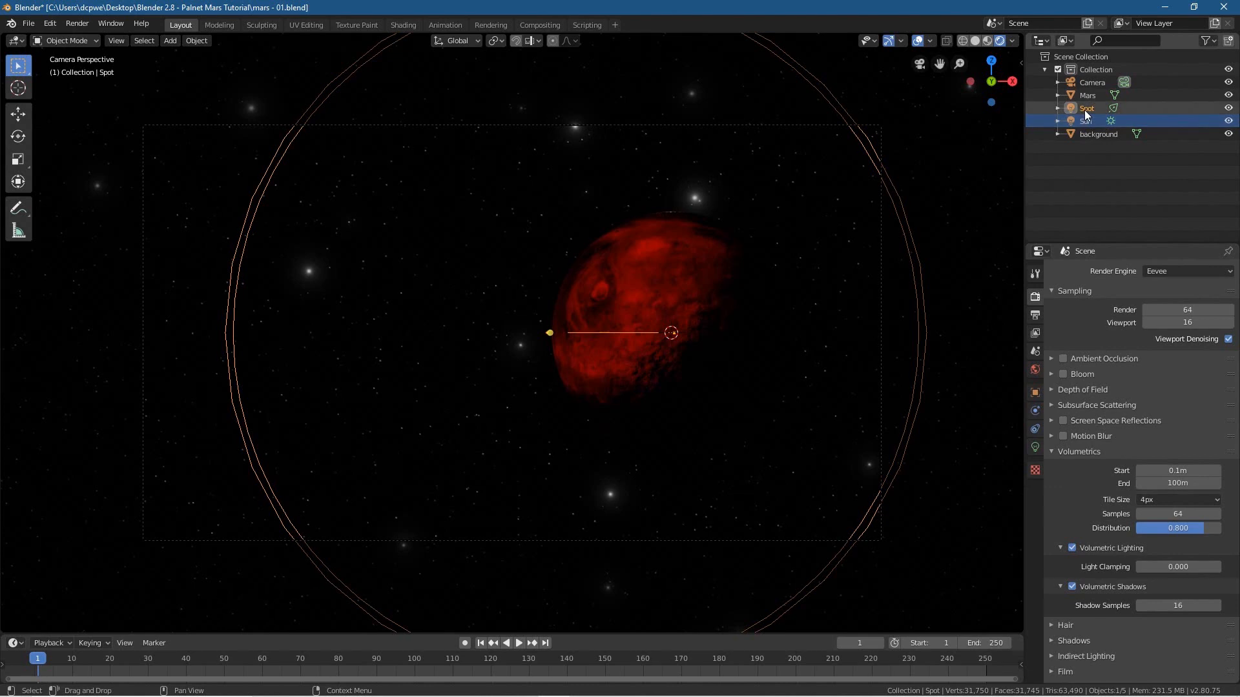
left_click(1036, 449)
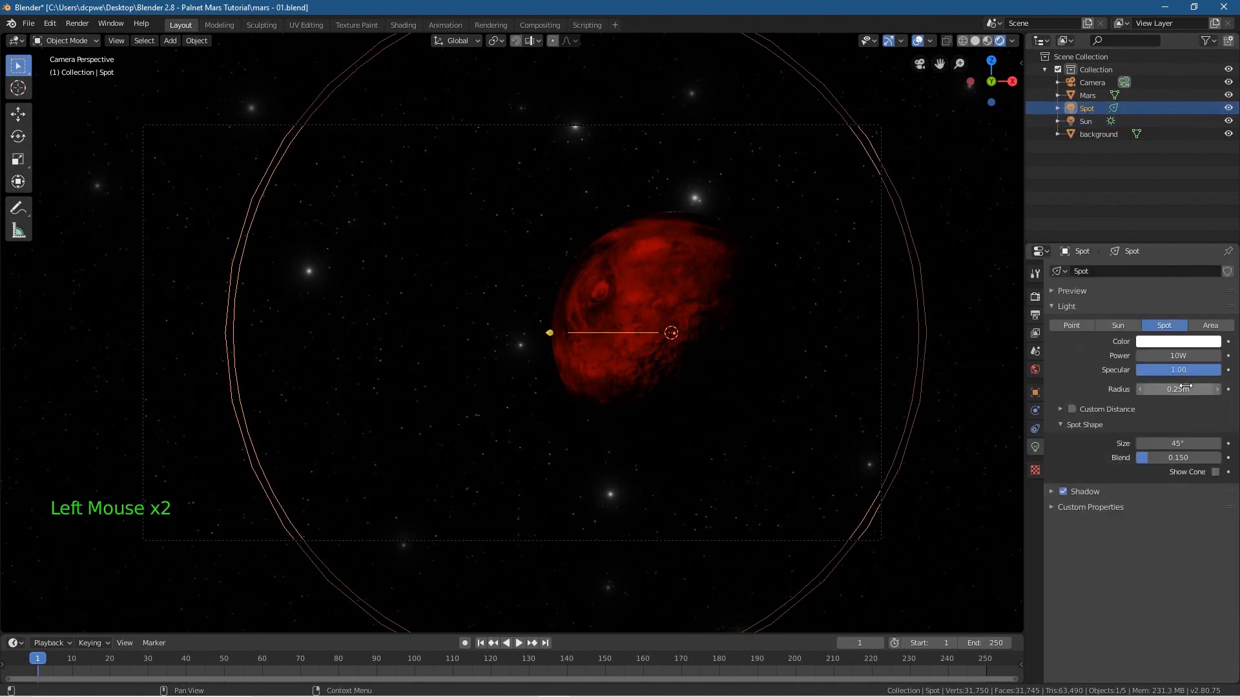
left_click(1201, 360)
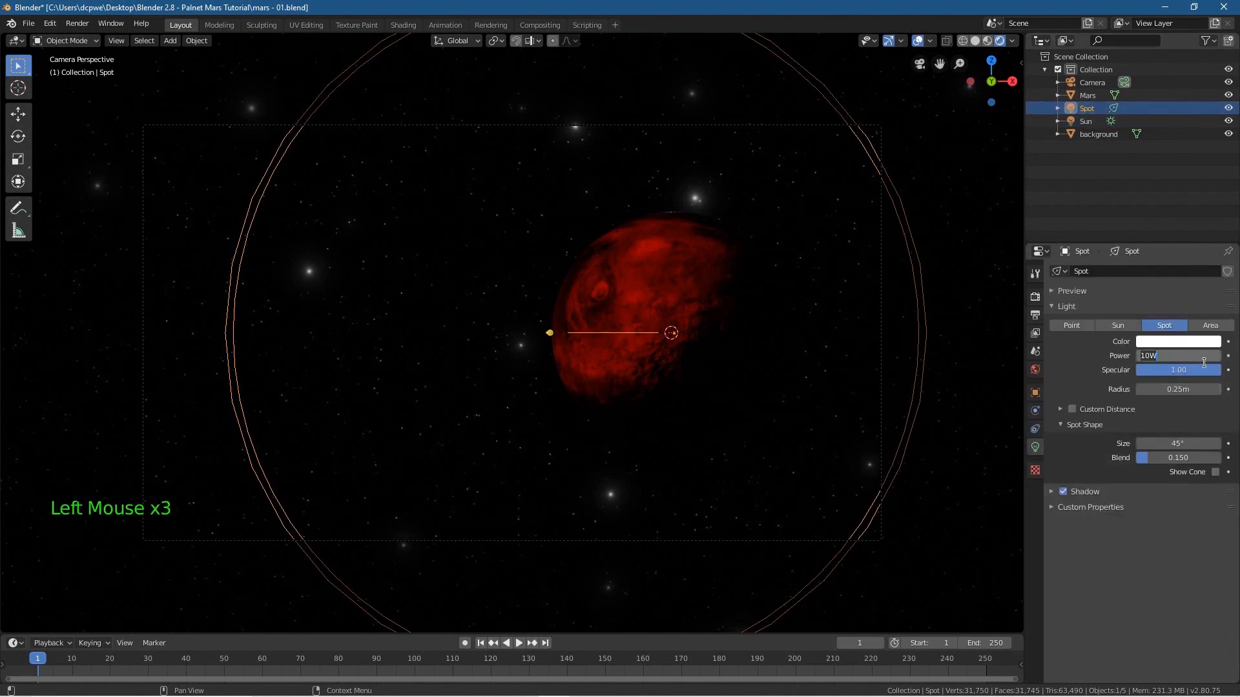
type("40000")
key("Return")
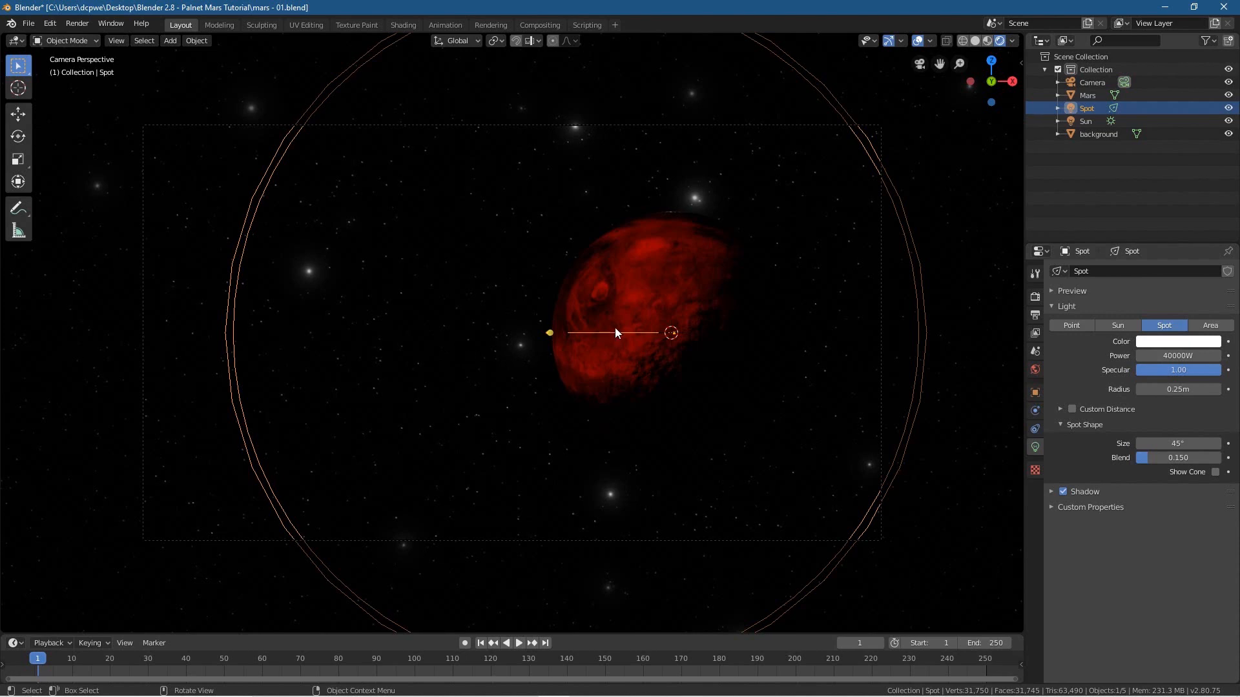
Save the scene as a new incremented file named mars - 02.blend, and return to the Eevee render settings
left_click(29, 23)
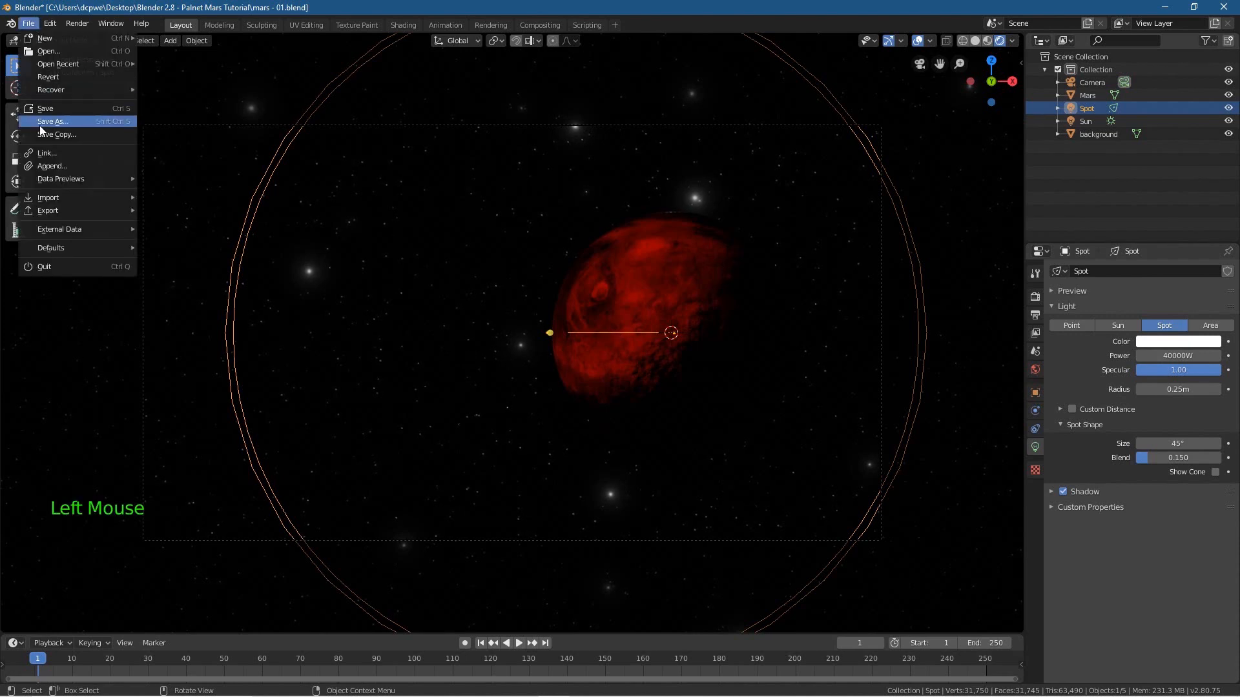
left_click(56, 127)
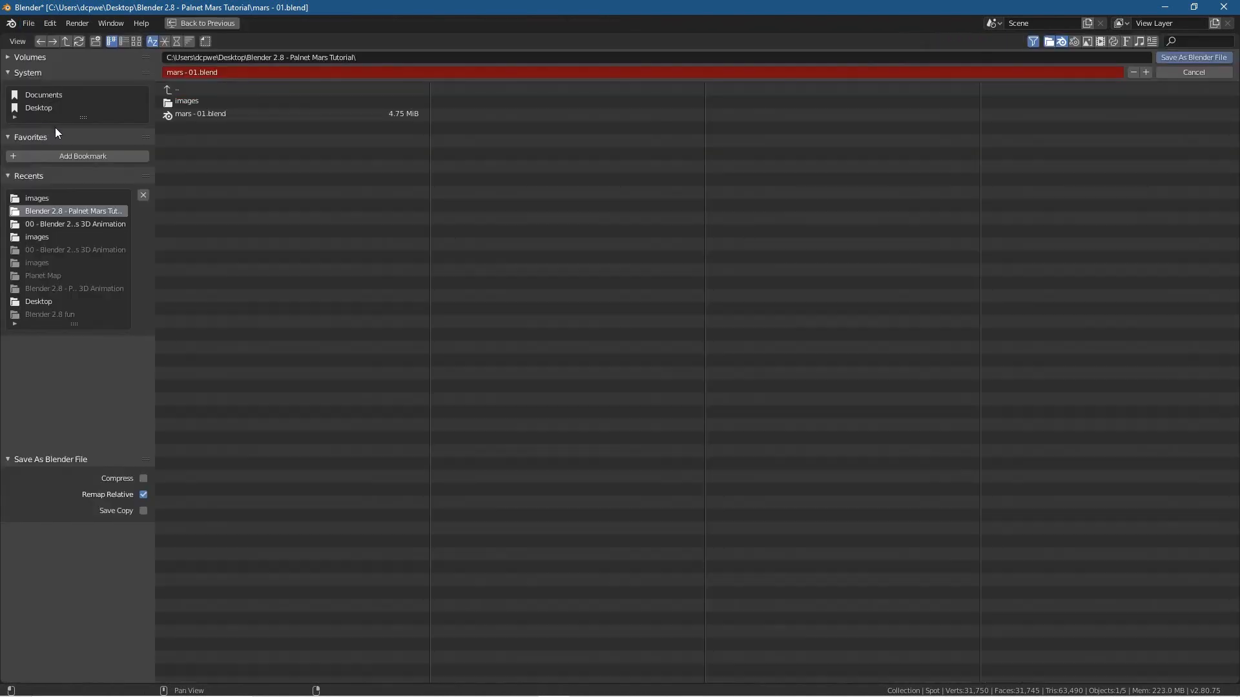
left_click(1145, 72)
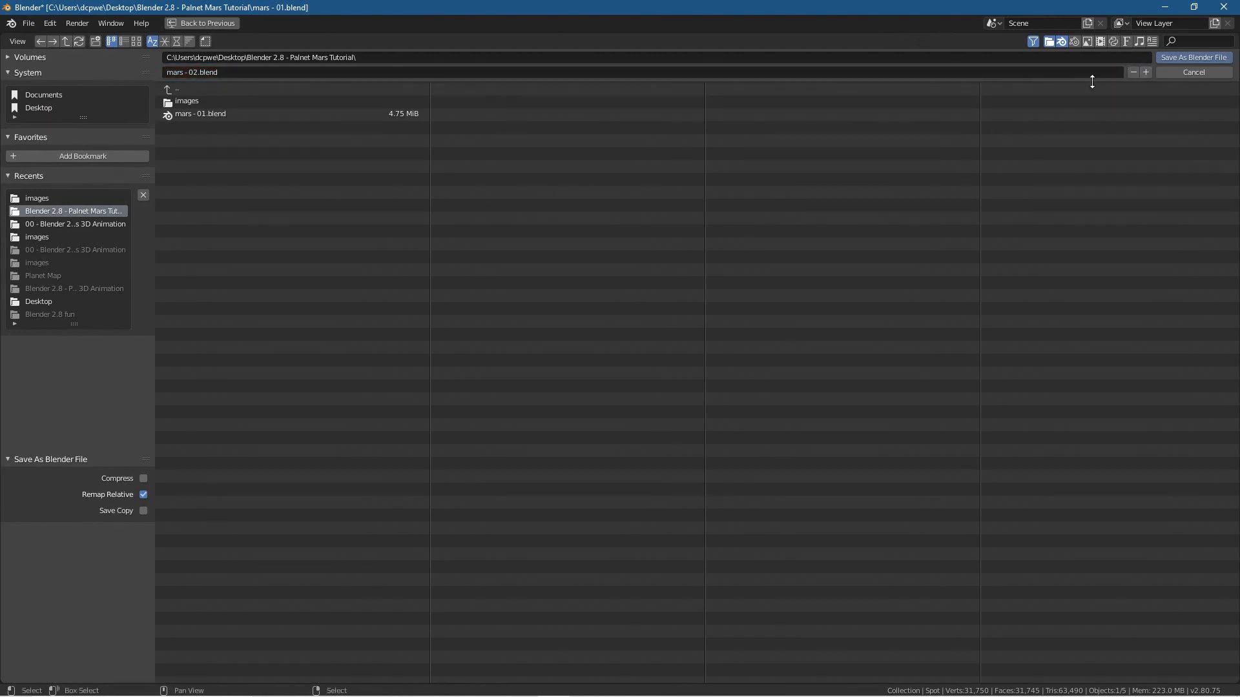
left_click(1187, 59)
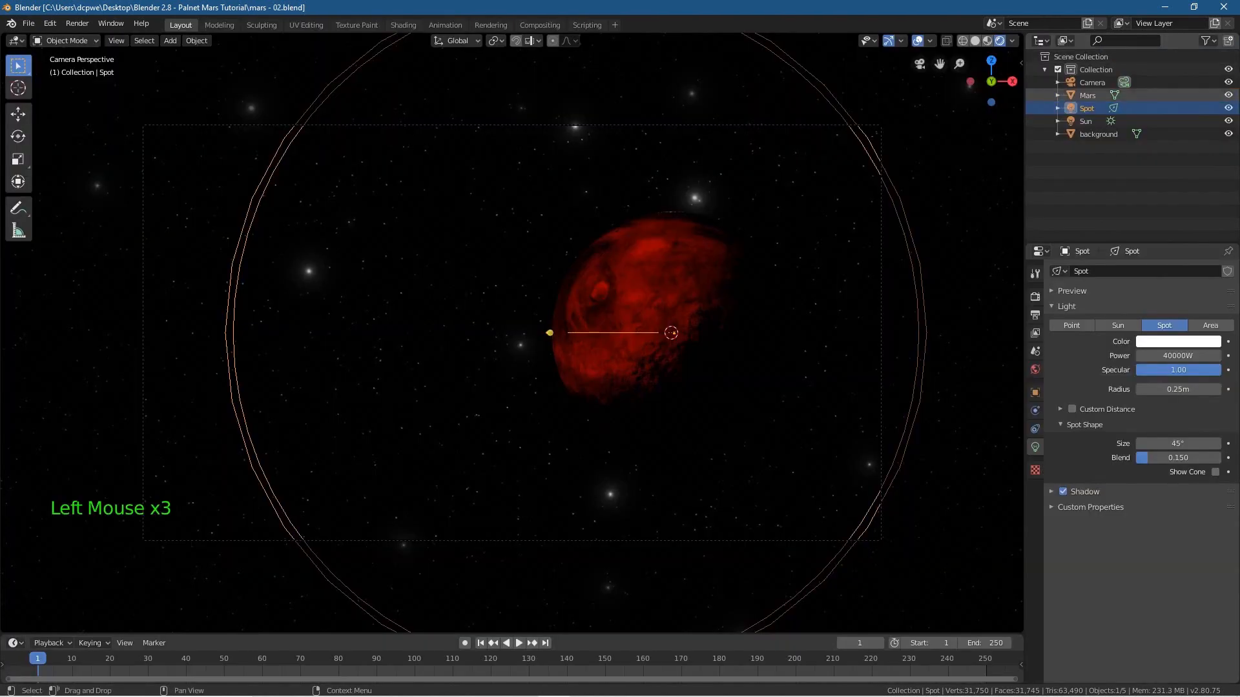
left_click(1036, 297)
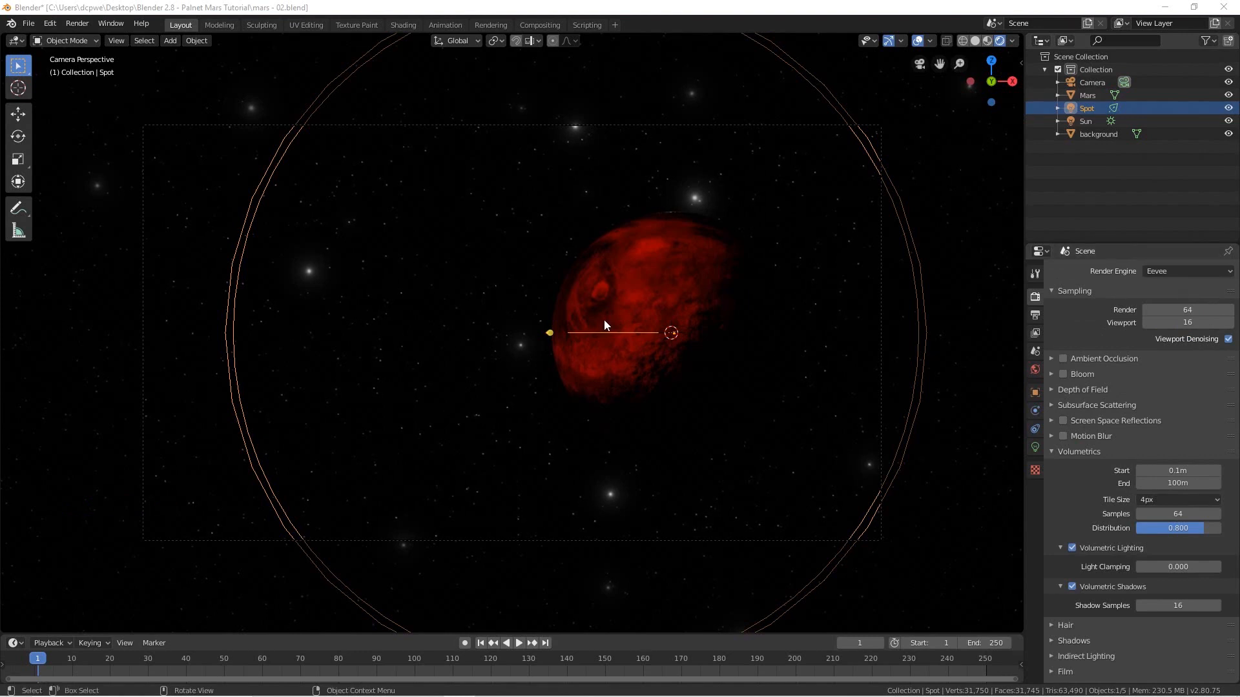
Move the background plane about 19 m along the global Y axis in the solid top view, placing it behind the spot light
left_click(1099, 134)
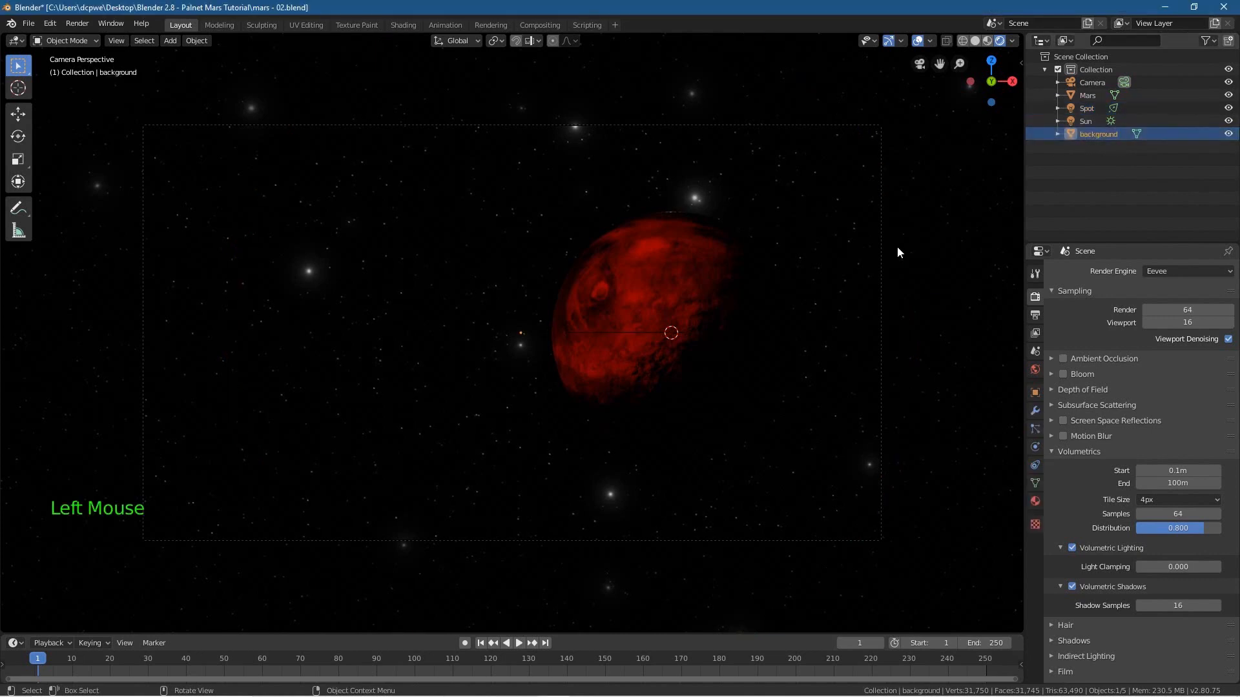
left_click(977, 40)
key("KP_7")
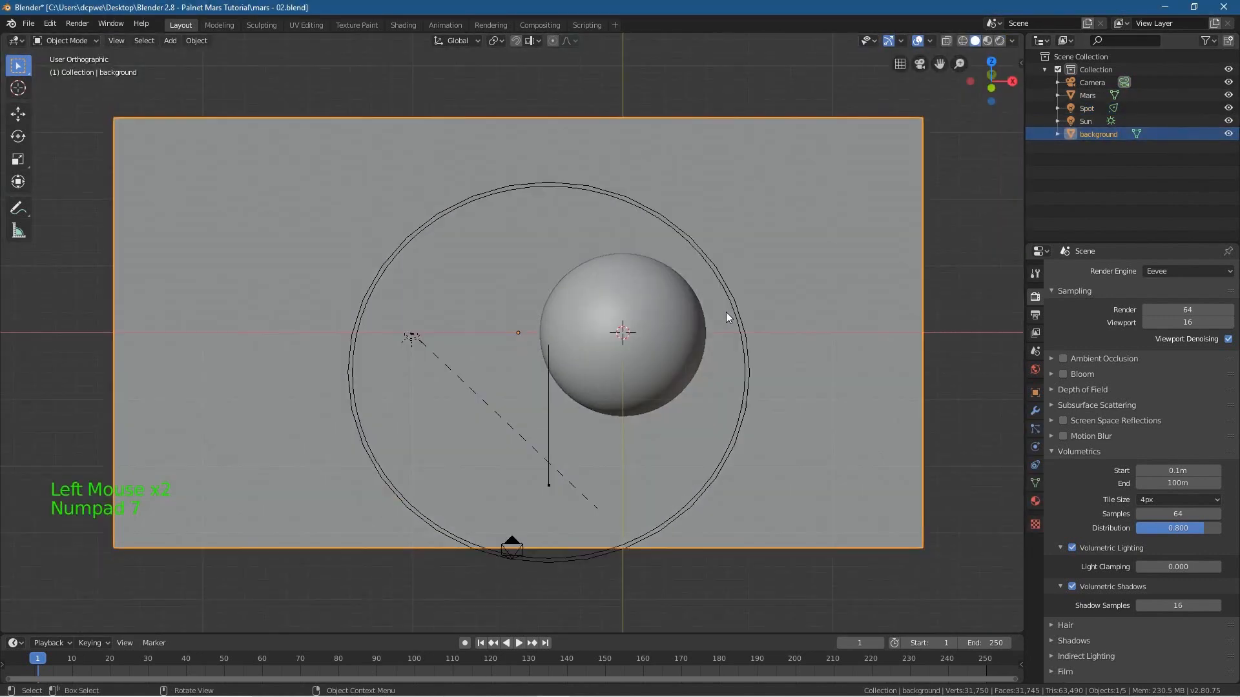
scroll(750, 305, "down", 4)
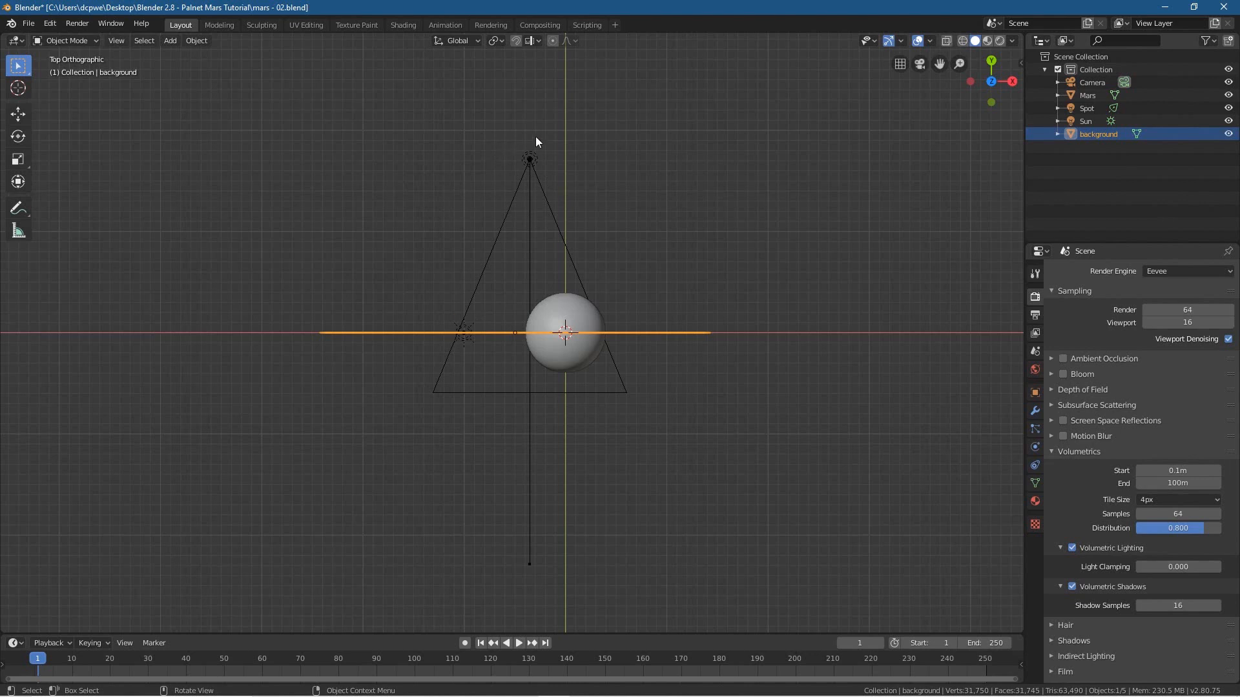
key("g")
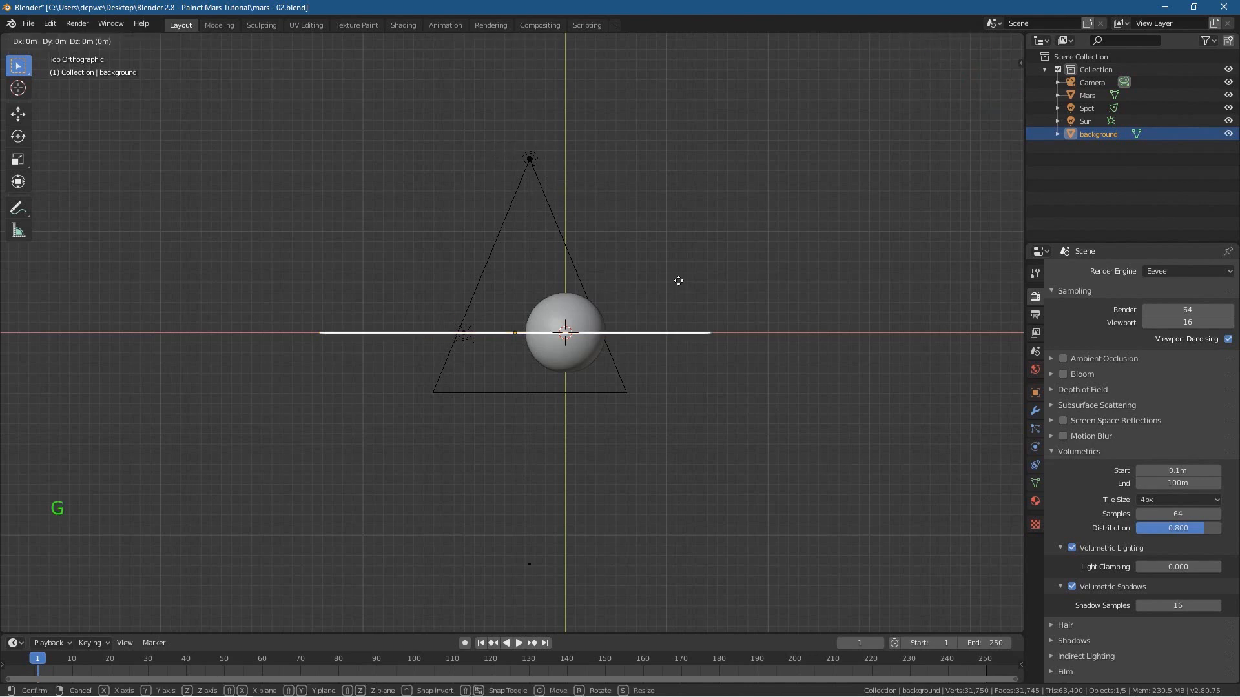
left_click(678, 281)
left_click(1095, 134)
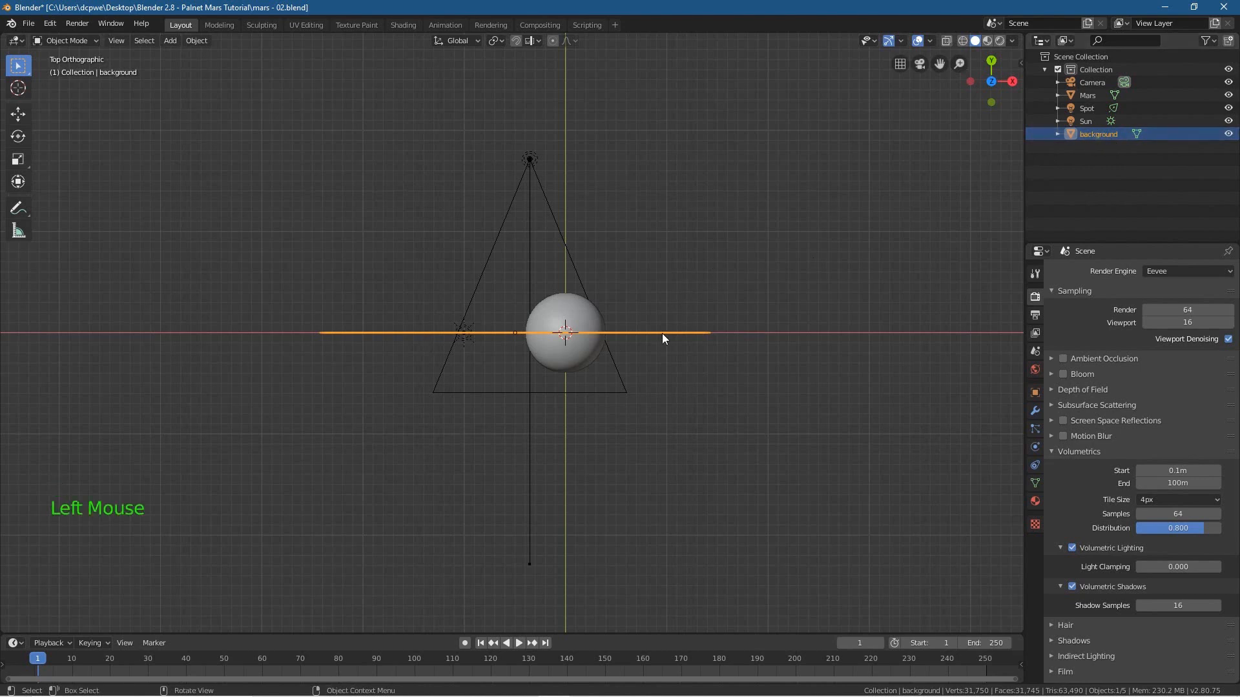
key("g")
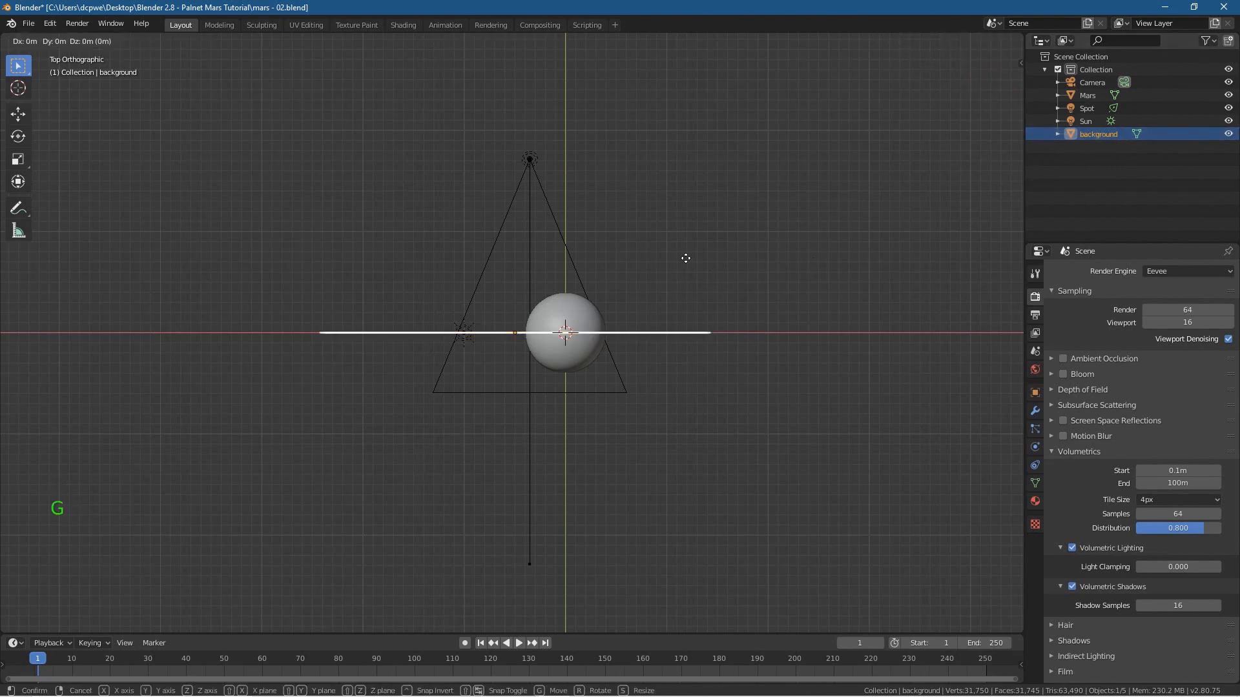
key("y")
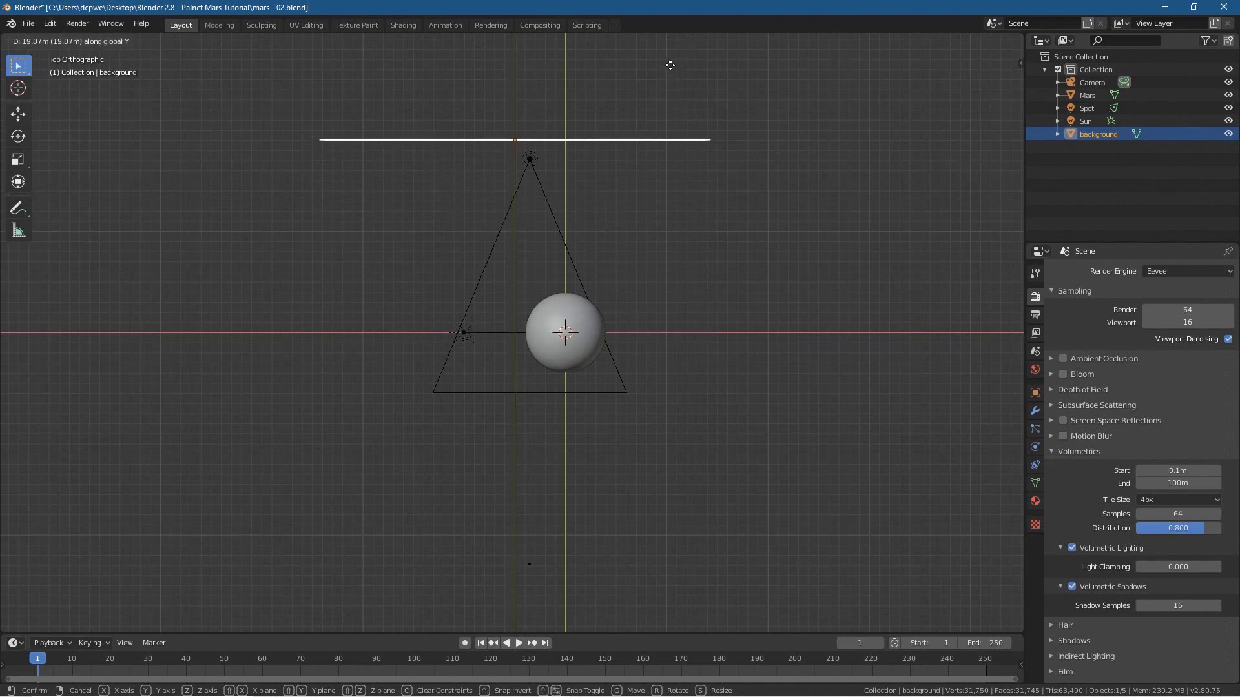
left_click(670, 66)
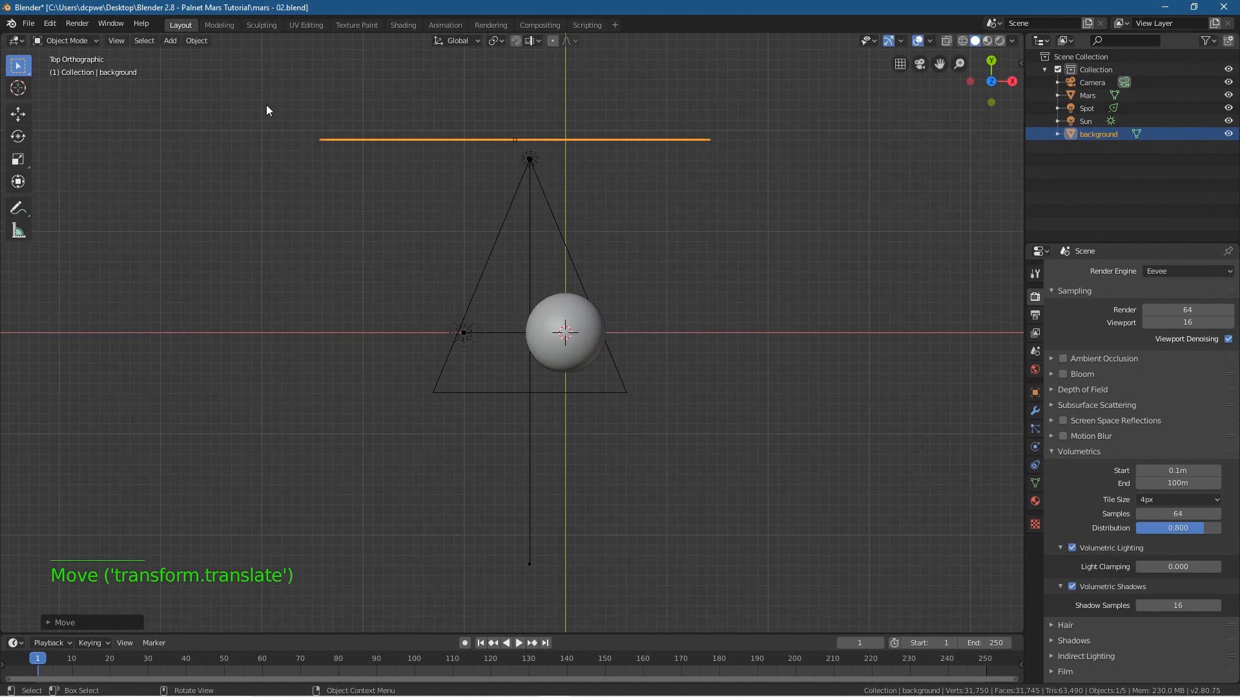
Scale the background plane up to about 1.3 times in the rendered camera view so it extends beyond the camera frame
key("KP_0")
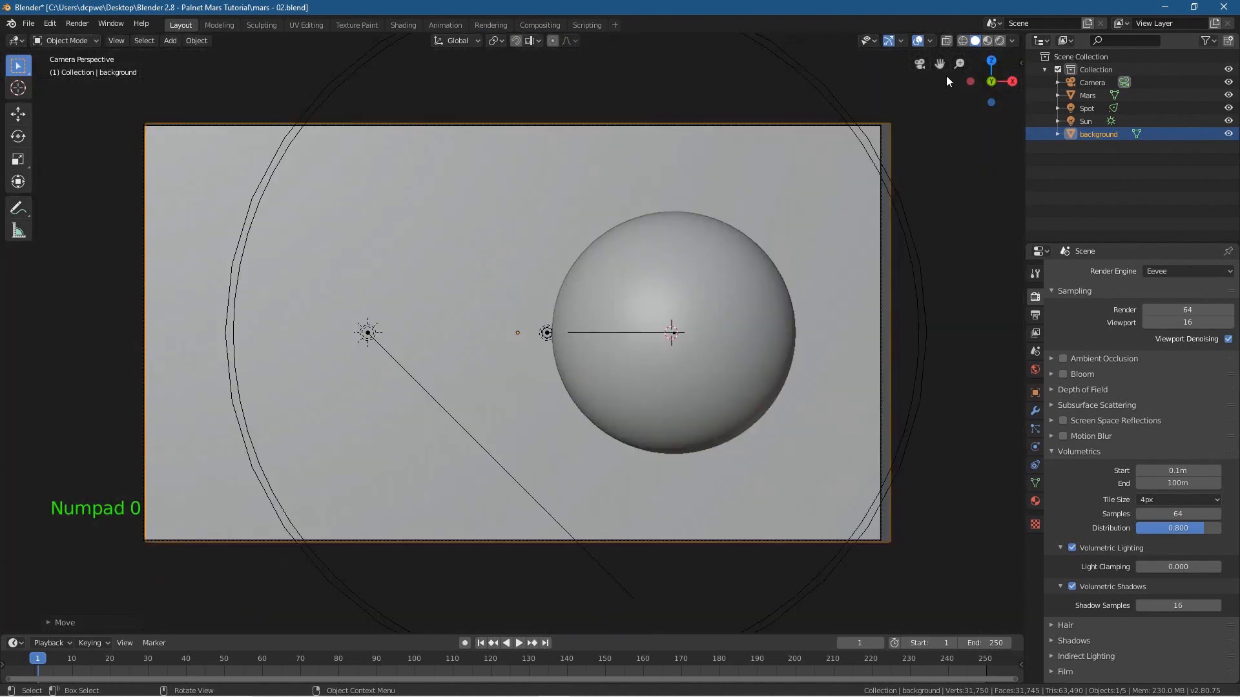
left_click(1001, 40)
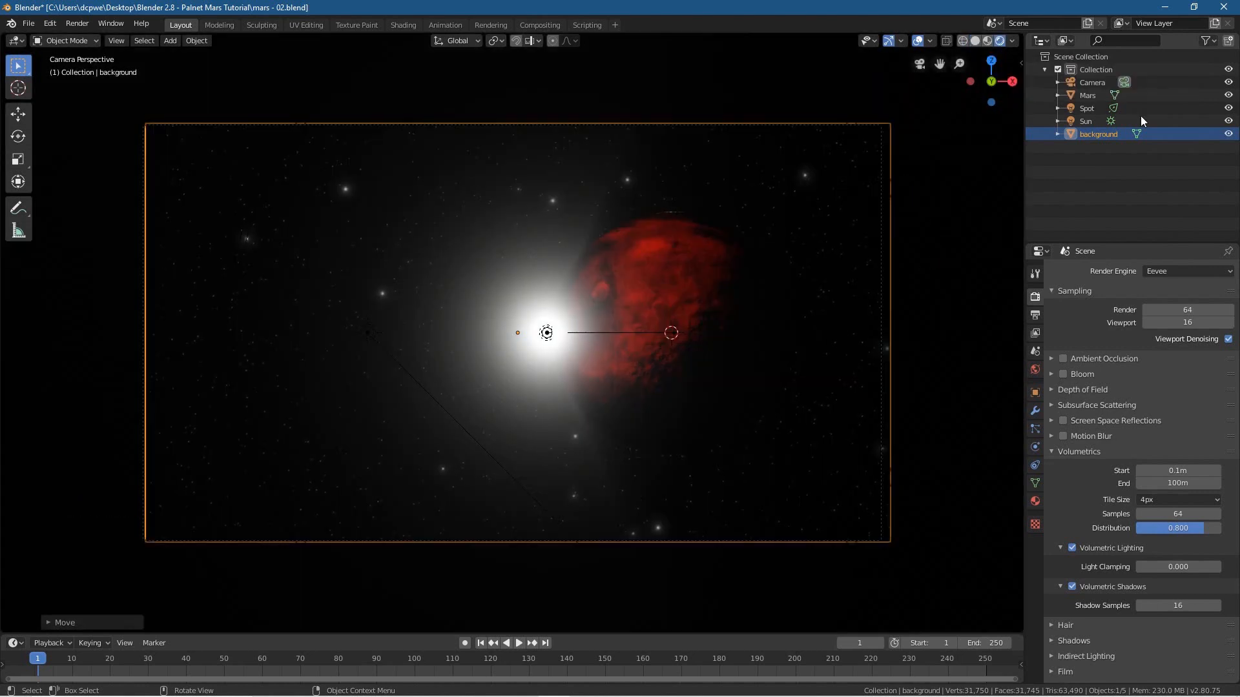
left_click(1092, 134)
key("s")
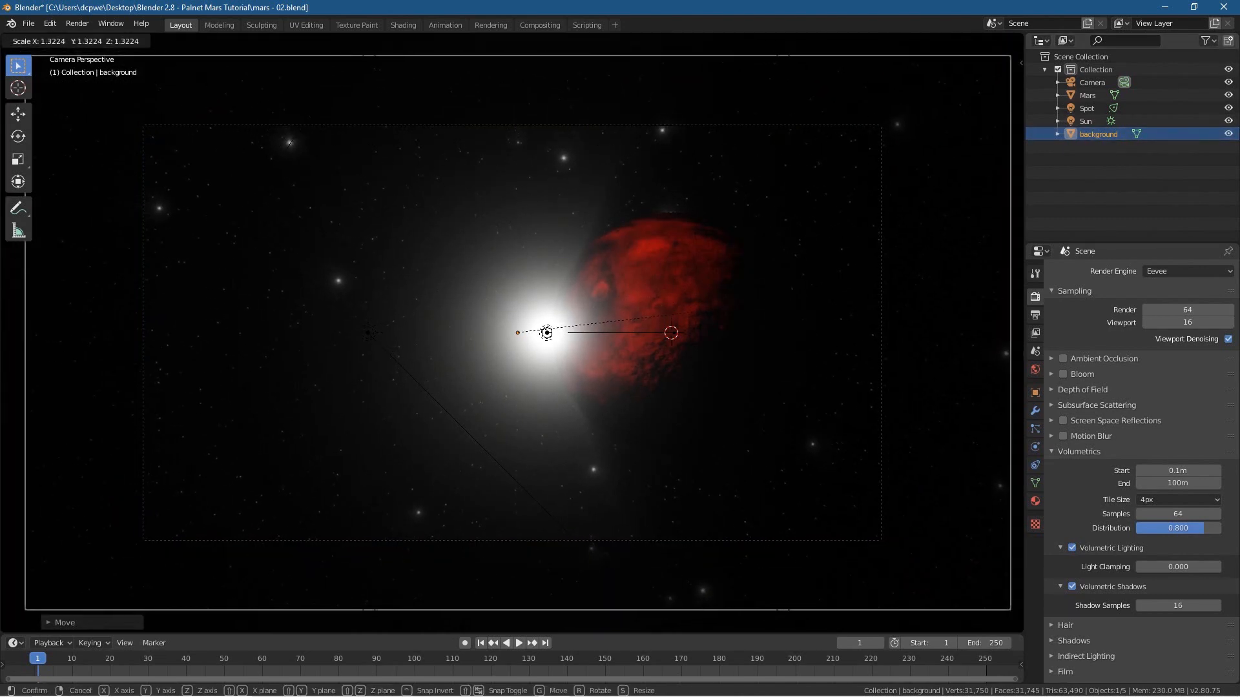
left_click(603, 180)
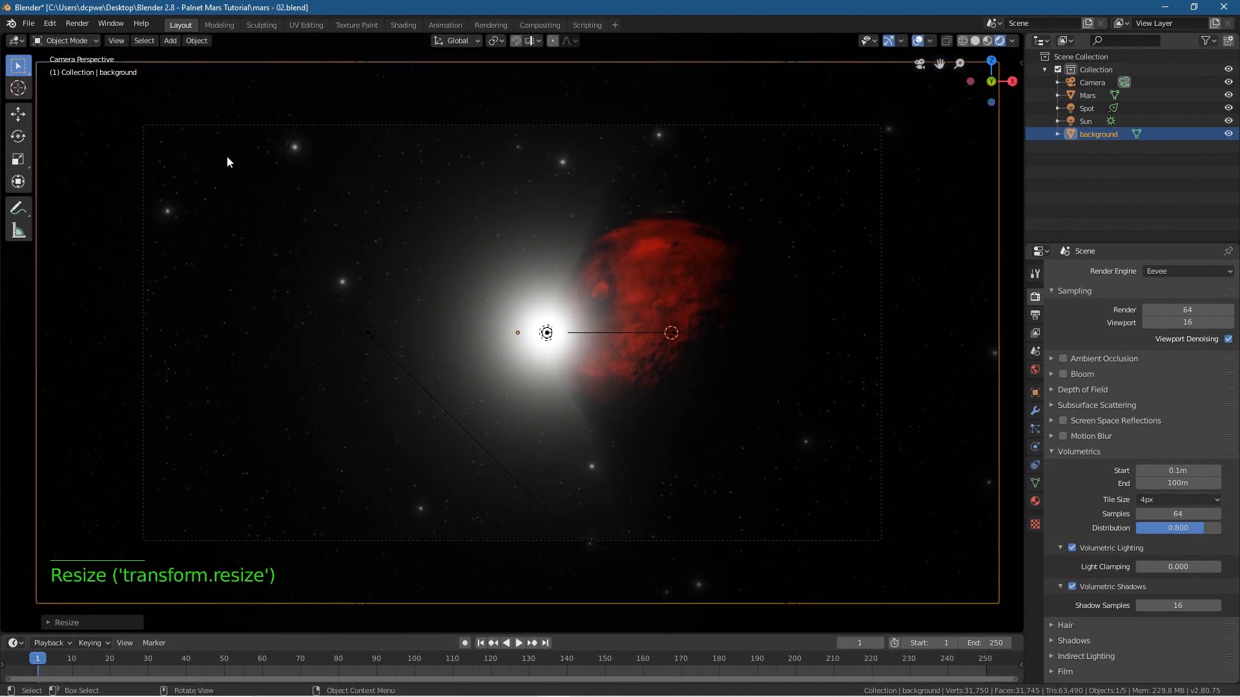
Move the spot light about 0.35 m along the global X axis, towards Mars
left_click(1087, 118)
left_click(1089, 108)
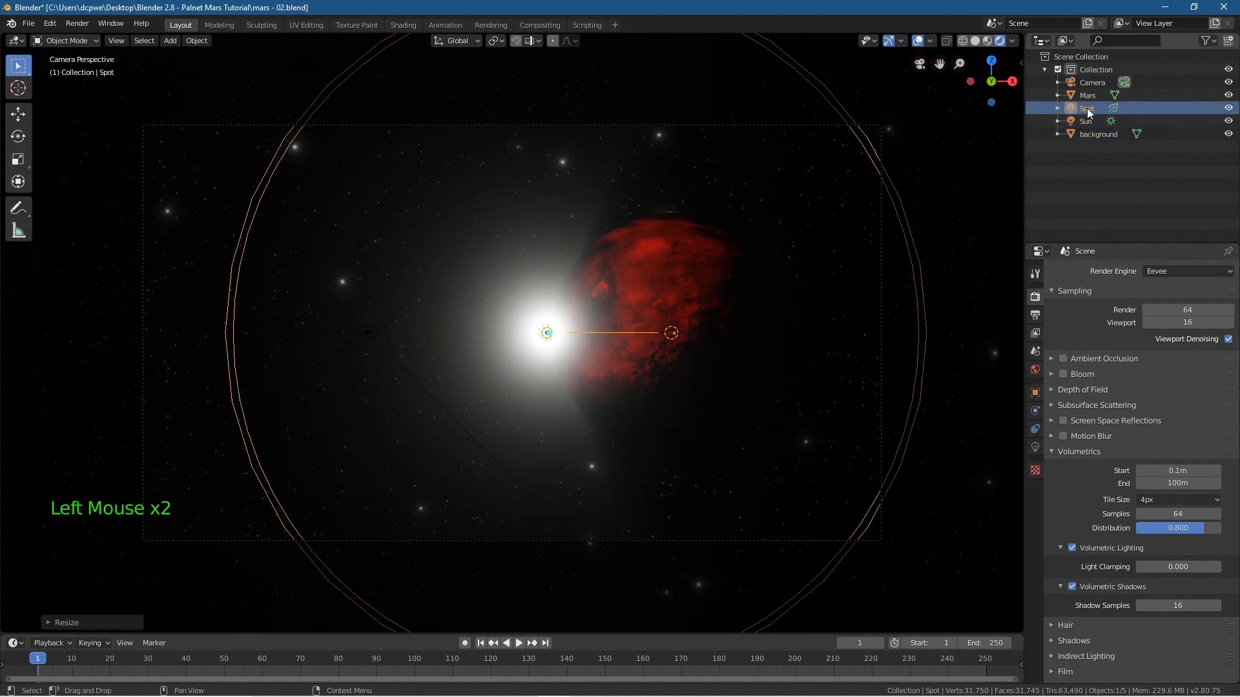
key("g")
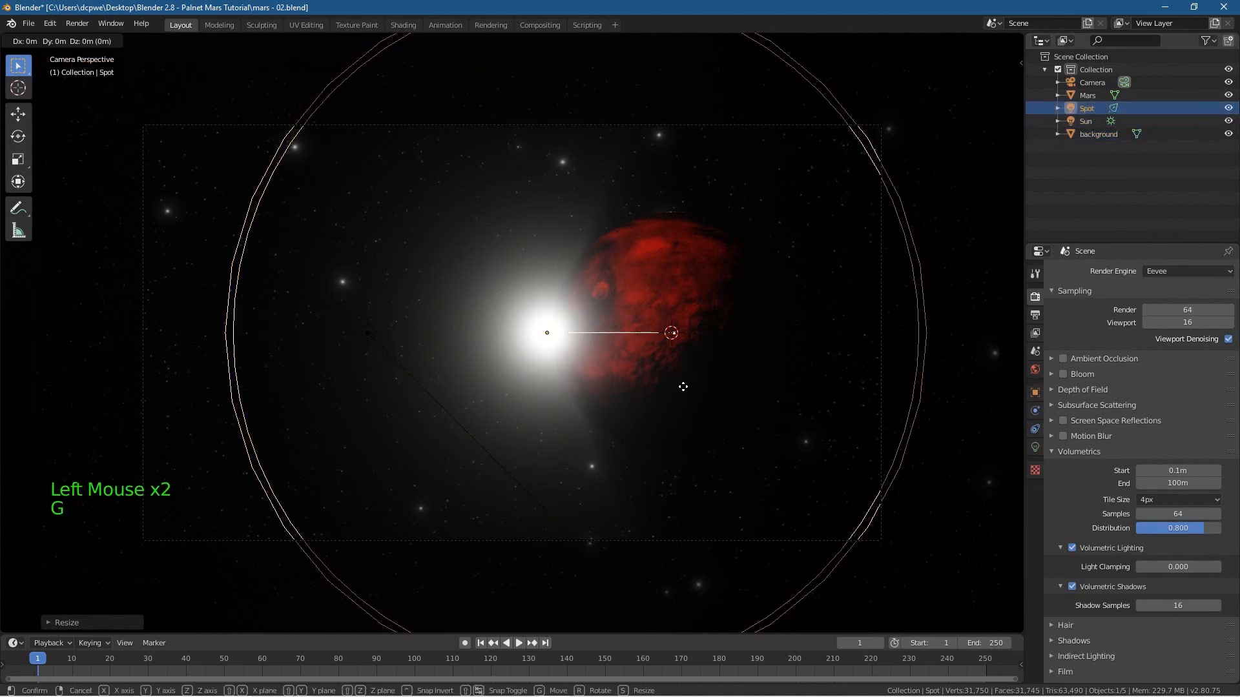
key("x")
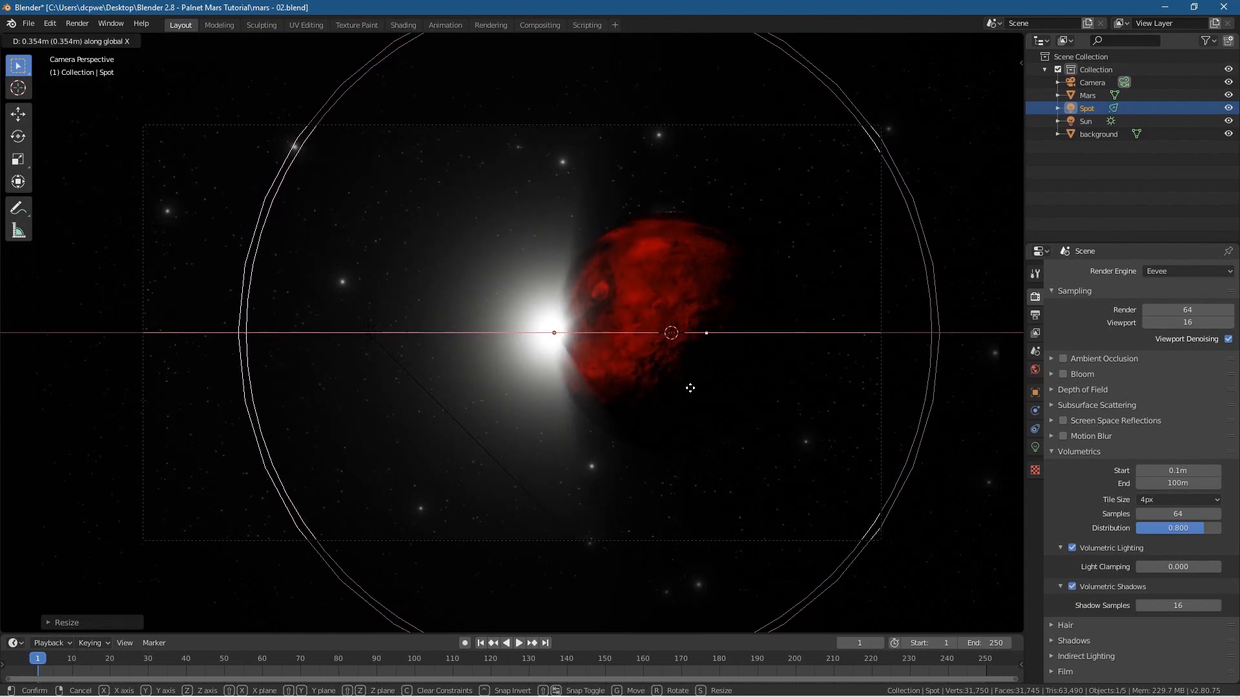
left_click(690, 388)
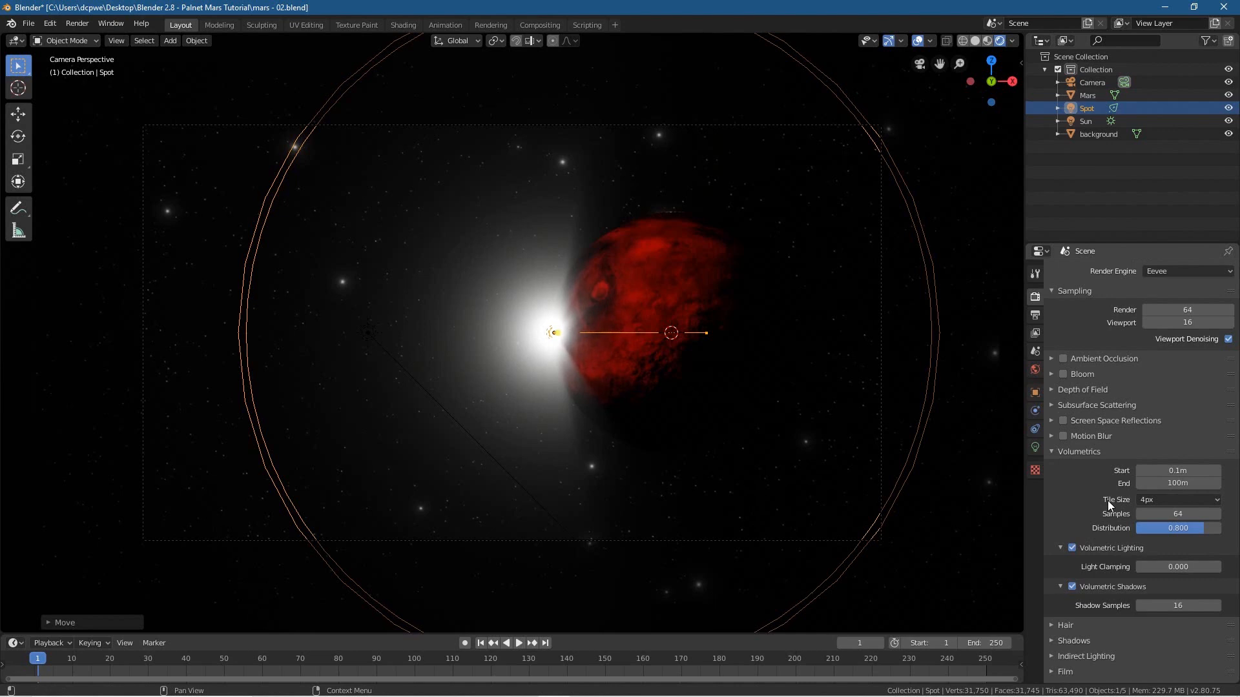
Change the spot light's color to a saturated orange
left_click(1088, 110)
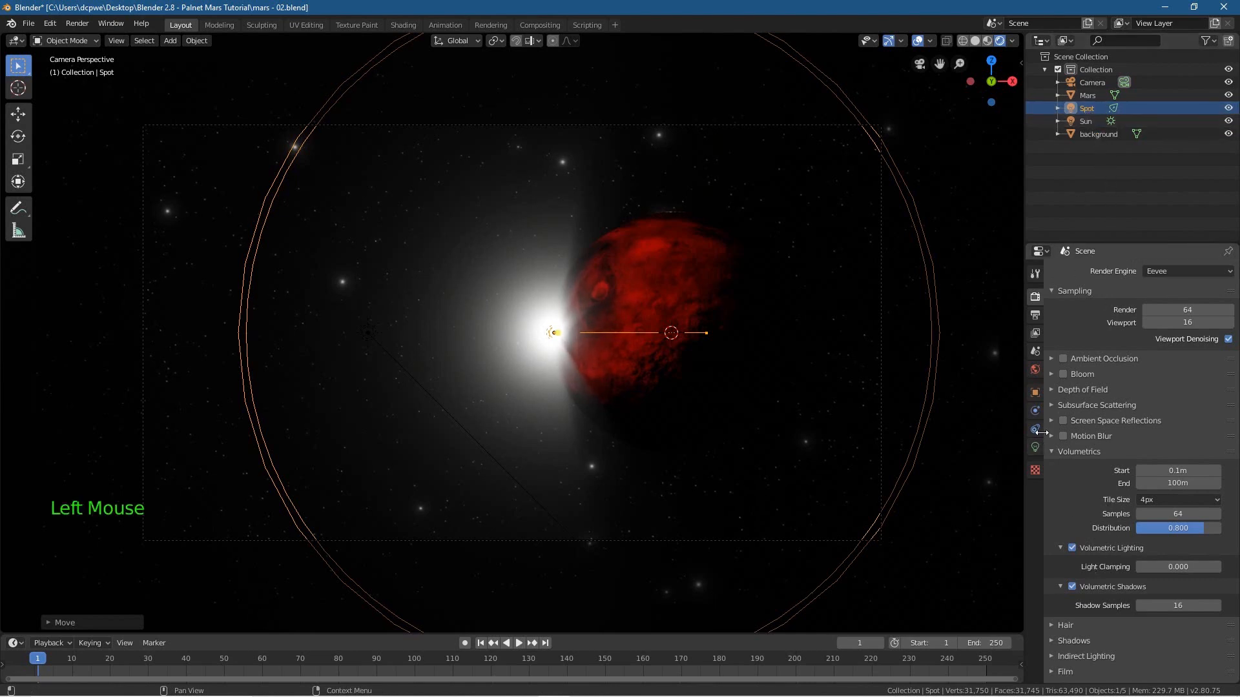
left_click(1036, 448)
left_click(1176, 346)
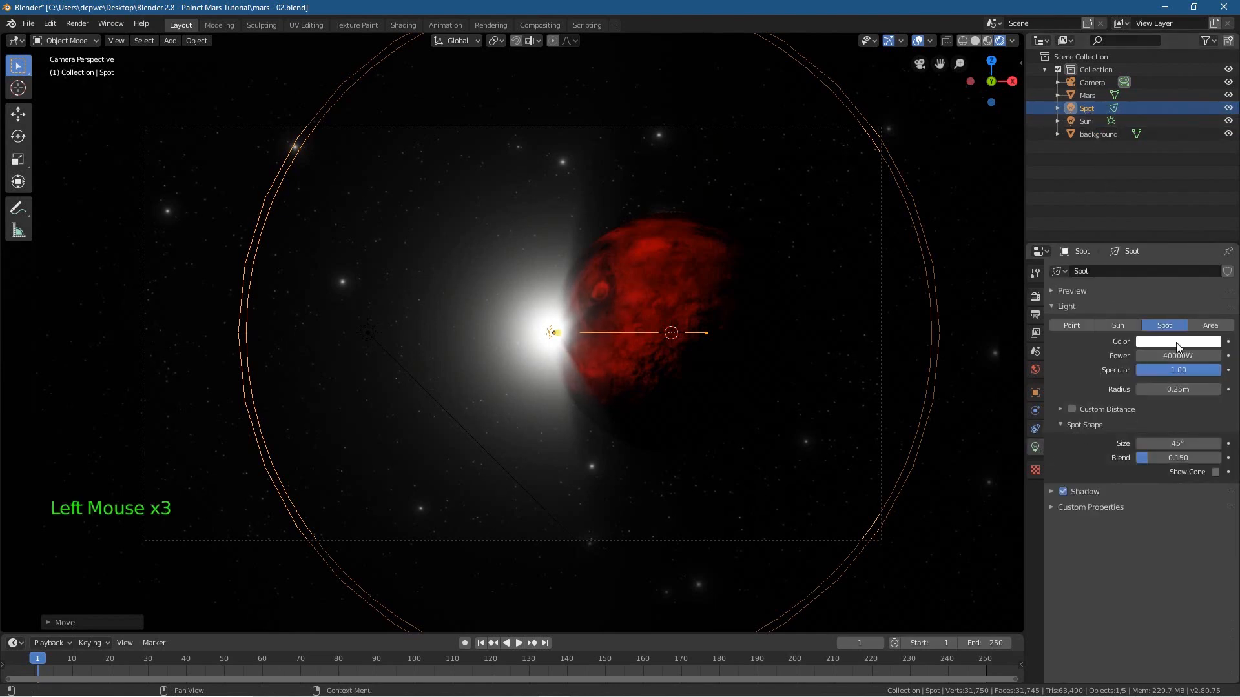
mouse_move(1147, 245)
left_mouse_down()
mouse_move(1124, 255)
mouse_move(1140, 263)
mouse_move(1112, 193)
mouse_move(1144, 169)
mouse_move(1195, 191)
mouse_move(1172, 173)
mouse_move(1195, 192)
mouse_move(1201, 228)
mouse_move(1156, 263)
mouse_move(1122, 249)
mouse_move(1136, 261)
left_mouse_up()
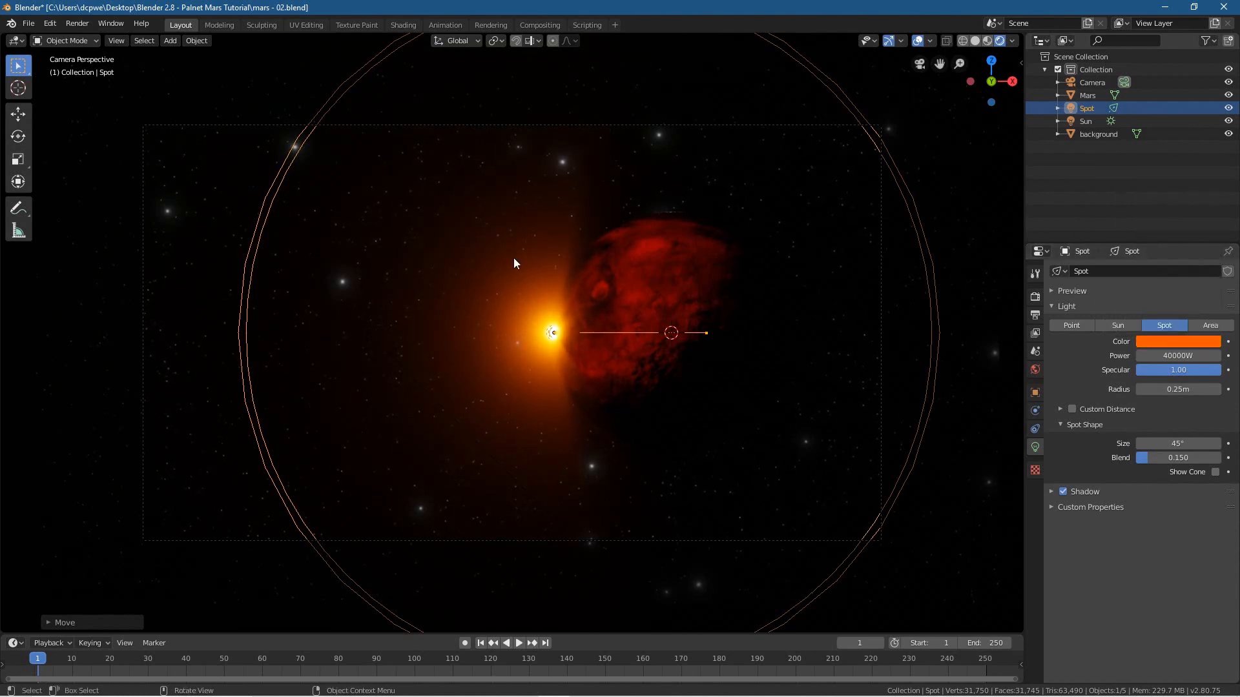
Save the project as a new incremented file, mars - 03.blend
left_click(29, 23)
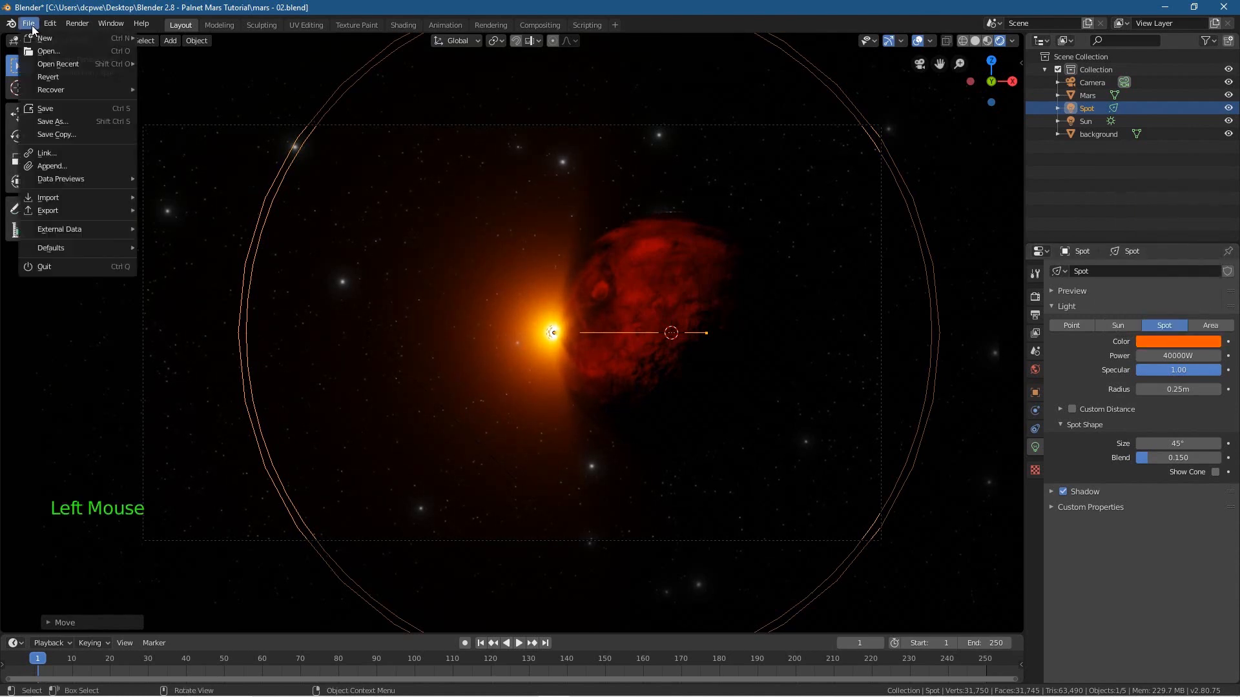
left_click(68, 128)
left_click(1147, 72)
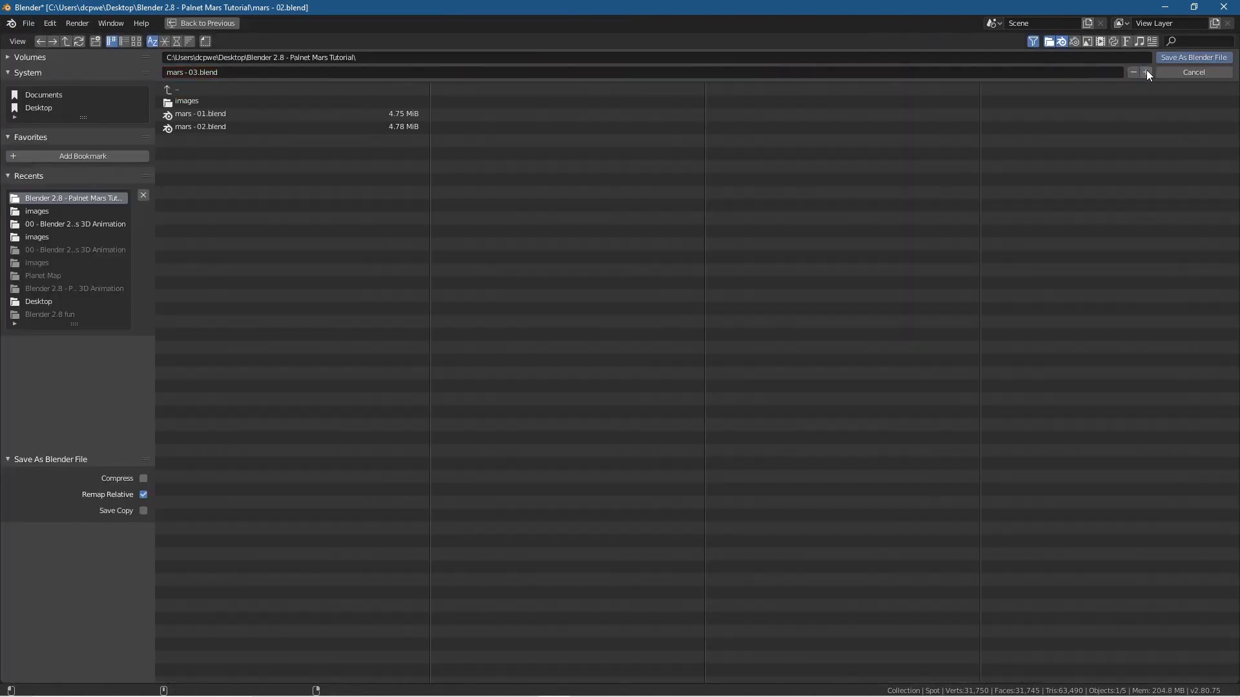
left_click(1197, 56)
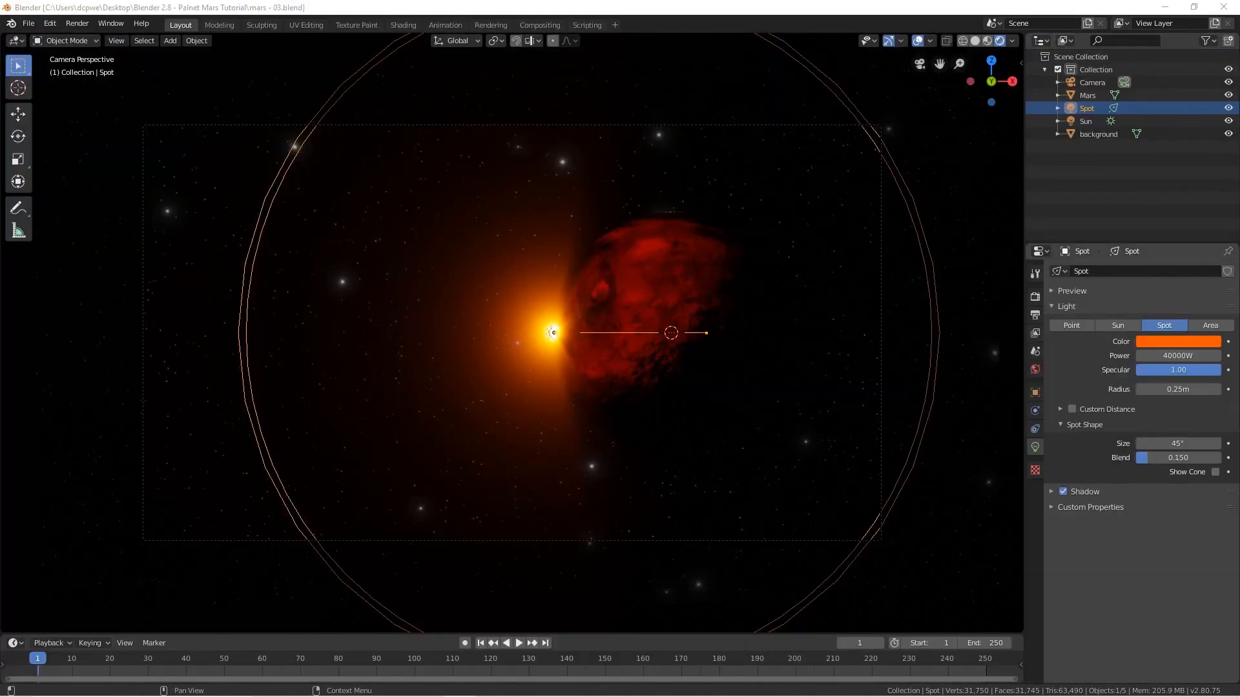
Add a cube empty at the center of Mars and scale it to about 4.1 so it encloses the planet
left_click(673, 358)
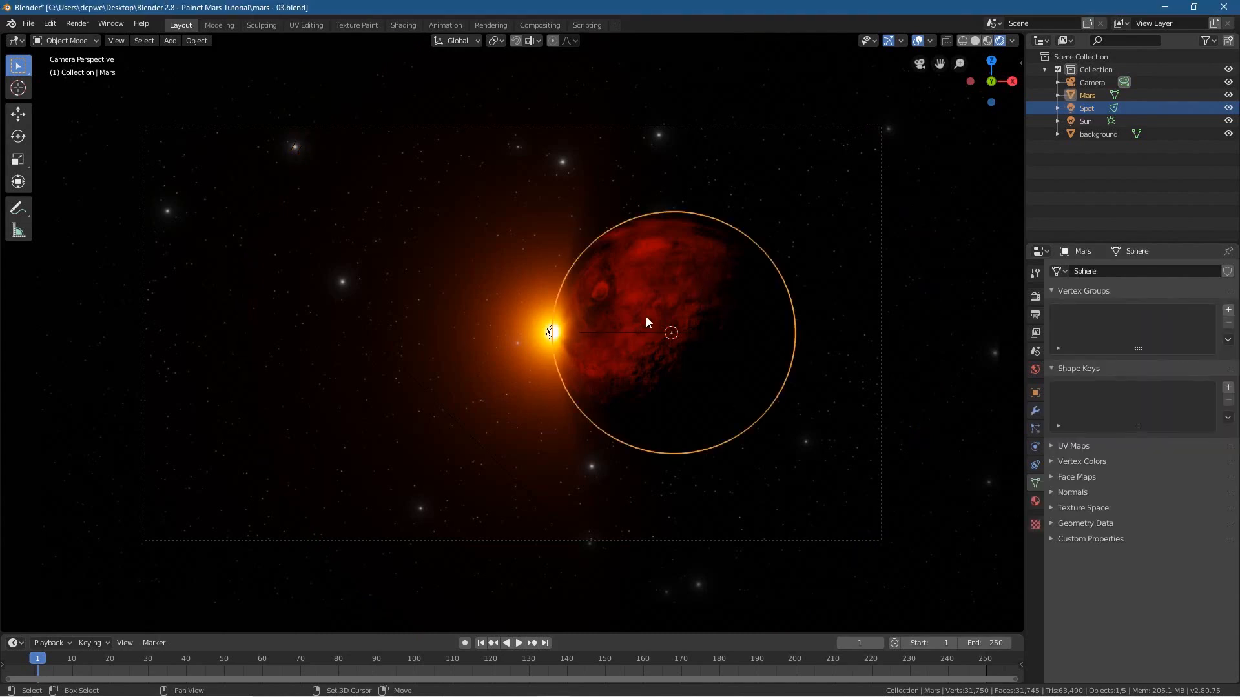
key("shift+a")
mouse_move(646, 317)
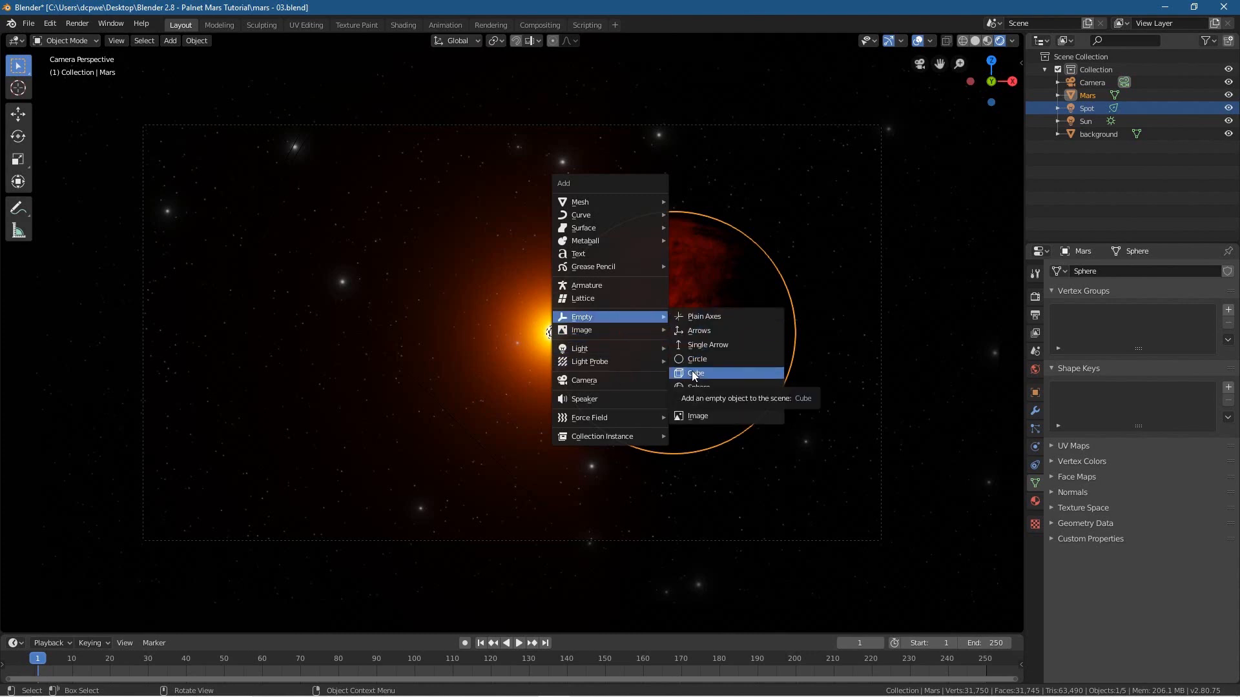
left_click(694, 374)
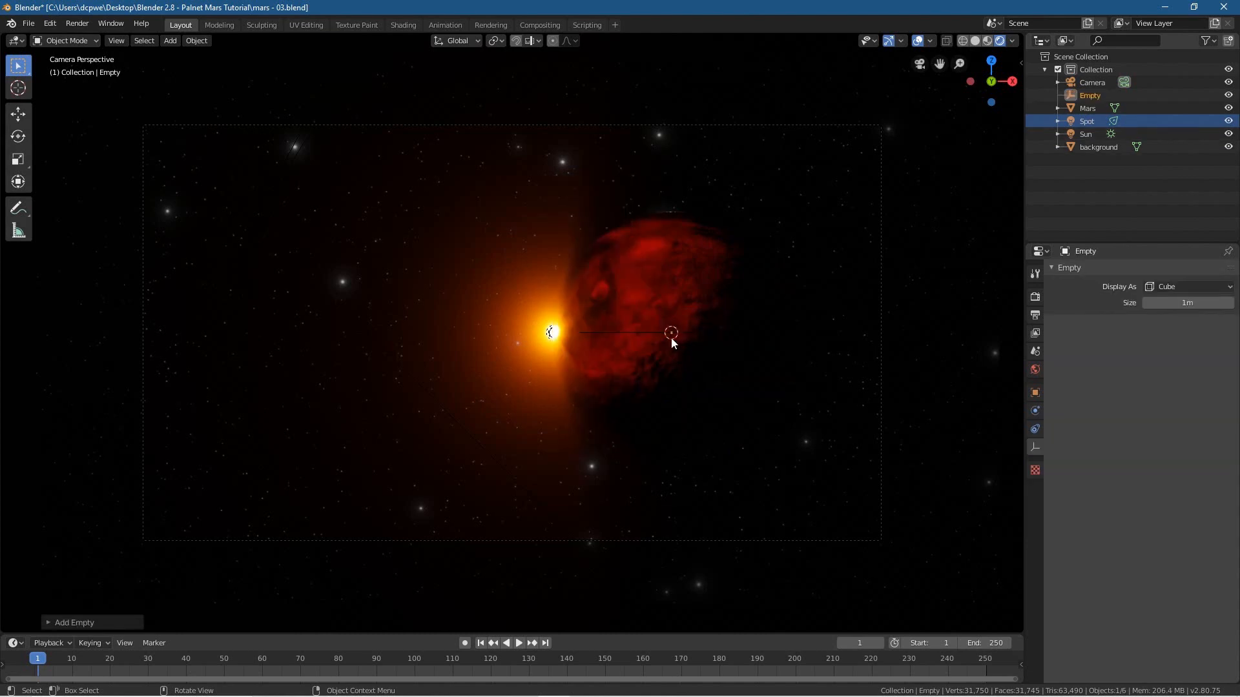
key("s")
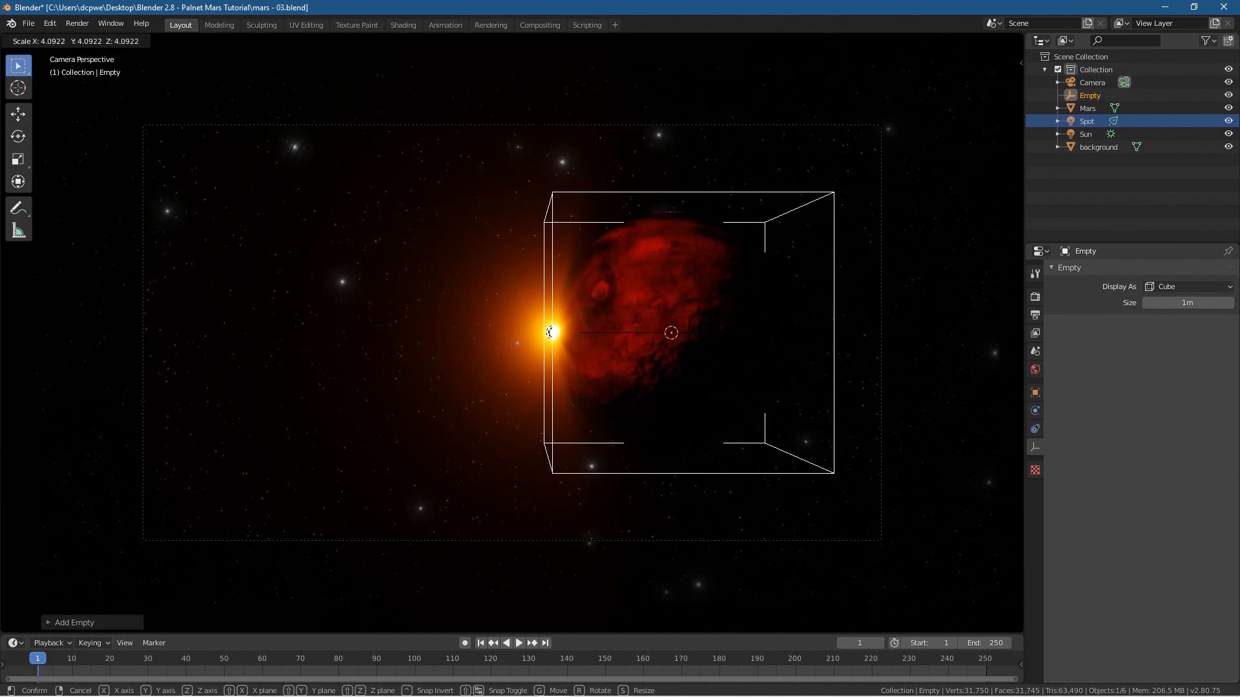
left_click(549, 332)
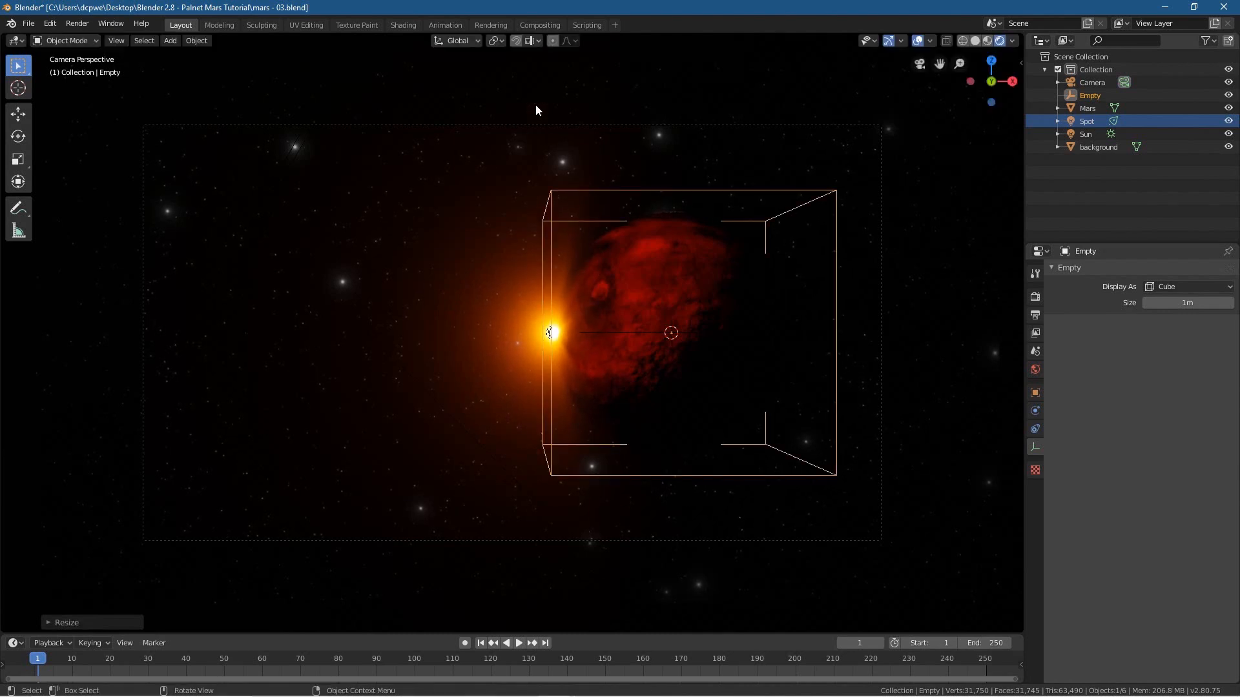
Parent Mars to the empty using the Object parenting option
left_click(1076, 115)
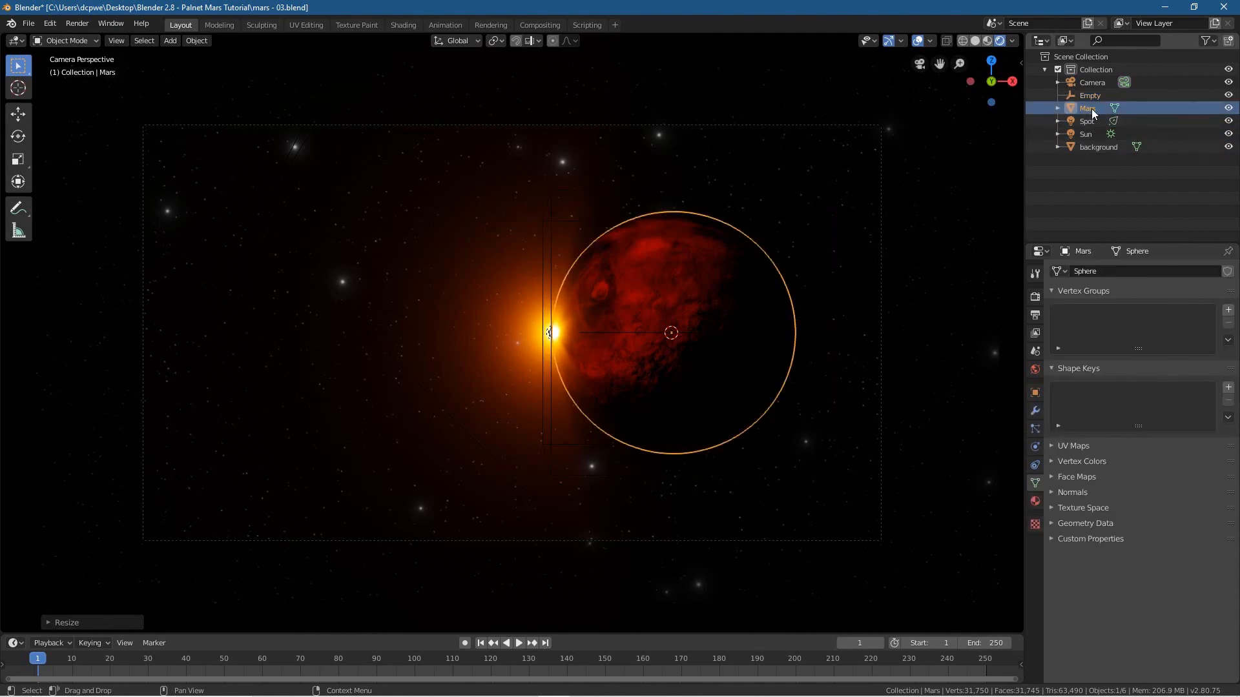
left_click(1090, 95, "ctrl")
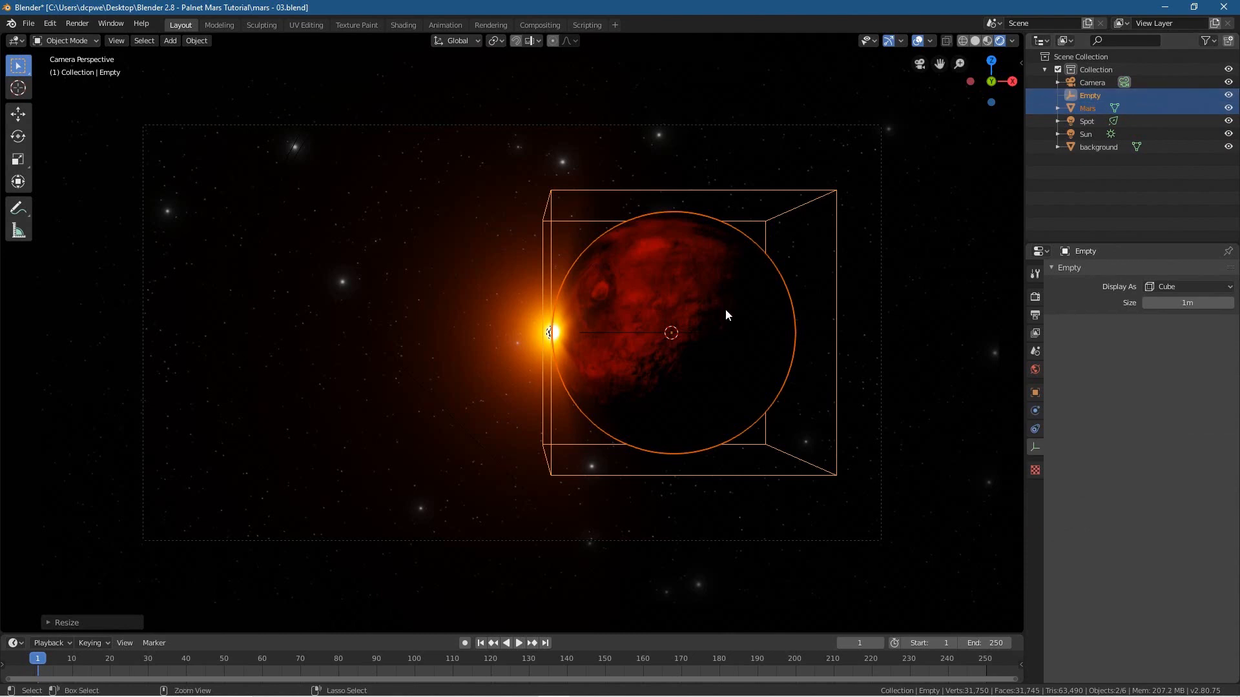
key("ctrl+p")
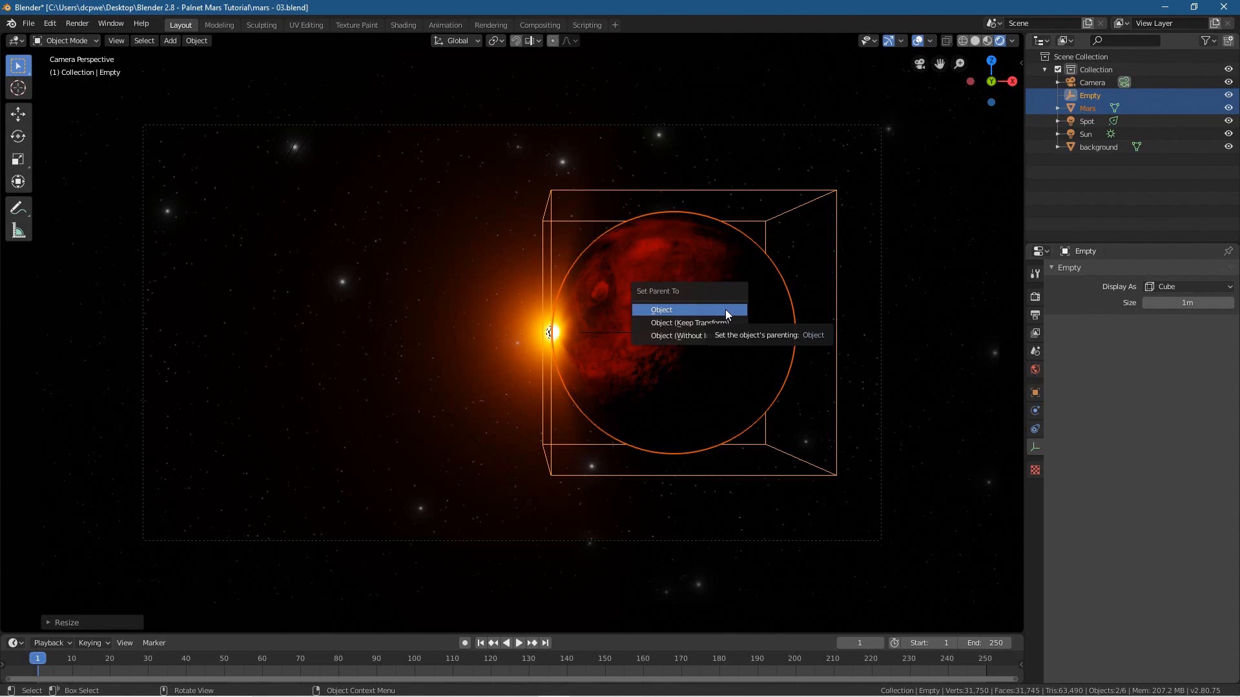
left_click(726, 310)
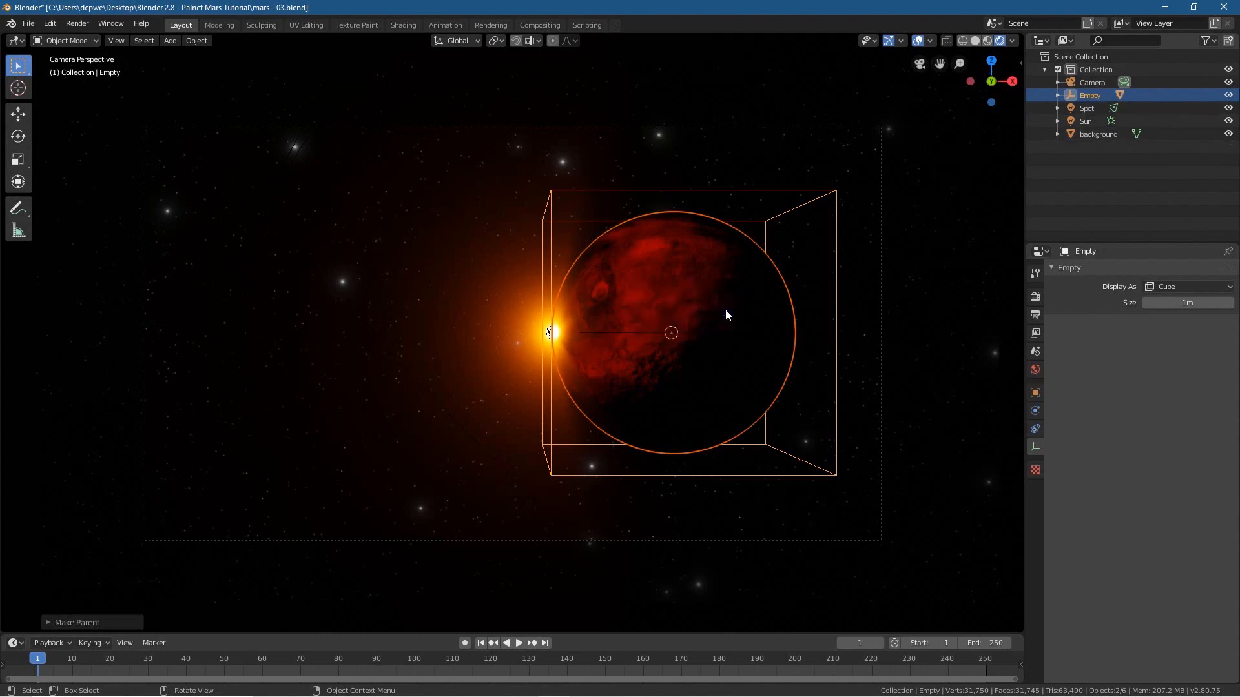
Turn on auto keying and insert location and rotation keyframes for Mars at frame 1
left_click(465, 643)
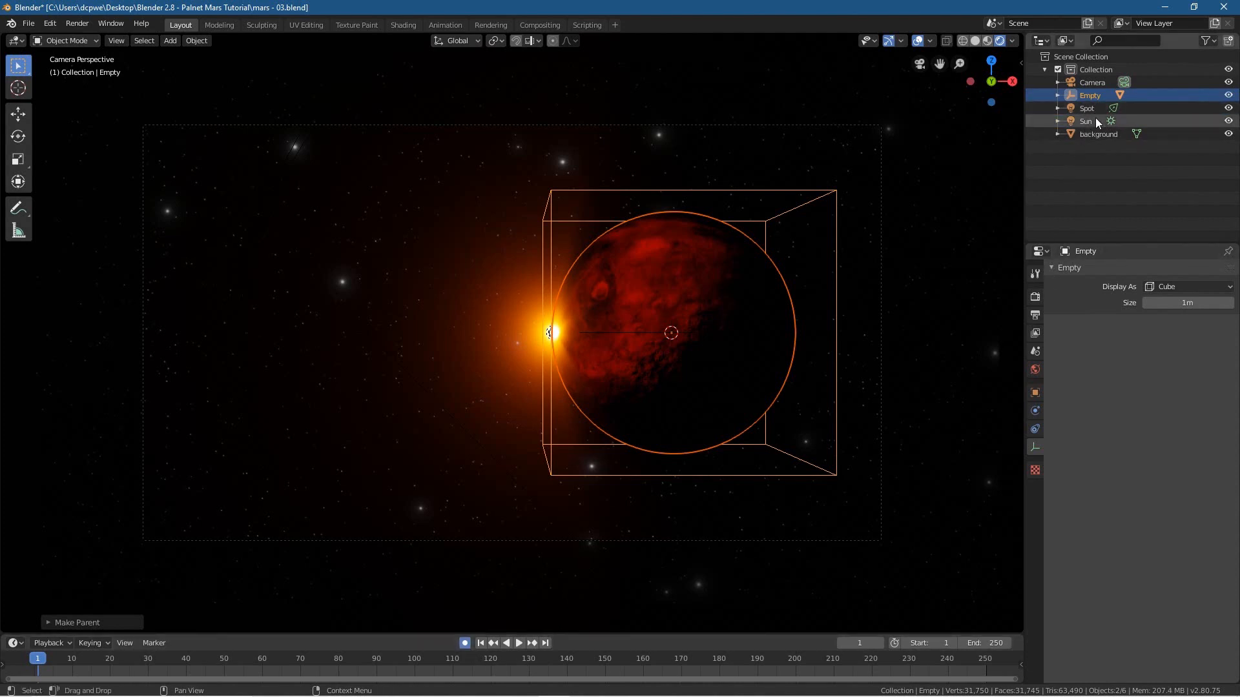
left_click(1057, 95)
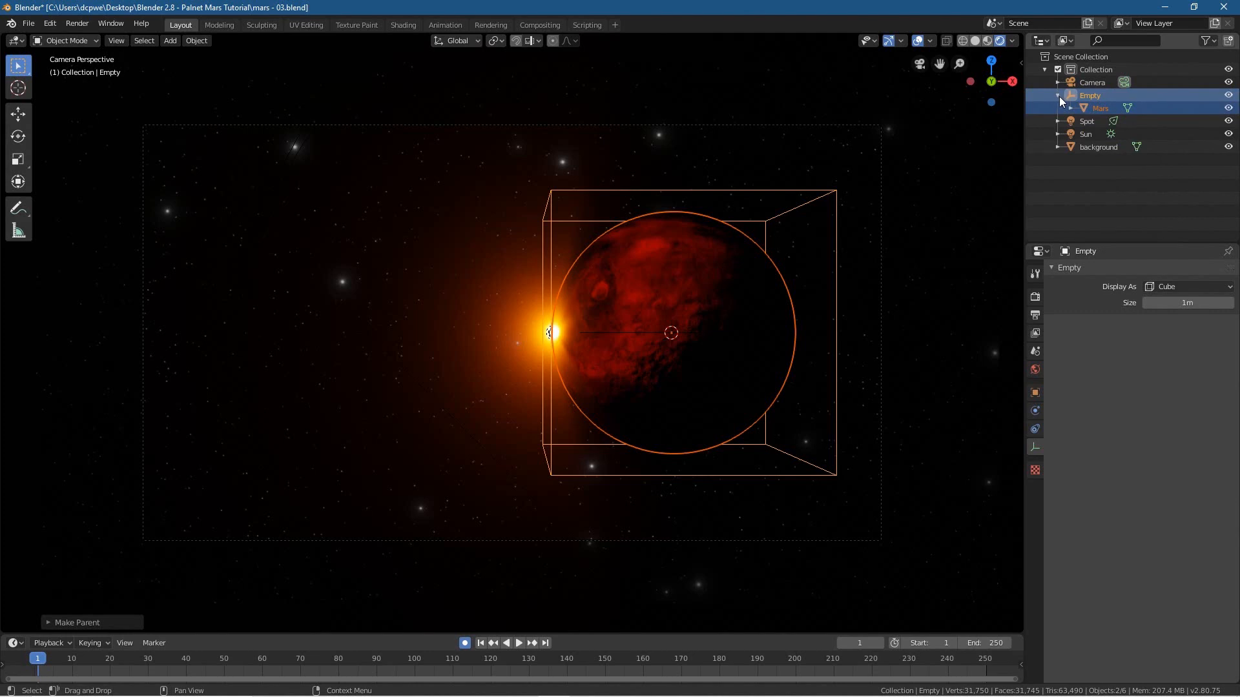
left_click(1098, 108)
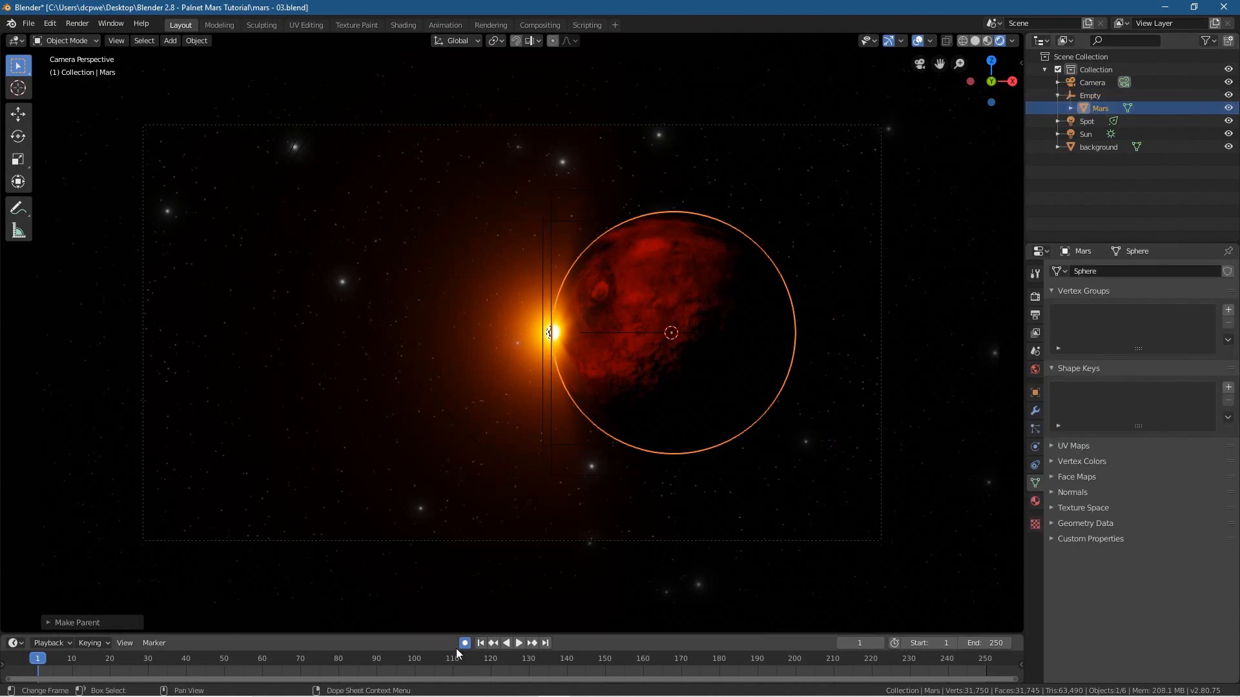
left_click(1035, 394)
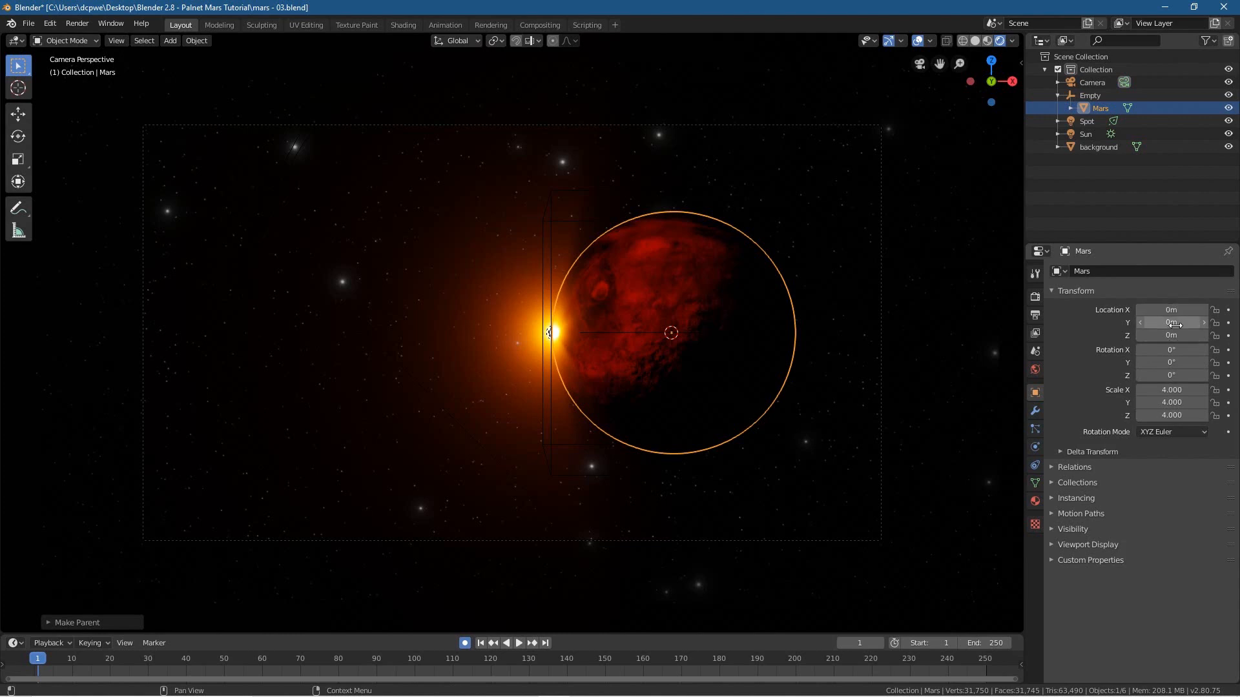
key("i")
key("i")
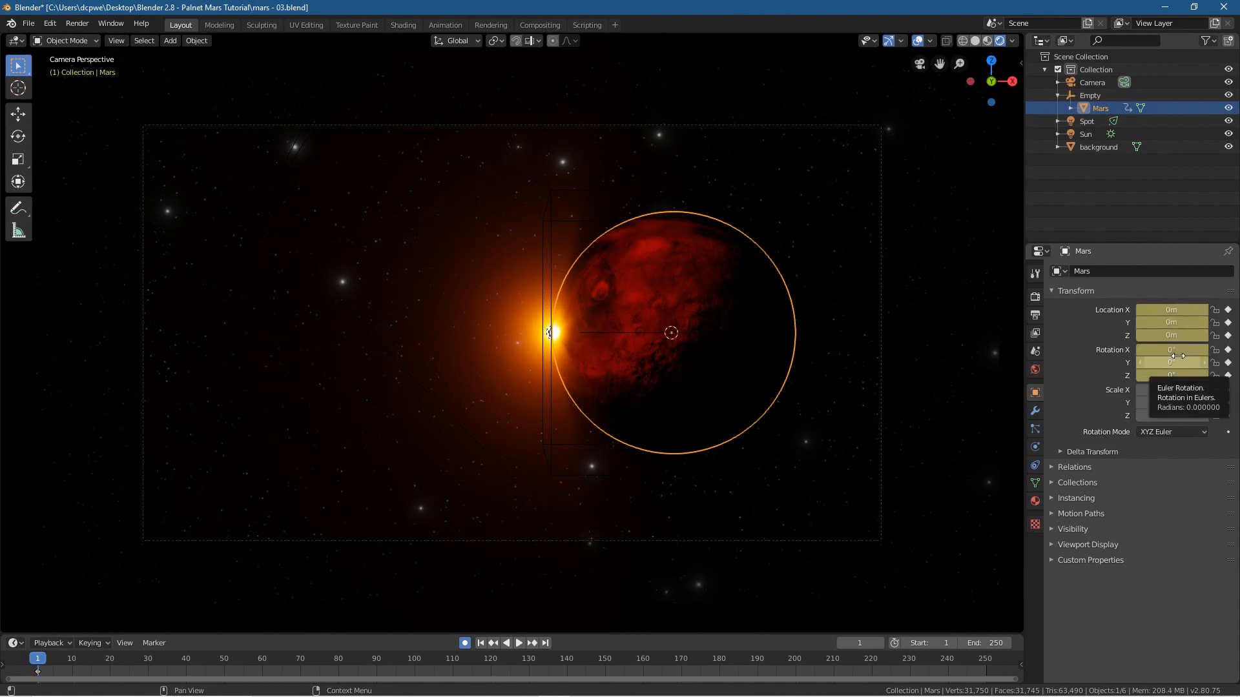
Set the animation's end frame to 300 and move the playhead to that last frame
left_click(545, 642)
left_click(967, 651)
type("300")
key("Return")
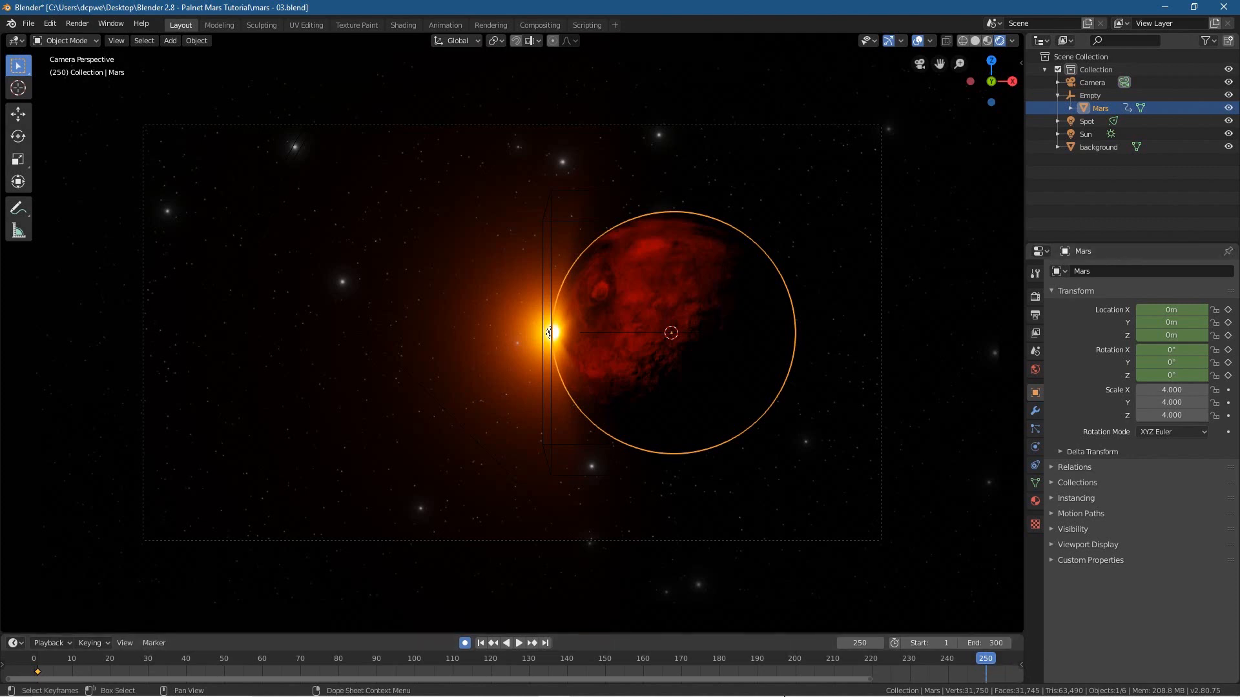
scroll(753, 665, "down", 3)
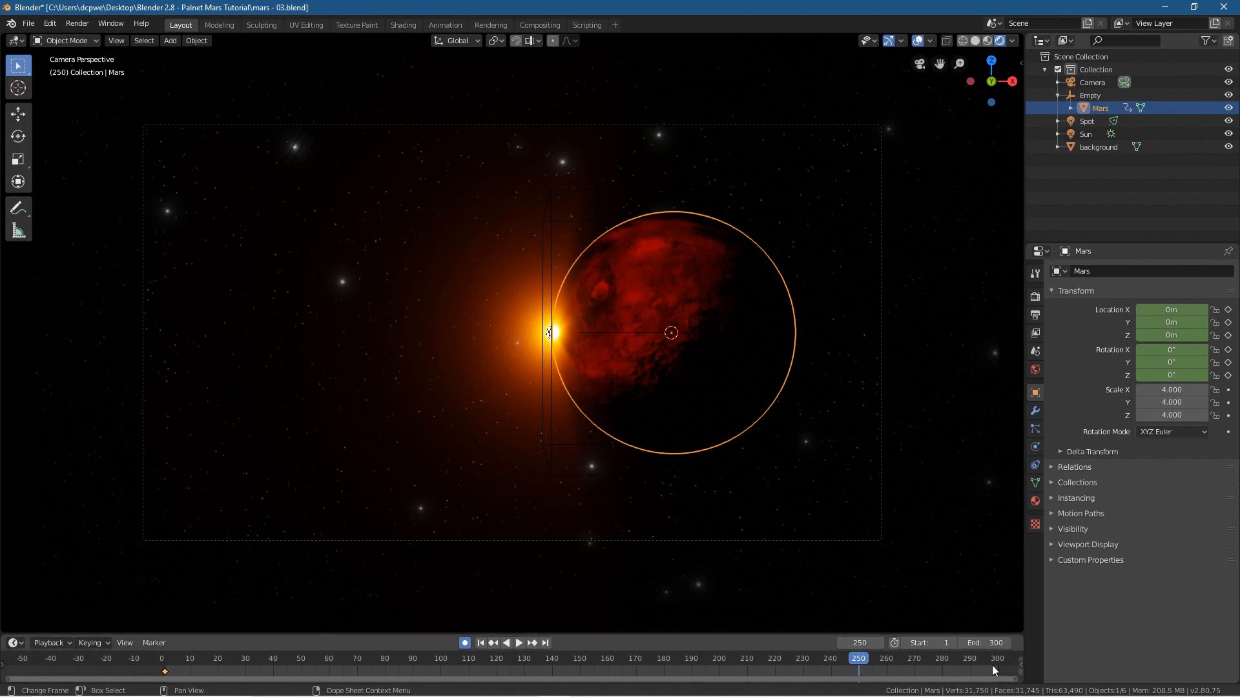
left_click(545, 644)
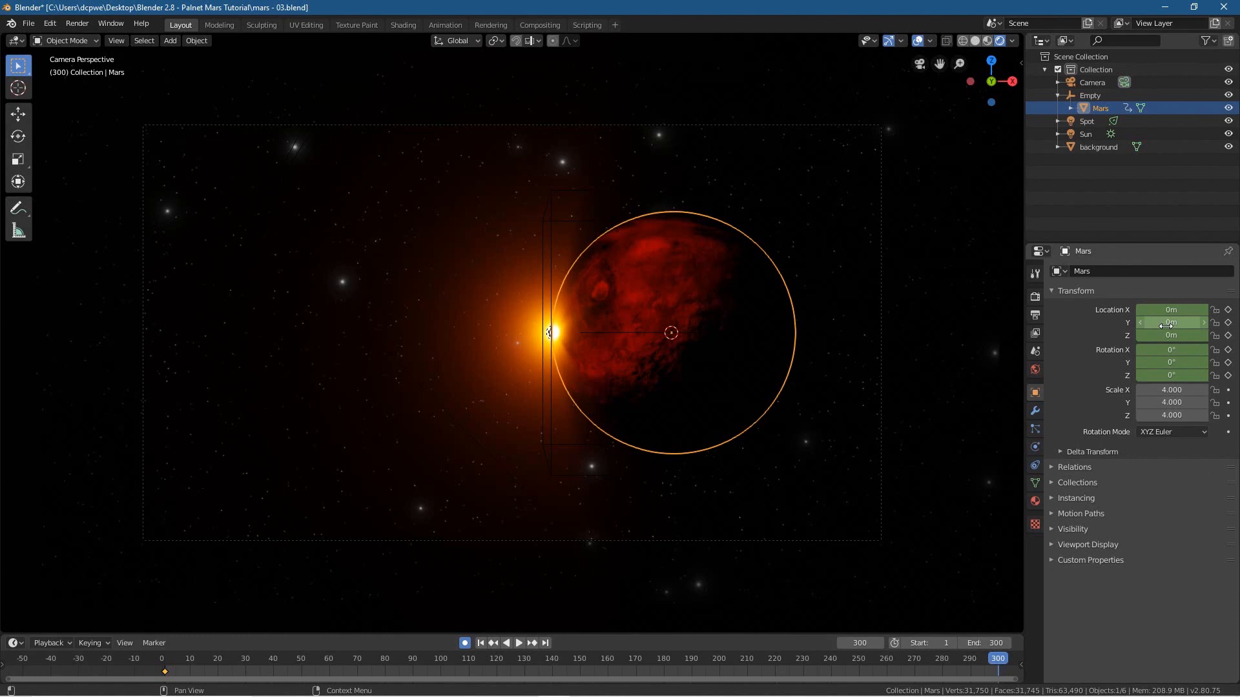
Keyframe Mars's location and rotation at frame 300, with its Z rotation set to -180°
key("i")
key("i")
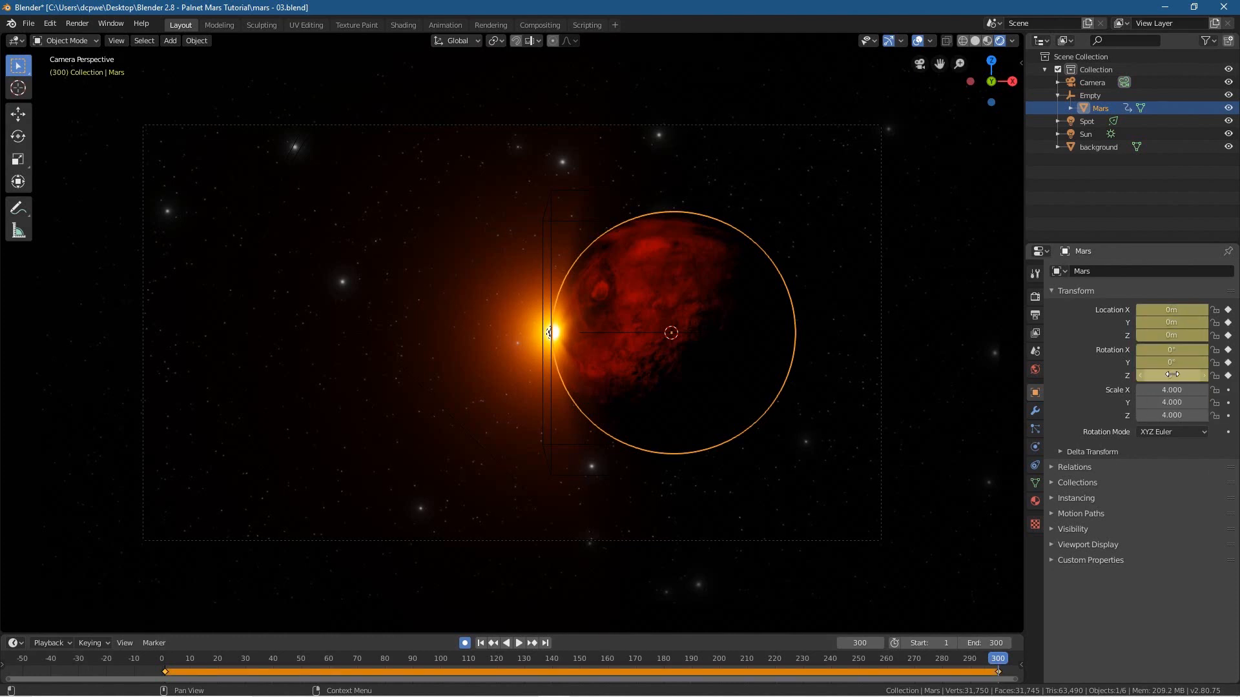
left_click(1172, 374)
key("BackSpace")
type("-180")
key("Return")
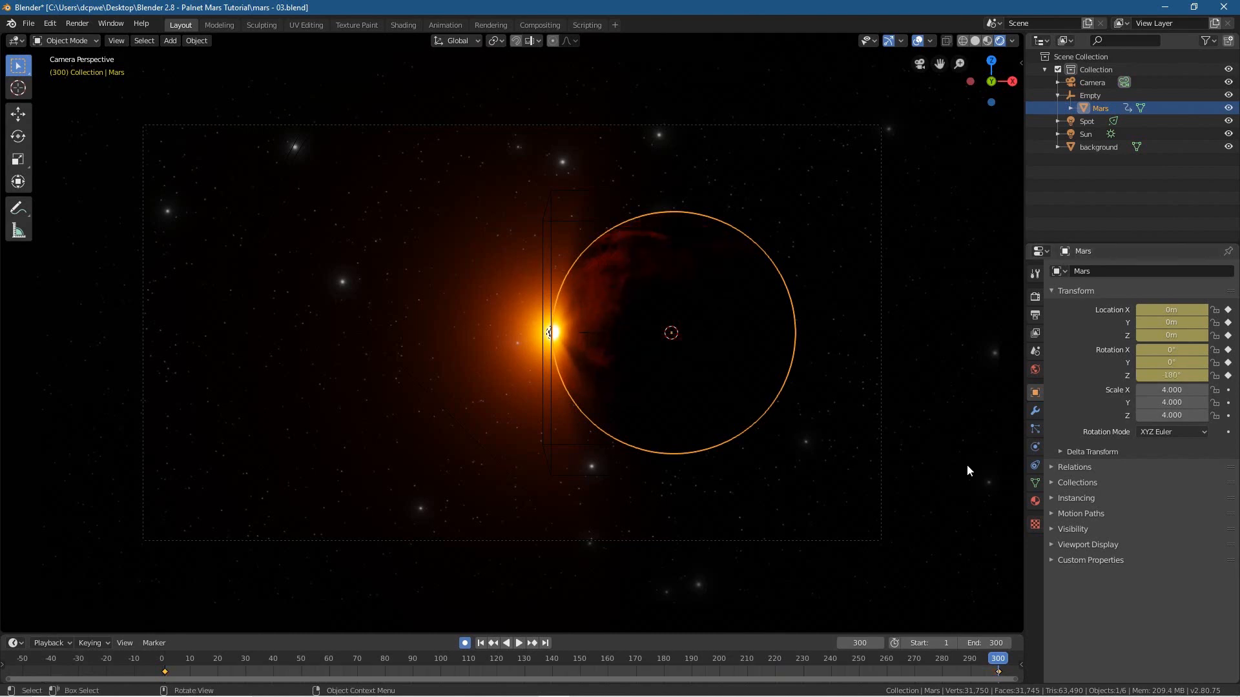
Play back the Mars rotation animation, stop it and return to frame 1
left_click(519, 644)
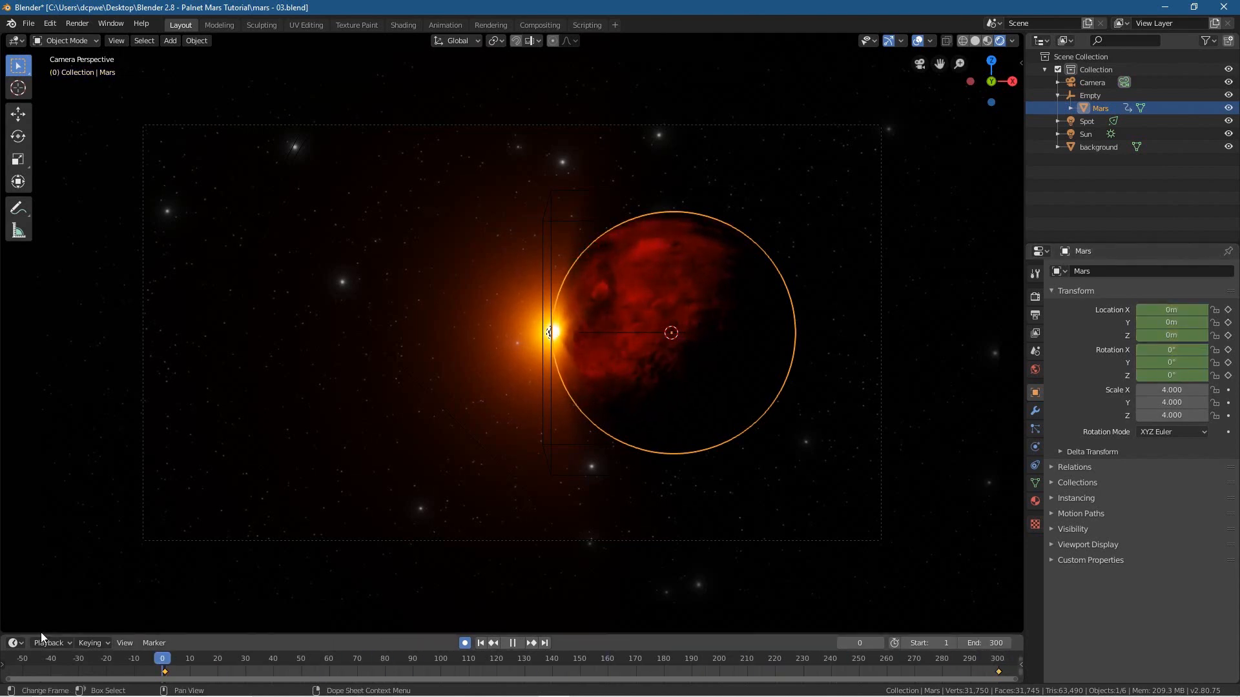
left_click_drag(404, 633, 139, 635)
key("space")
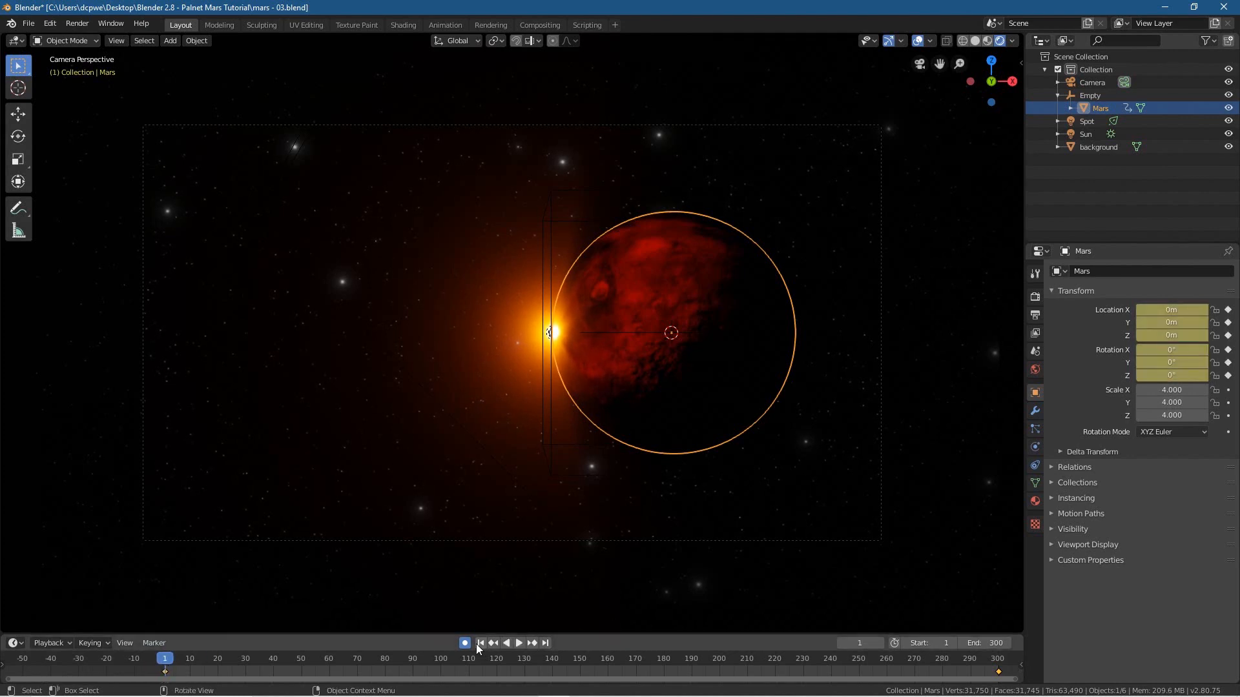
Turn off auto keying and rotate the parent empty about 19.4° around the global Y axis to tilt Mars
left_click(1094, 97)
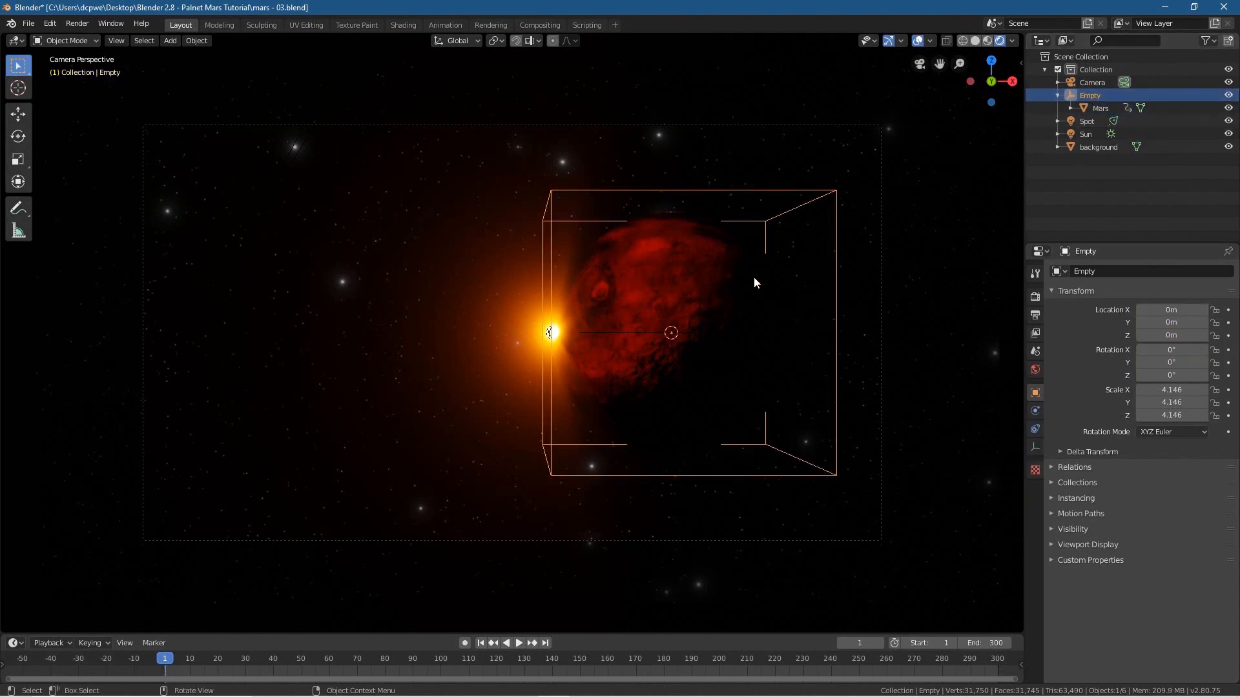
key("r")
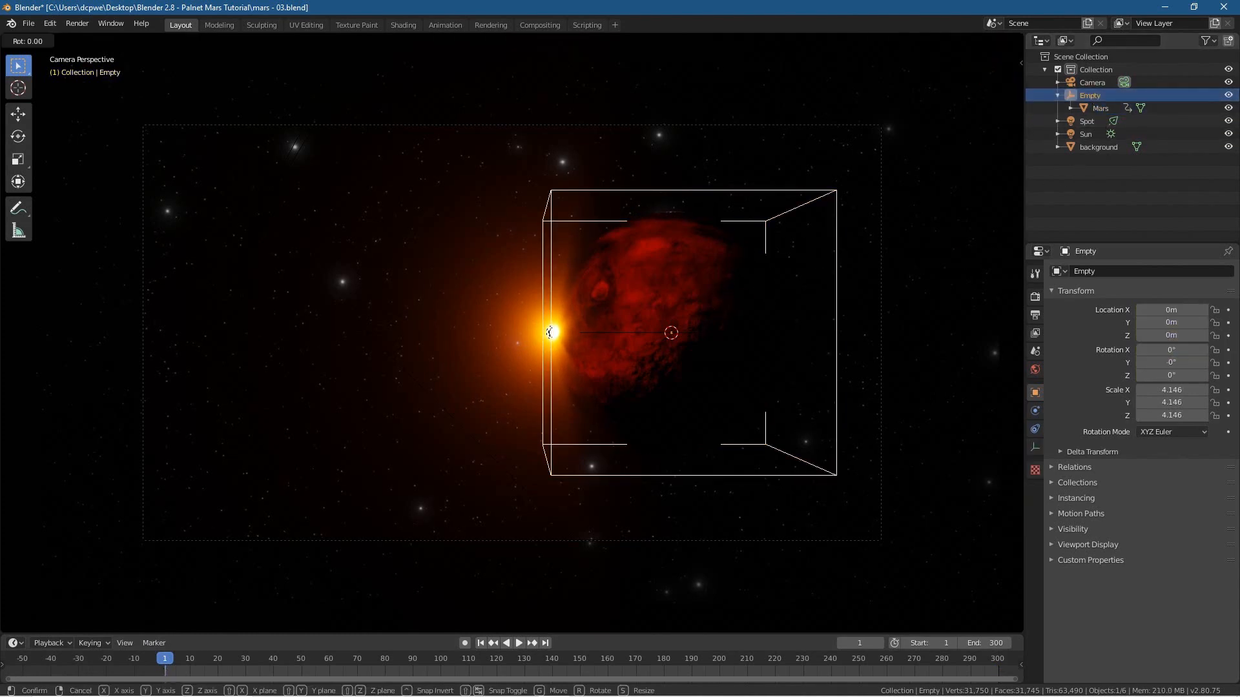
key("y")
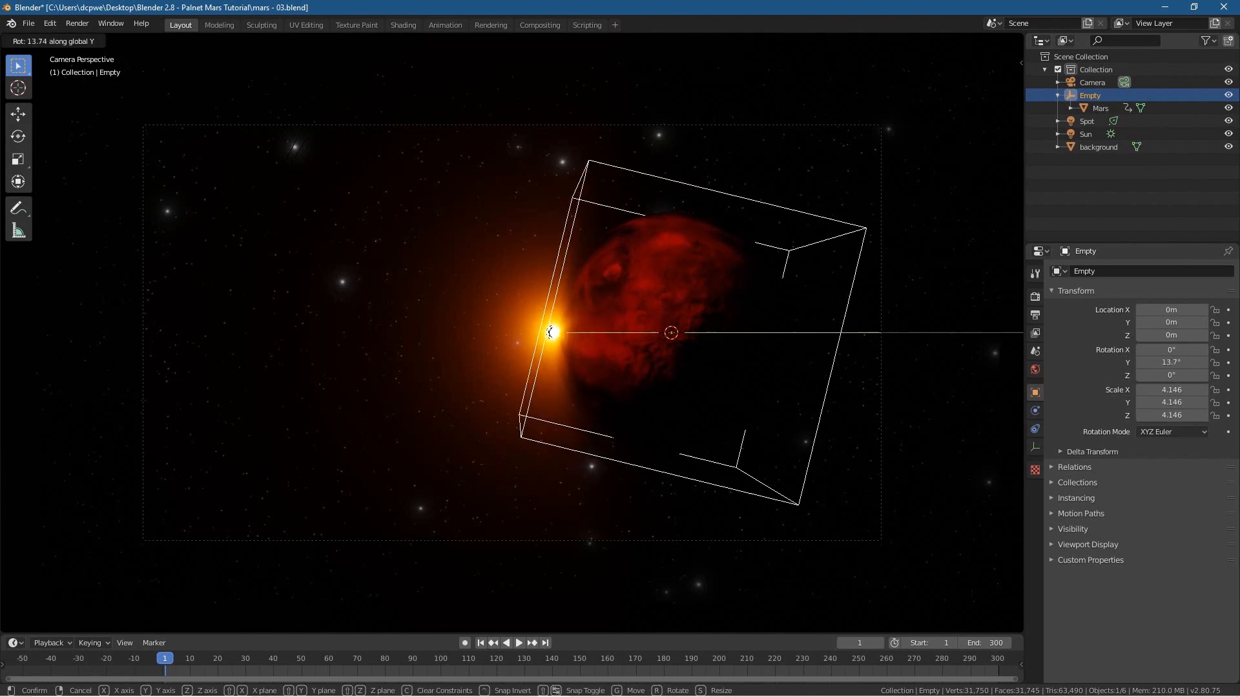
left_click(550, 333)
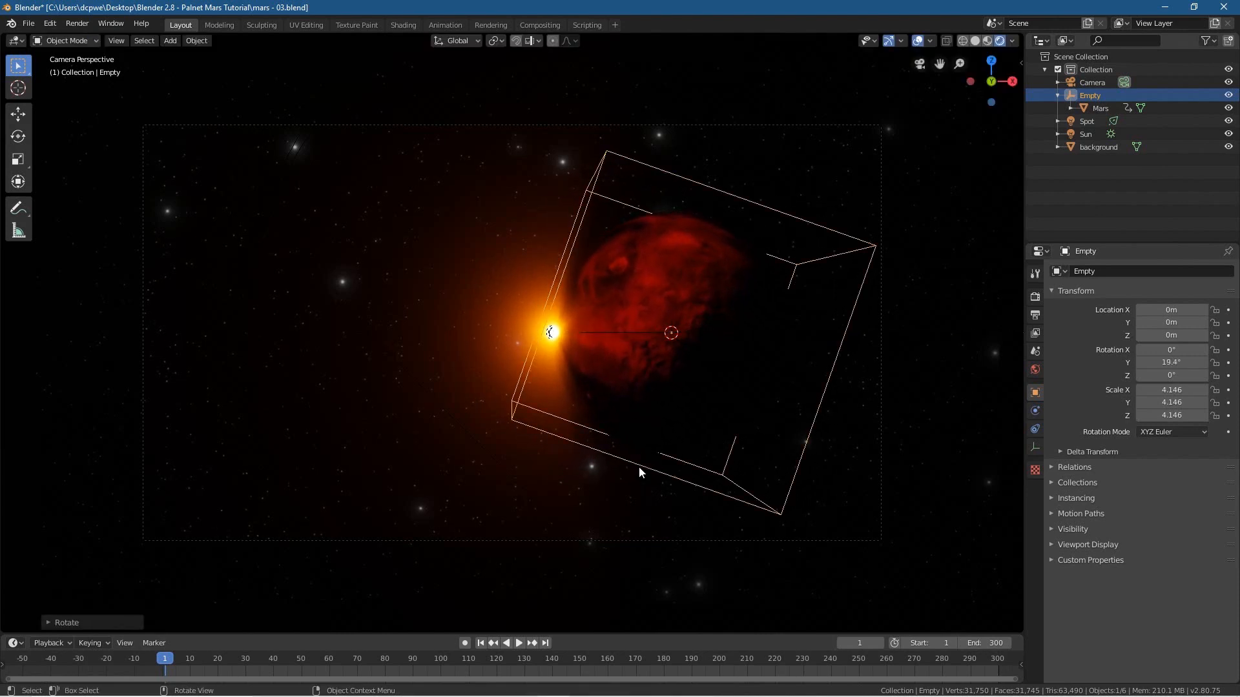
Preview the tilted planet's rotation with the empty deselected, stop playback and go back to frame 1
left_click(519, 643)
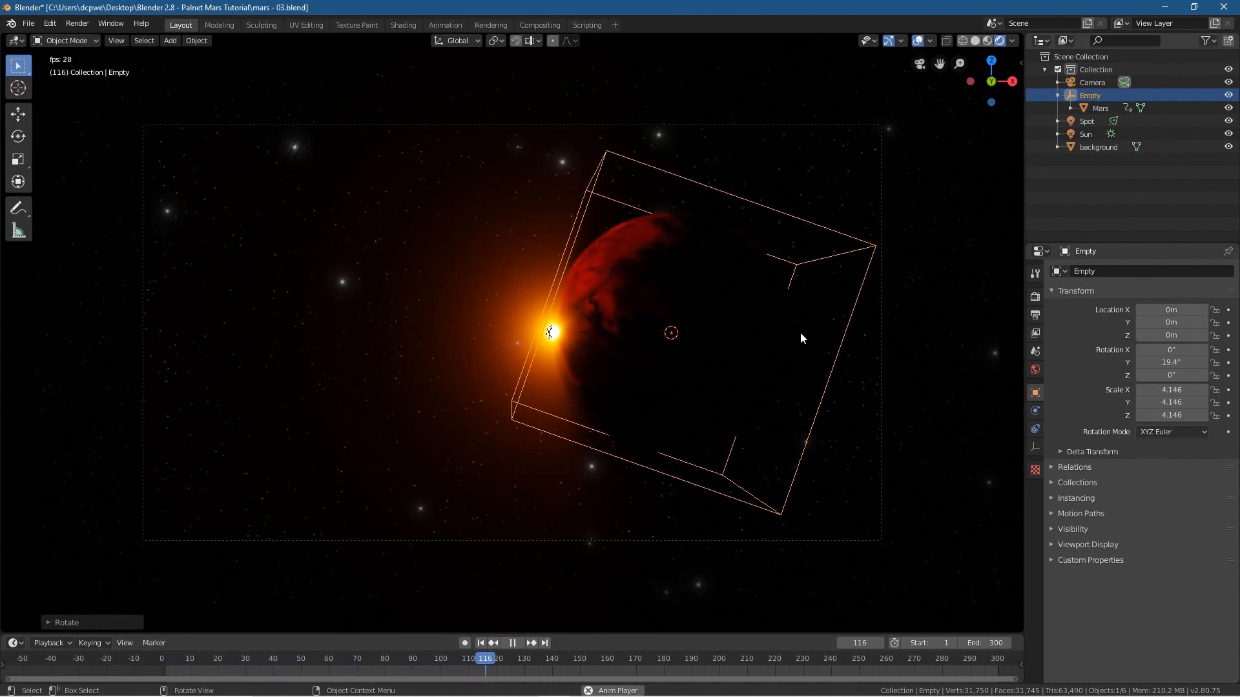
left_click(930, 253)
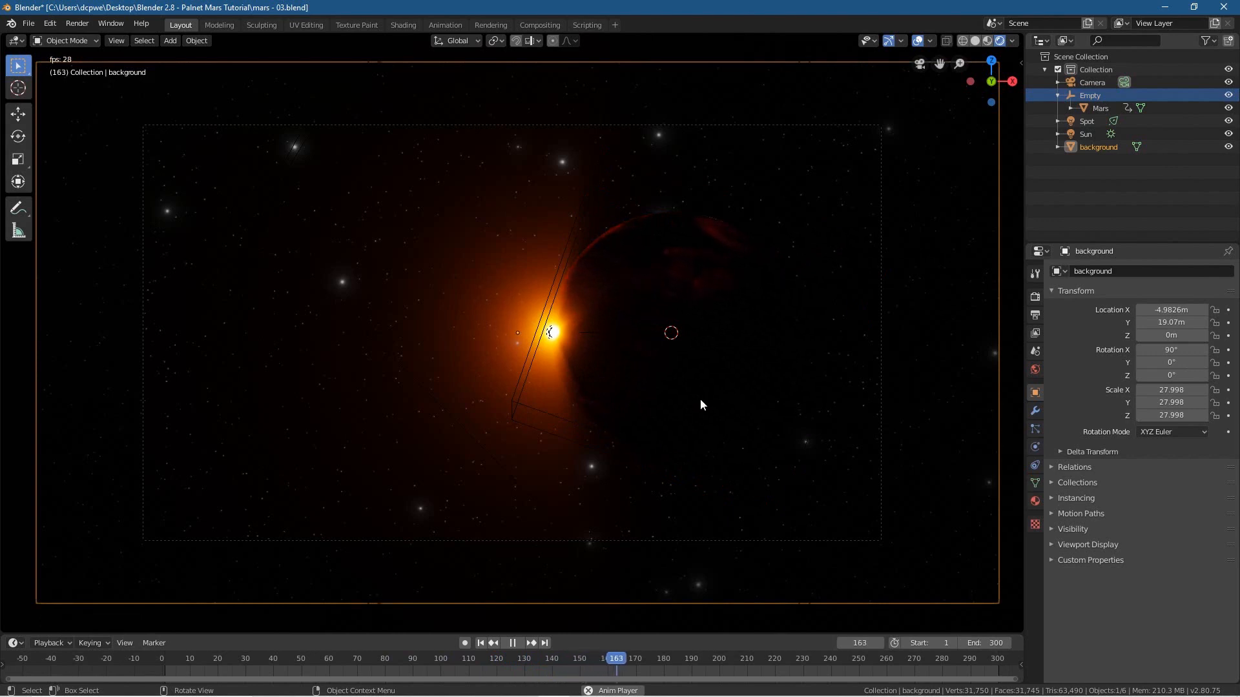
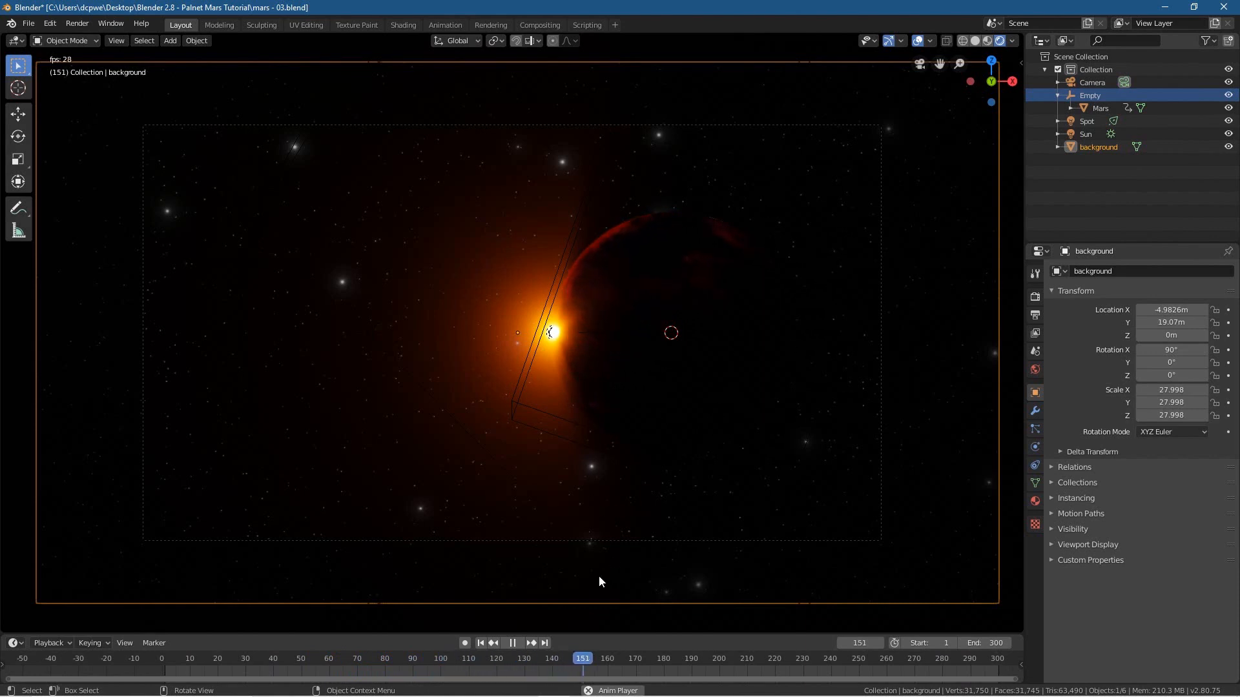
left_click(515, 643)
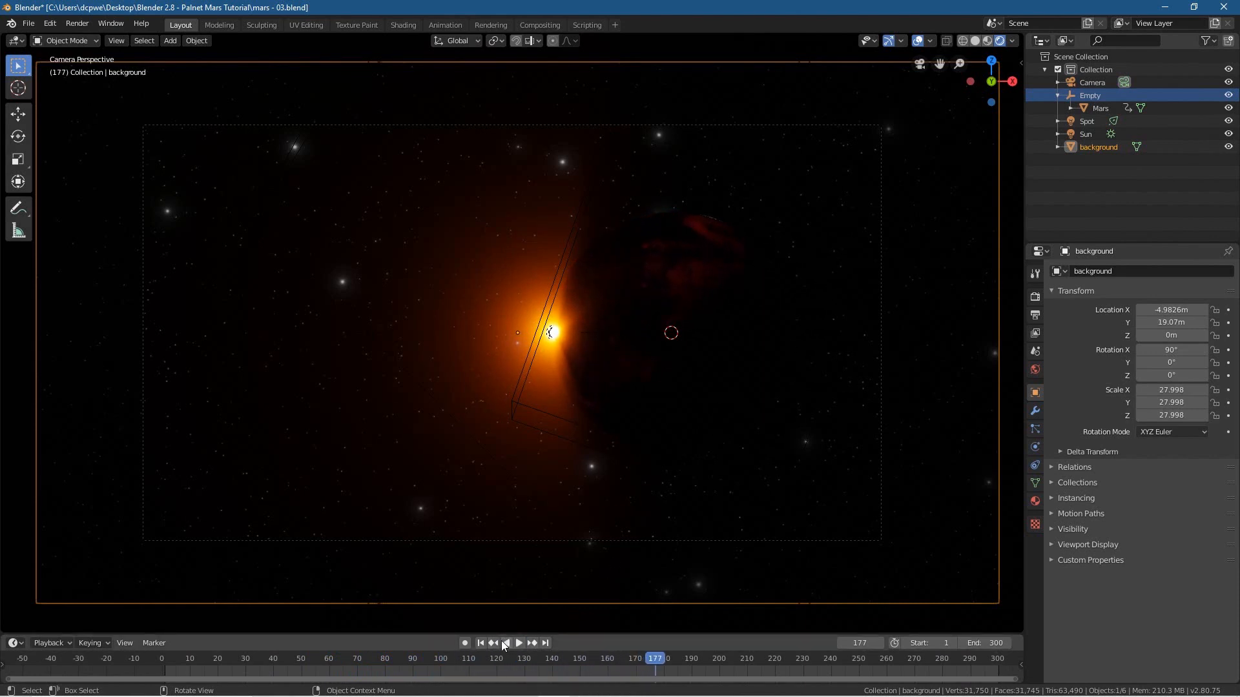
left_click(480, 643)
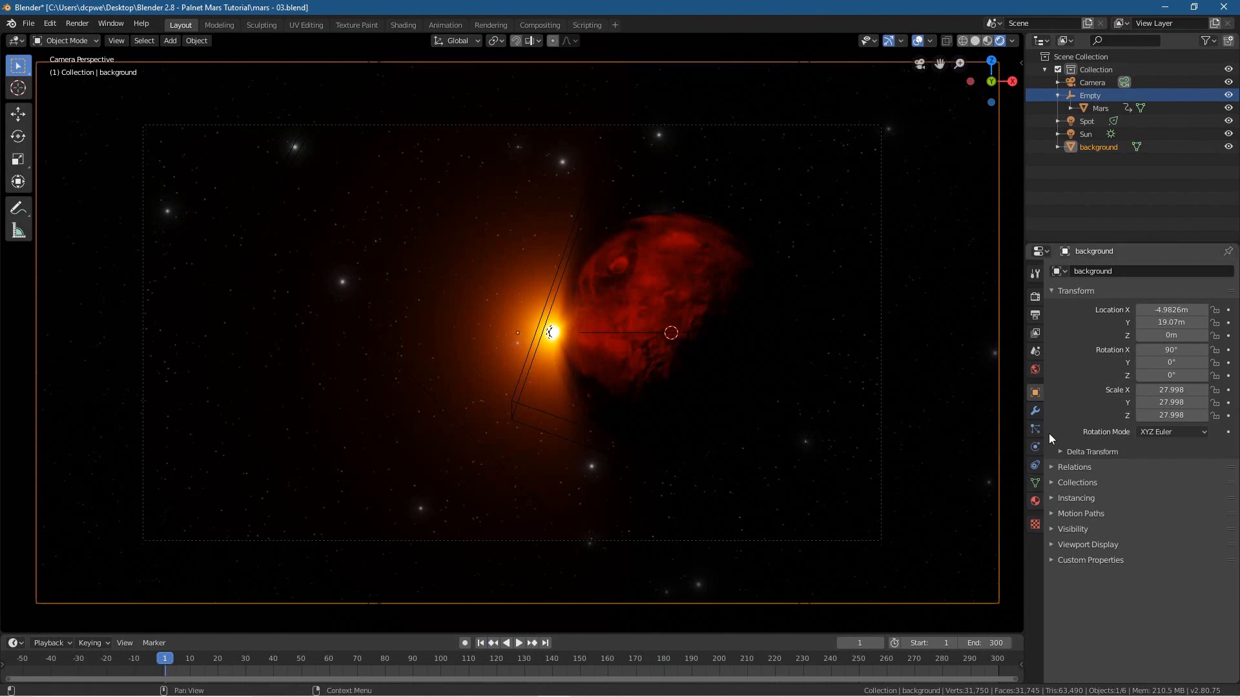
Set the Sun light's strength to 4 and check its effect on Mars up close
left_click(1086, 133)
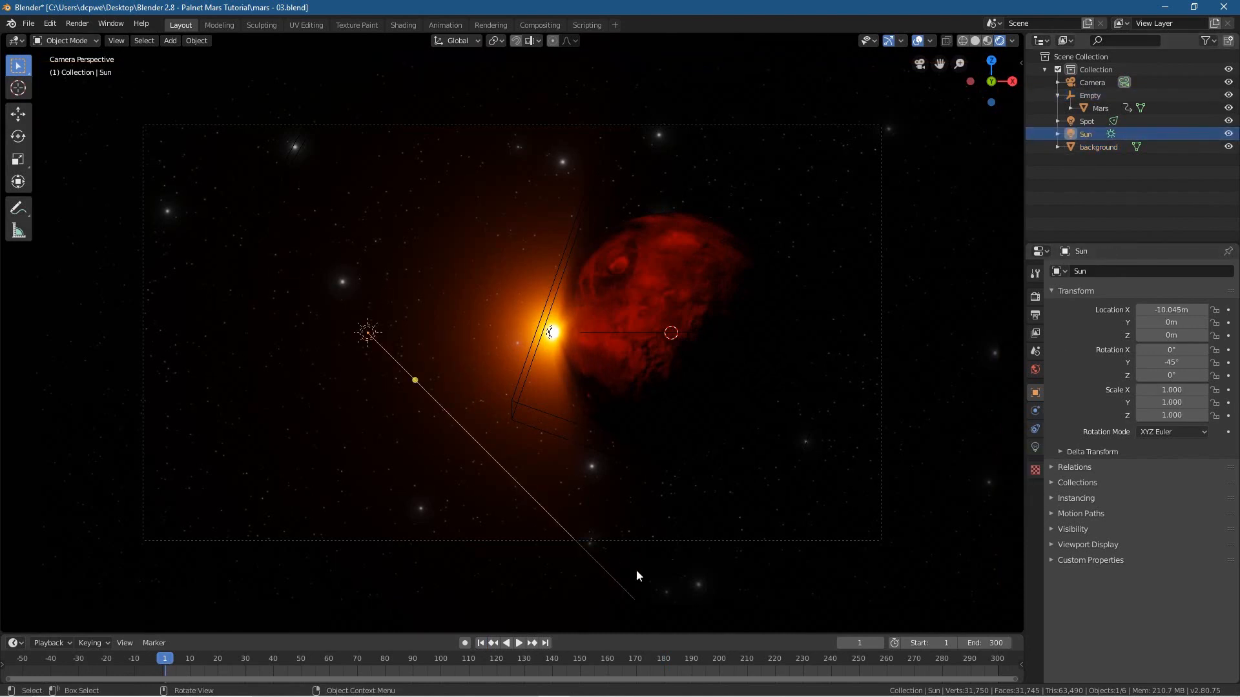
left_click(1036, 446)
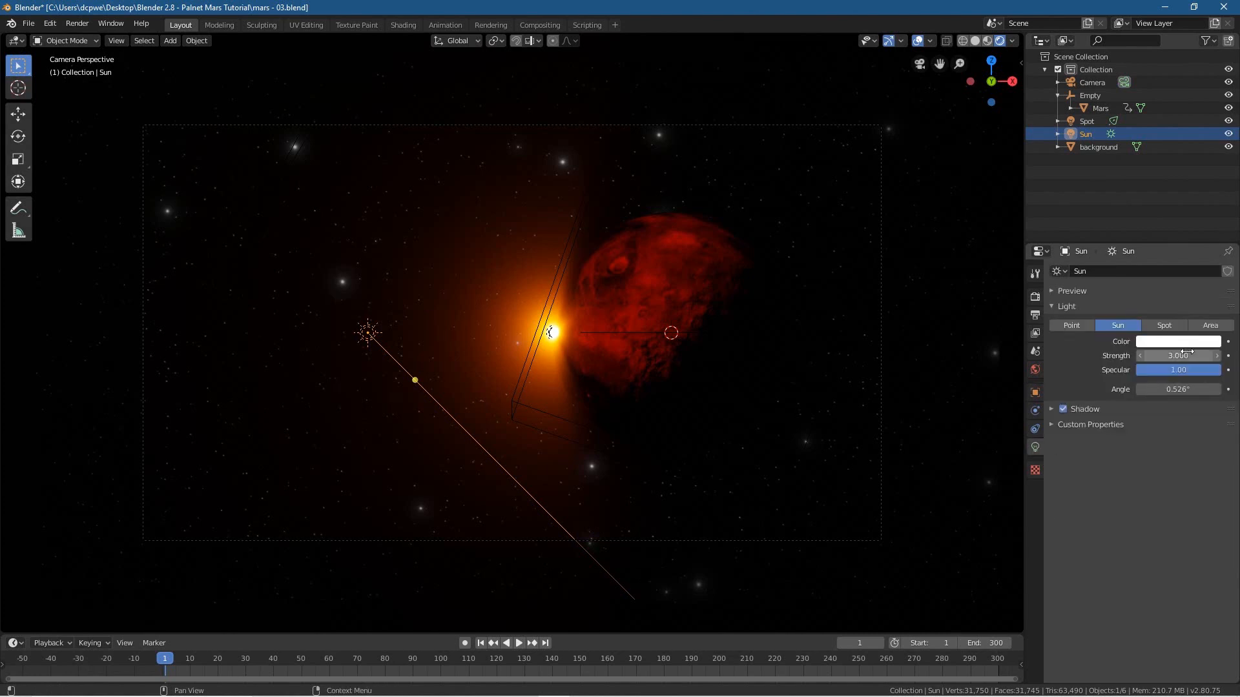
left_click_drag(1175, 355, 1193, 354)
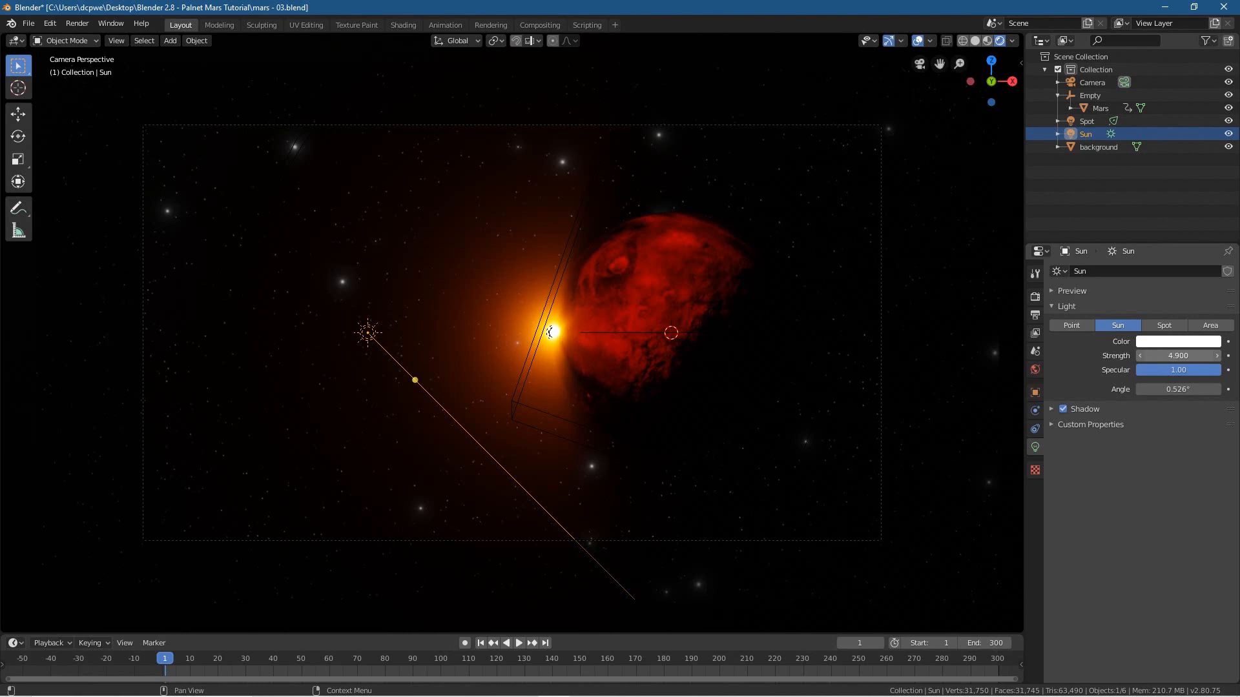
left_click_drag(1178, 355, 1171, 355)
type("4")
key("Return")
scroll(670, 319, "up", 2)
scroll(669, 318, "up", 1)
scroll(669, 319, "down", 2)
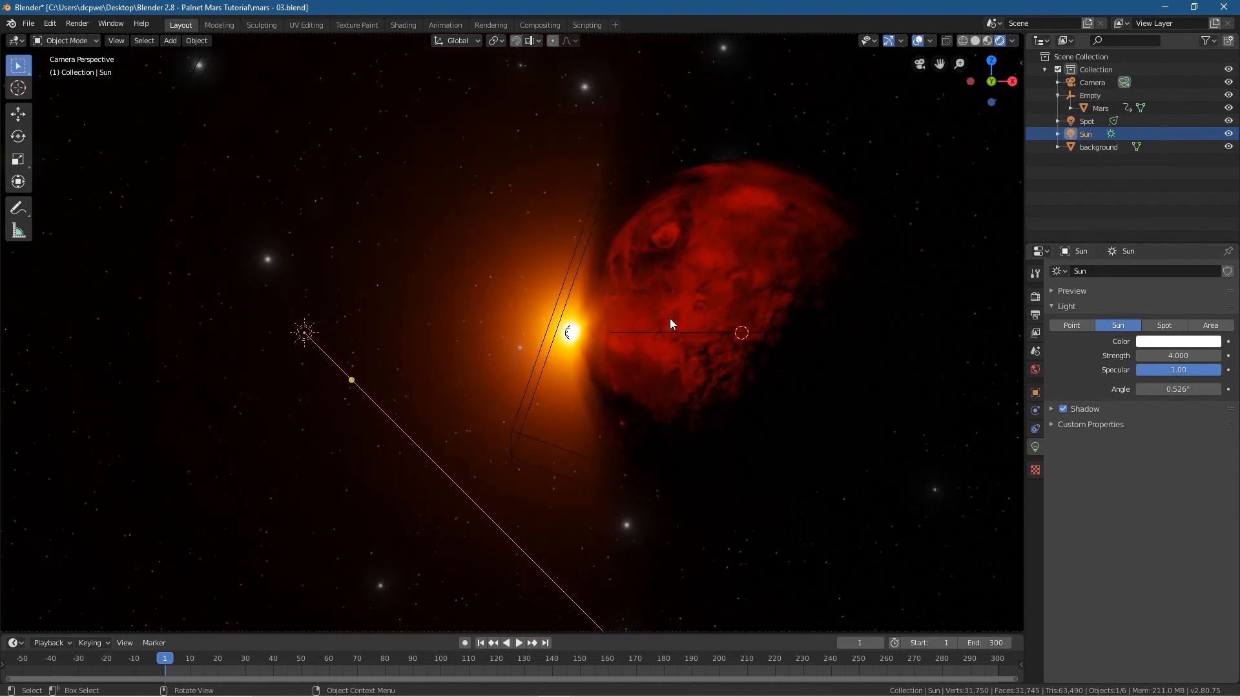
scroll(707, 310, "down", 1)
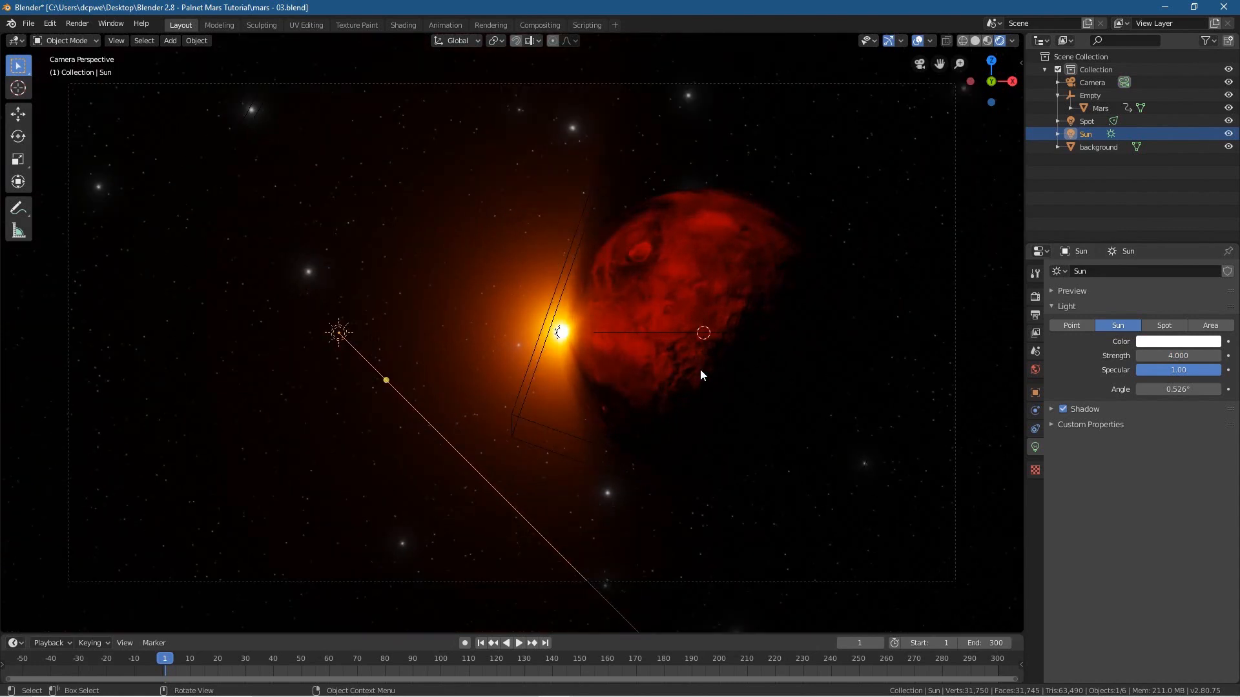
Show Mars's object material nodes around the bump setup in the Shading workspace, with the viewport in rendered shading
left_click(406, 25)
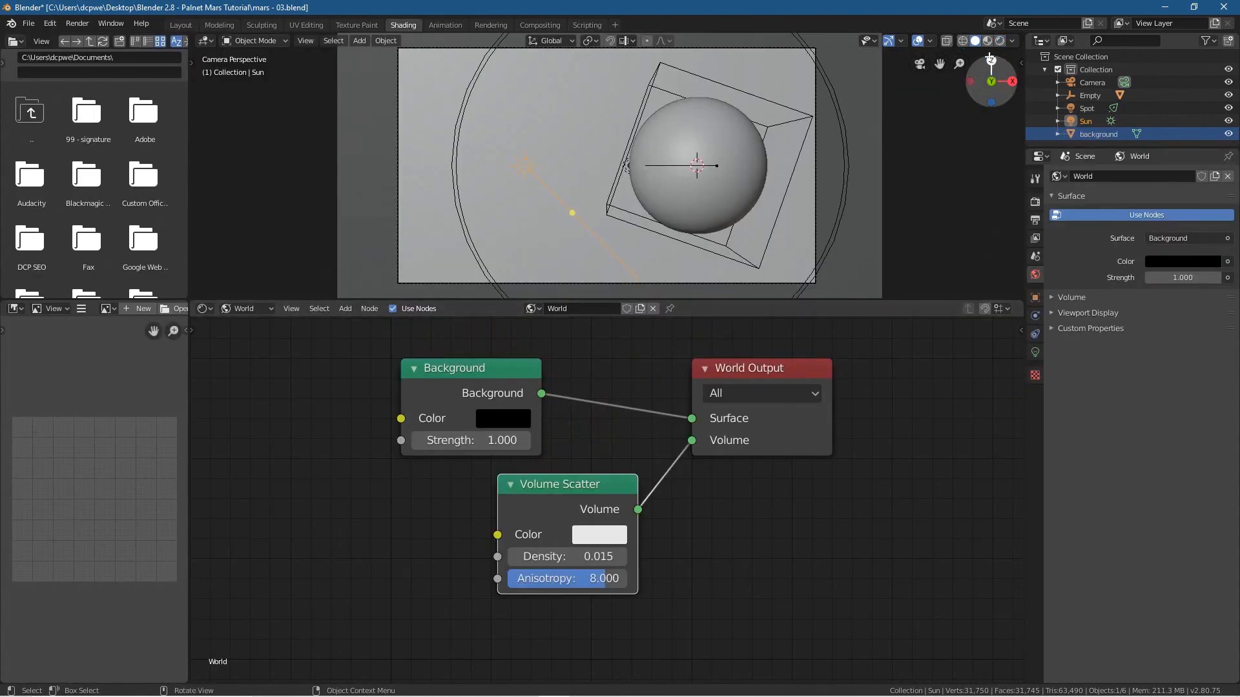
left_click(1001, 40)
scroll(721, 172, "up", 3)
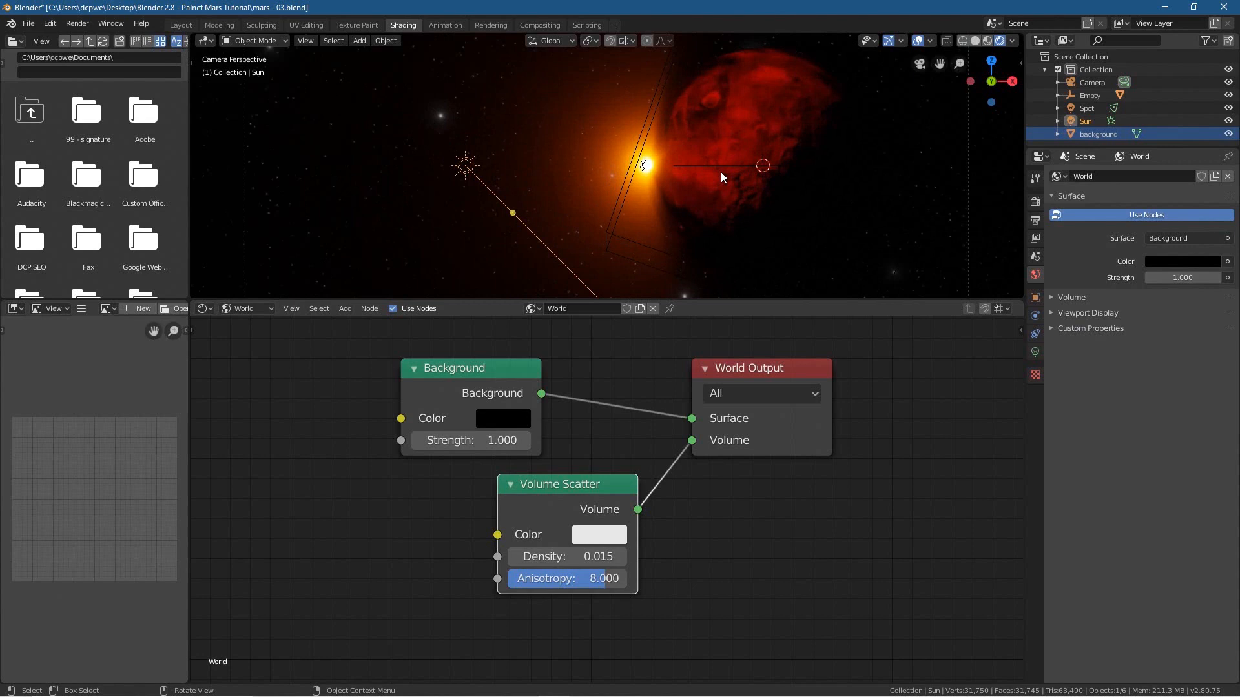
left_click(723, 122)
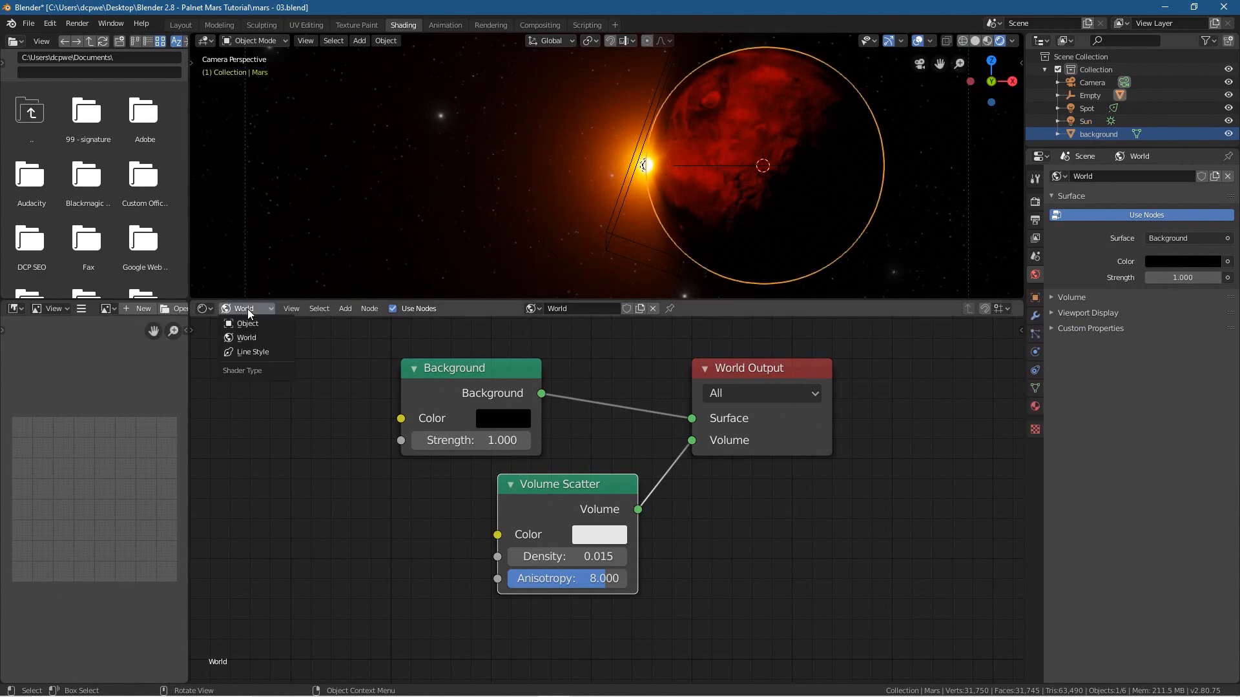
left_click(258, 323)
middle_click_drag(362, 385, 751, 359)
scroll(630, 533, "down", 1)
middle_click_drag(630, 533, 732, 296)
scroll(810, 187, "up", 3)
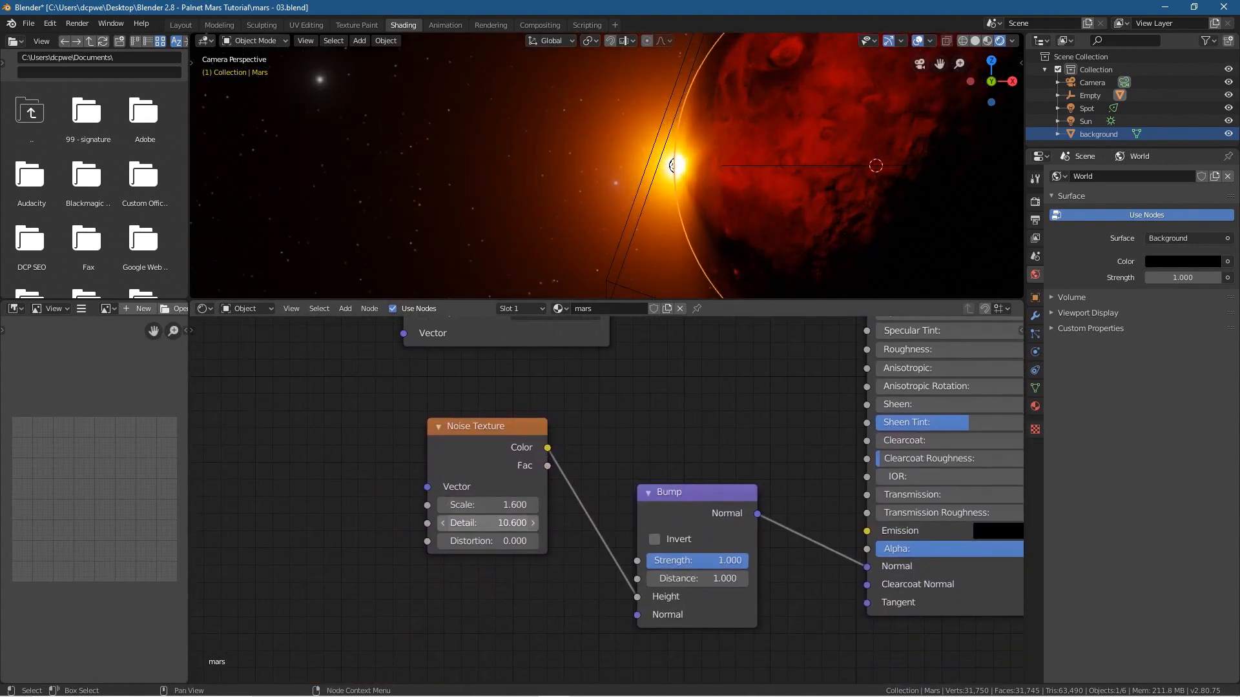
Set the Noise Texture feeding Mars's bump to detail 16 and scale about 7.3, and return to the Layout workspace
mouse_move(489, 523)
left_mouse_down()
mouse_move(437, 523)
mouse_move(491, 523)
left_mouse_up()
mouse_move(802, 231)
middle_mouse_down()
mouse_move(626, 251)
mouse_move(801, 242)
middle_mouse_up()
key("KP_0")
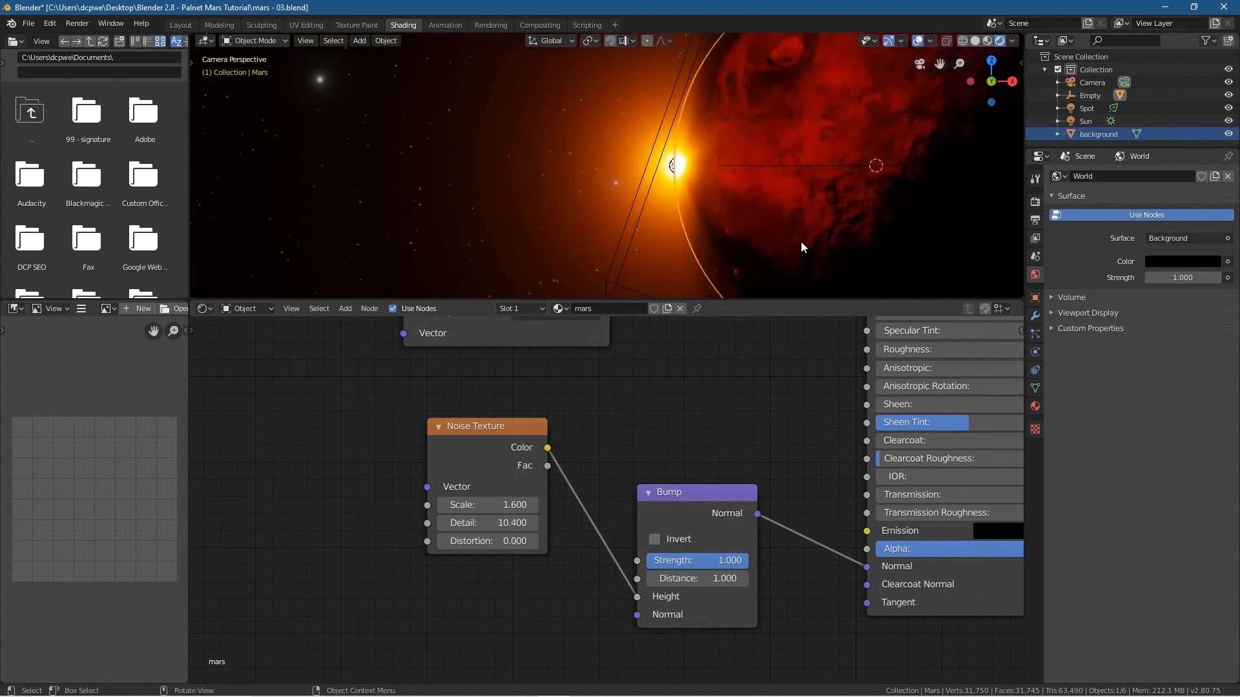
middle_click_drag(862, 134, 593, 189)
scroll(593, 189, "up", 1)
mouse_move(479, 523)
left_mouse_down()
mouse_move(421, 523)
mouse_move(483, 523)
left_mouse_up()
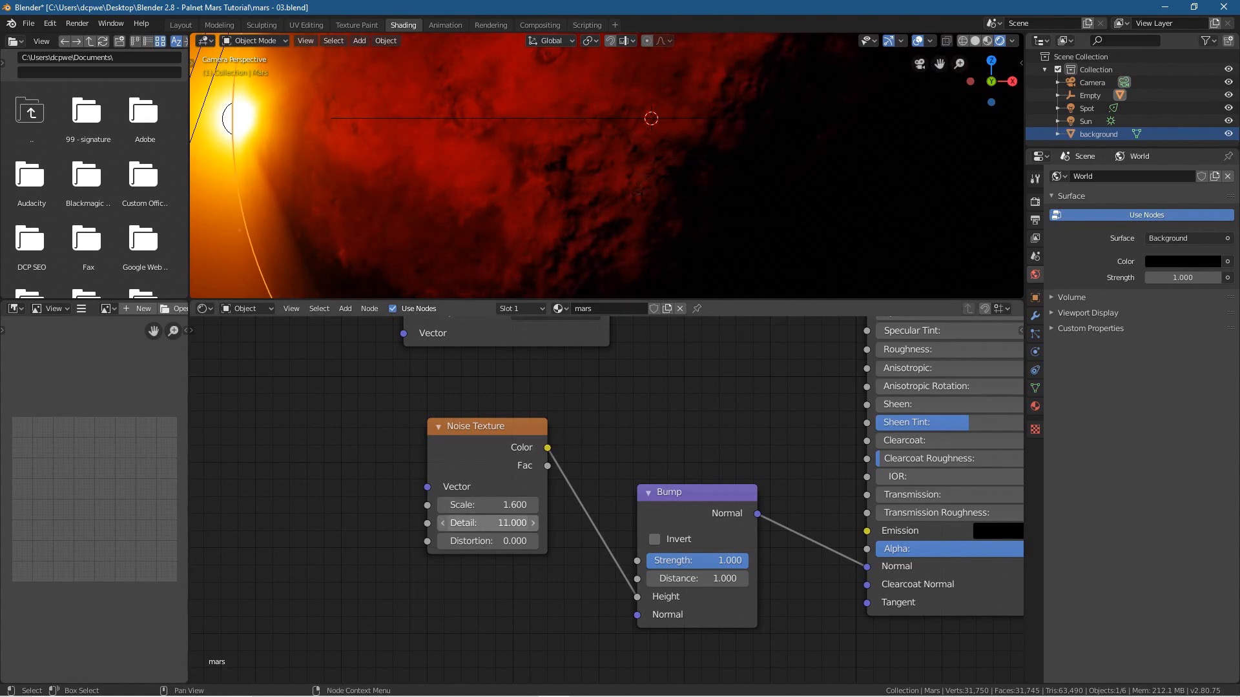
left_click(529, 523)
type("16")
key("Return")
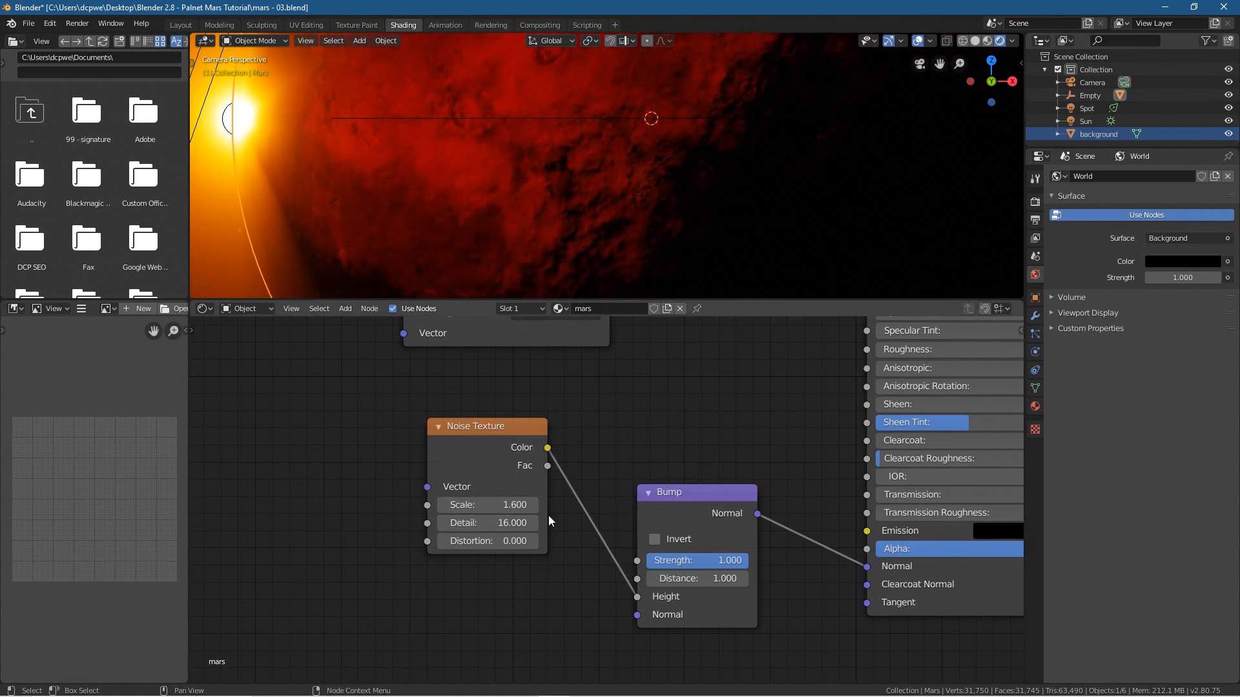
left_click_drag(517, 505, 627, 505)
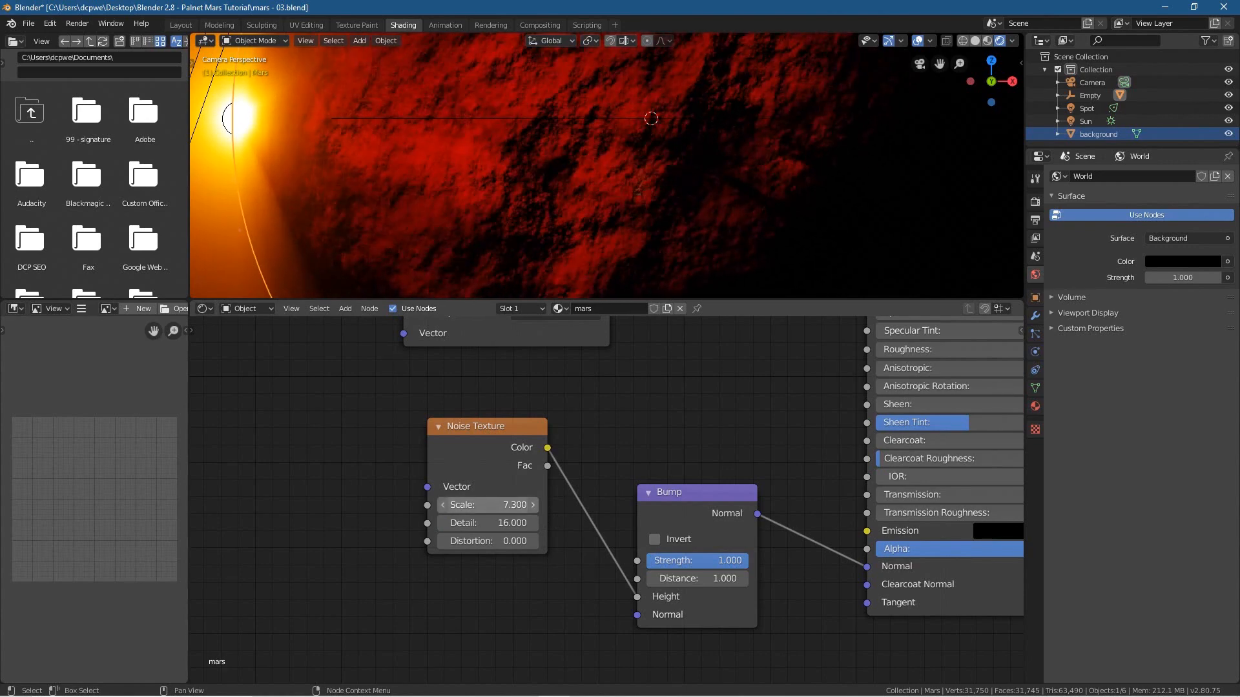
left_click(180, 25)
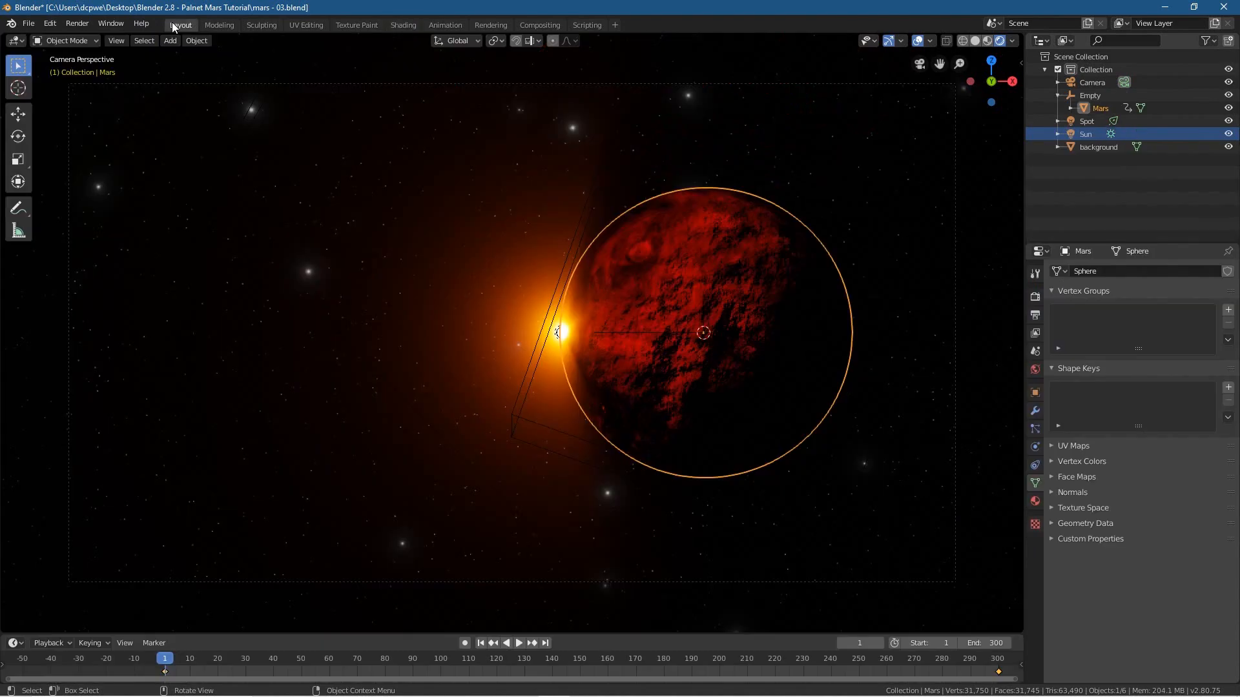
Set the scale of the Noise Texture feeding Mars's bump to 1.6 in the Shading workspace, and return to the Layout workspace
left_click(414, 25)
left_click(496, 504)
type("1.6")
key("Return")
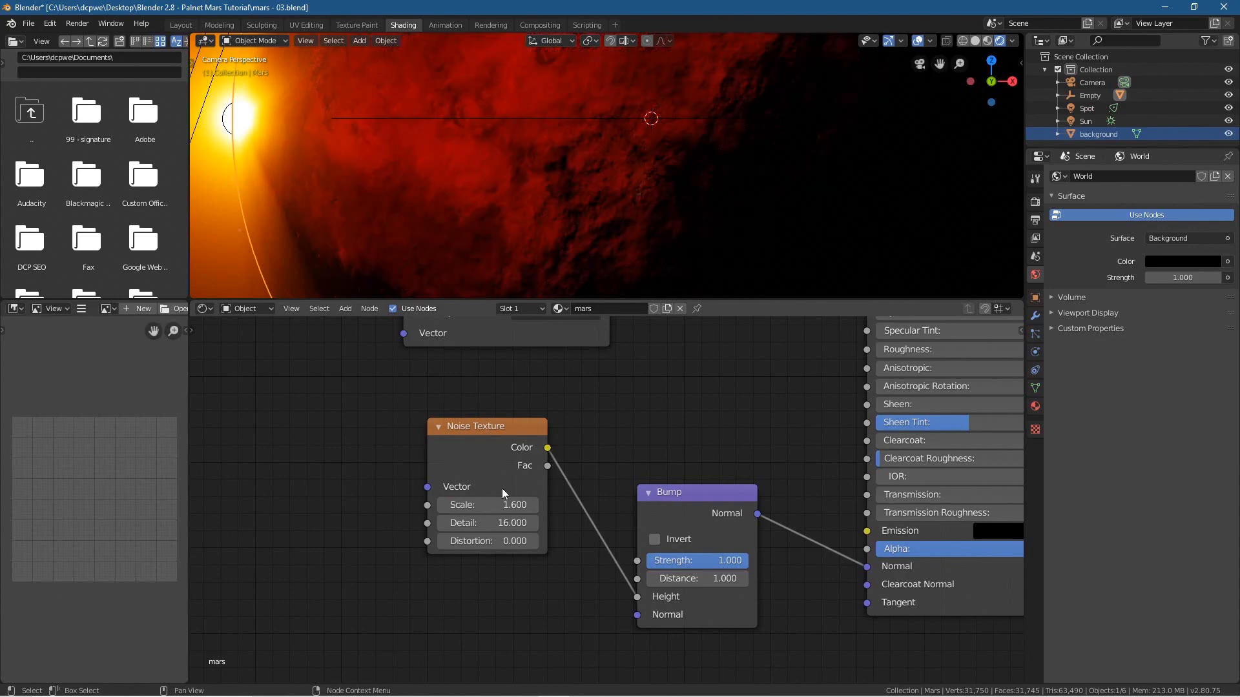
left_click(181, 25)
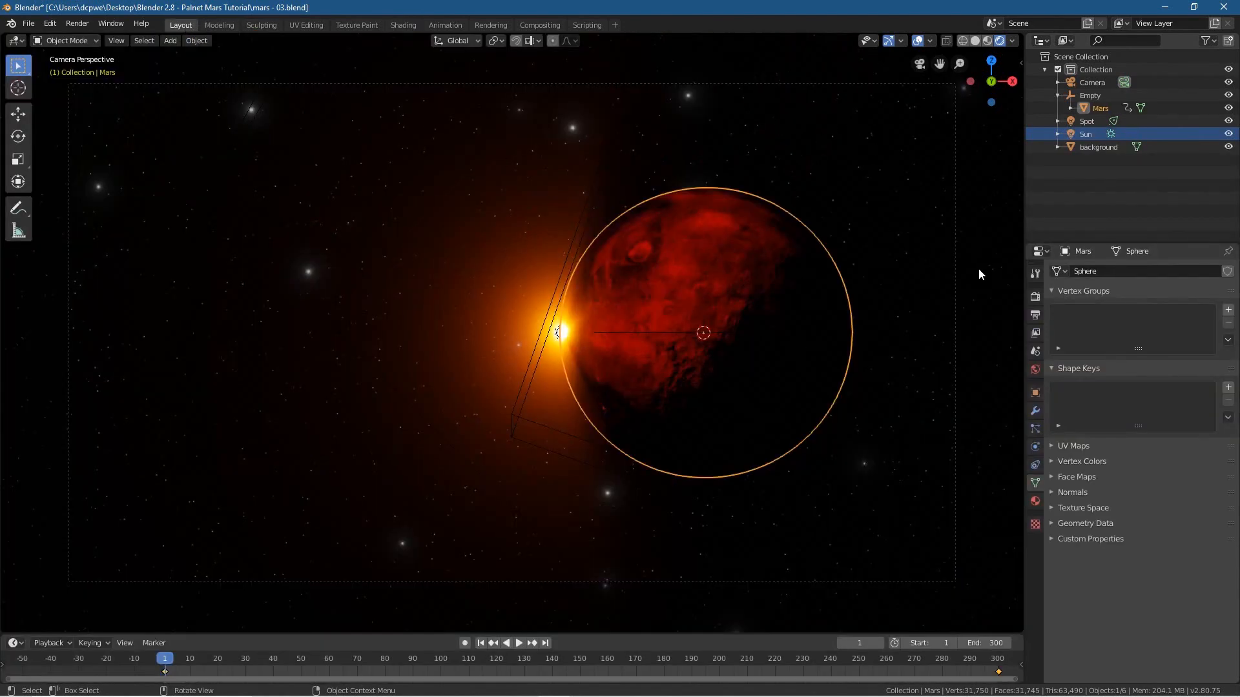
Scrub through Mars's rotation with the planet deselected, then reselect Mars and go back to frame 1
left_click(929, 367)
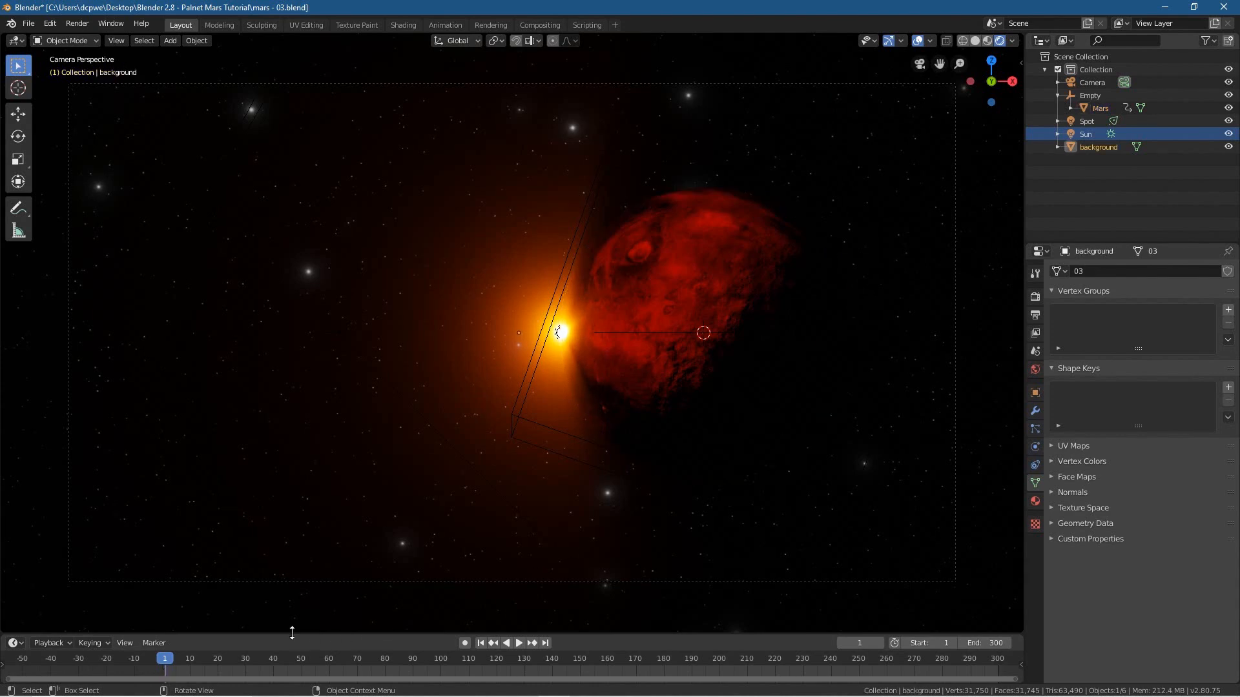
left_click_drag(175, 657, 800, 678)
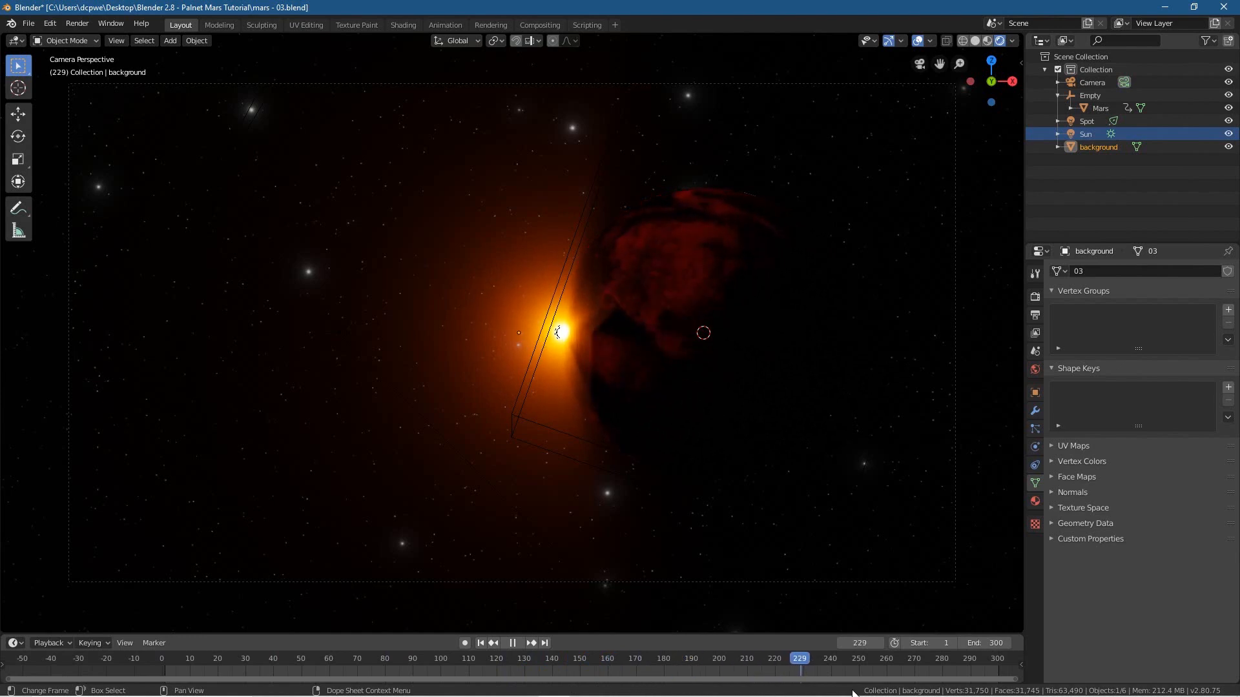
left_click_drag(410, 662, 409, 662)
left_click(692, 257)
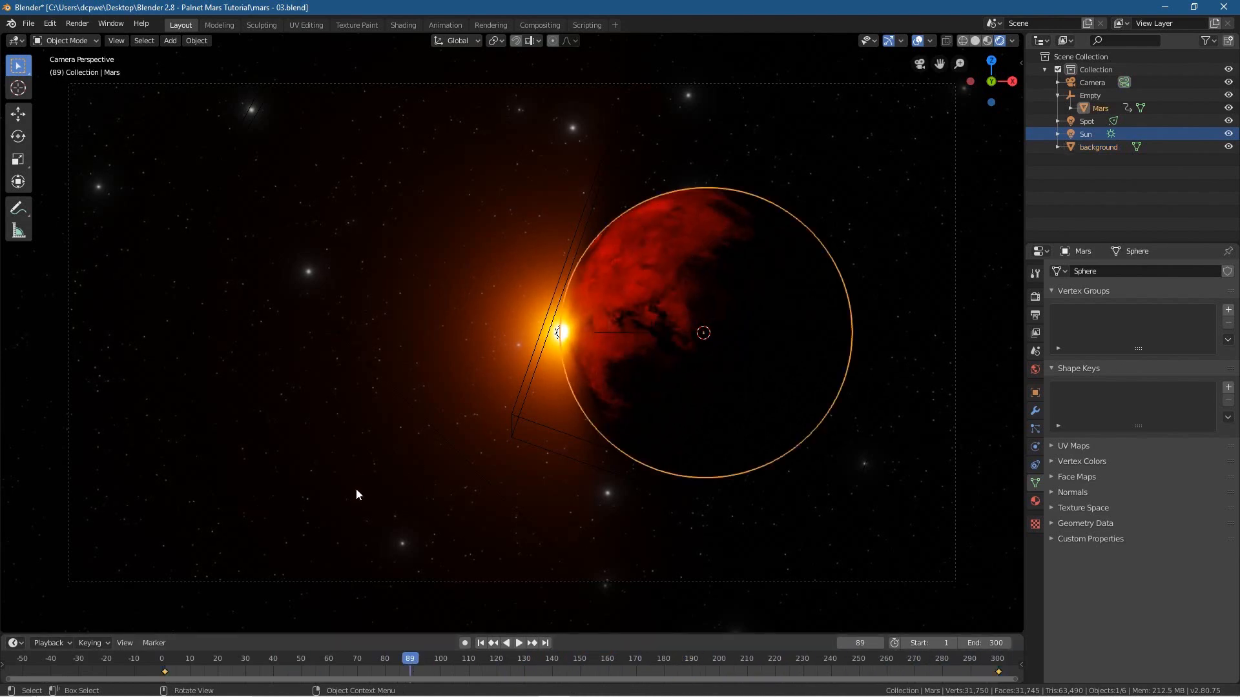
left_click(482, 643)
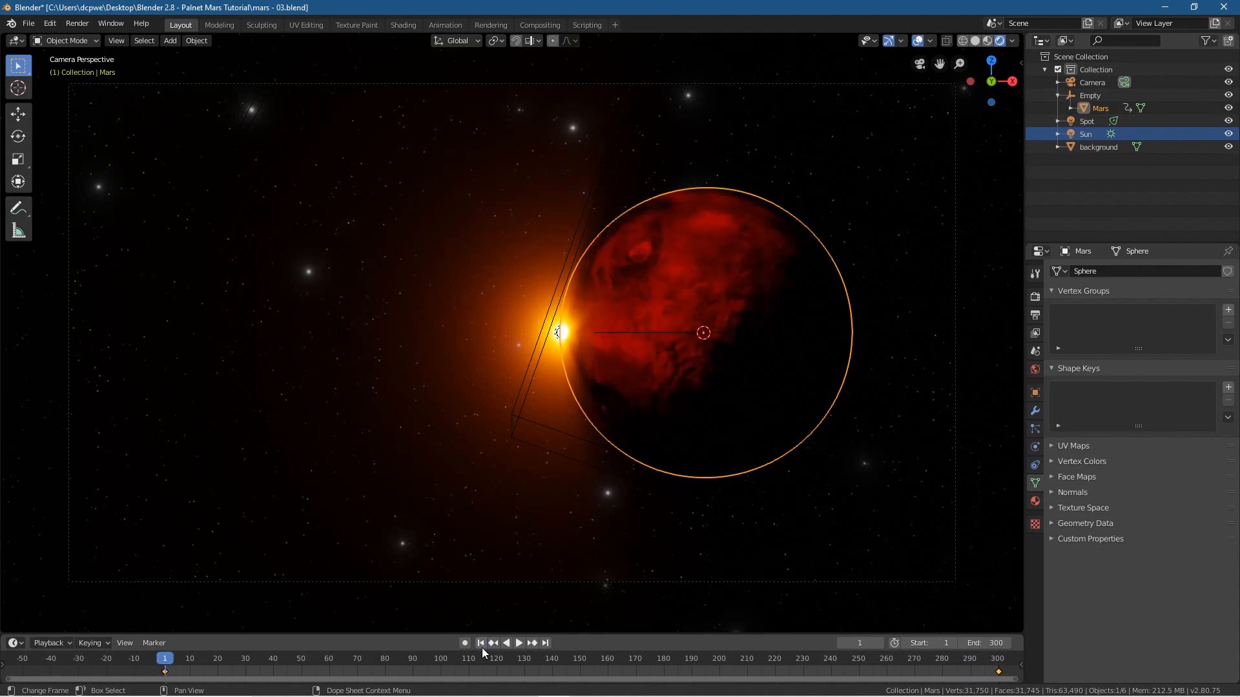
Replace the 3D viewport with the Graph Editor and examine Mars's animation curves from frame 1 to 300
left_click(16, 42)
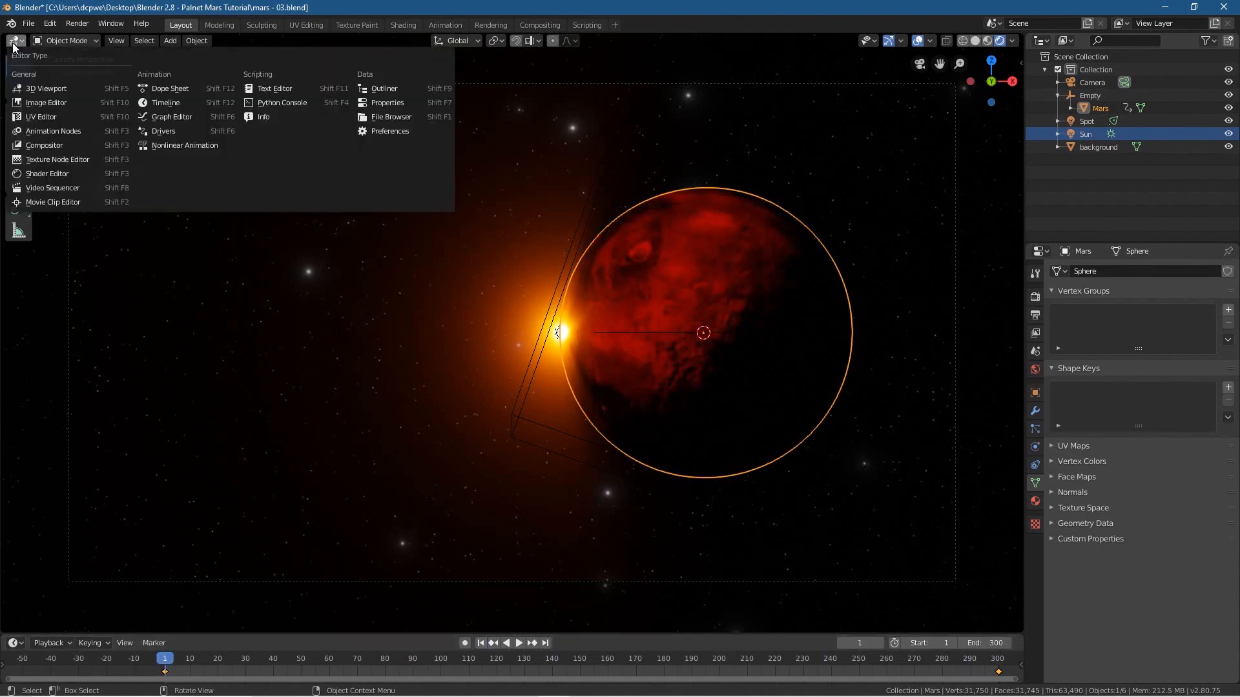
left_click(173, 117)
key("Home")
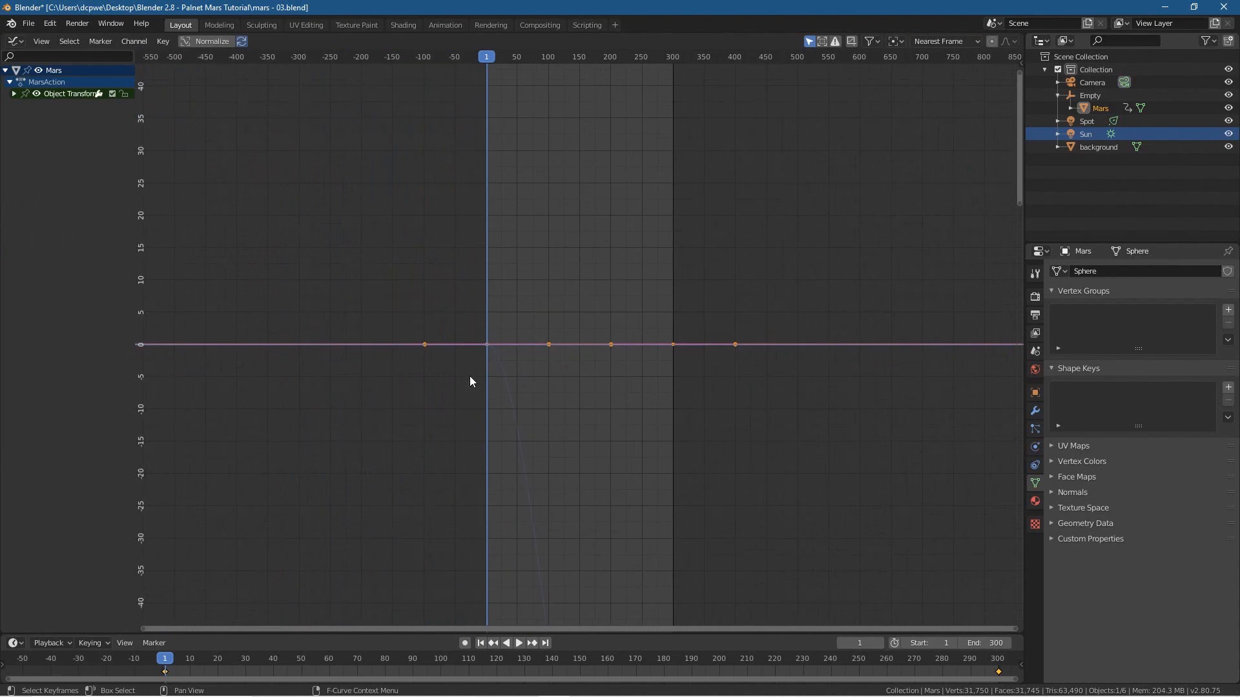
middle_click_drag(477, 392, 454, 166)
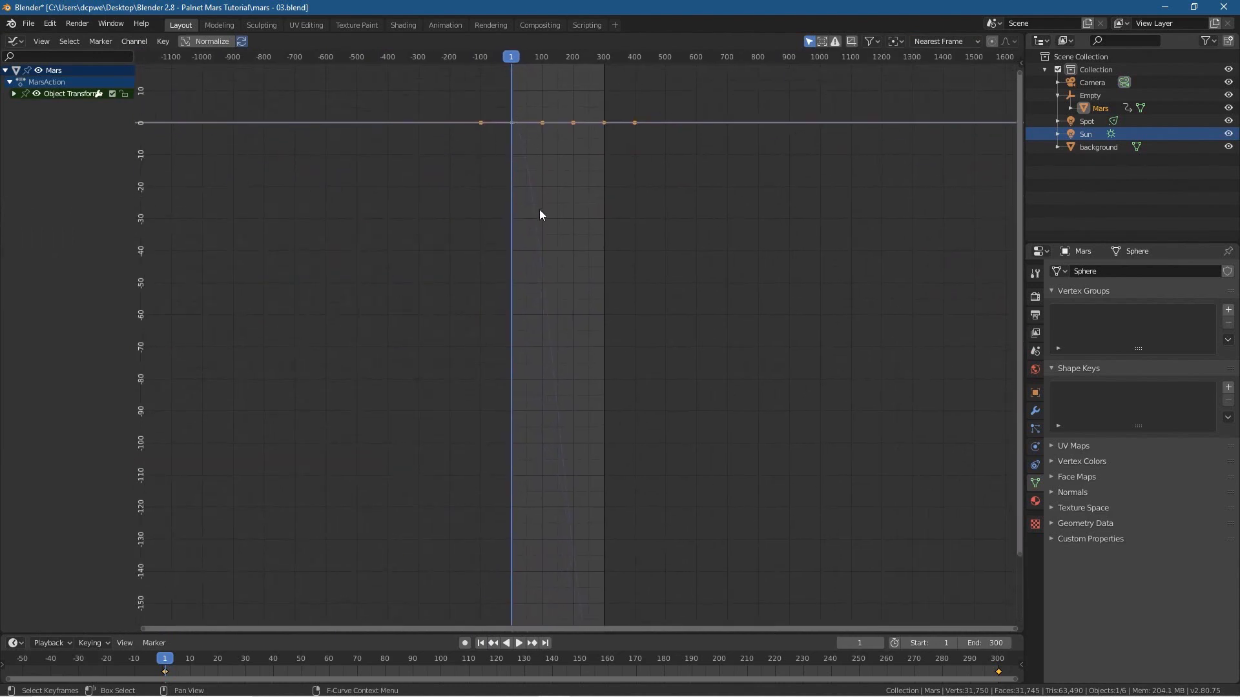
middle_click_drag(645, 406, 697, 292)
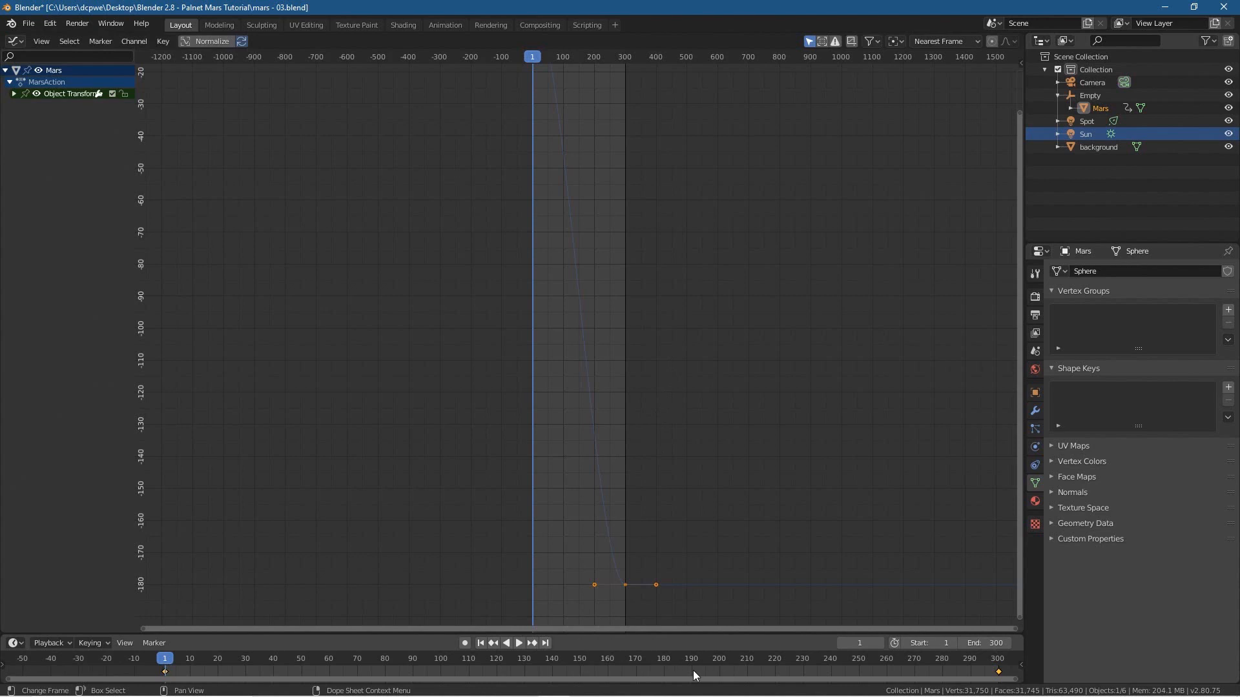
middle_click_drag(693, 671, 598, 673)
scroll(598, 673, "down", 5)
scroll(598, 673, "up", 5)
scroll(598, 673, "down", 2)
middle_click_drag(598, 673, 629, 669)
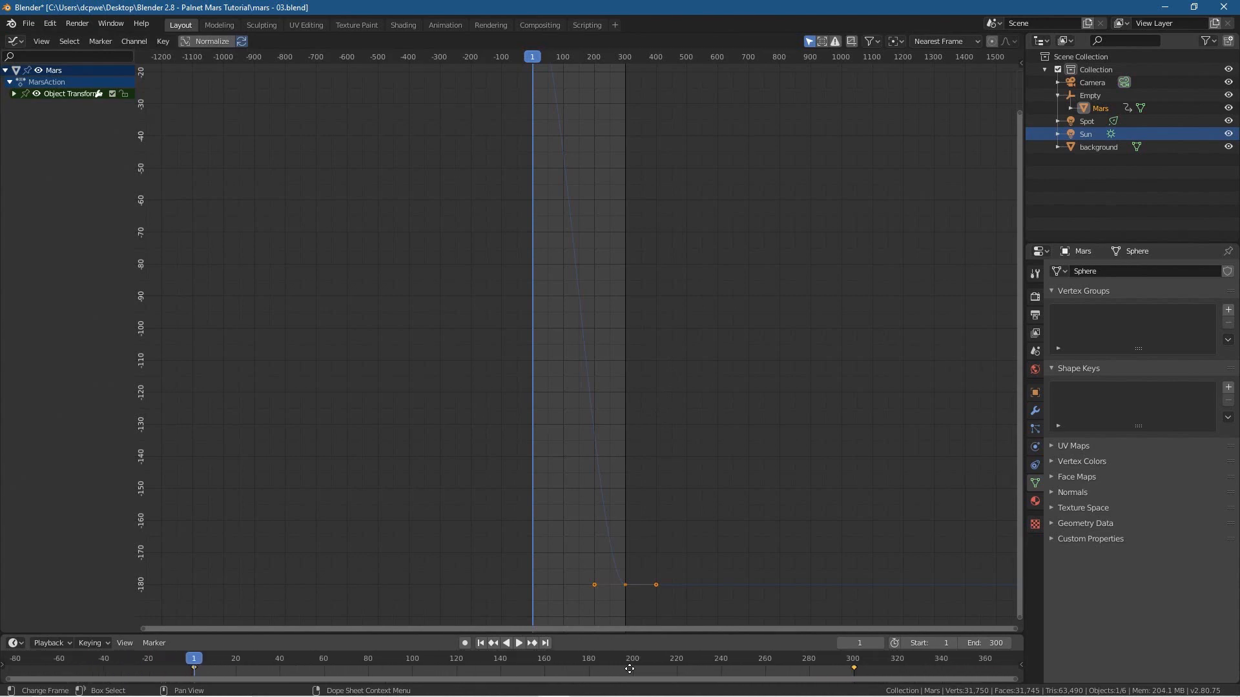
scroll(531, 672, "up", 1)
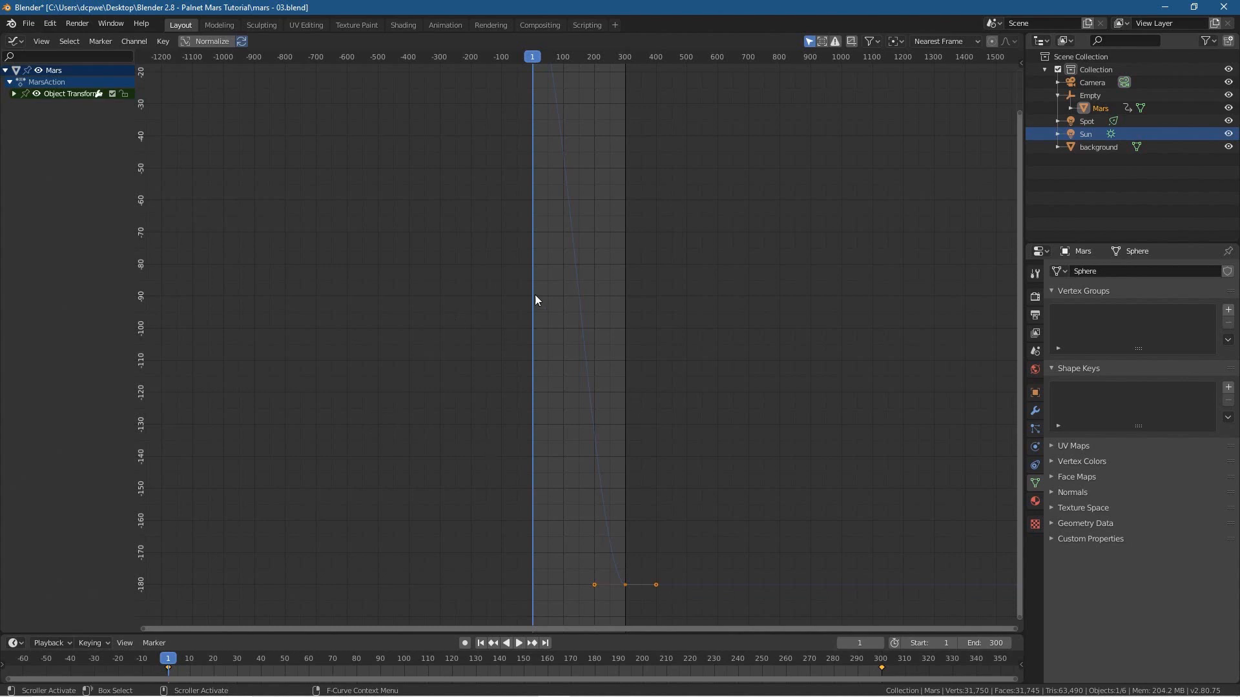
Set Mars's keyframe interpolation to Linear and switch the editor back to the 3D Viewport
key("t")
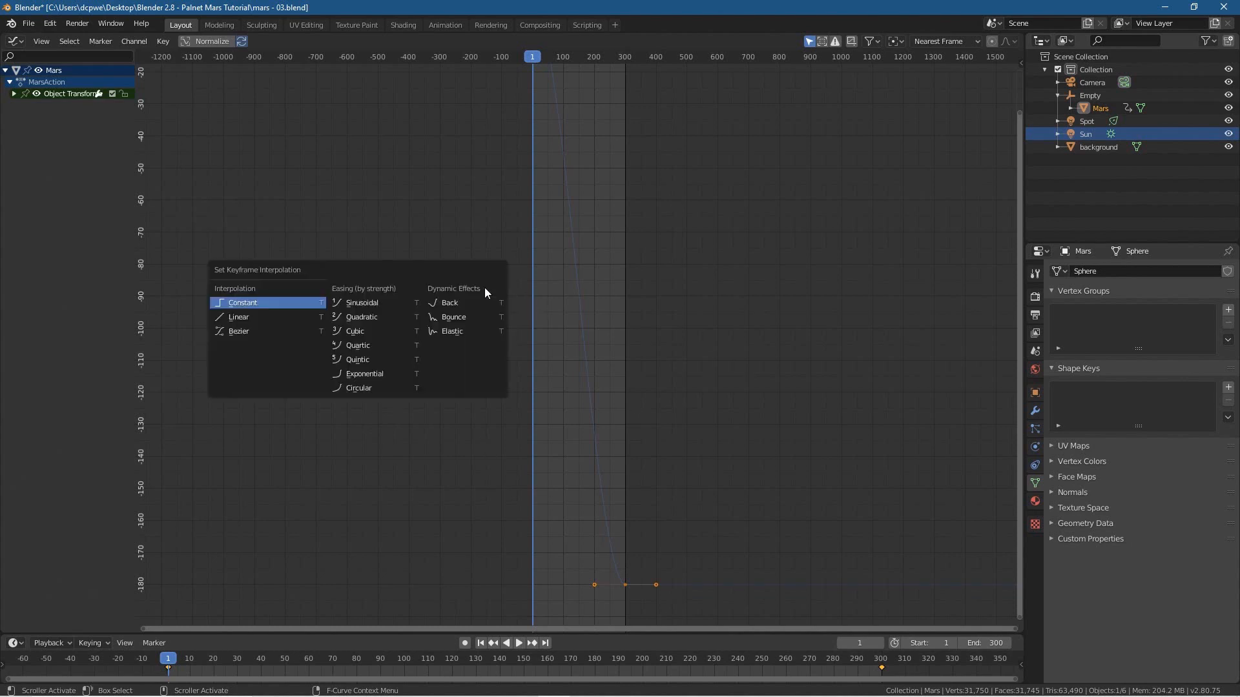
left_click(280, 319)
key("Home")
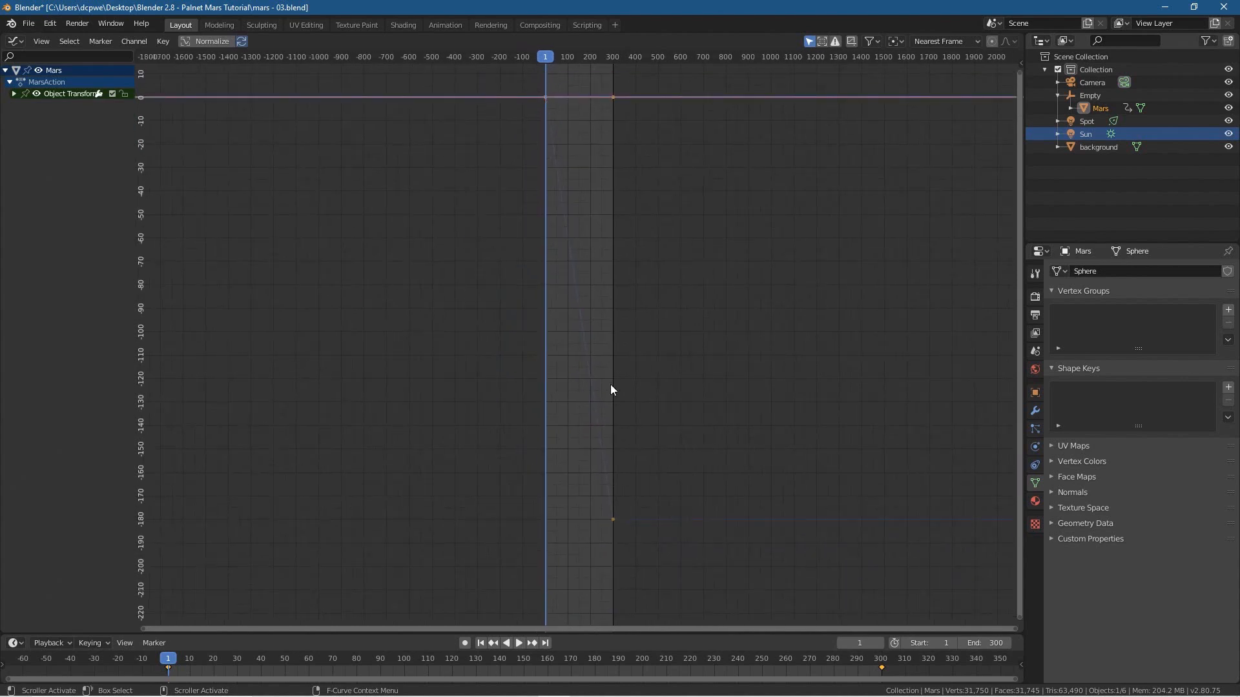
left_click(16, 43)
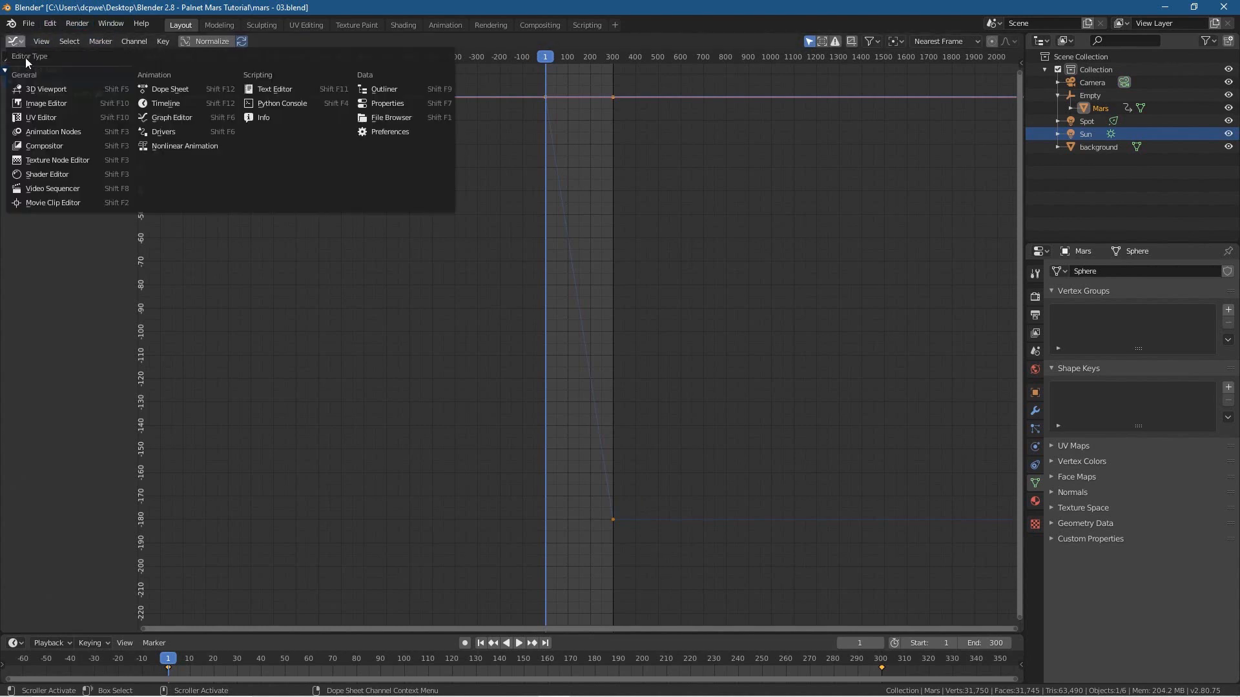
left_click(44, 92)
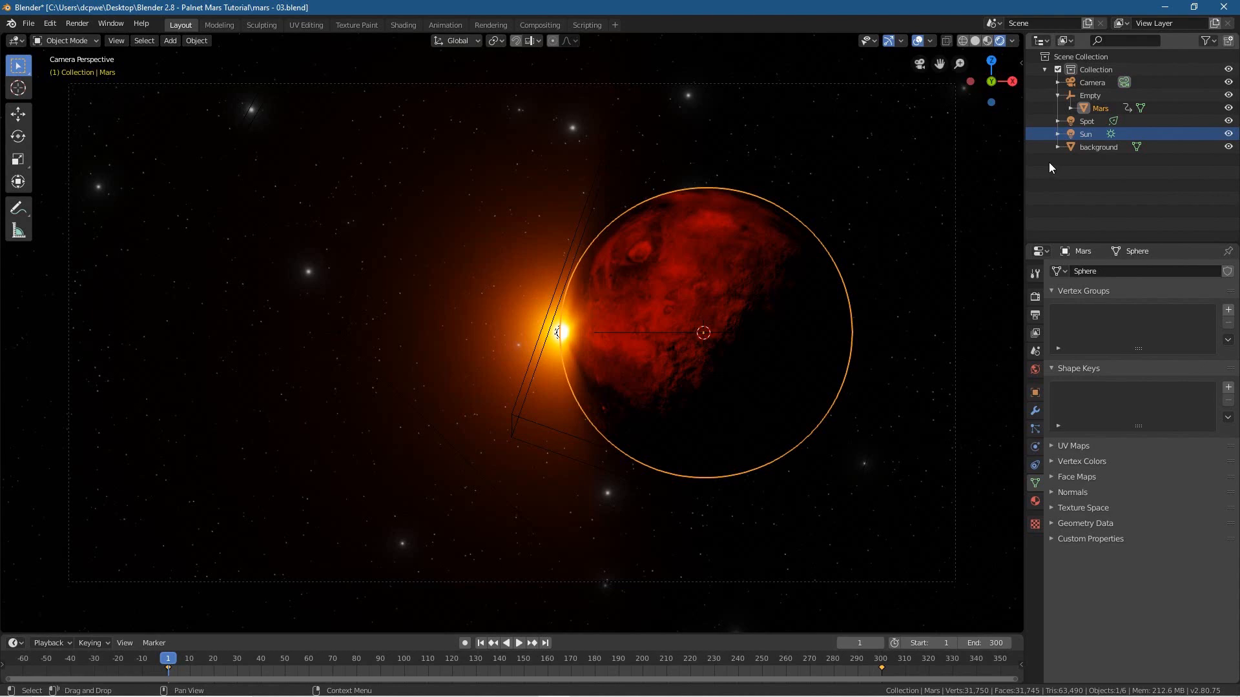
Enable Screencast Keys in the viewport sidebar, select the background and hide the sidebar again
key("n")
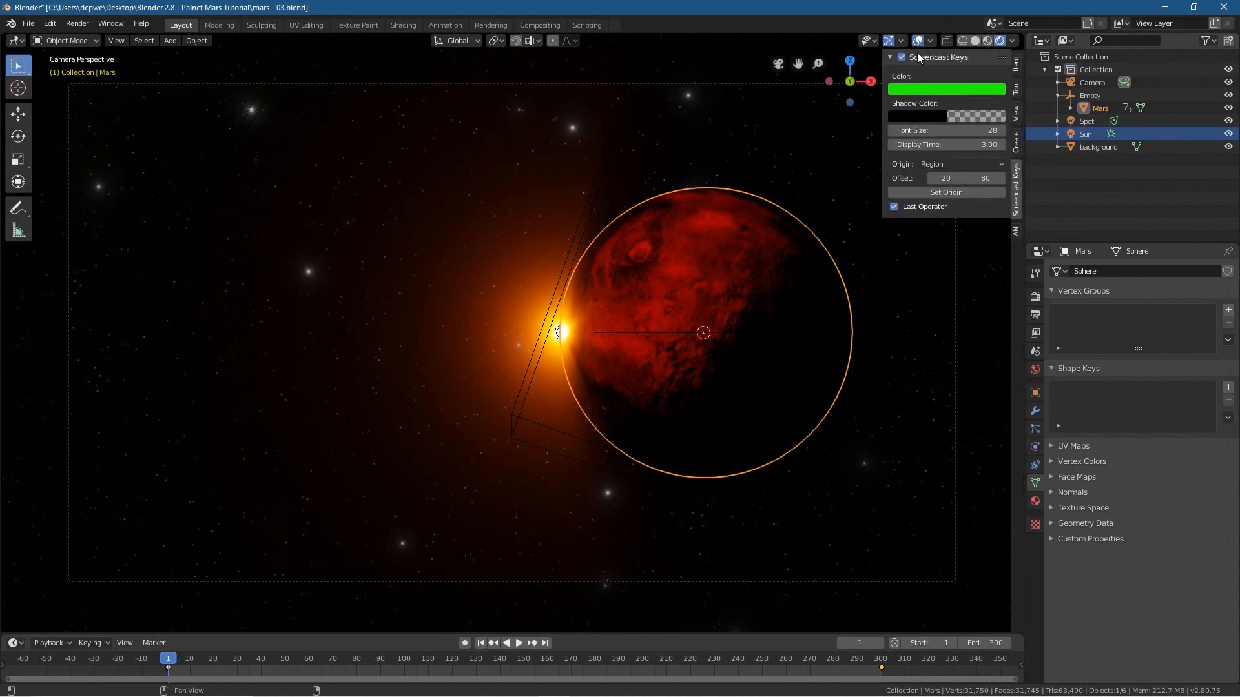
left_click(989, 296)
key("n")
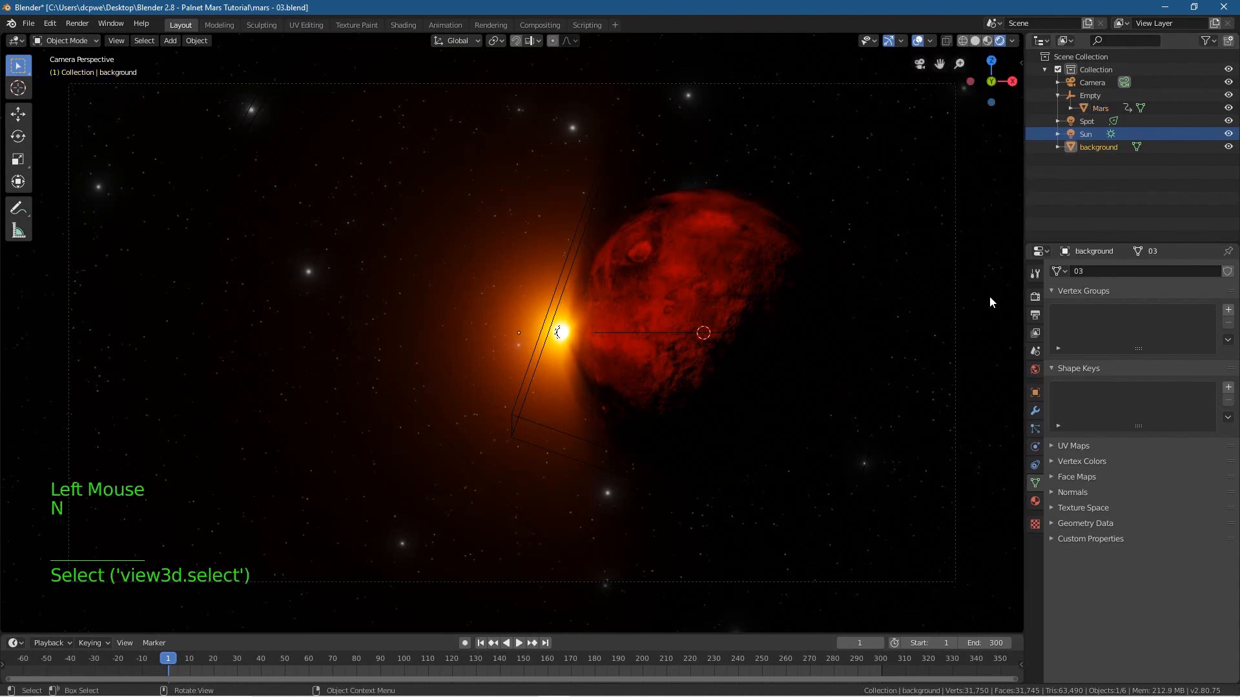
Play Mars's rotation with the linear interpolation, stop it and return to frame 1
left_click(519, 642)
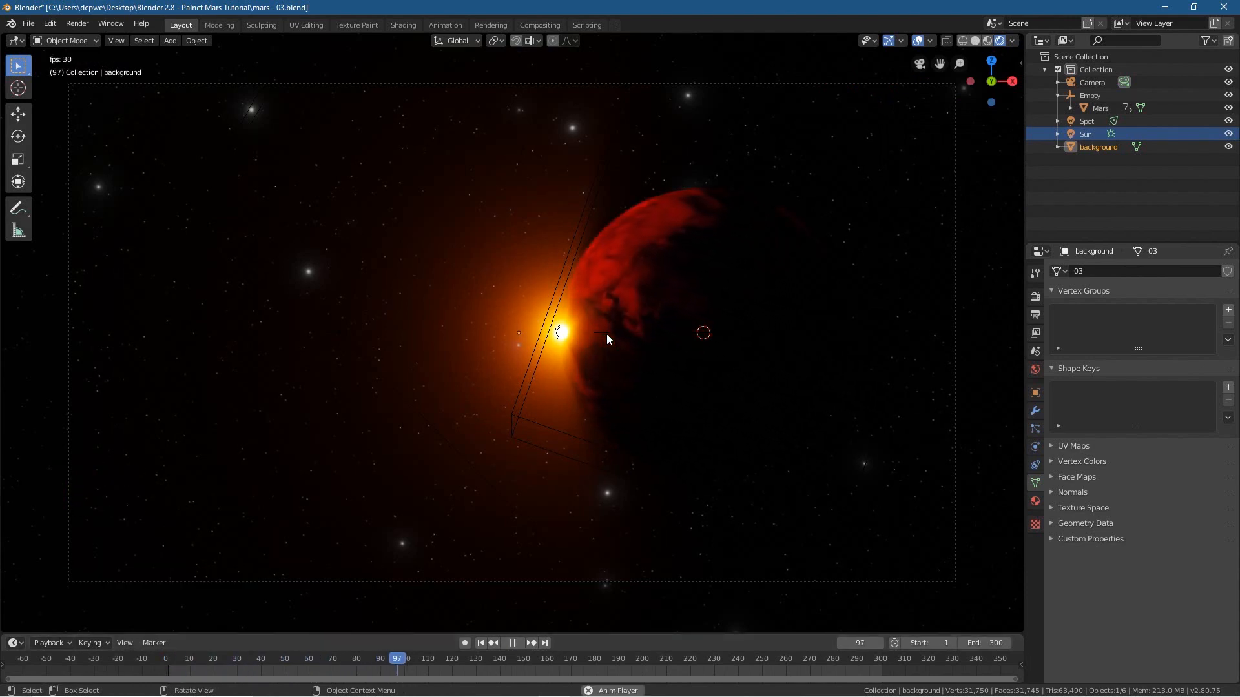
left_click(513, 643)
left_click(481, 643)
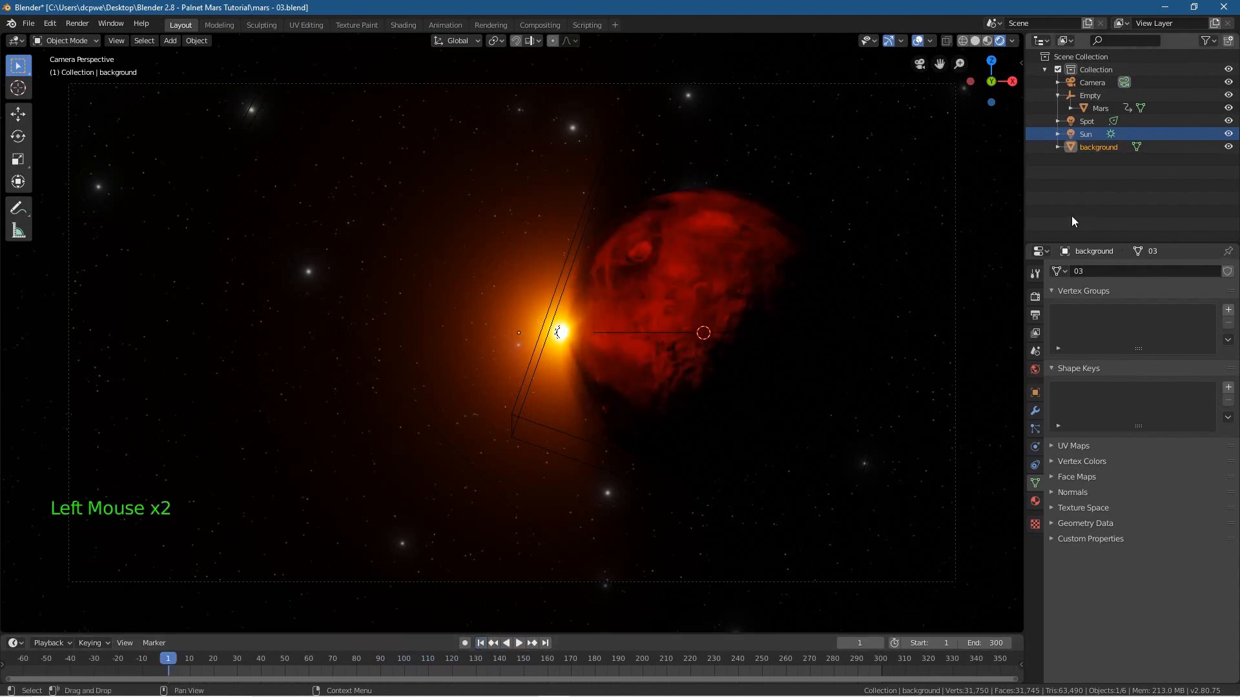
Select the Camera, turn on auto keying, and keyframe the camera's location and rotation at frame 1
left_click(1088, 84)
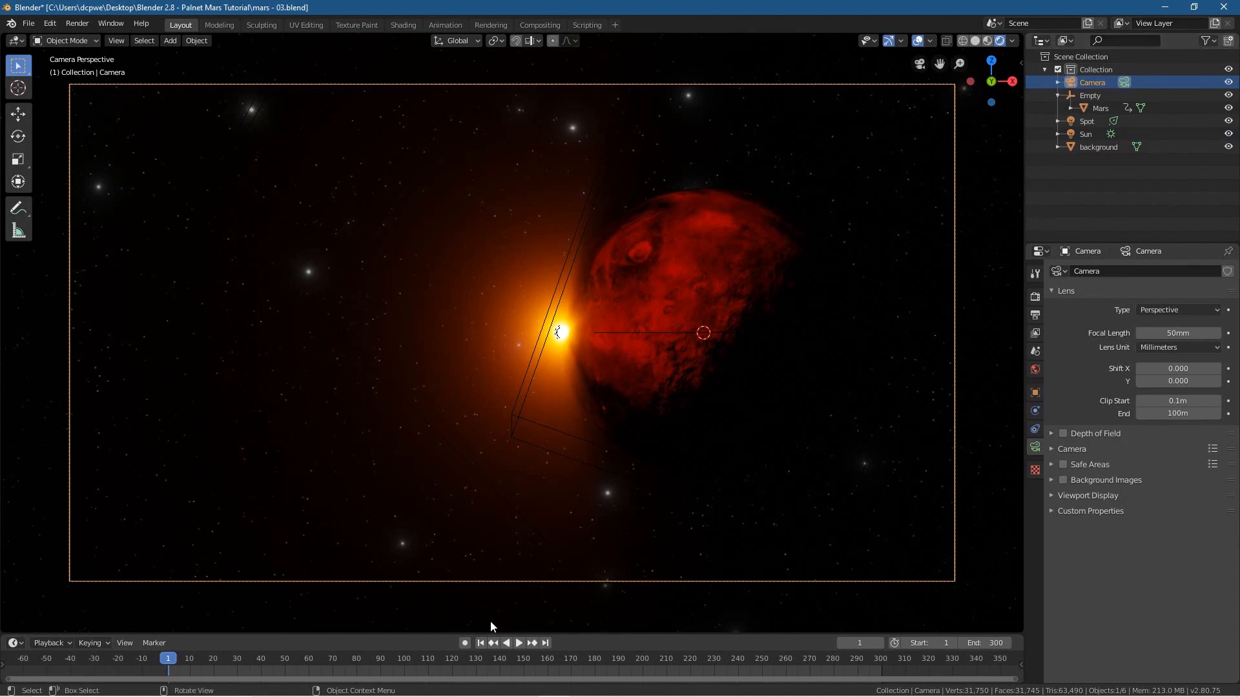
left_click(465, 643)
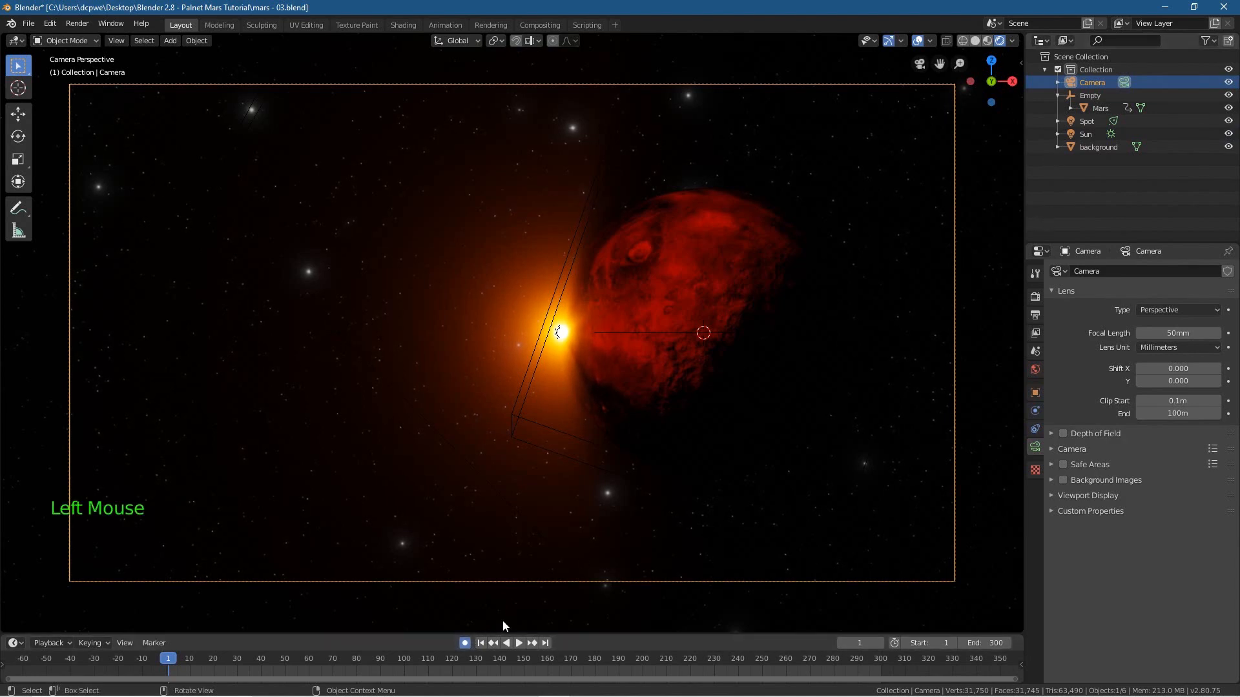
left_click(1036, 393)
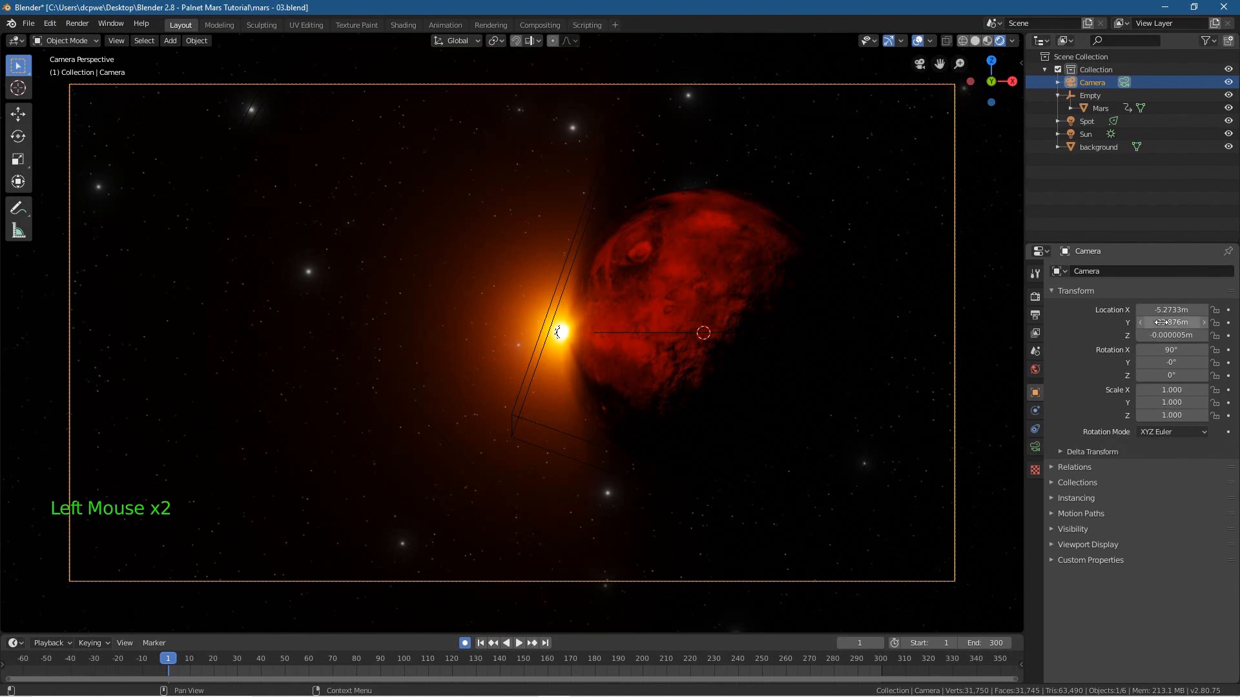
key("i")
key("i")
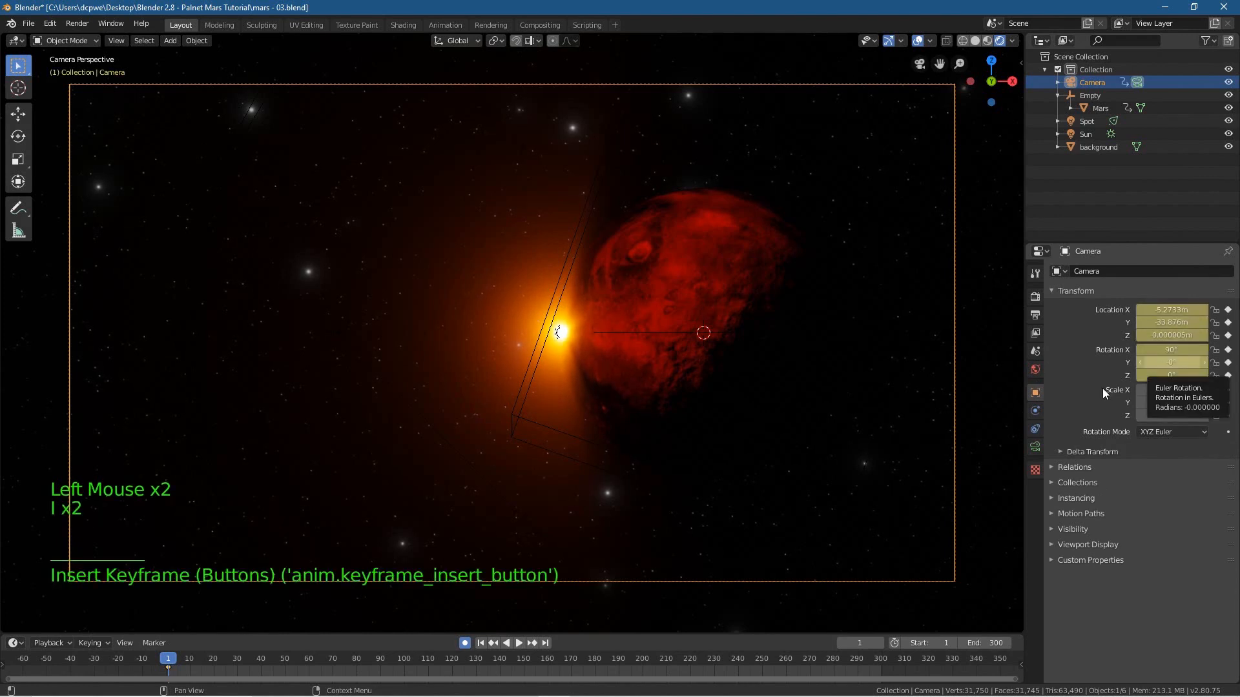
Keyframe the camera's current location and rotation at frames 45 and 250
left_click_drag(170, 659, 273, 659)
key("i")
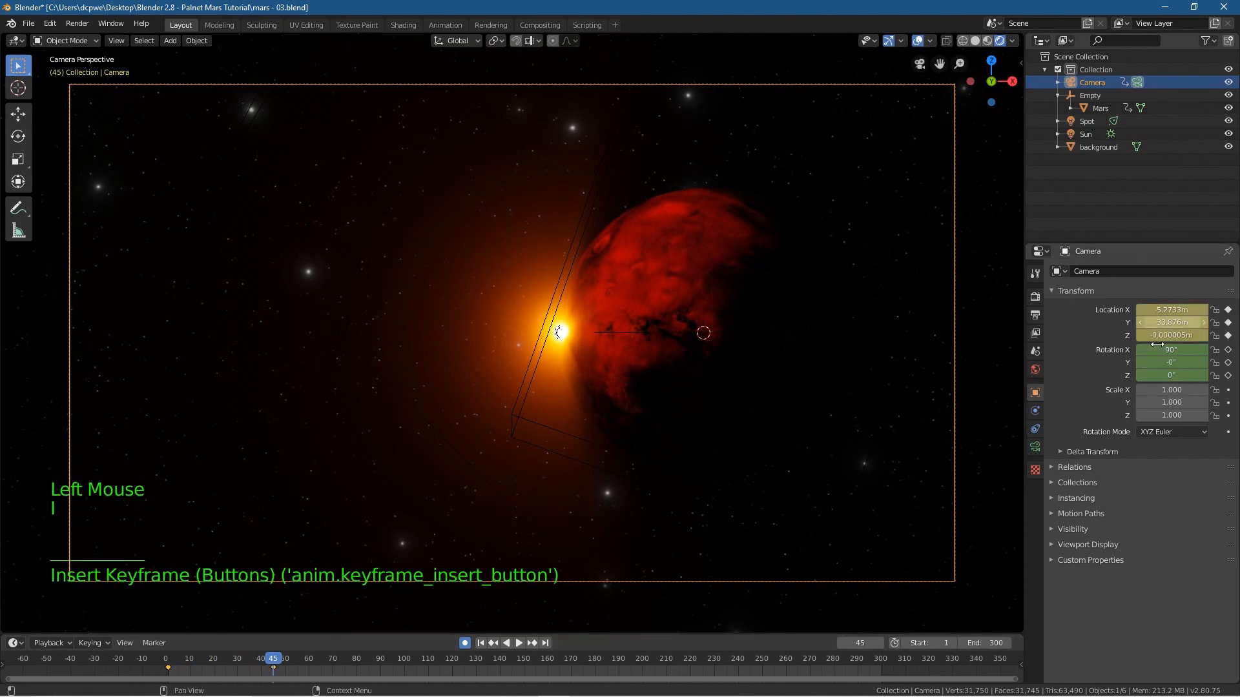
key("i")
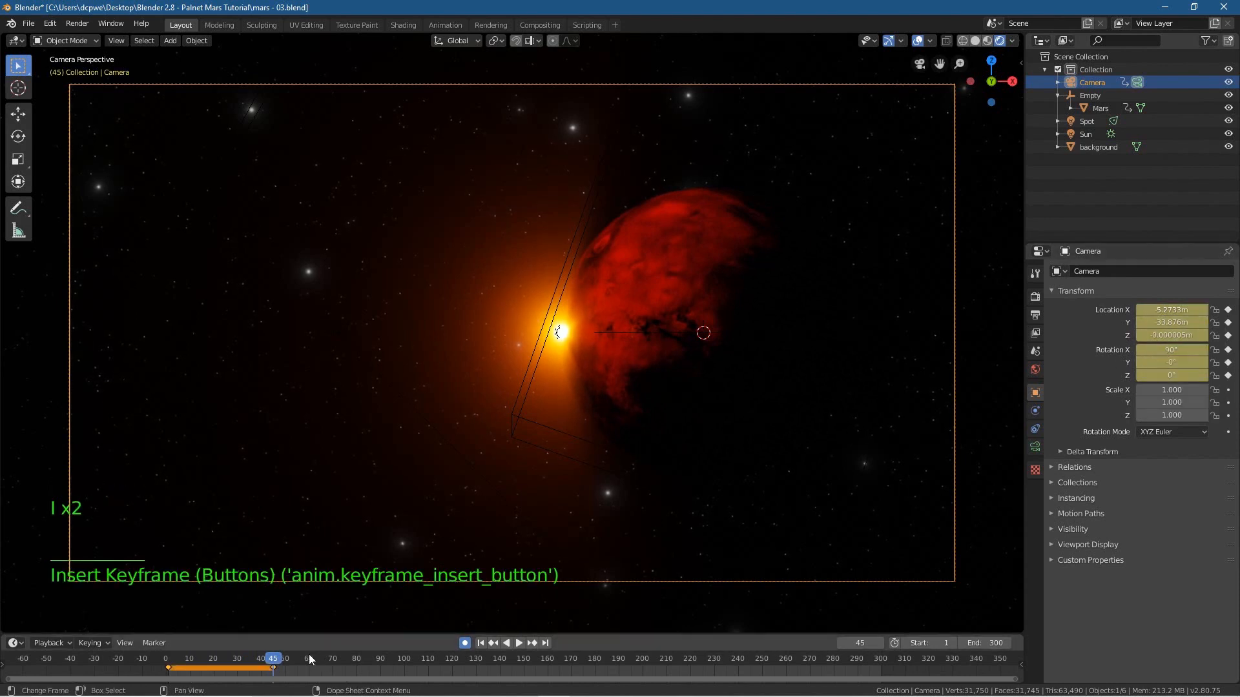
left_click_drag(276, 660, 764, 664)
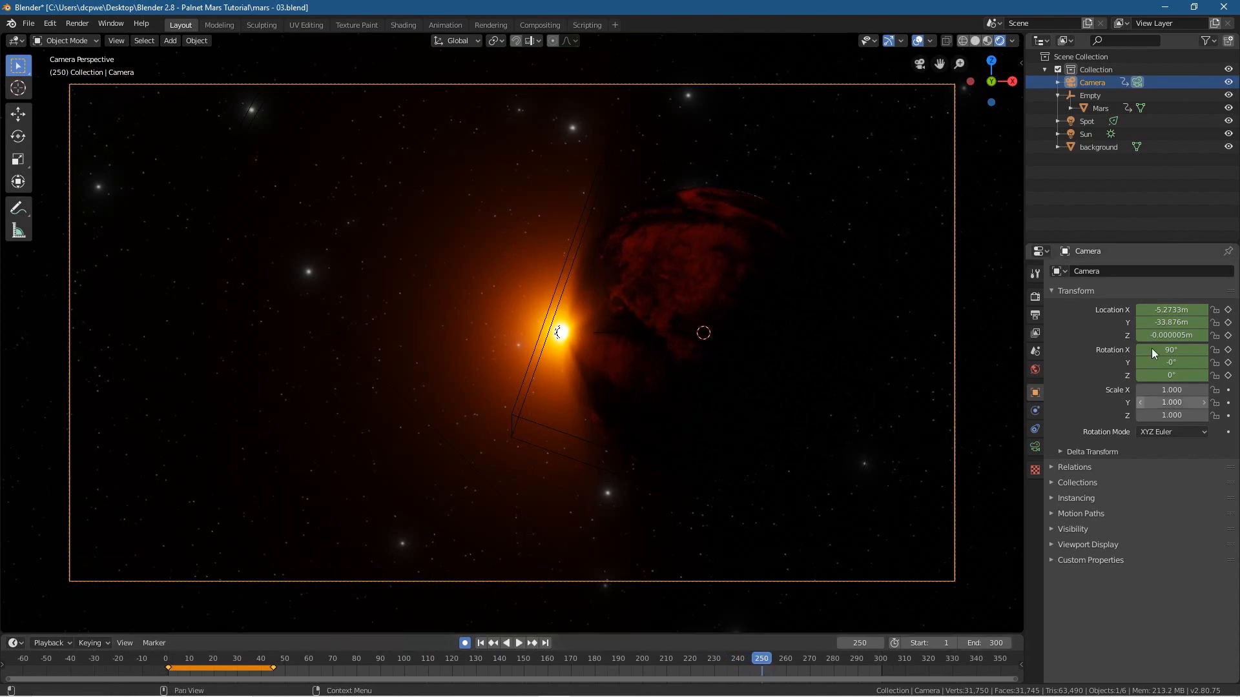
key("i")
key("i")
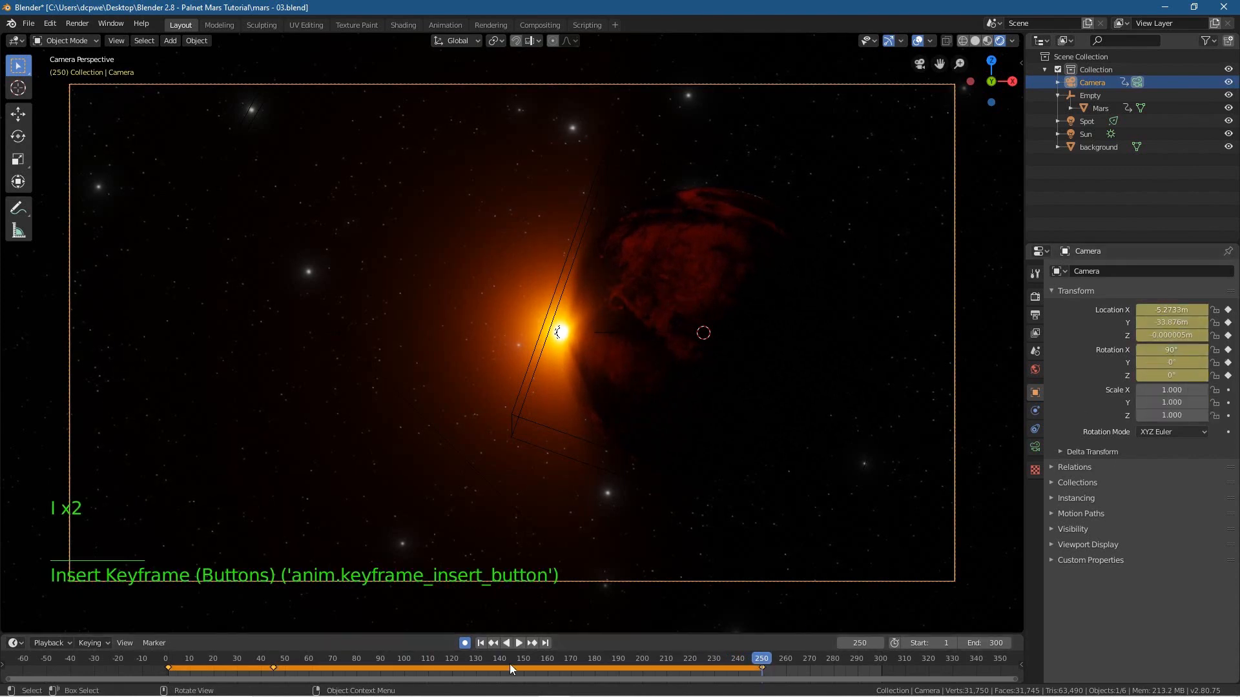
Keyframe the camera's location and rotation at the last frame, 300, and return to frame 1
left_click(551, 643)
key("i")
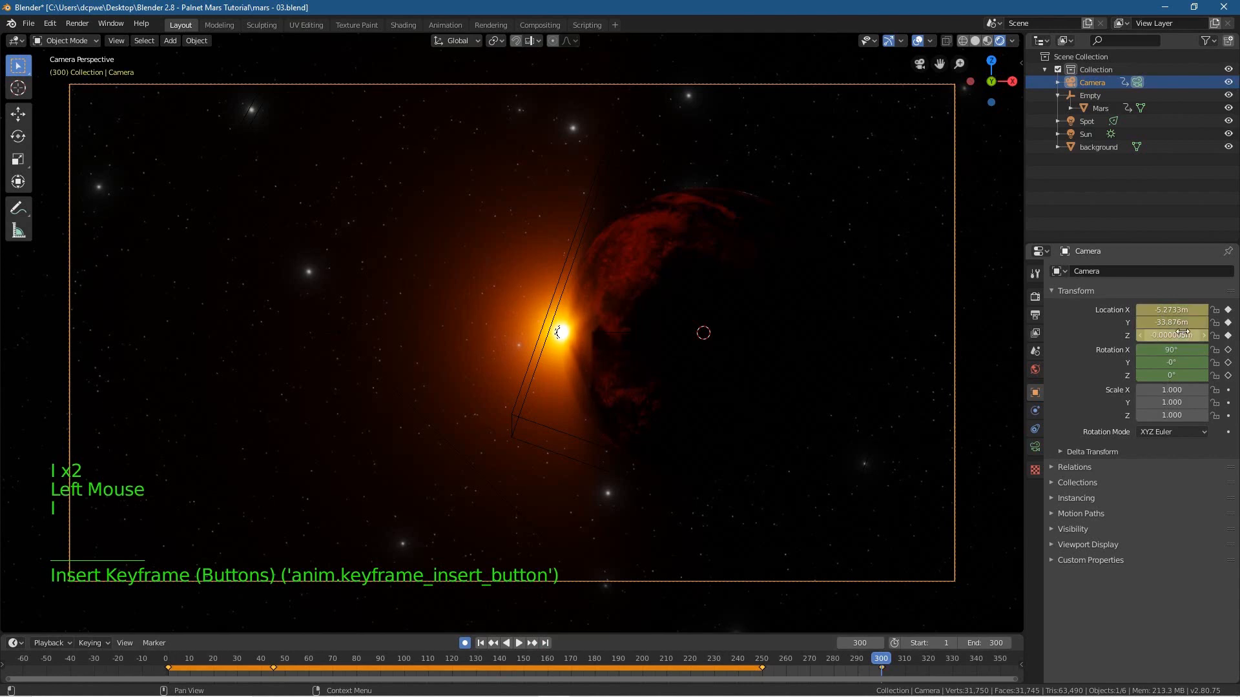
key("i")
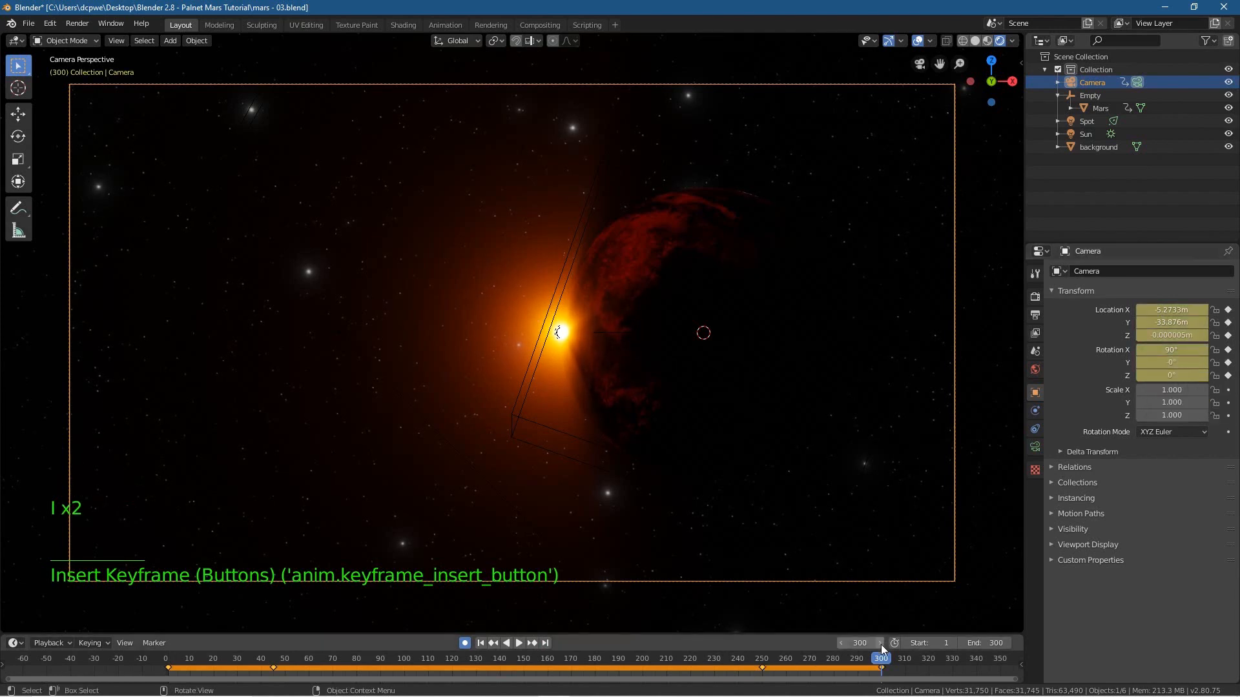
left_click(481, 643)
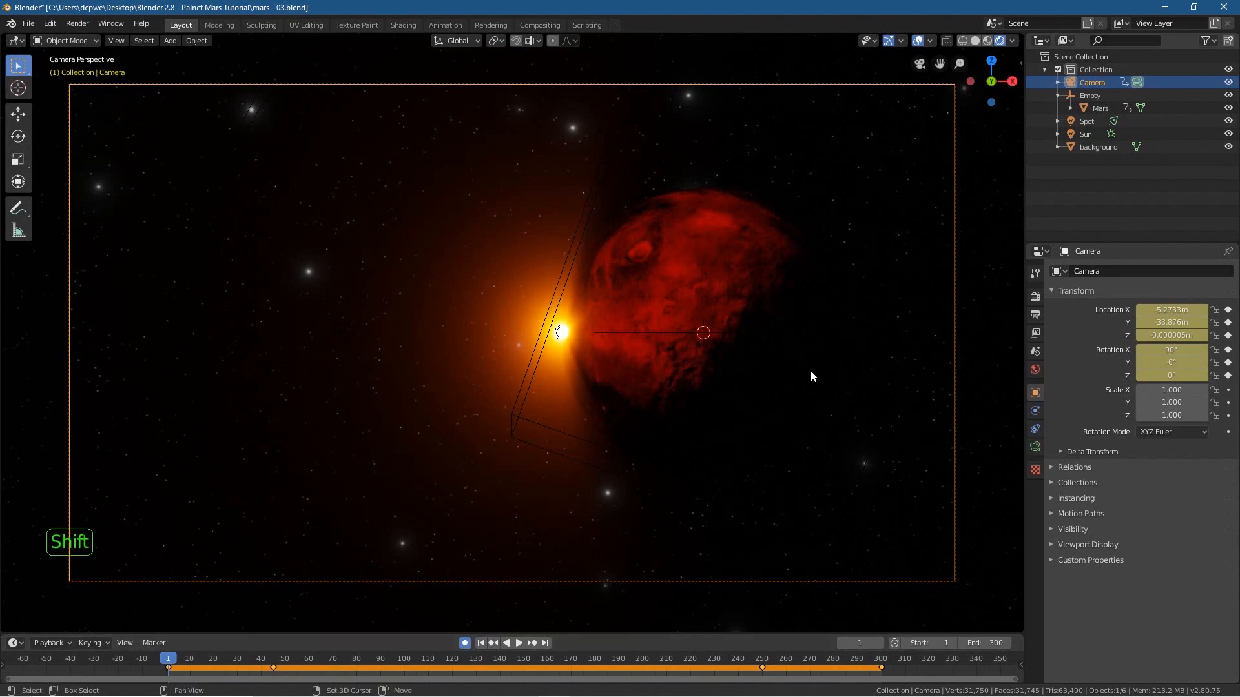
Fly the camera straight toward Mars at frame 1, moving its Y location to about -17.5 m
key("shift+f")
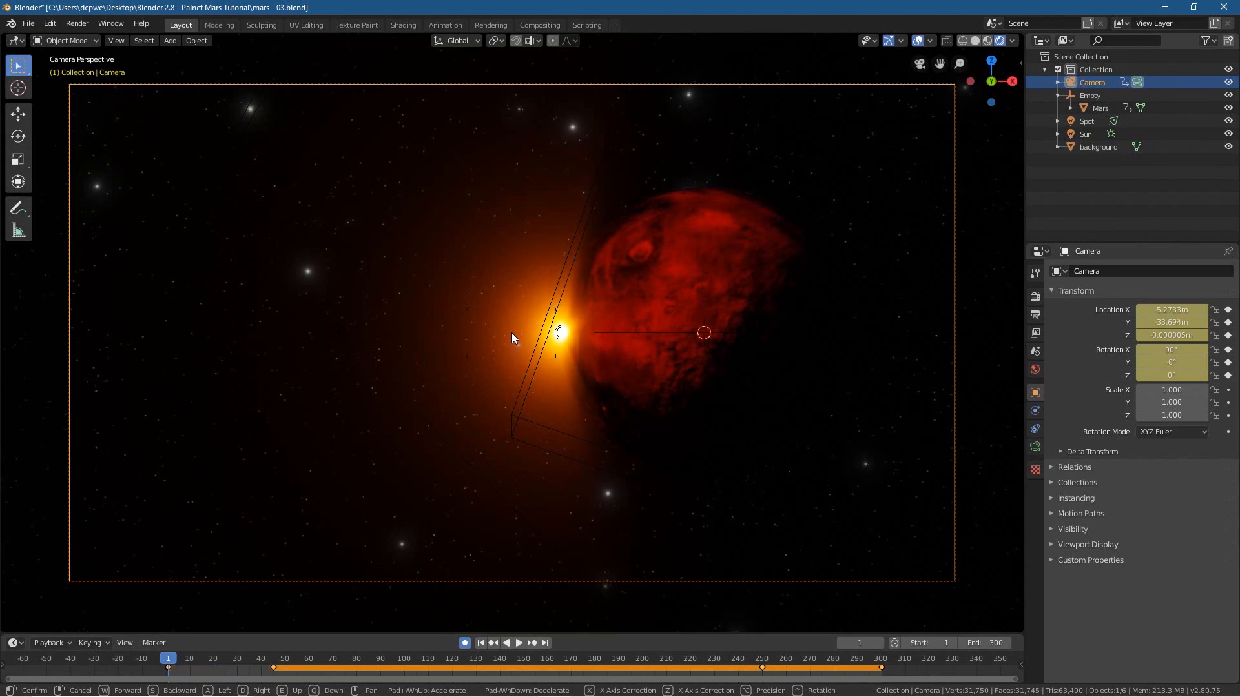
key("w")
key("w")
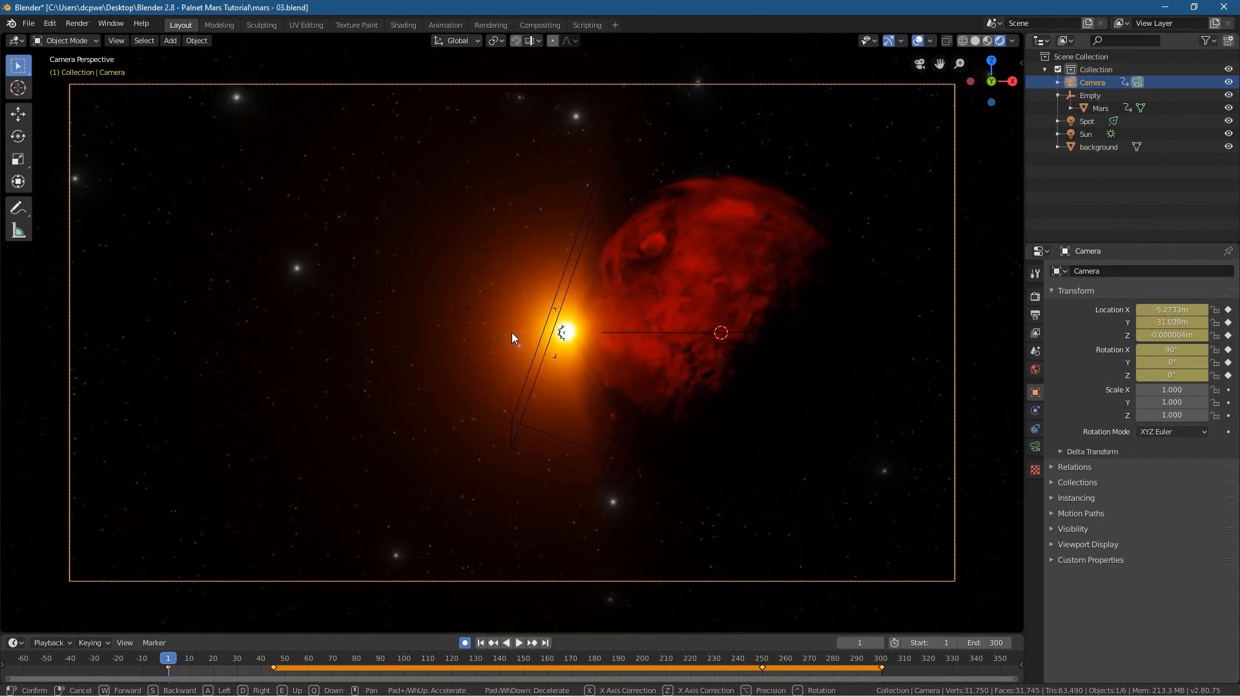
key("w")
key("w")
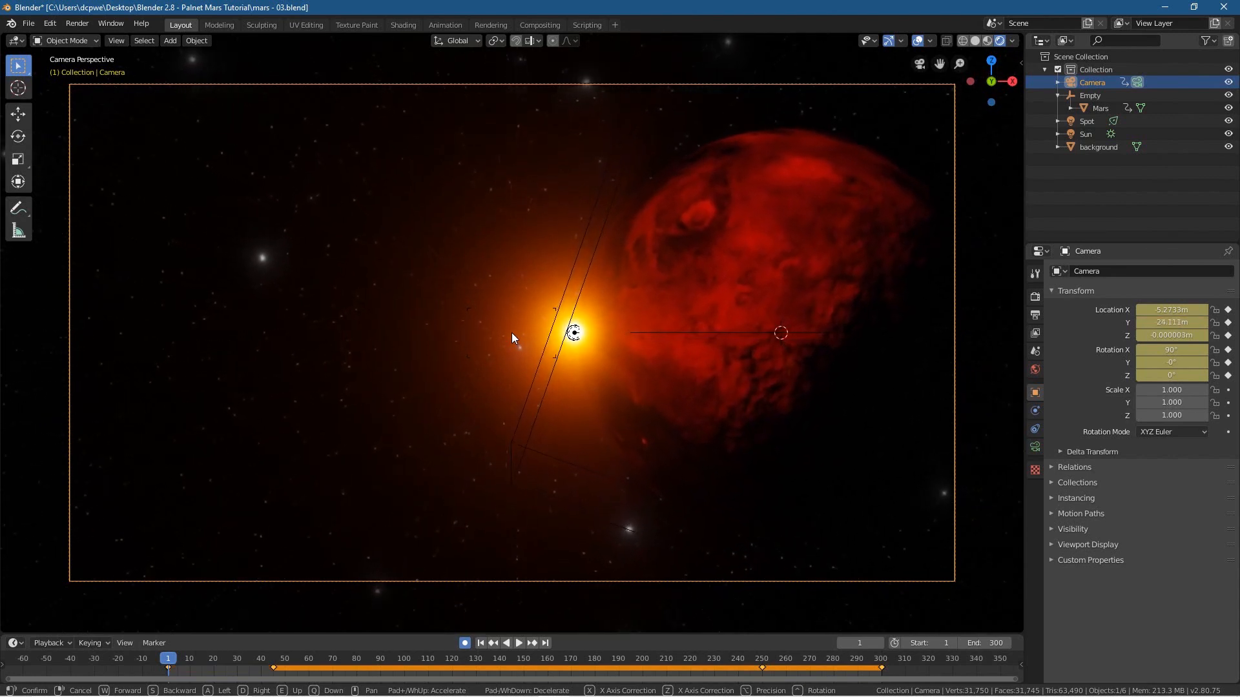
key("w")
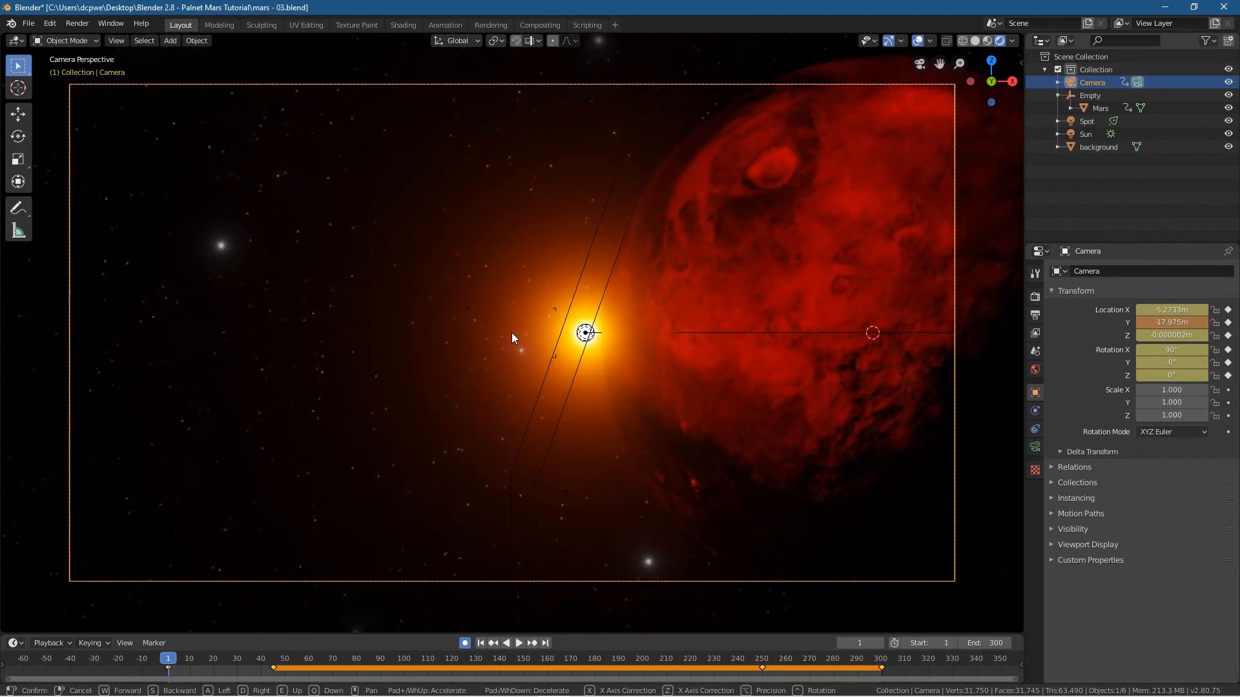
key("w")
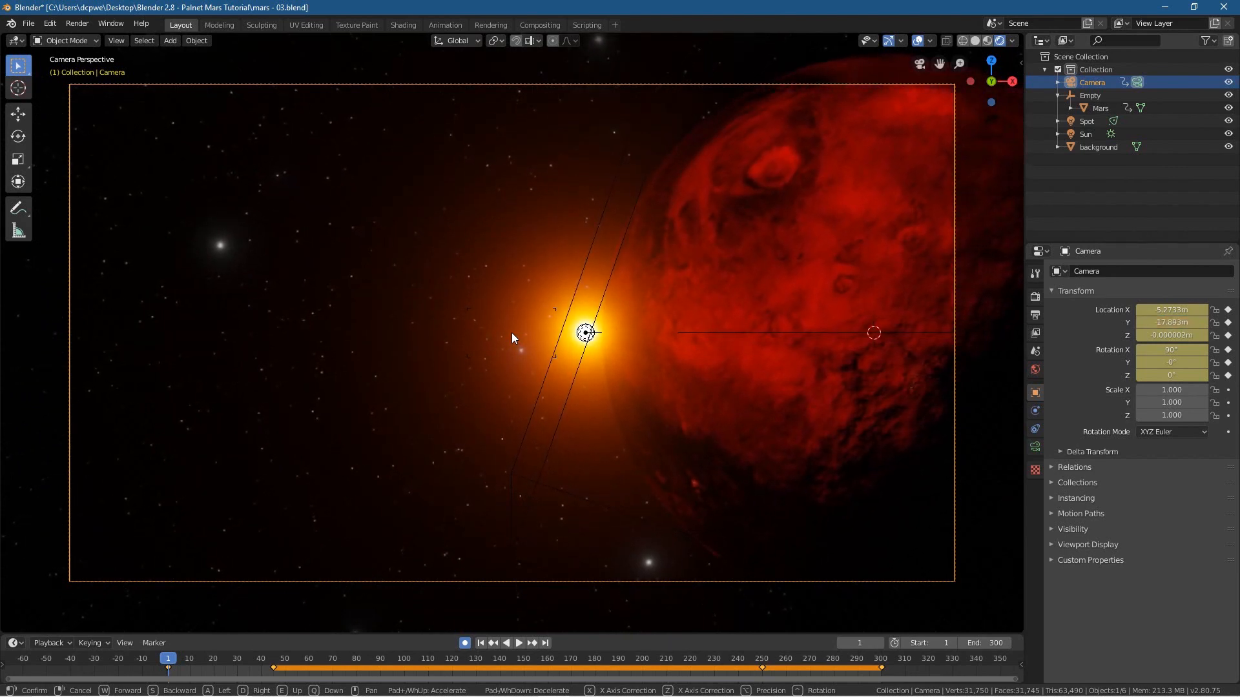
left_click(511, 332)
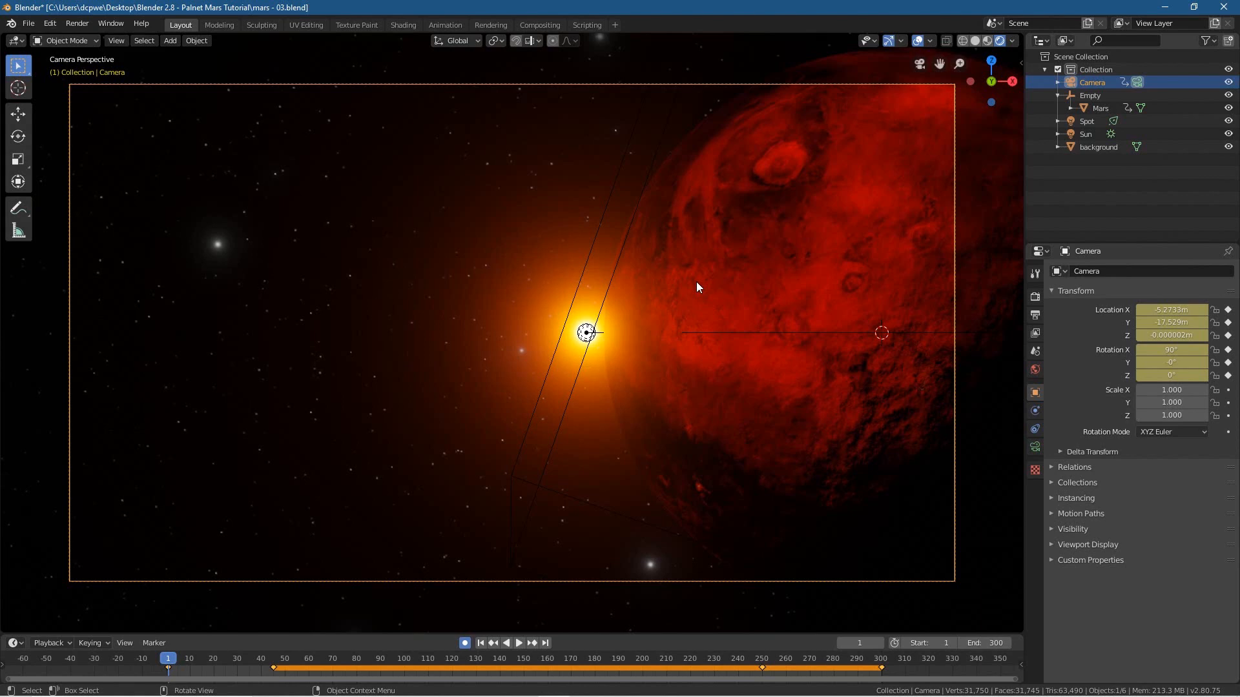
Roll the camera around the global Y axis to about -21.7° at frame 1
key("r")
key("r")
key("y")
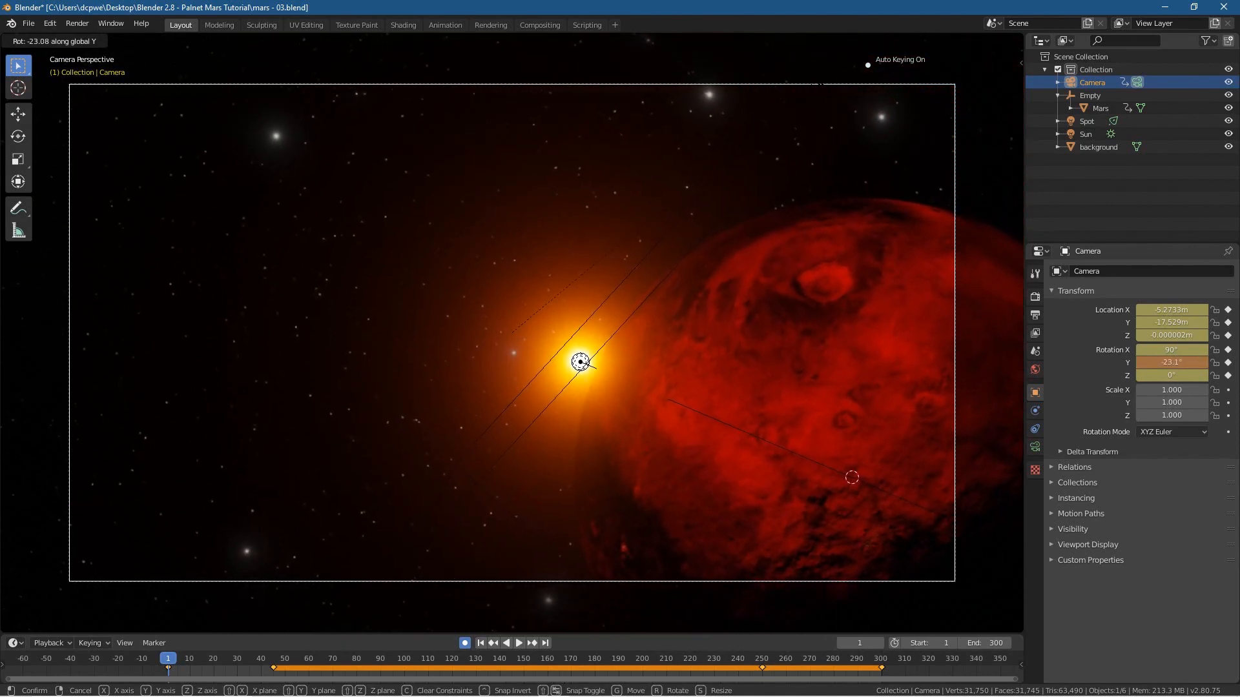
left_click(727, 292)
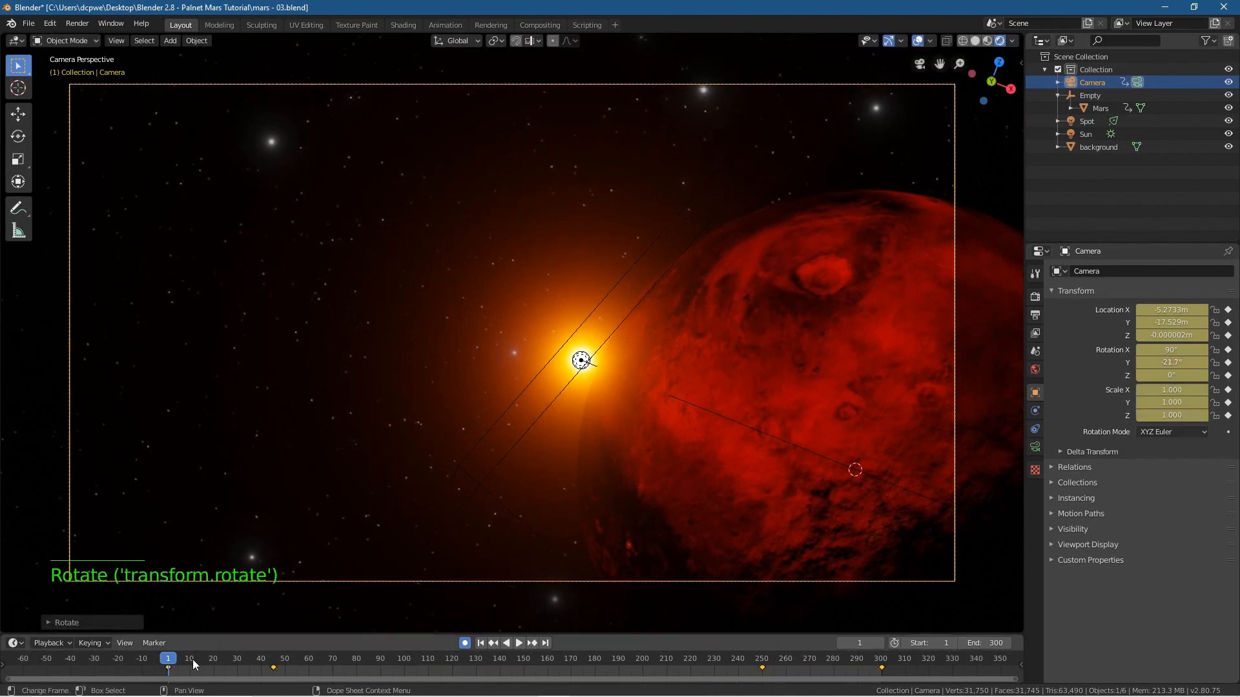
At frame 250, move the camera along X to about -6.15 m and rotate it around Z to about -14.9°
left_click_drag(170, 663, 762, 695)
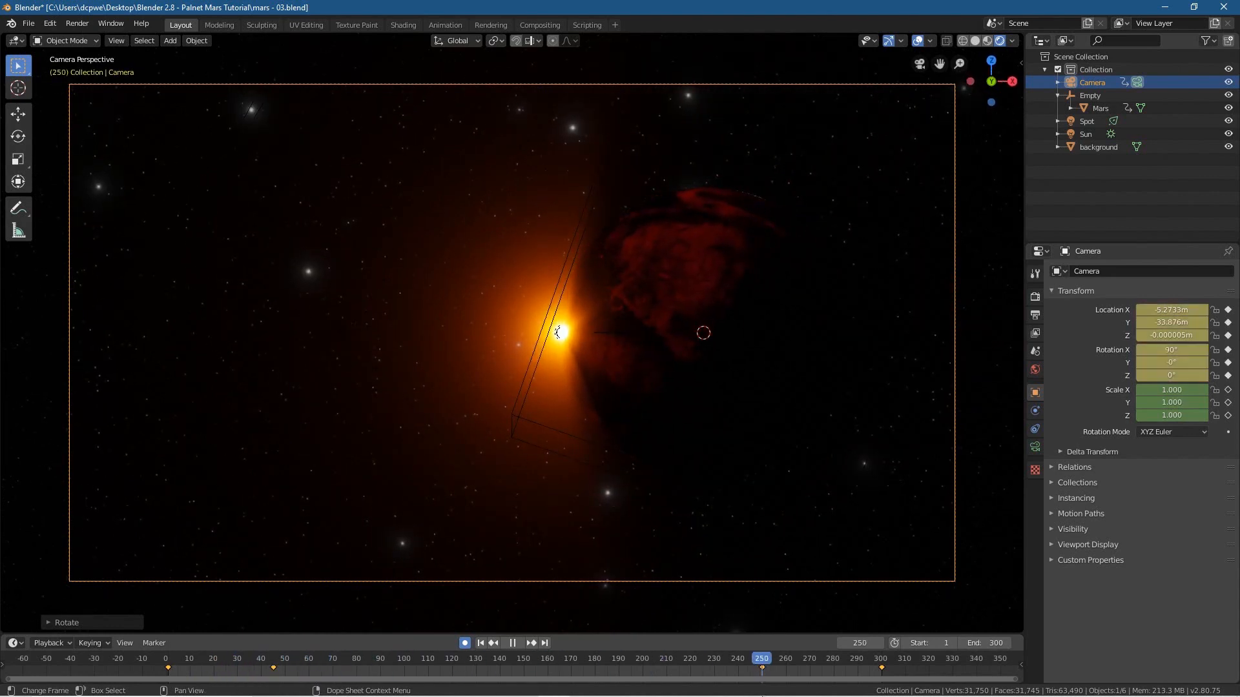
key("Escape")
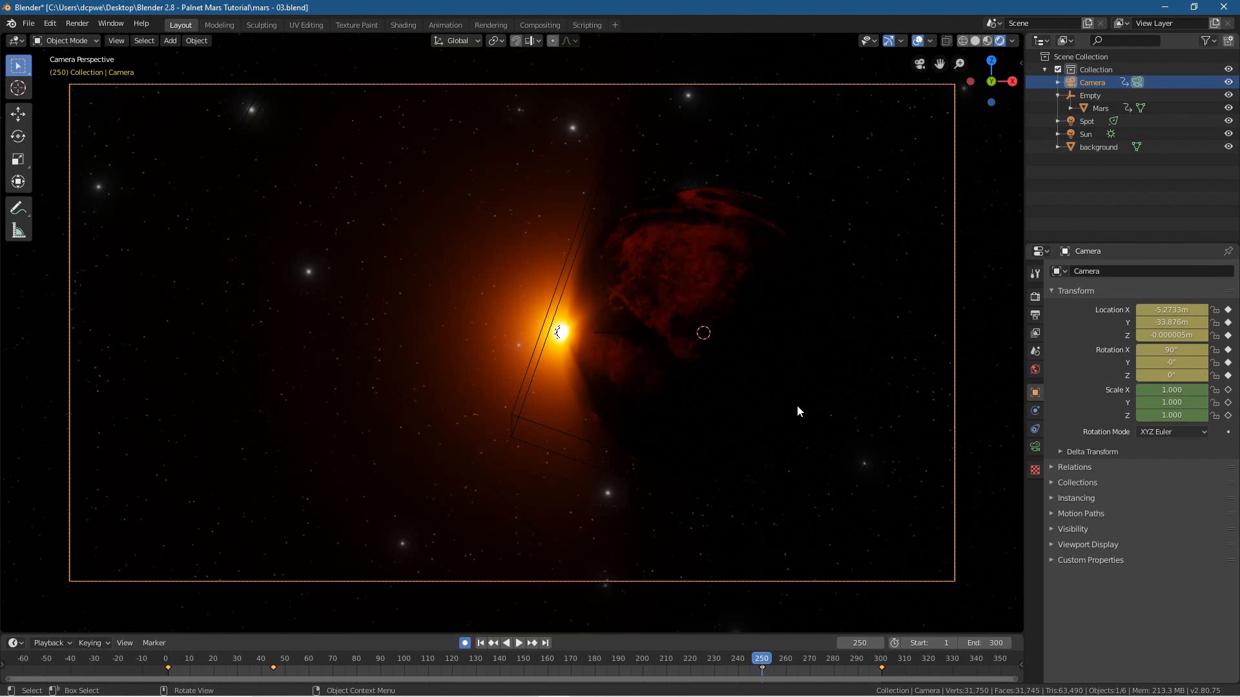
key("g")
key("x")
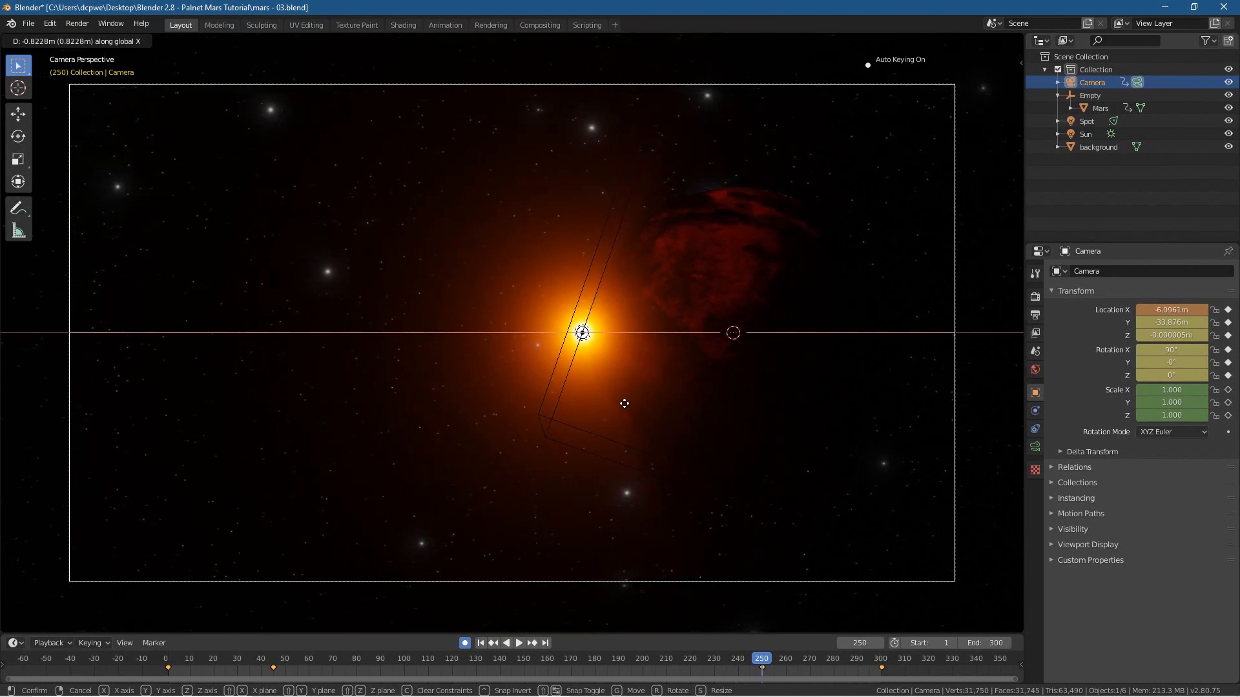
left_click(707, 404)
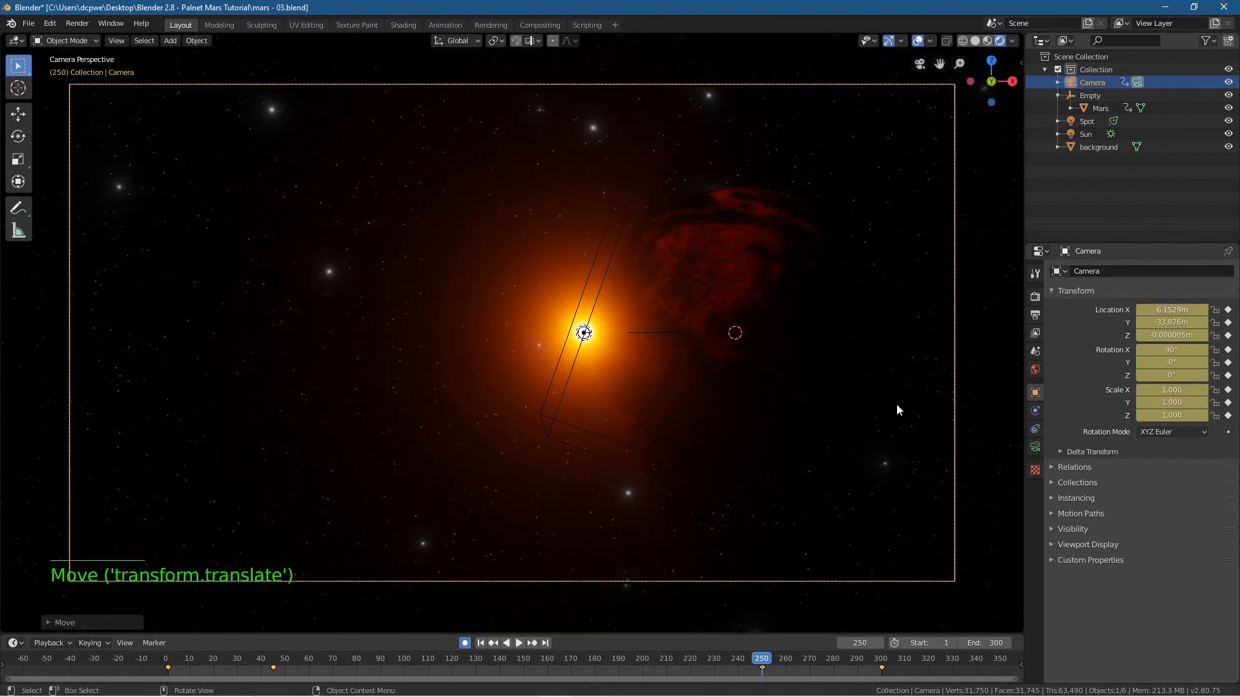
key("r")
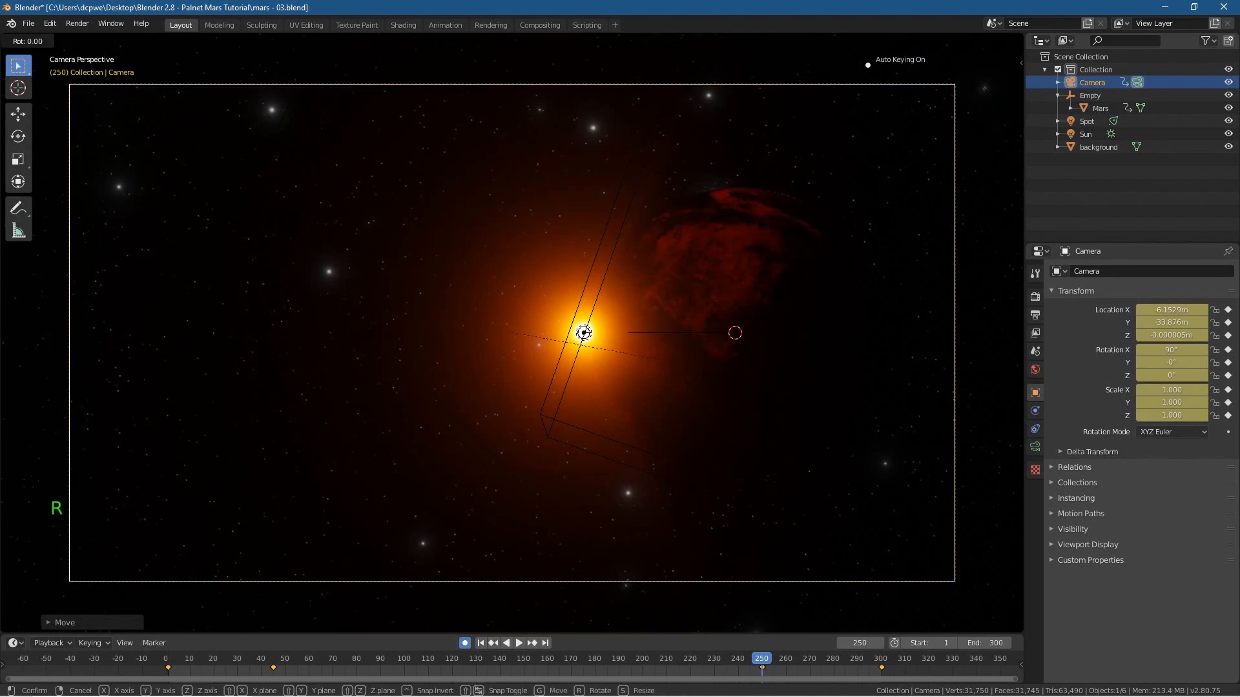
key("z")
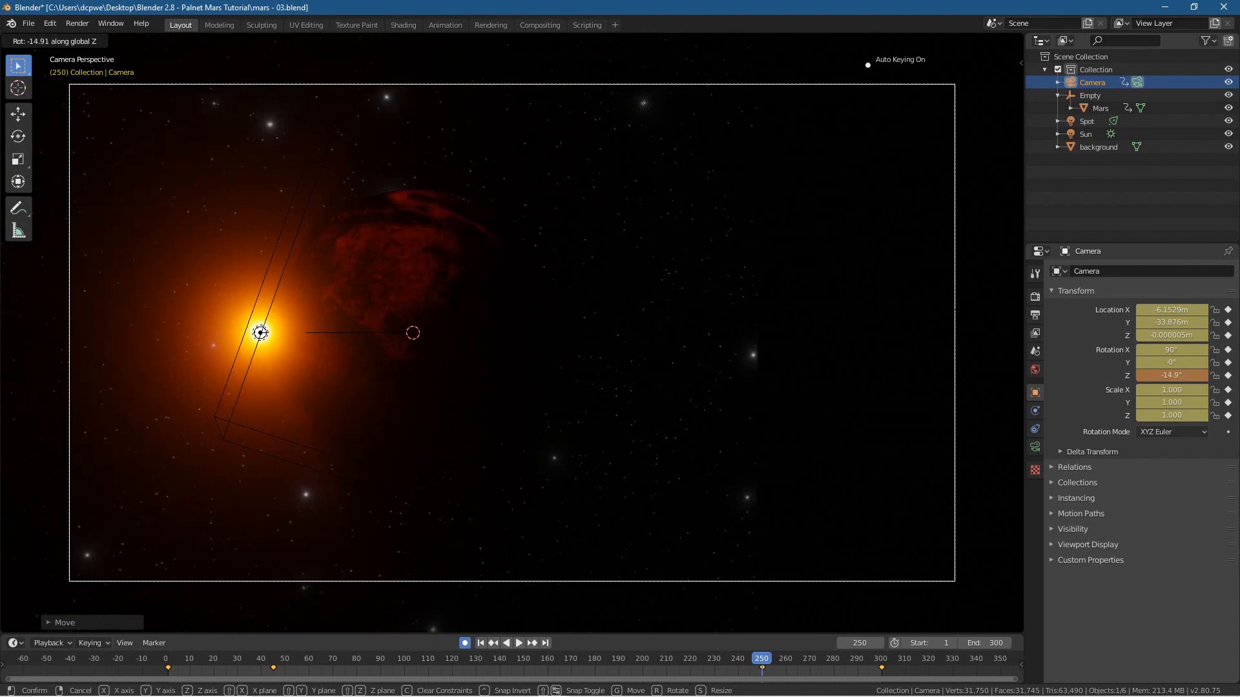
left_click(627, 274)
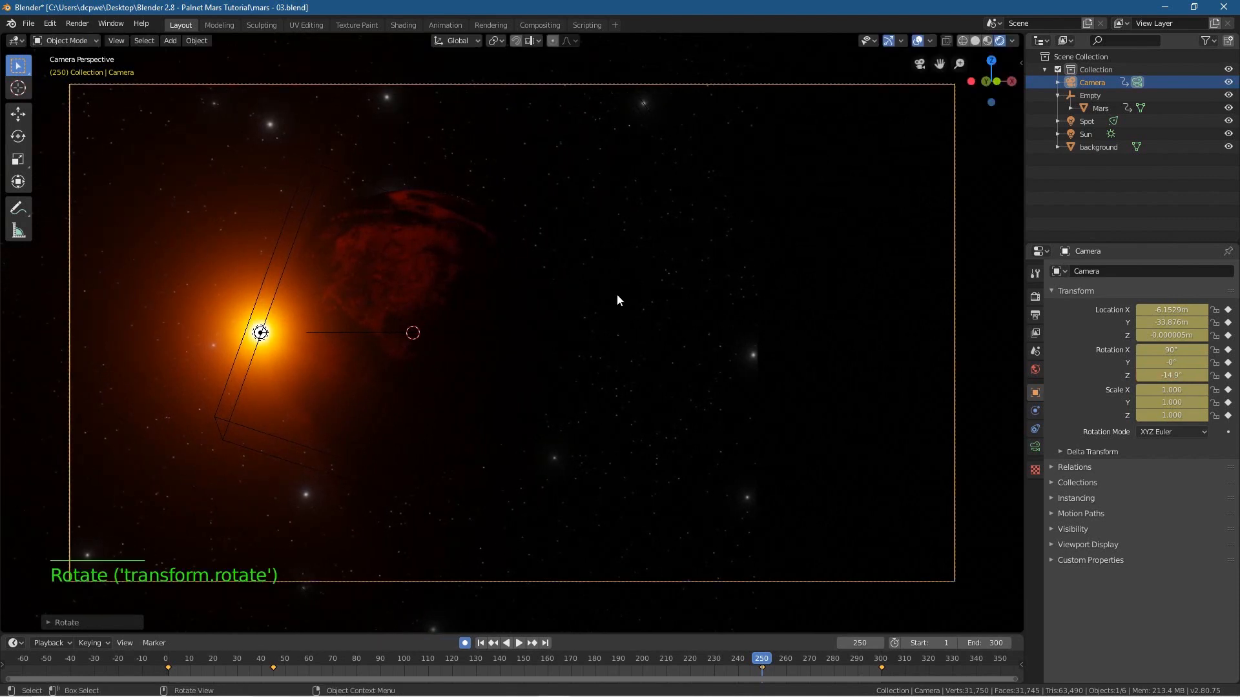
Move the camera along X to about -5.28 m at frame 250 and compare the view with frame 300
key("g")
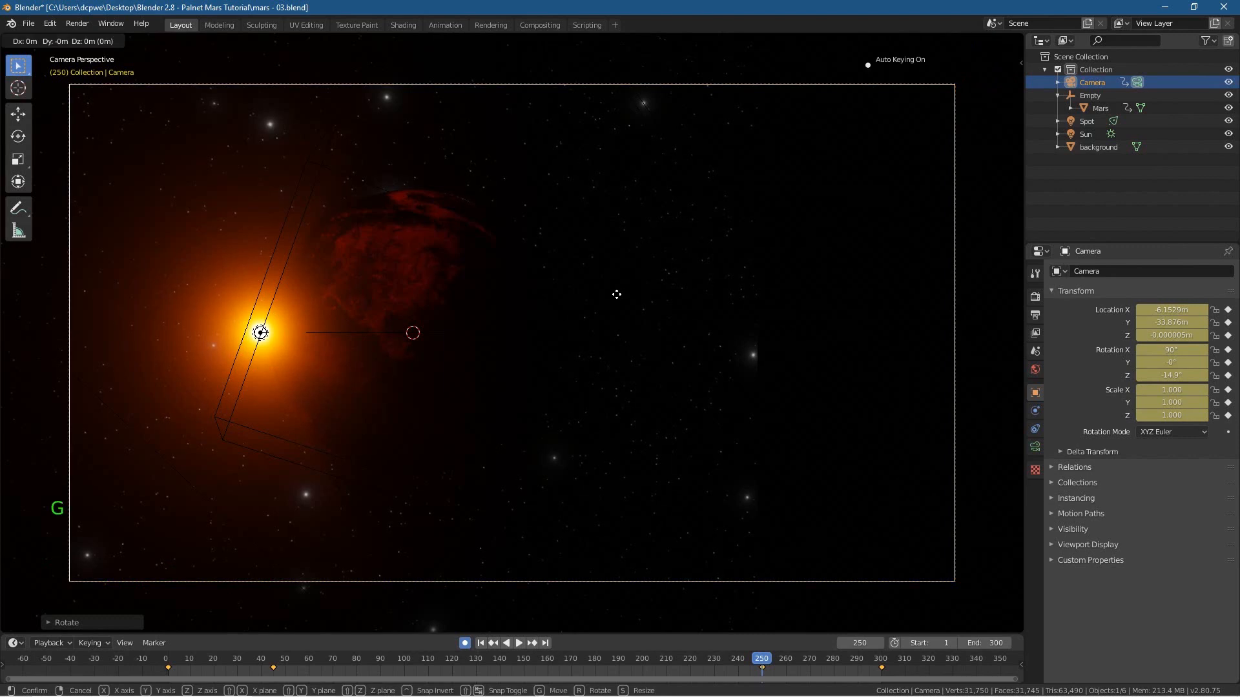
key("x")
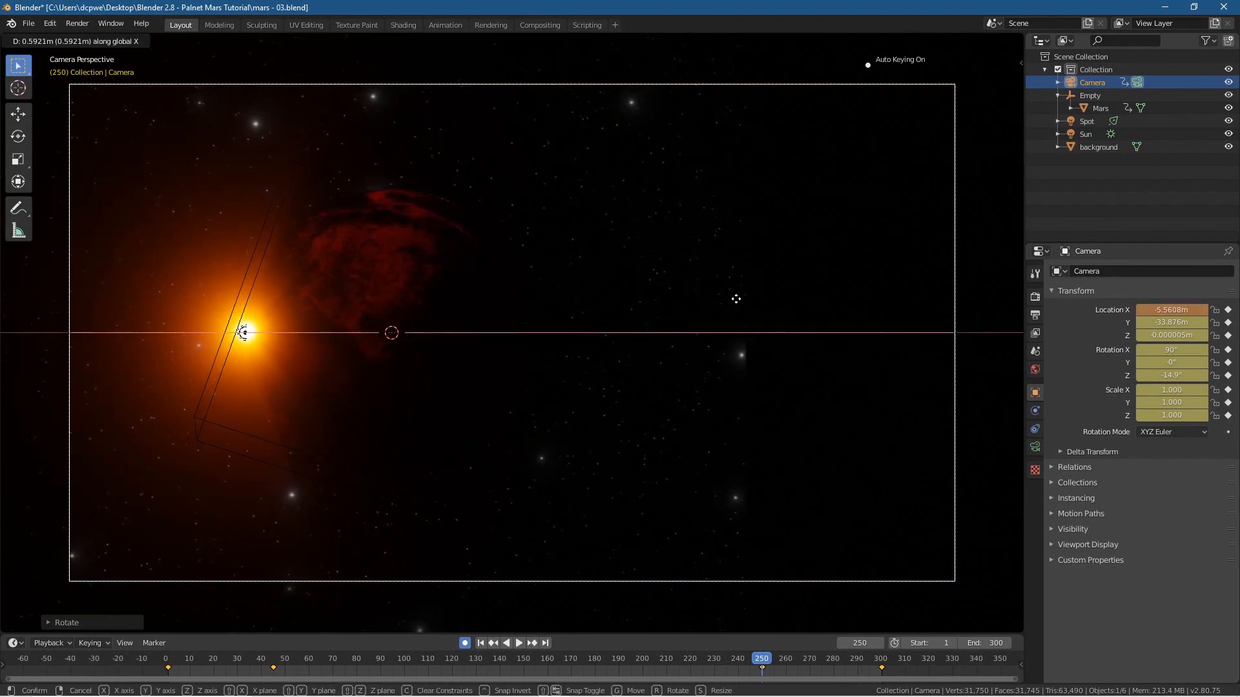
left_click(781, 290)
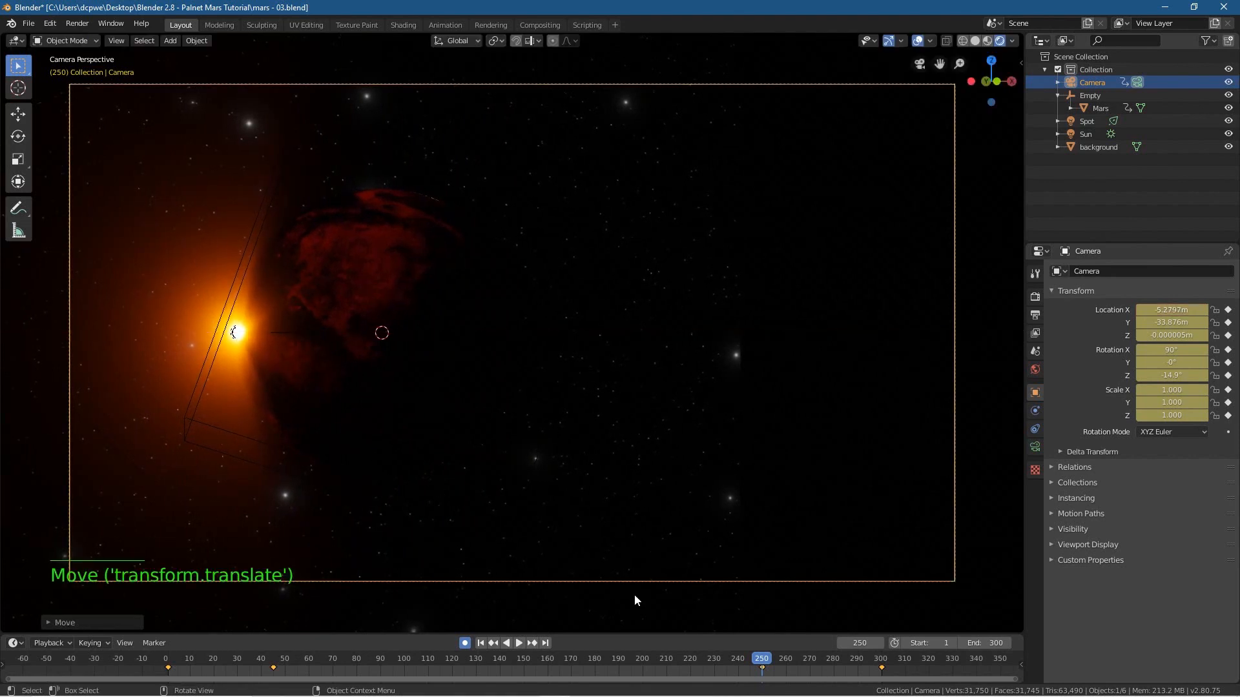
mouse_move(756, 658)
left_mouse_down()
mouse_move(122, 658)
mouse_move(884, 666)
left_mouse_up()
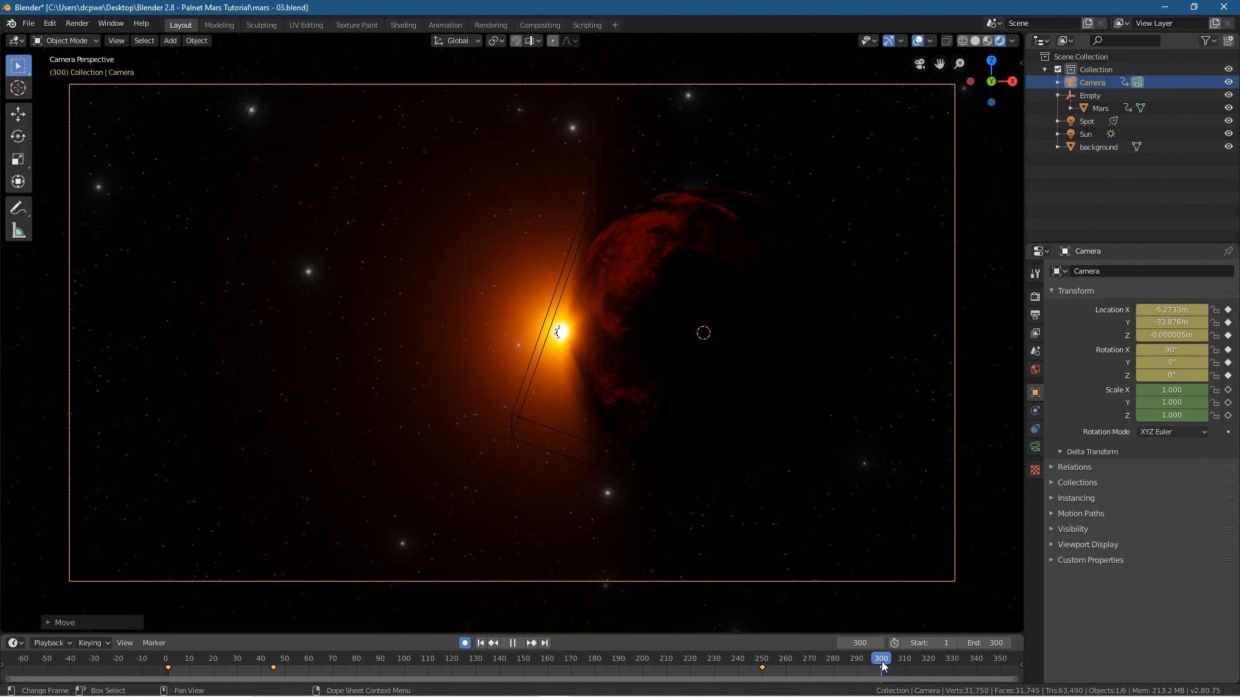
left_click_drag(885, 667, 762, 696)
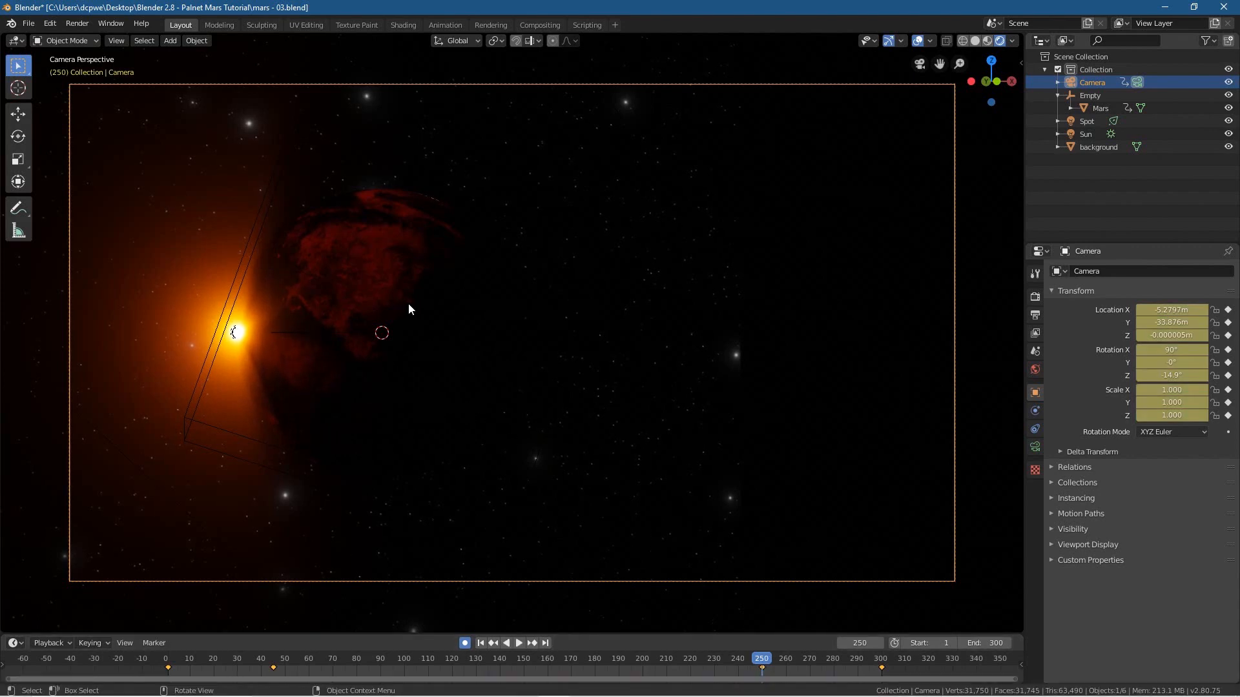
Move the camera along the global X axis to about -10.03 m at frame 250
key("g")
key("x")
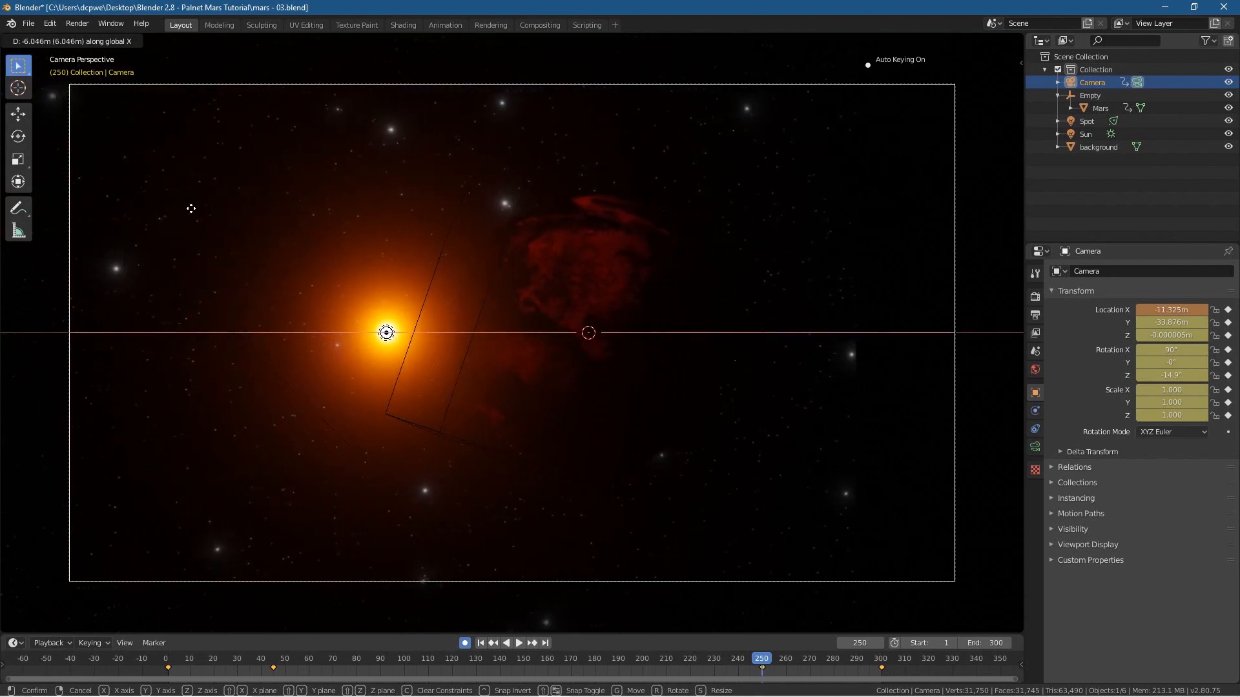
left_click(574, 255)
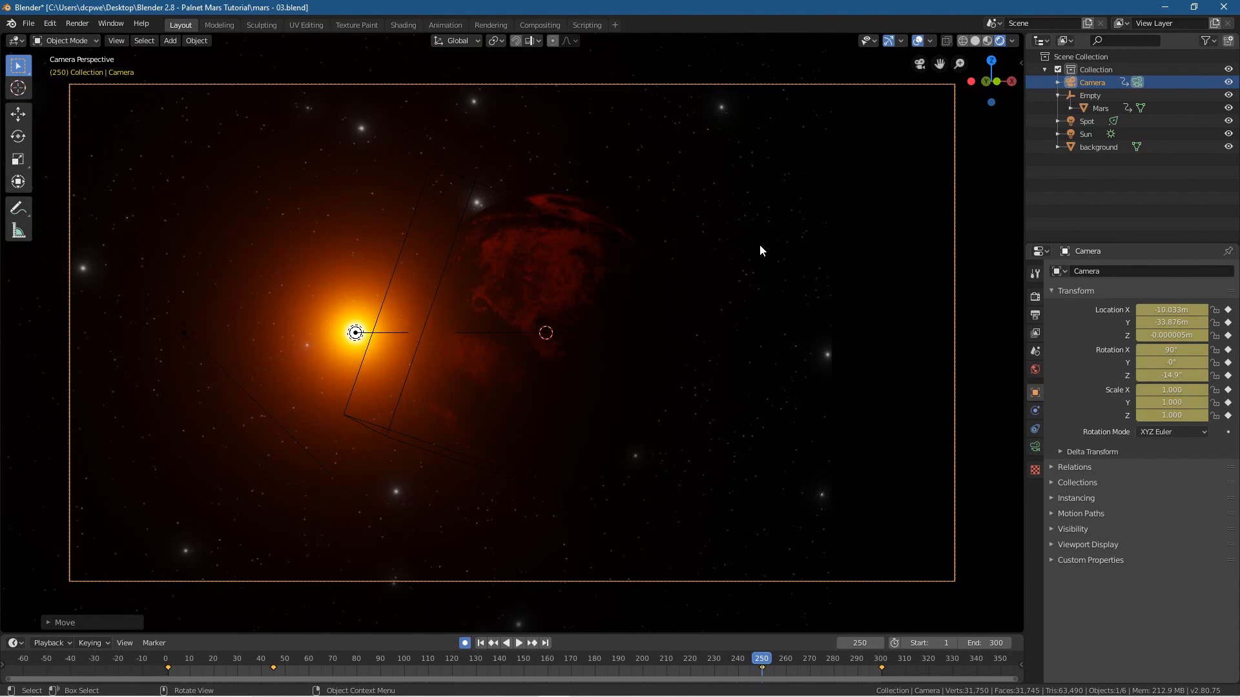
key("r")
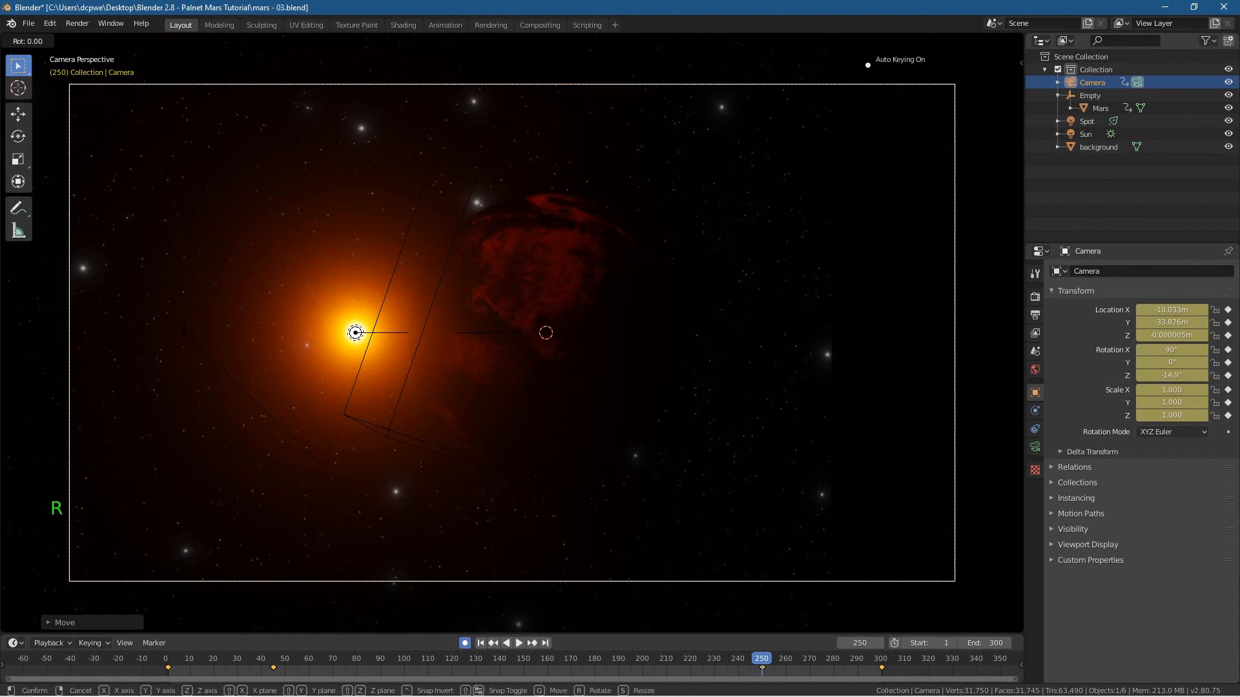
key("z")
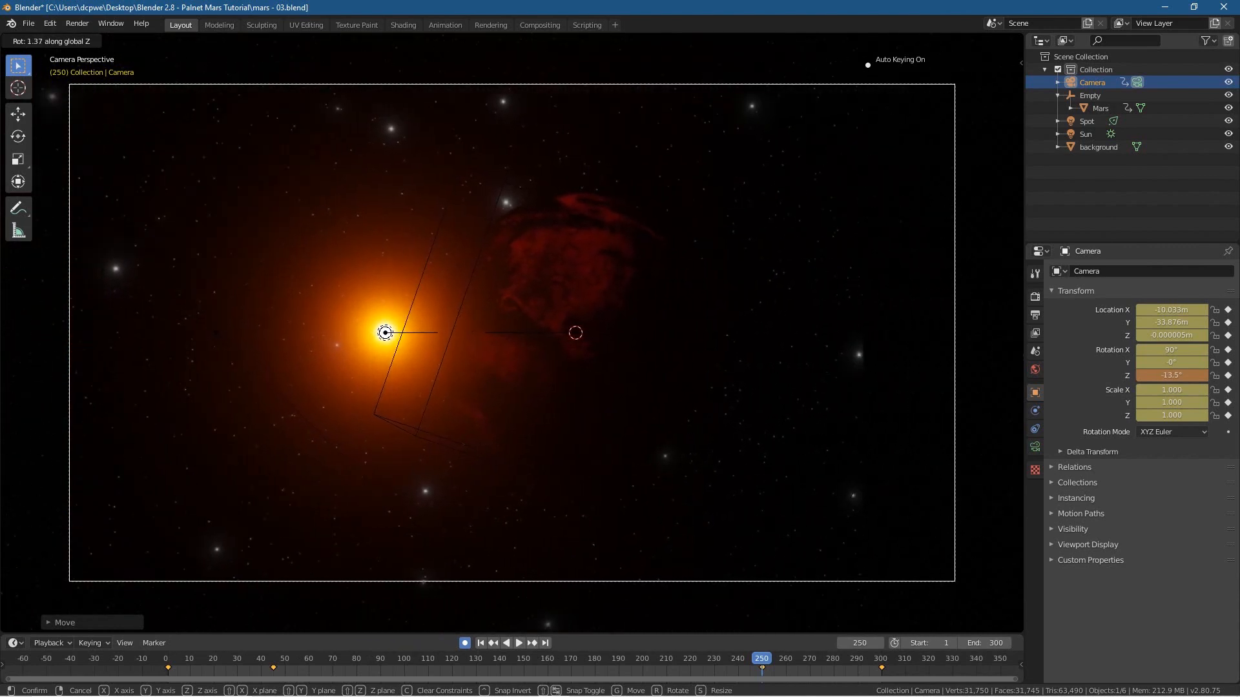
key("Escape")
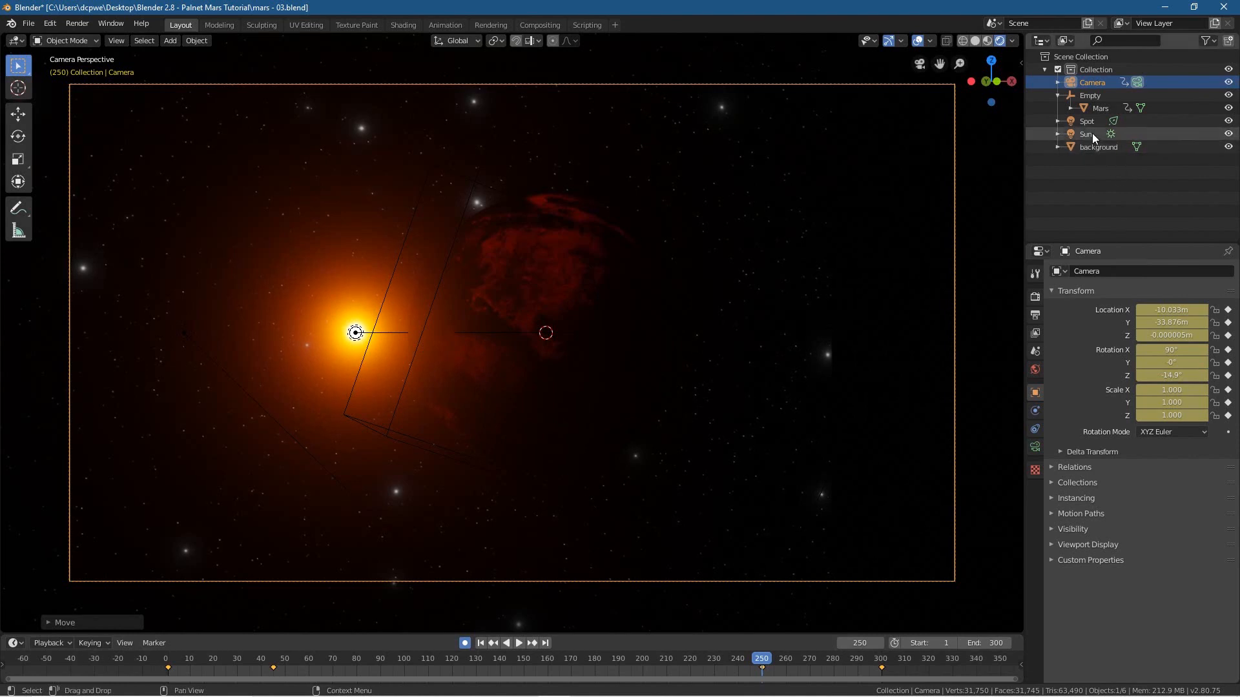
Hide the viewport overlays and scrub back from frame 250 to frame 211 to review the camera move
left_click_drag(761, 656, 713, 646)
left_click(973, 526)
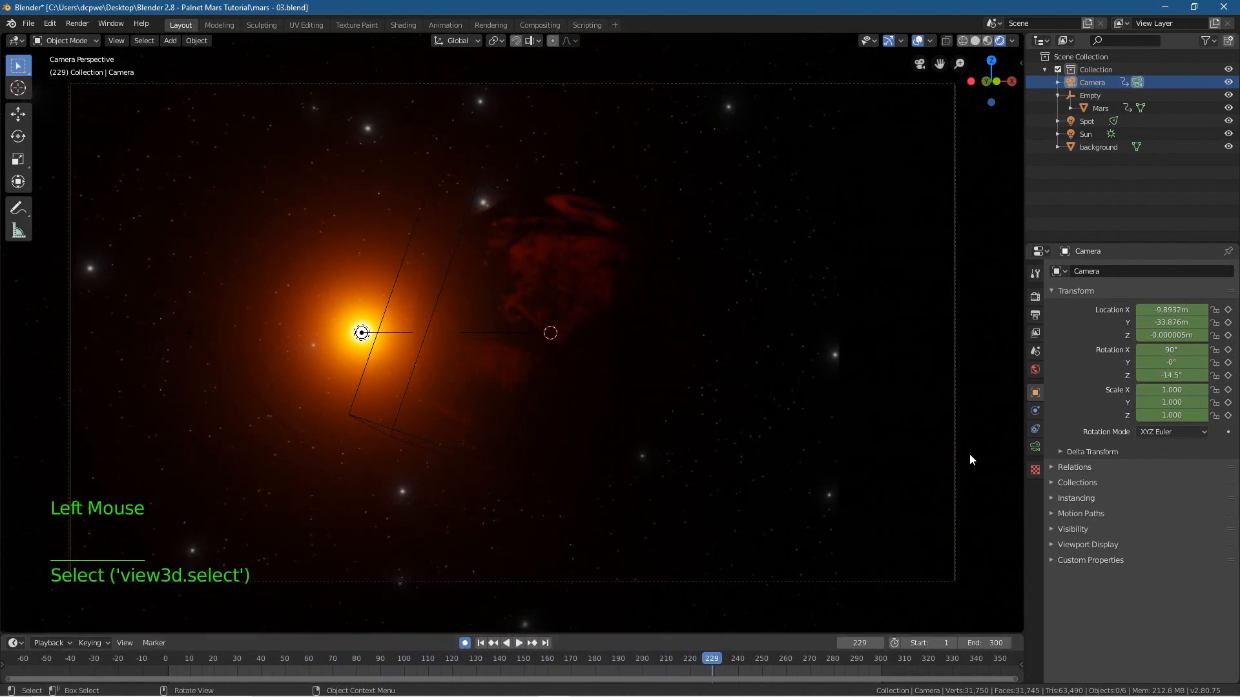
left_click(918, 40)
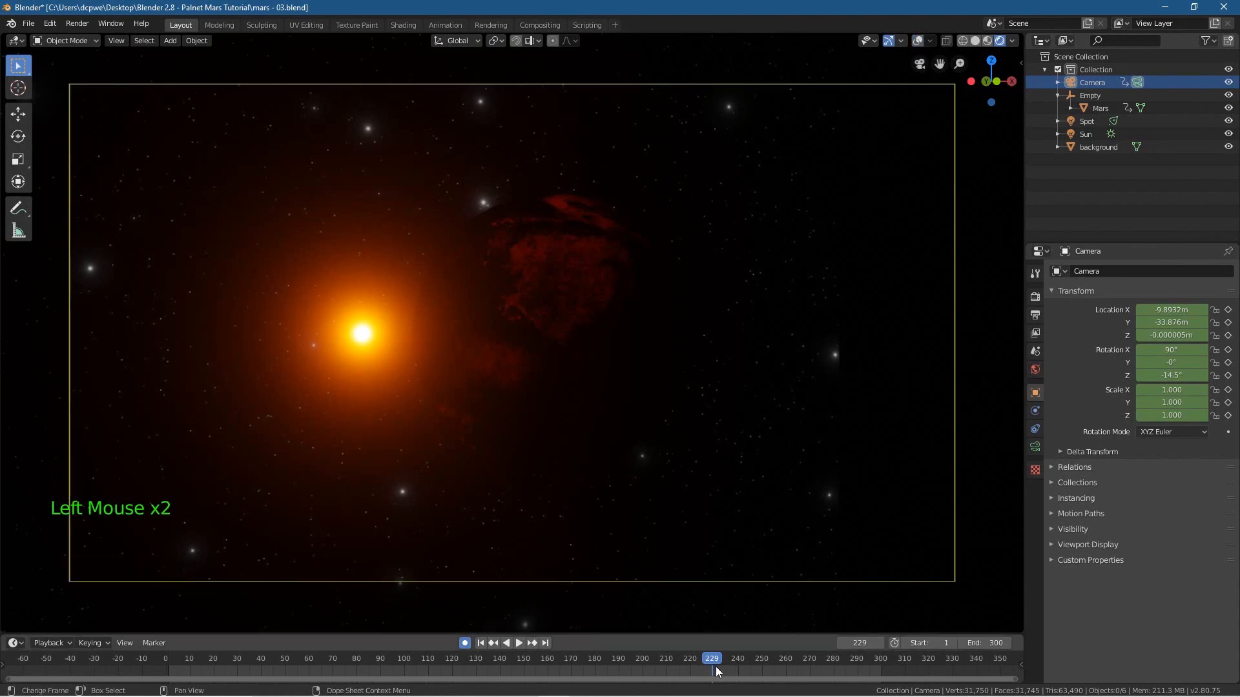
left_click_drag(713, 659, 668, 665)
Select the Camera and shift it along X to about -9.88 m at frame 250
left_click(1097, 83)
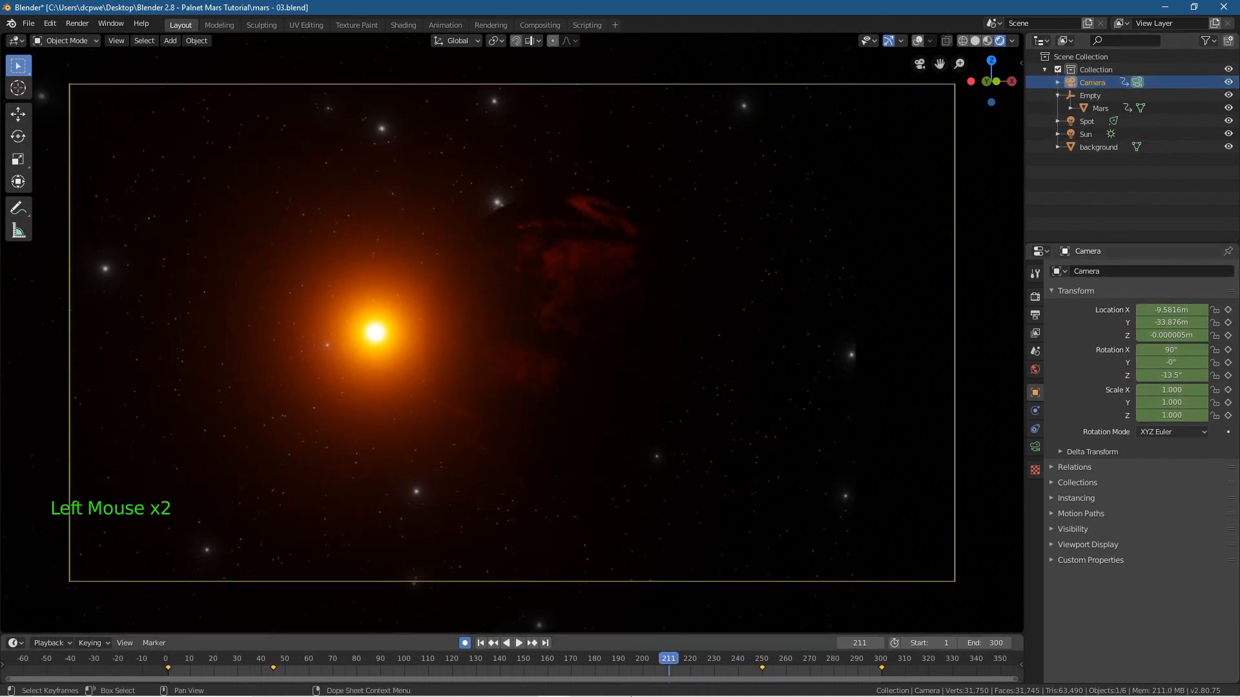
left_click_drag(668, 658, 761, 662)
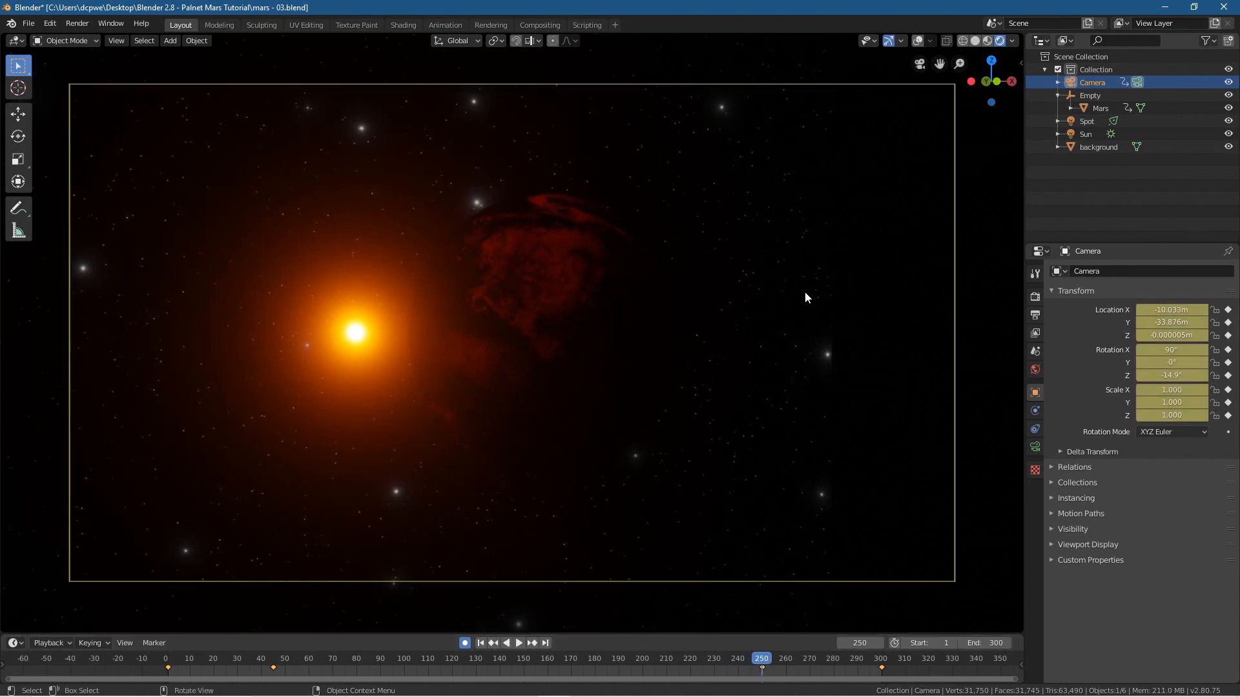
key("g")
key("x")
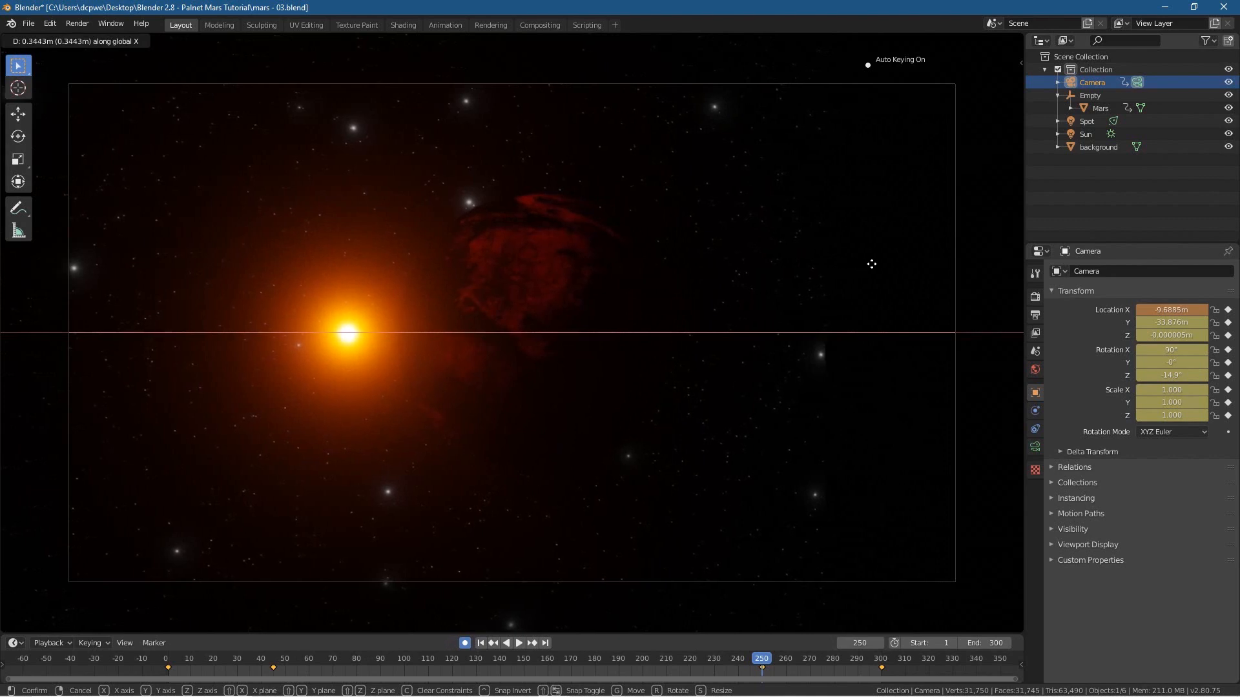
left_click(835, 256)
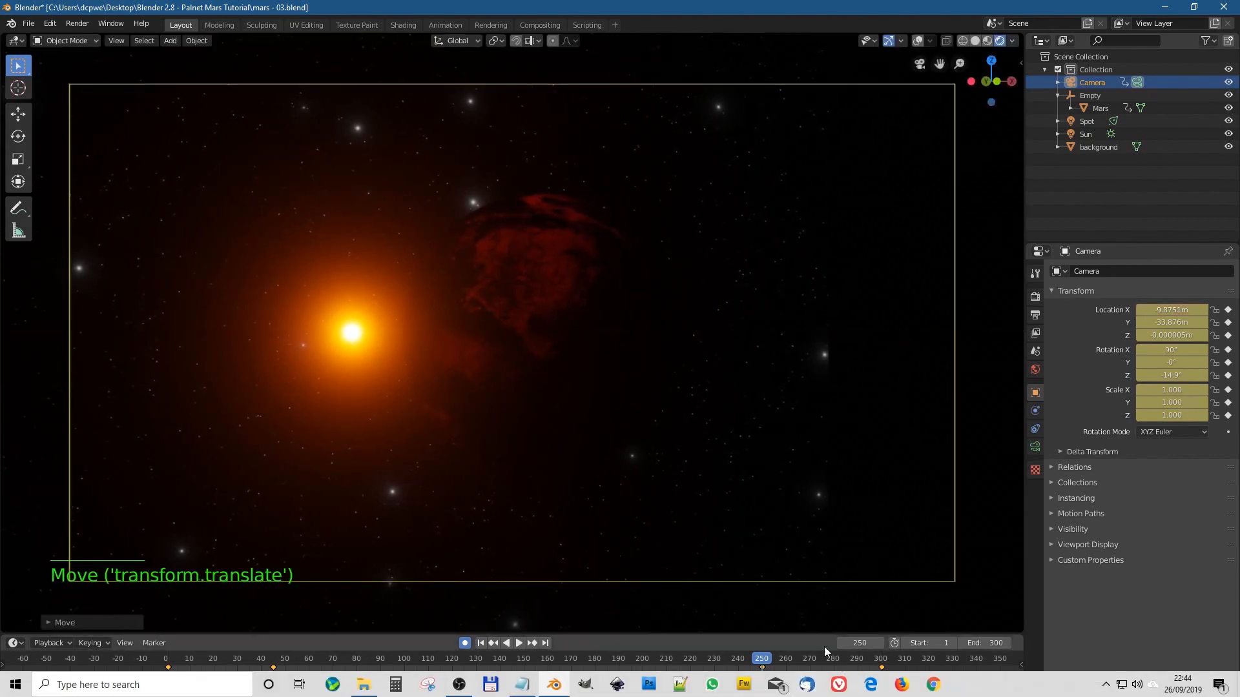
Play the camera animation from the first frame and stop it at frame 300
left_click(481, 643)
left_click(517, 643)
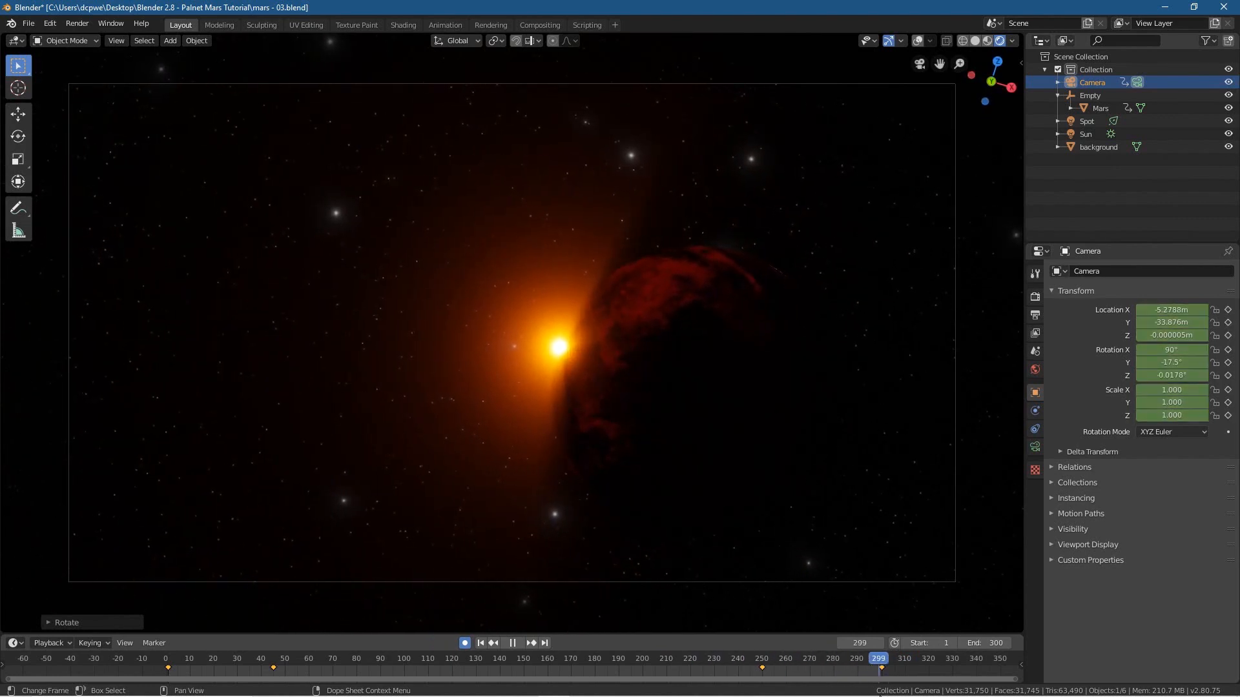
key("space")
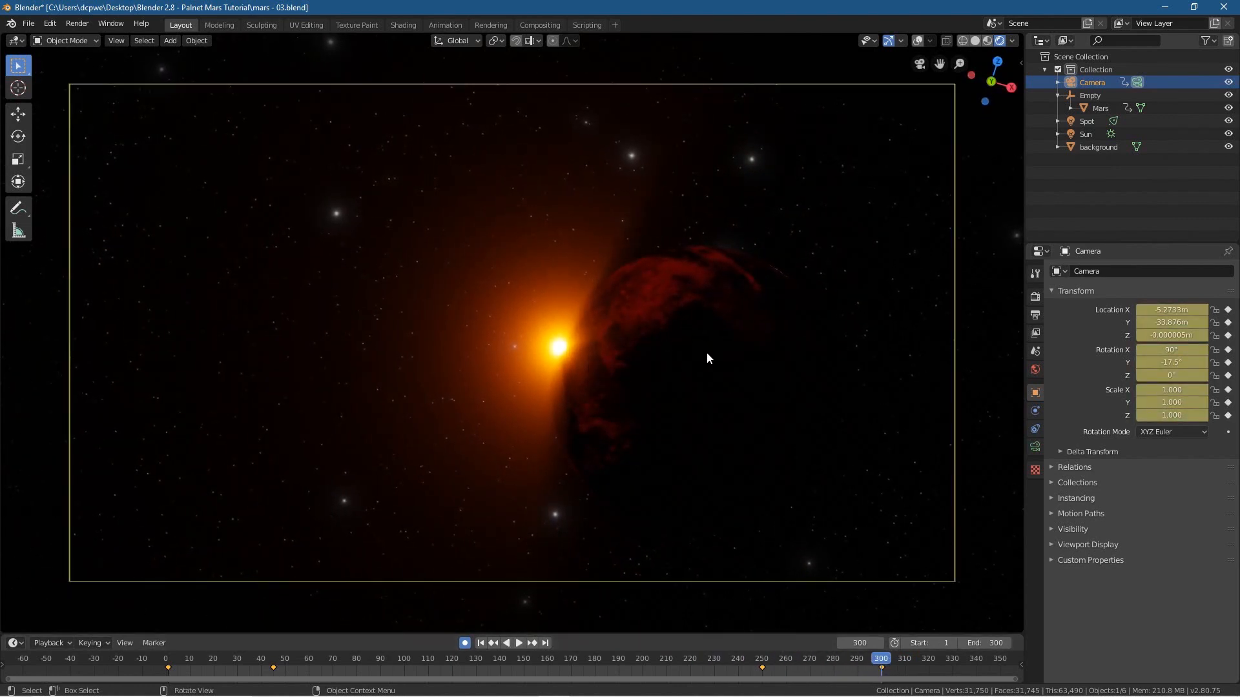
Rotate the camera around the global Y axis to about -14.4° at frame 300
key("r")
key("y")
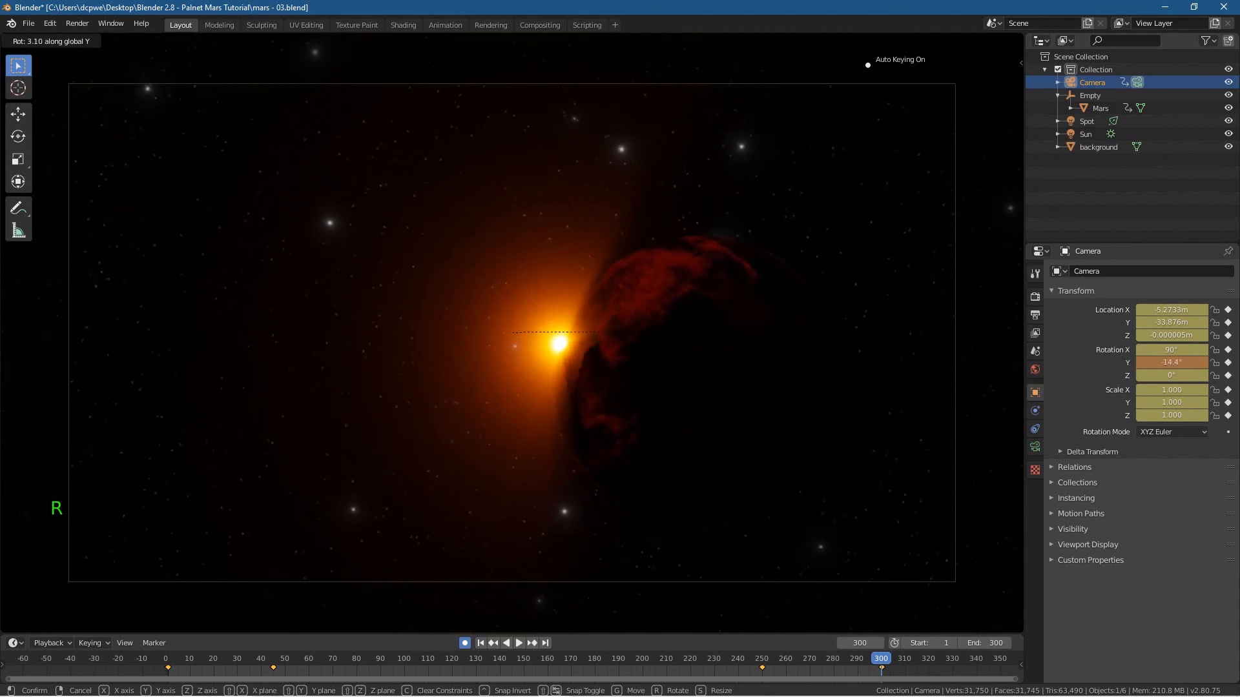
left_click(775, 337)
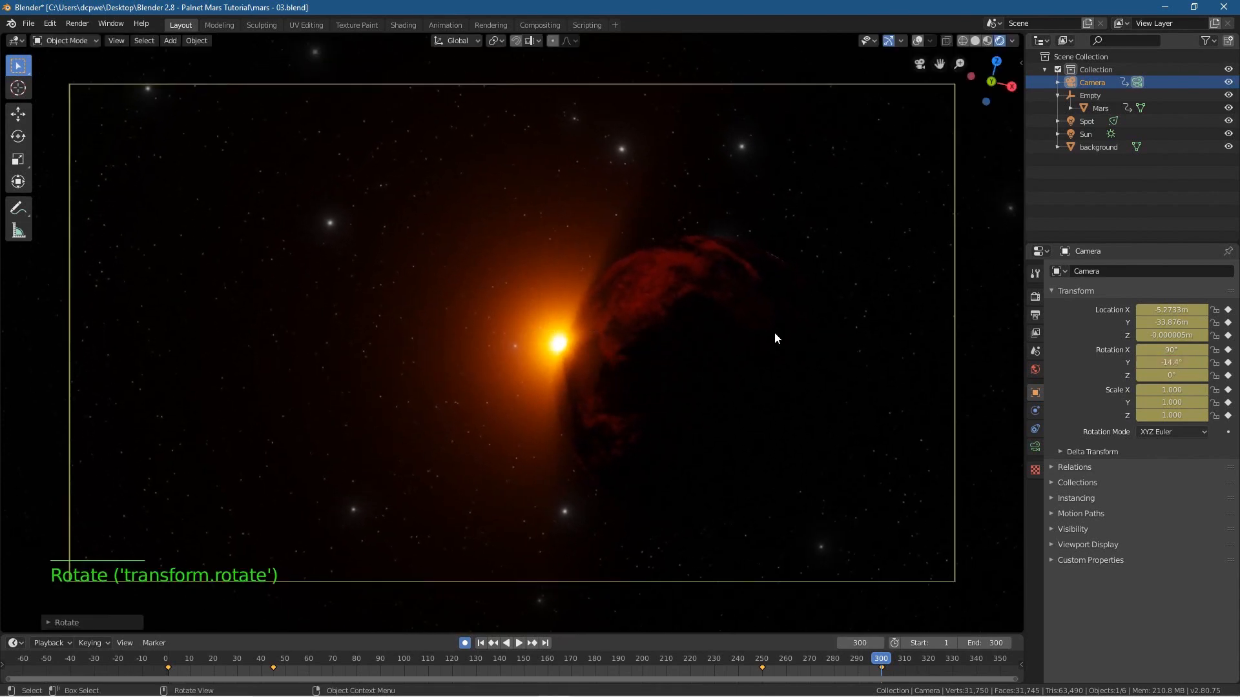
Move the Camera's keyframe at frame 250 back to frame 170
left_click_drag(877, 658, 698, 656)
left_click_drag(544, 655, 800, 671)
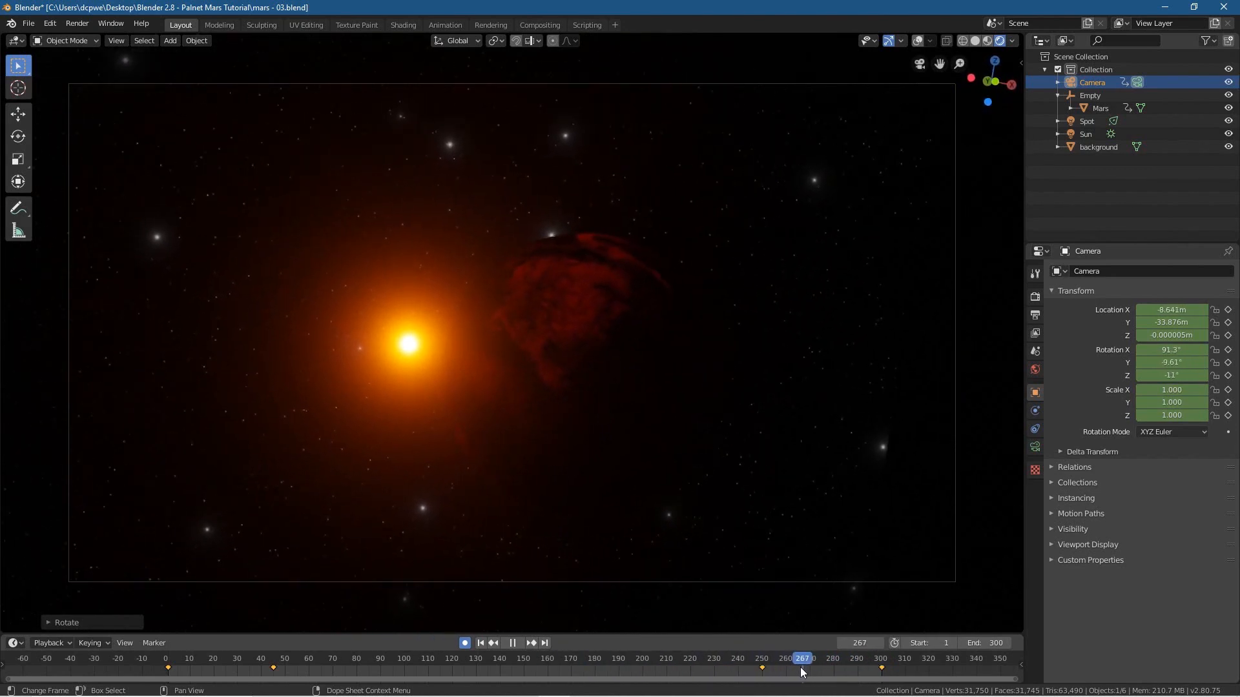
left_click(763, 669)
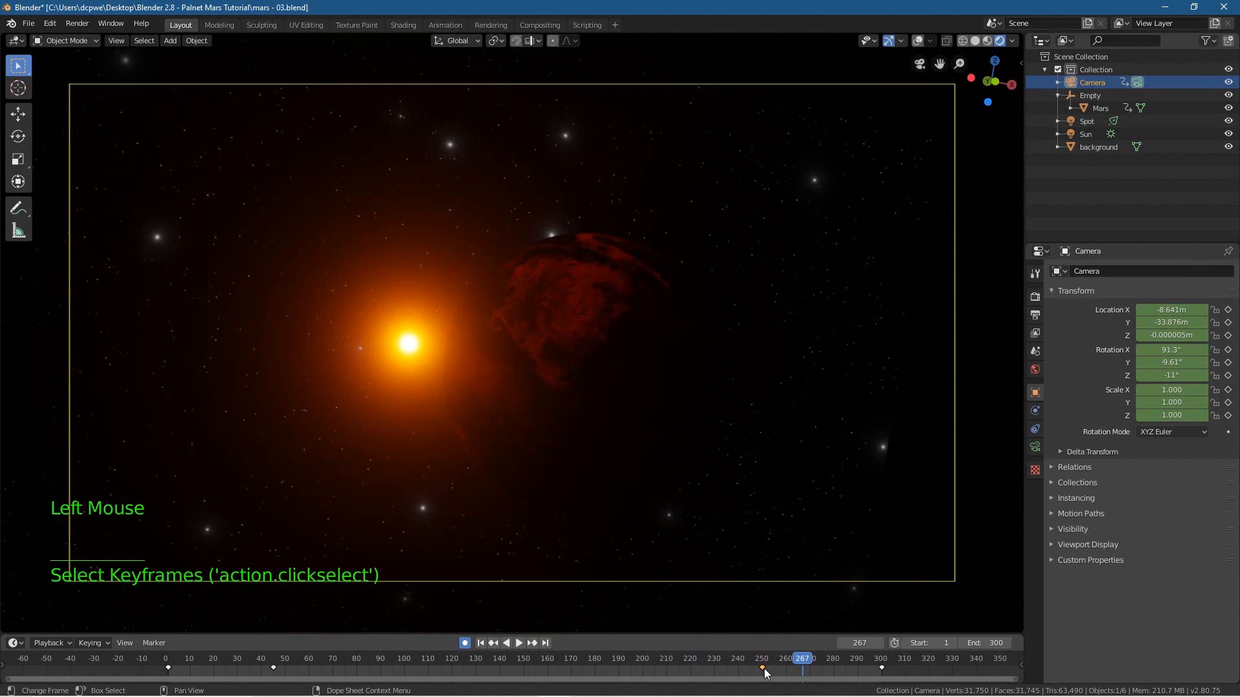
double_click(763, 669)
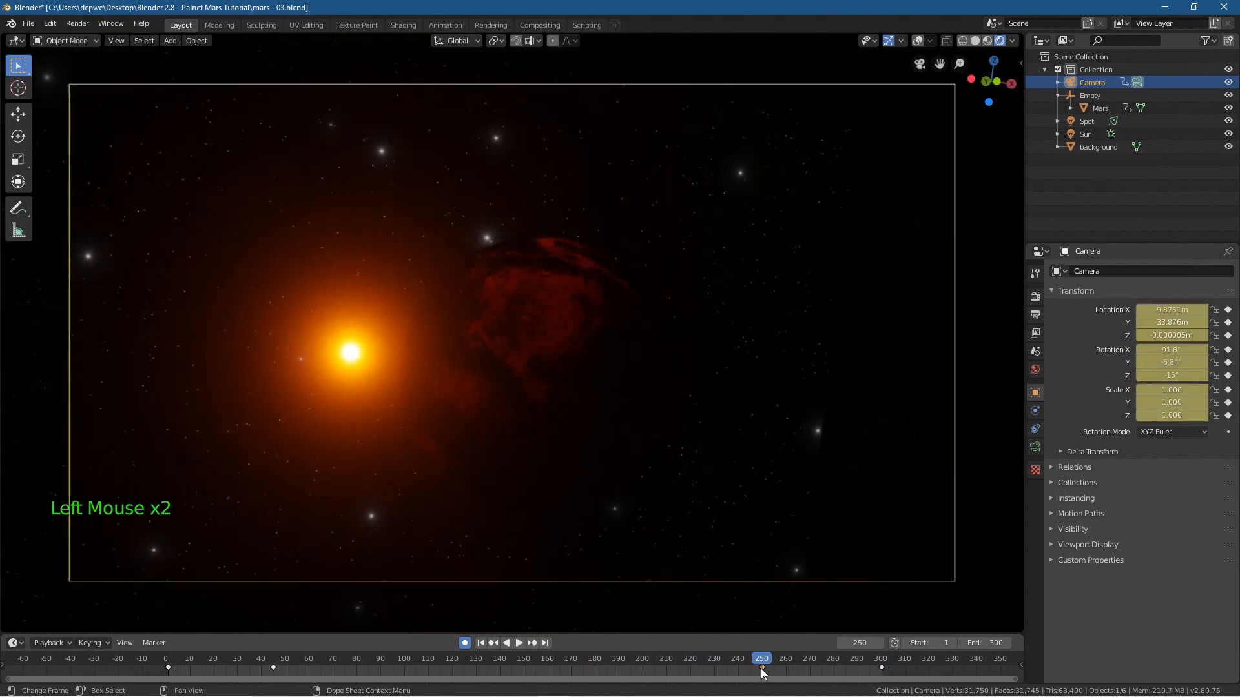
left_click_drag(764, 668, 574, 676)
Play and scrub the camera animation from the start of the timeline to review the keyframe timing
left_click_drag(284, 671, 166, 672)
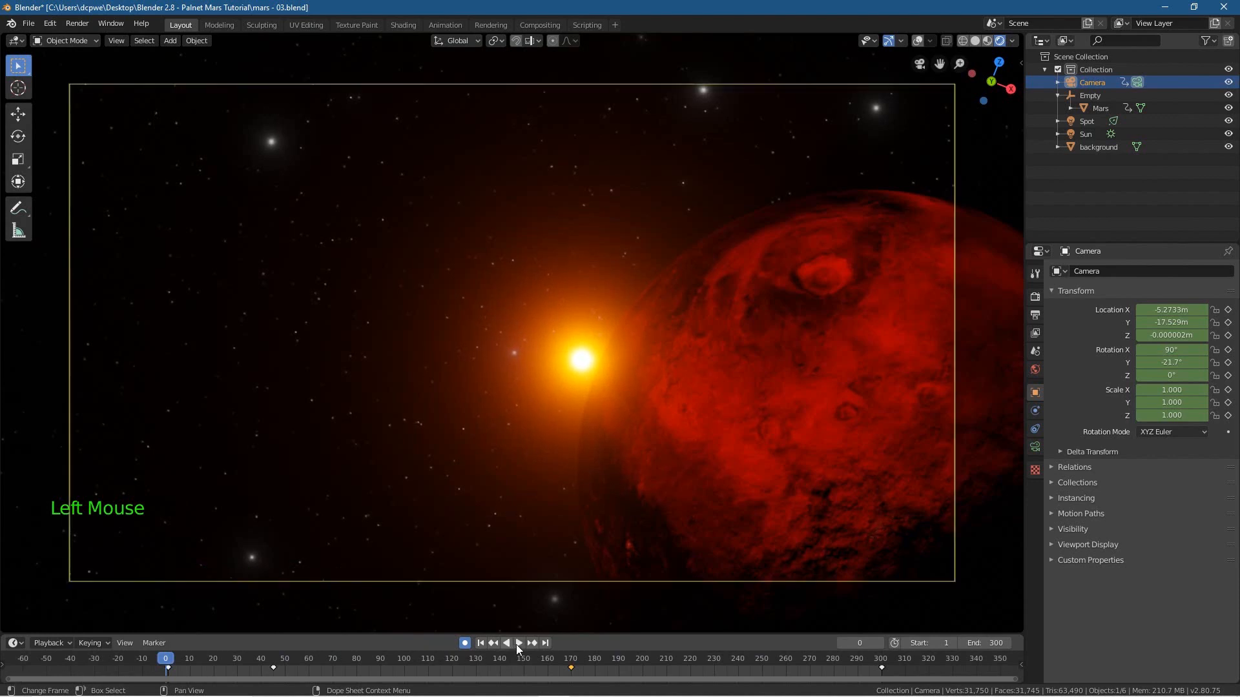
left_click(518, 644)
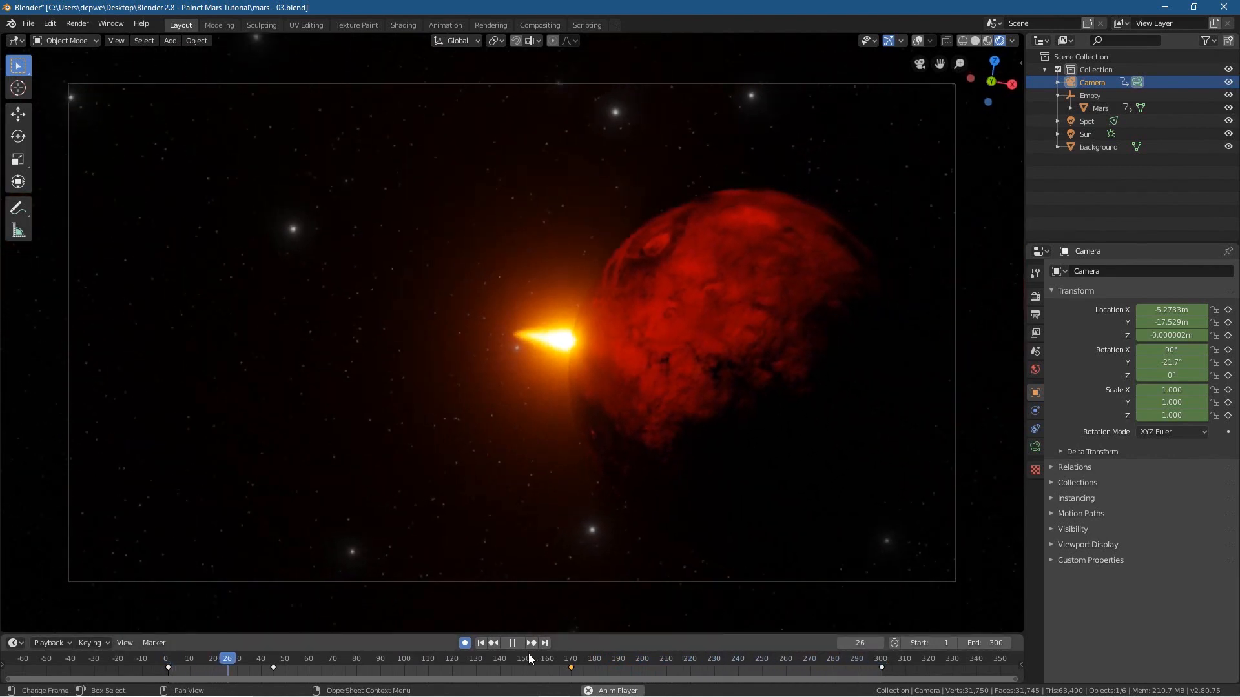
left_click(271, 659)
left_click(299, 658)
Lower the Camera along the global Z axis to about -1.04 m at frame 300
mouse_move(881, 674)
left_mouse_down()
mouse_move(904, 675)
mouse_move(883, 677)
left_mouse_up()
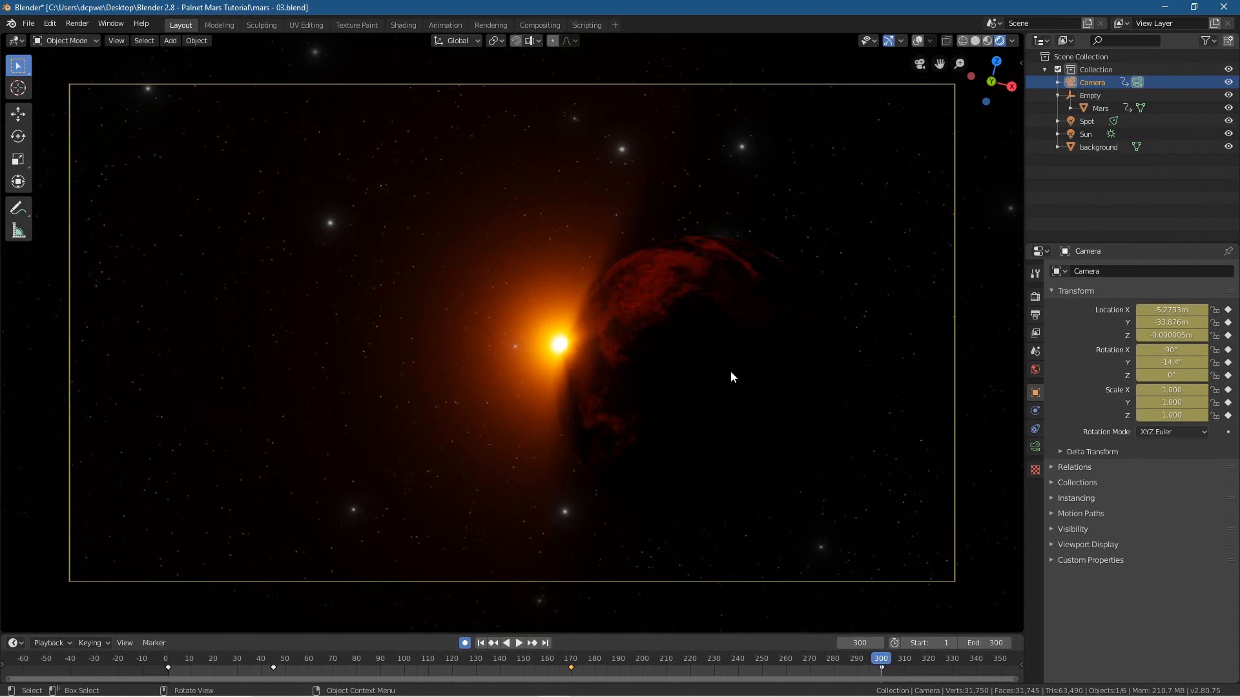
key("g")
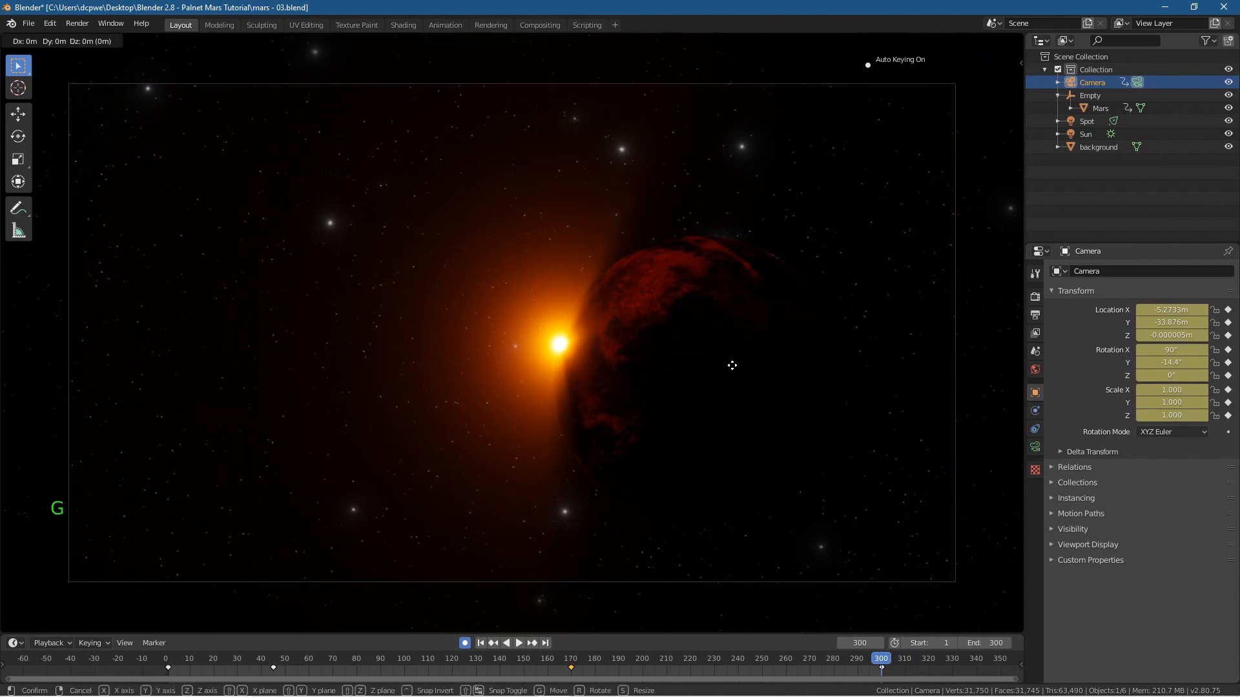
key("z")
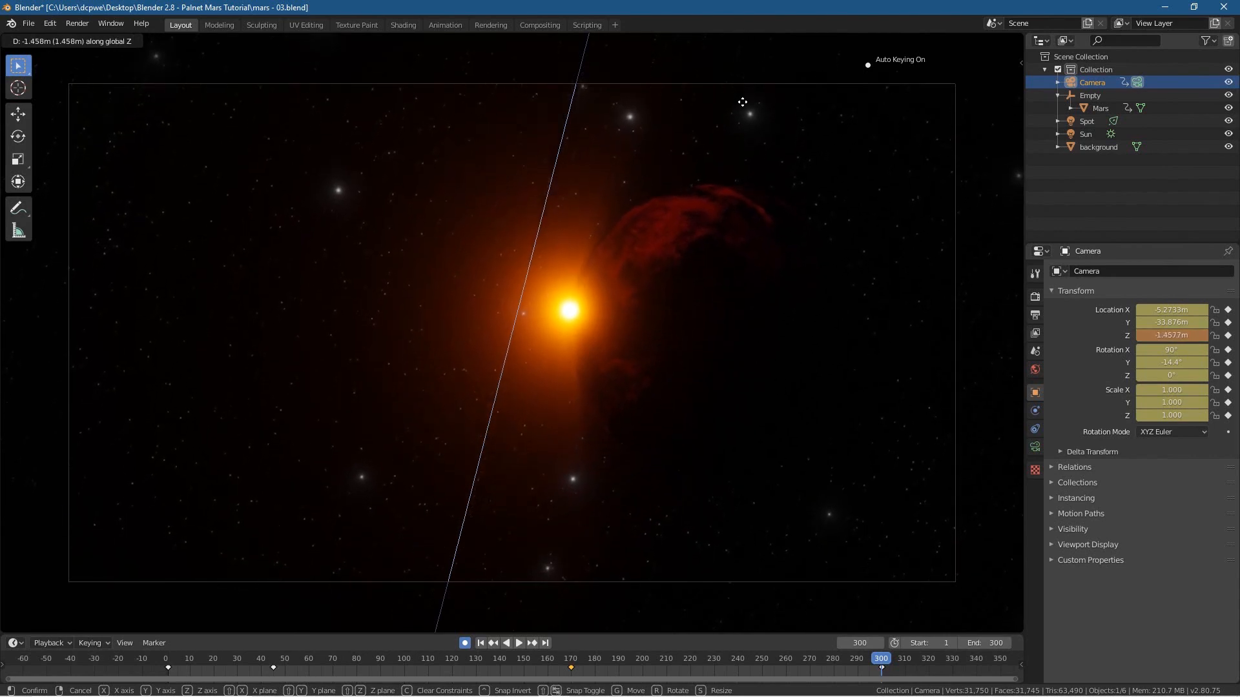
left_click(764, 595)
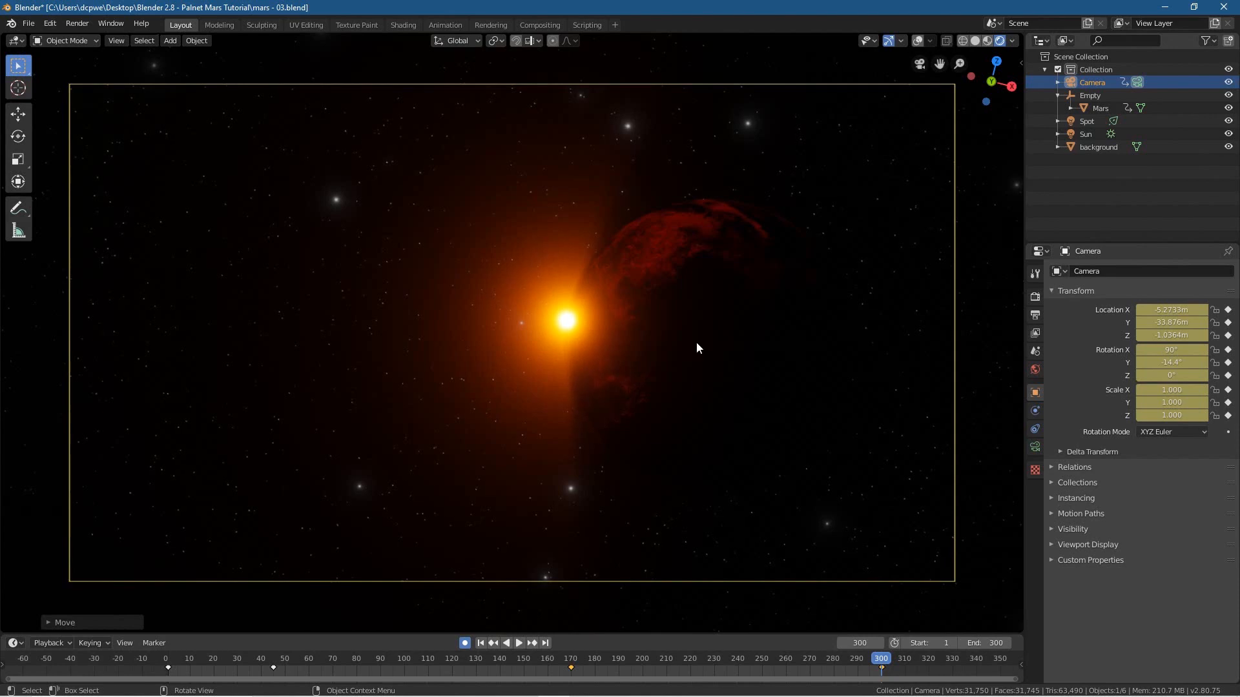
Fly the Camera forward toward Mars to about -16.84 m in Y at frame 300
key("shift+f")
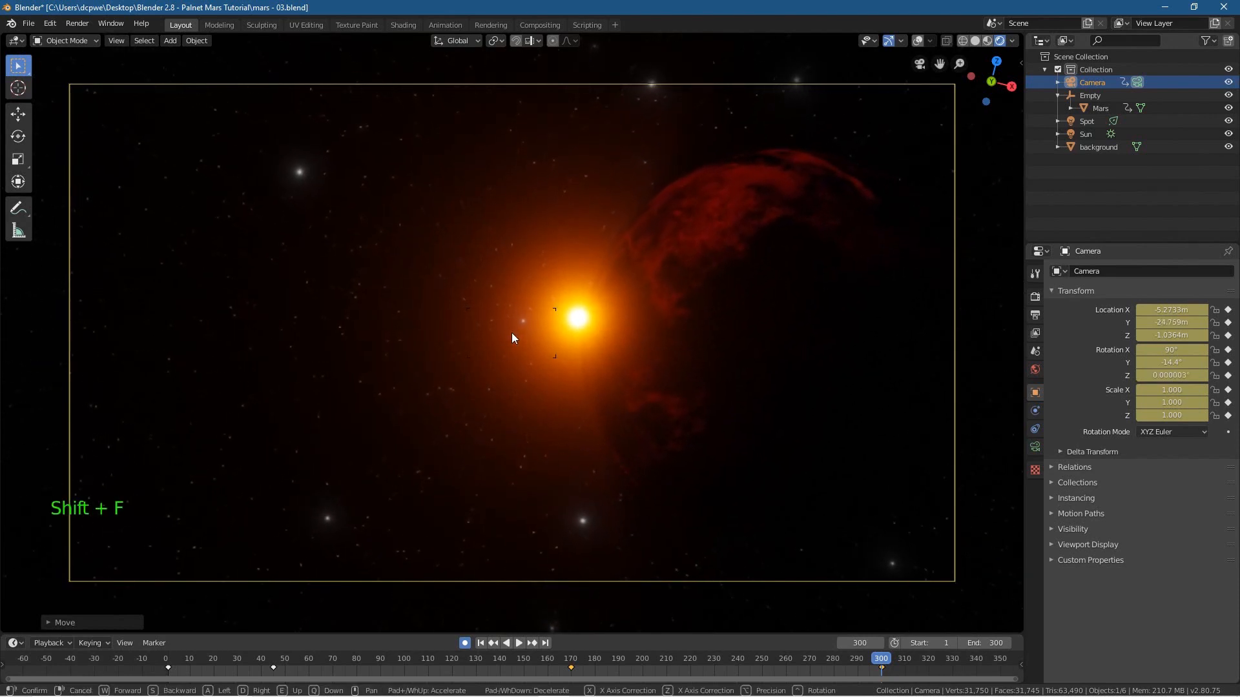
left_click(513, 334)
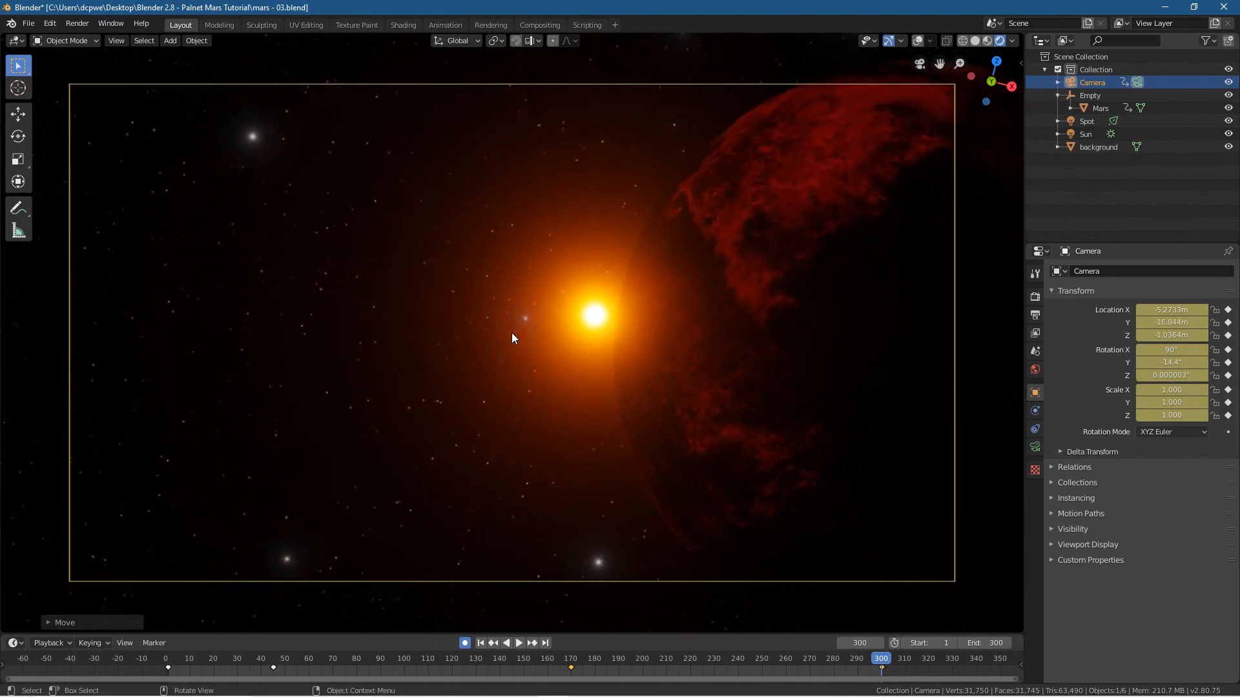
mouse_move(880, 659)
left_mouse_down()
mouse_move(67, 637)
mouse_move(459, 675)
mouse_move(930, 676)
mouse_move(882, 672)
left_mouse_up()
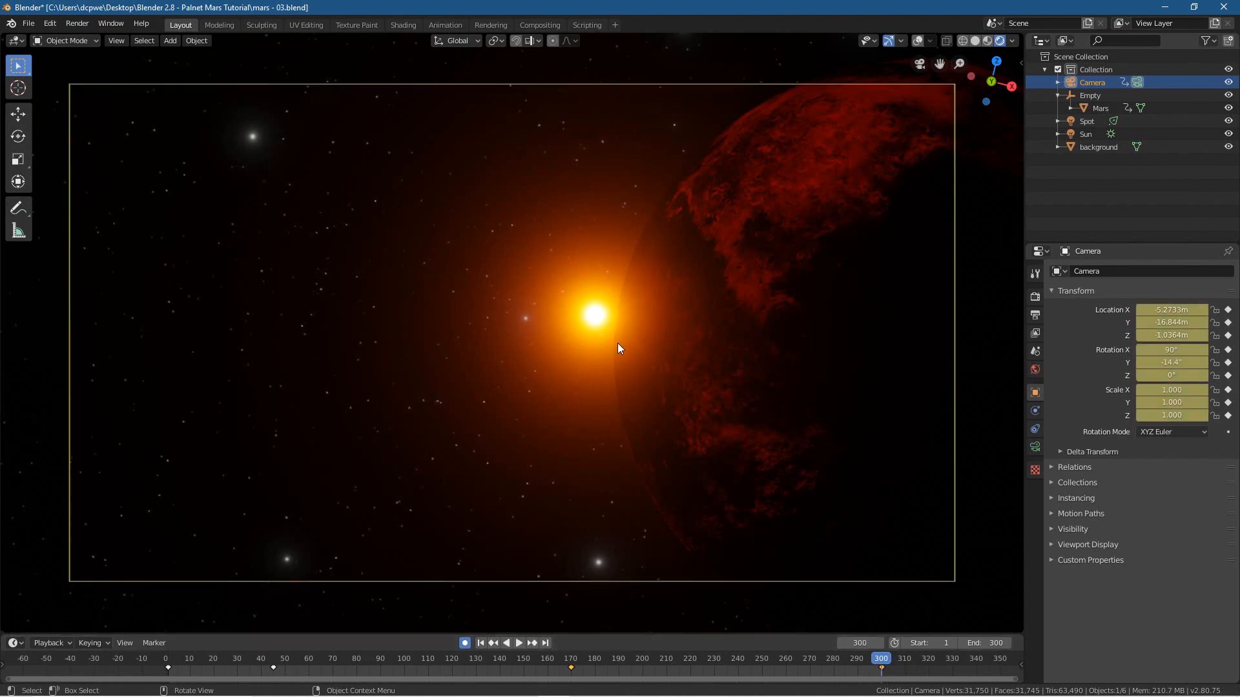
Shift the Camera along the global X axis to about -4.55 m at frame 300
left_click(772, 333)
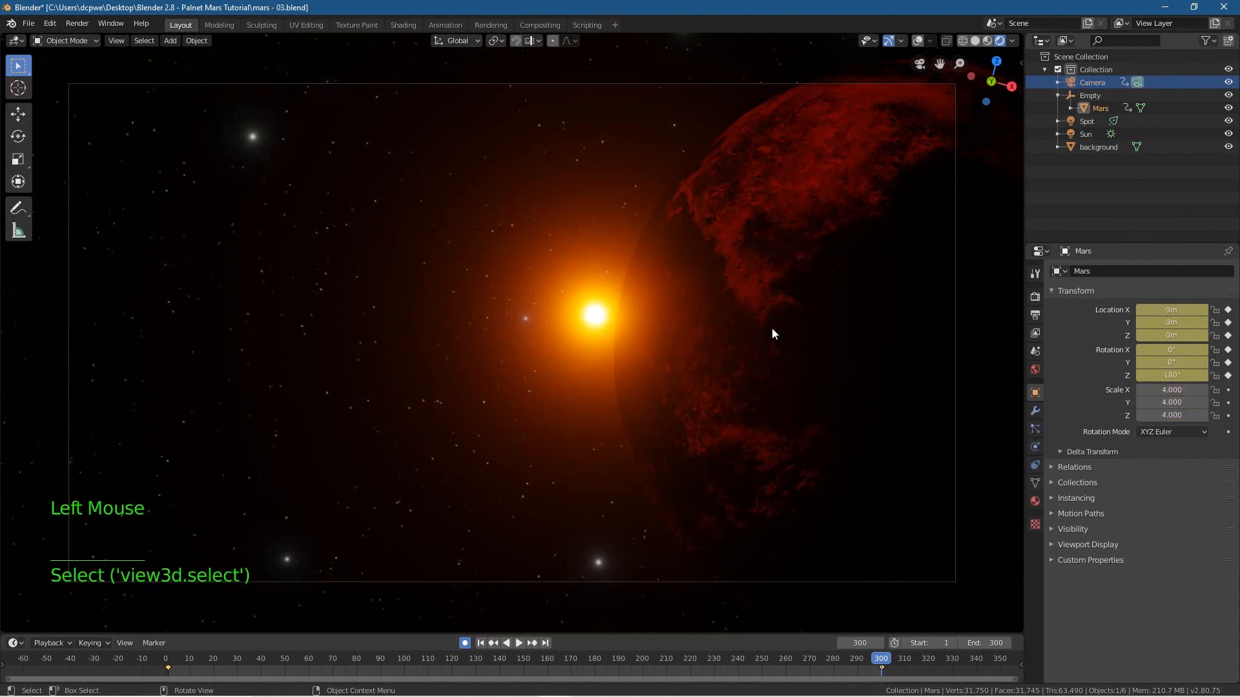
left_click(1093, 82)
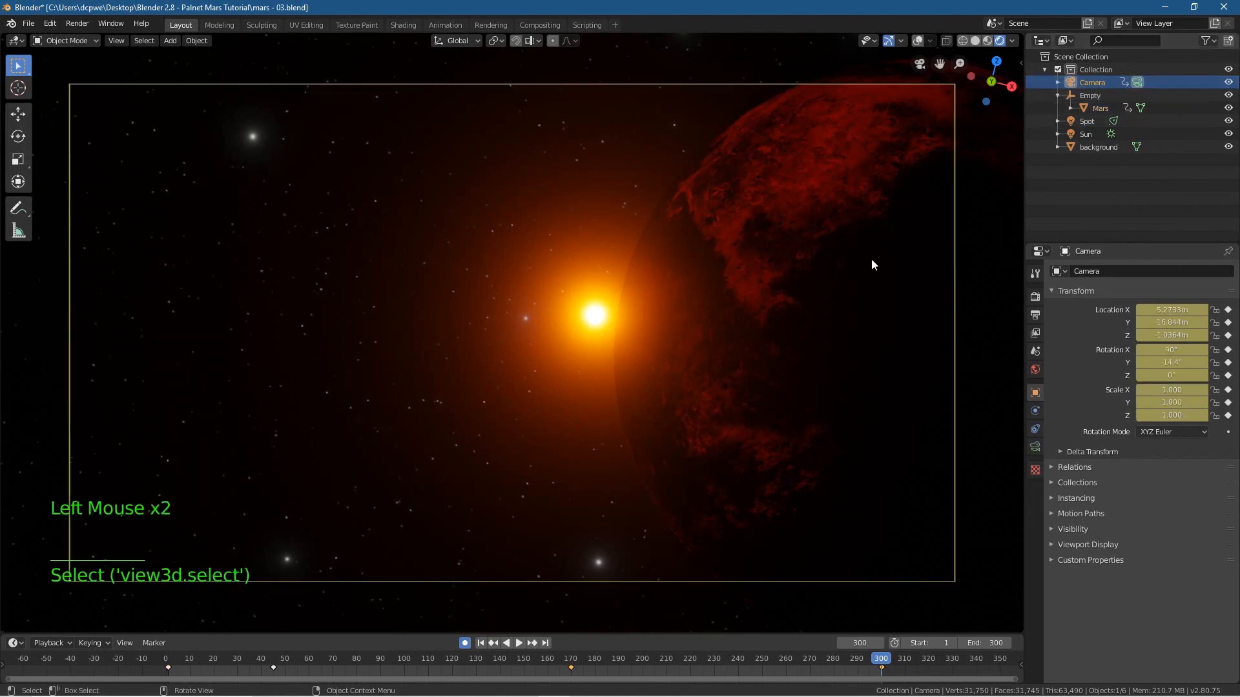
key("g")
key("x")
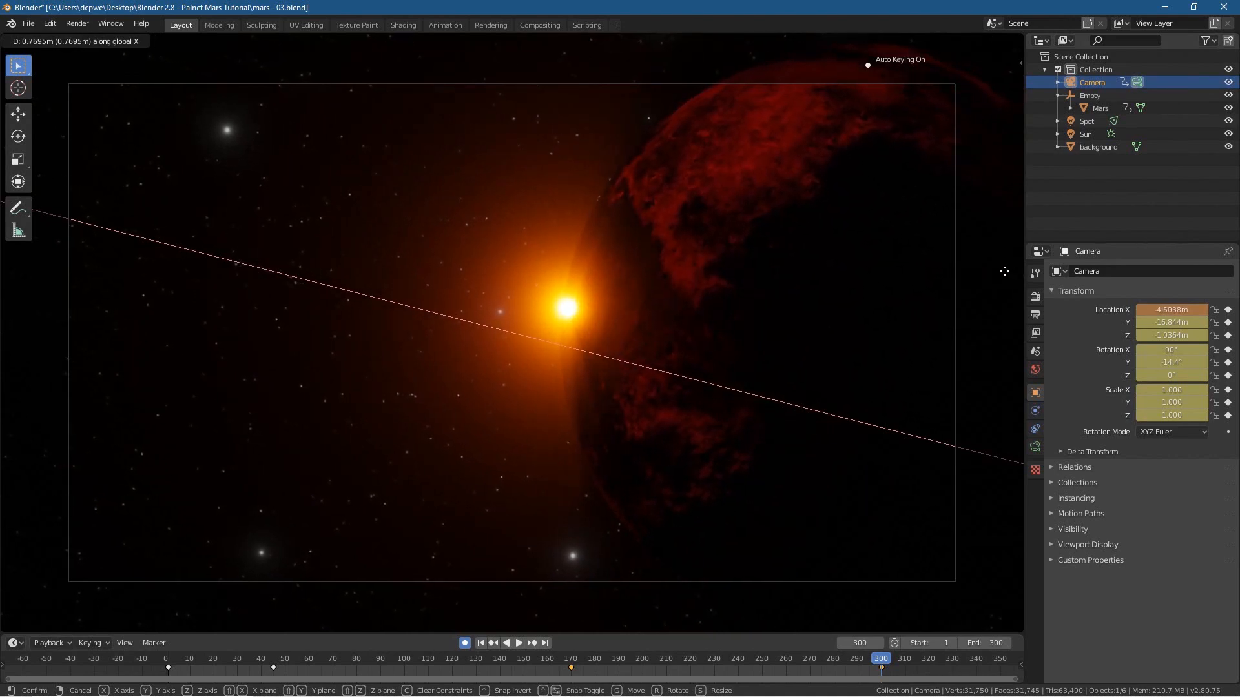
left_click(997, 266)
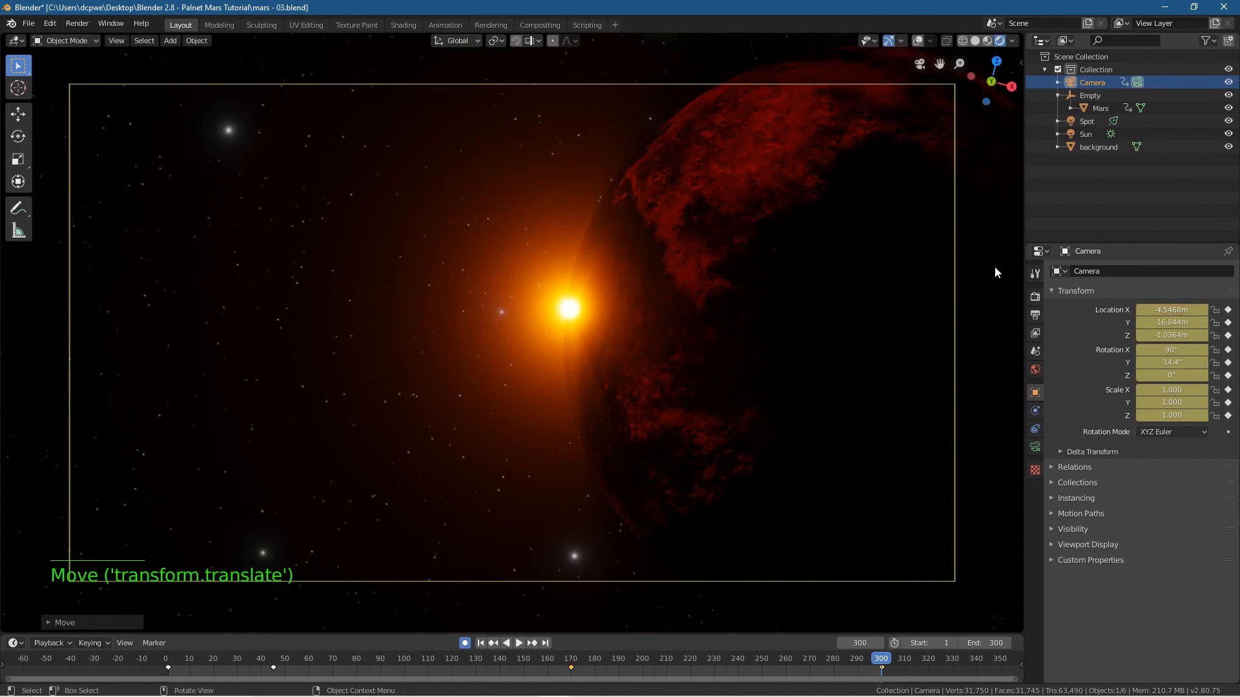
Render frame 300 to check the framing, and close the render window
left_click(323, 408)
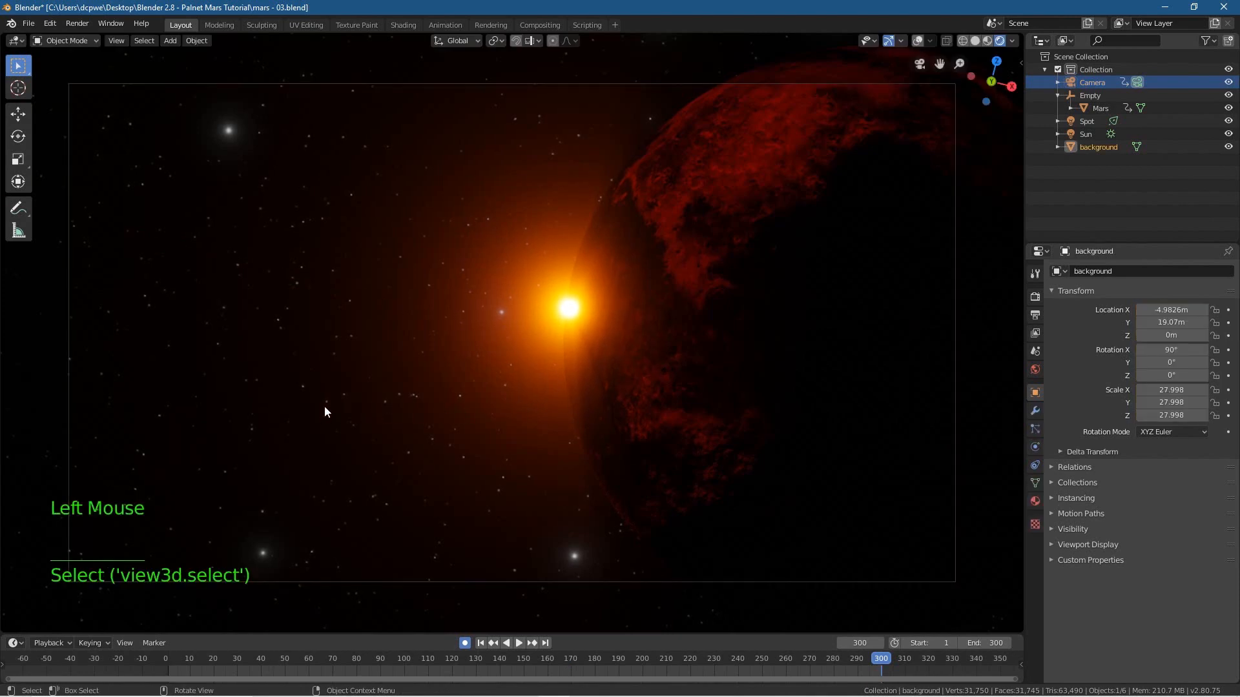
key("F12")
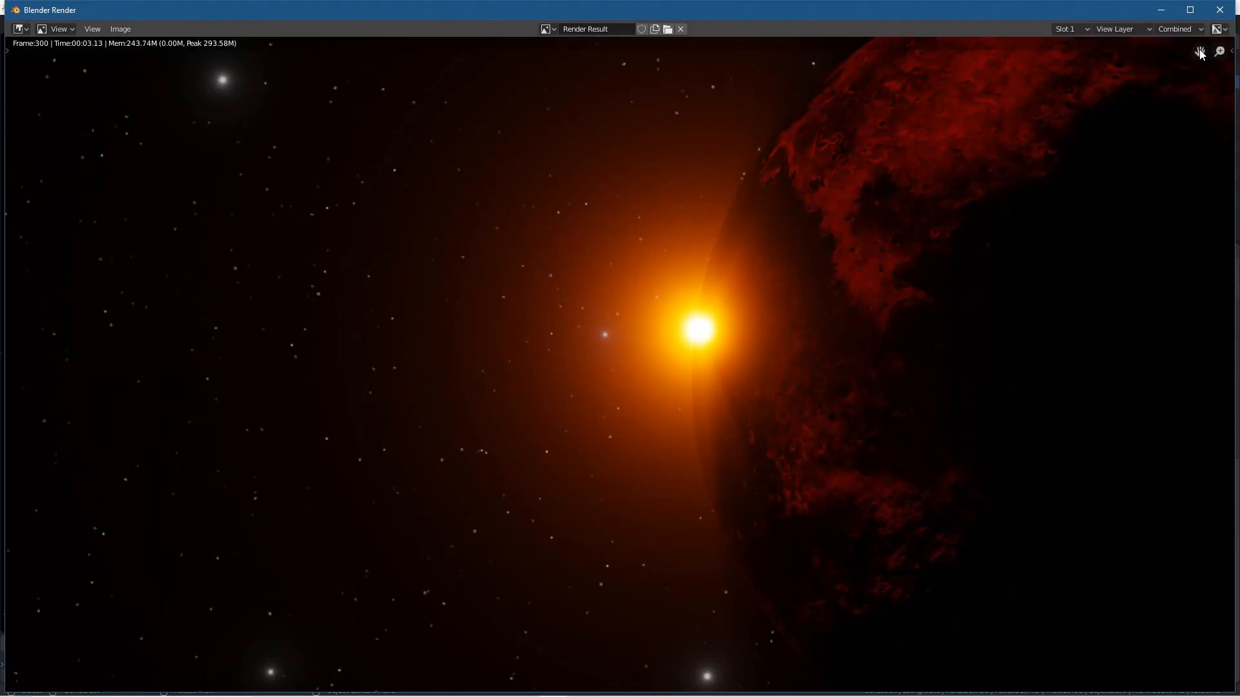
left_click(1219, 9)
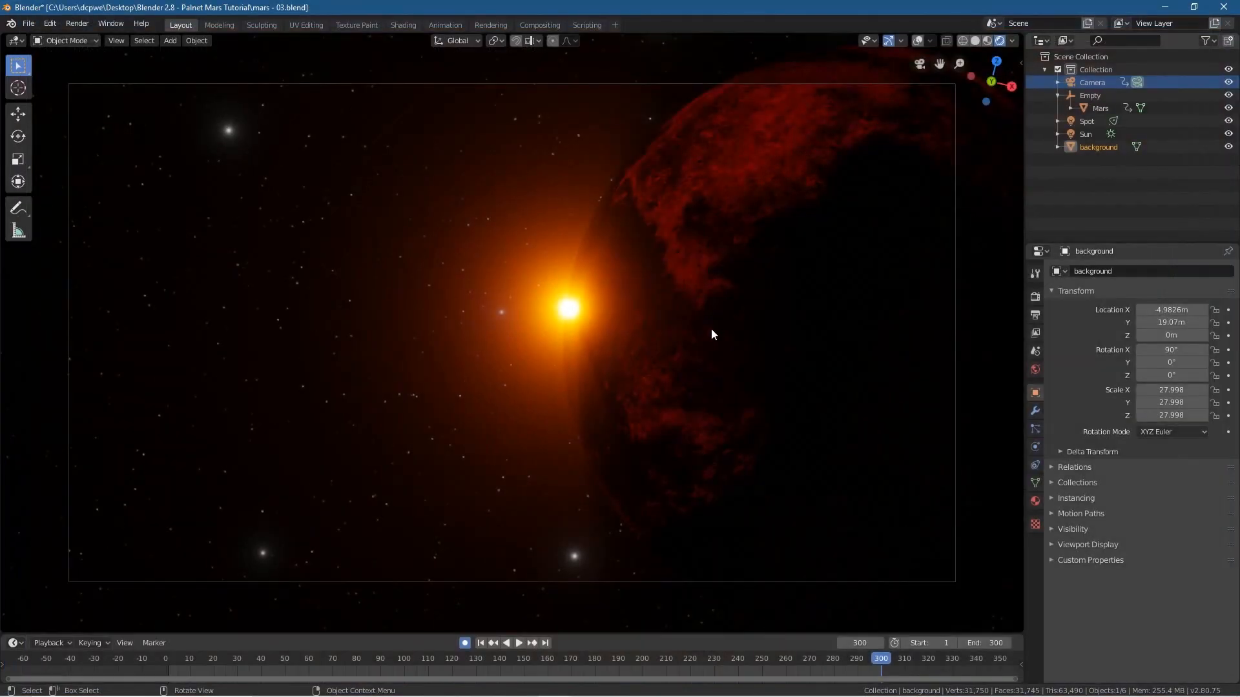
left_click(882, 658)
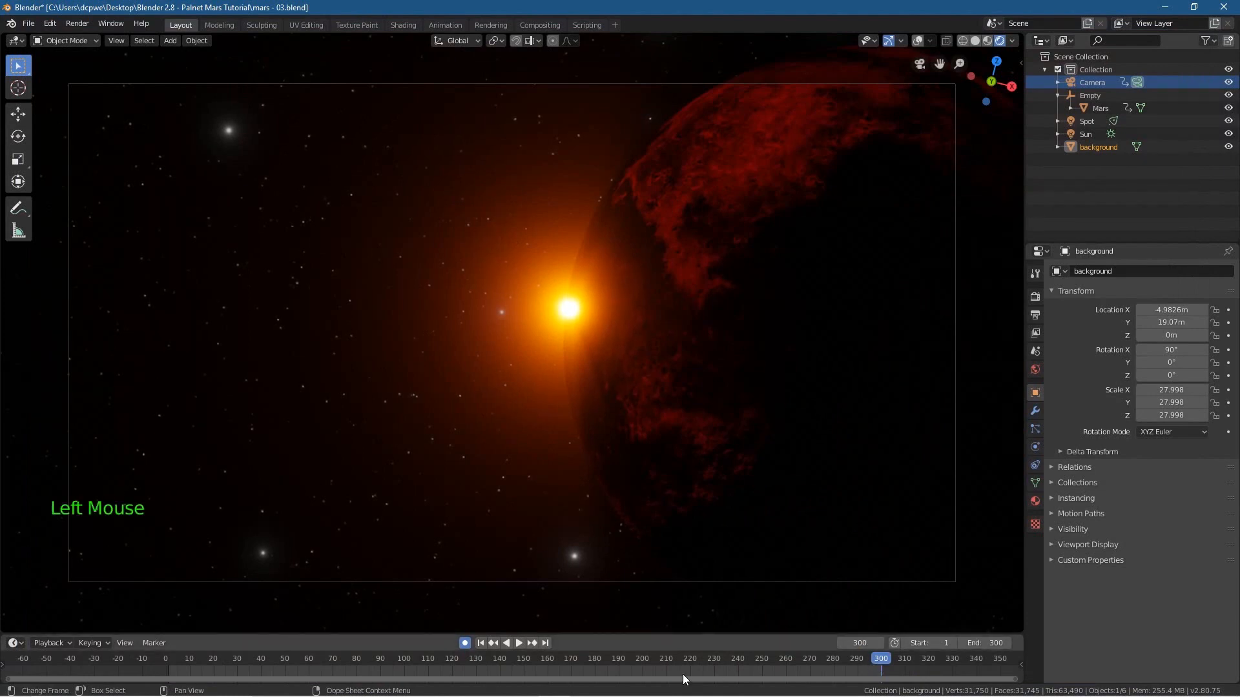
Shift the Camera along the global X axis to about -3.47 m at frame 300 and check it with a test render
left_click(1085, 84)
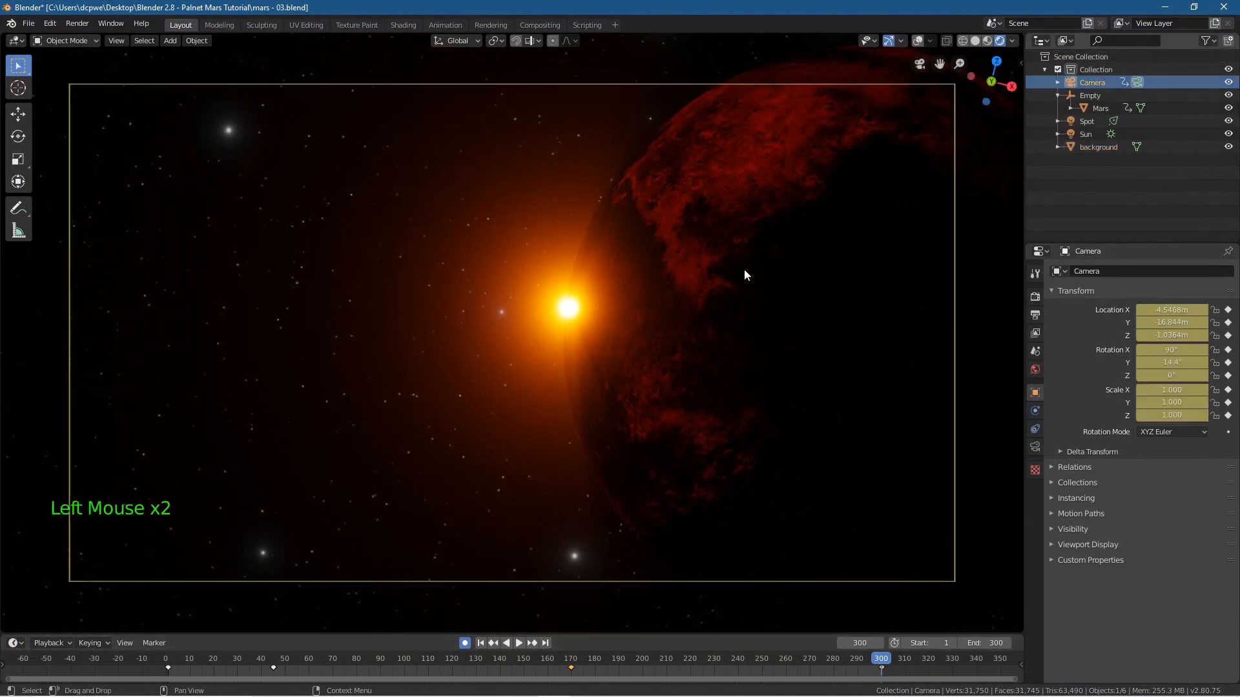
key("g")
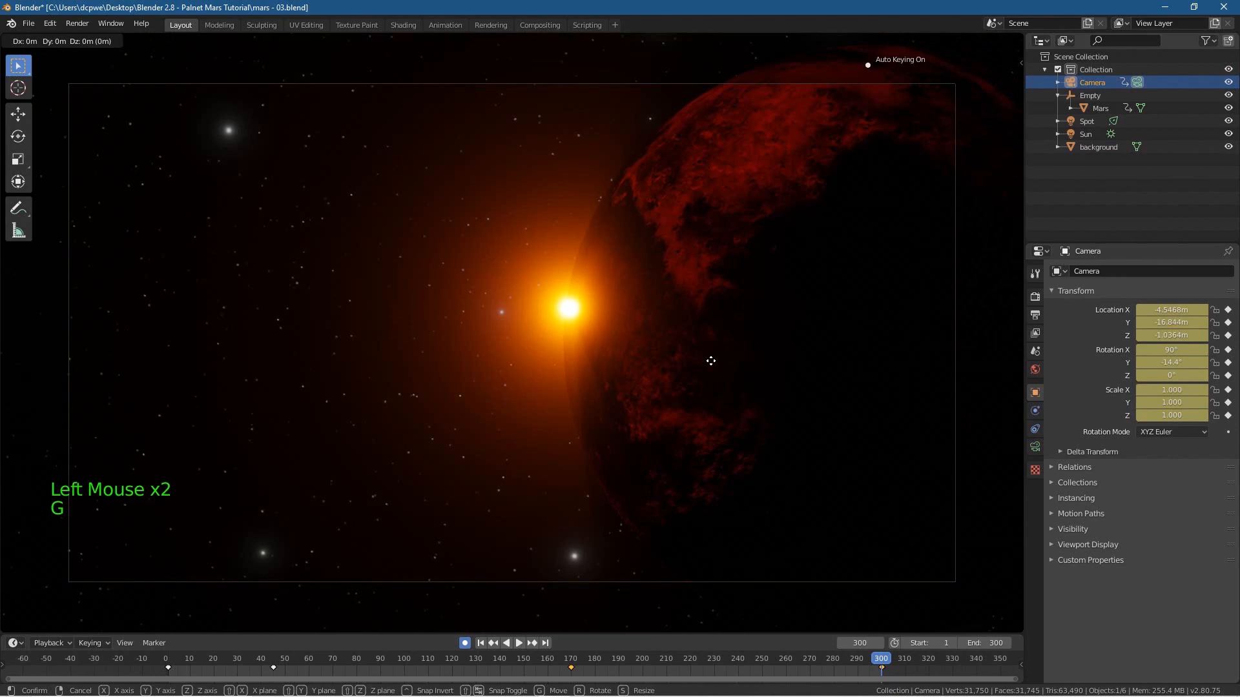
key("x")
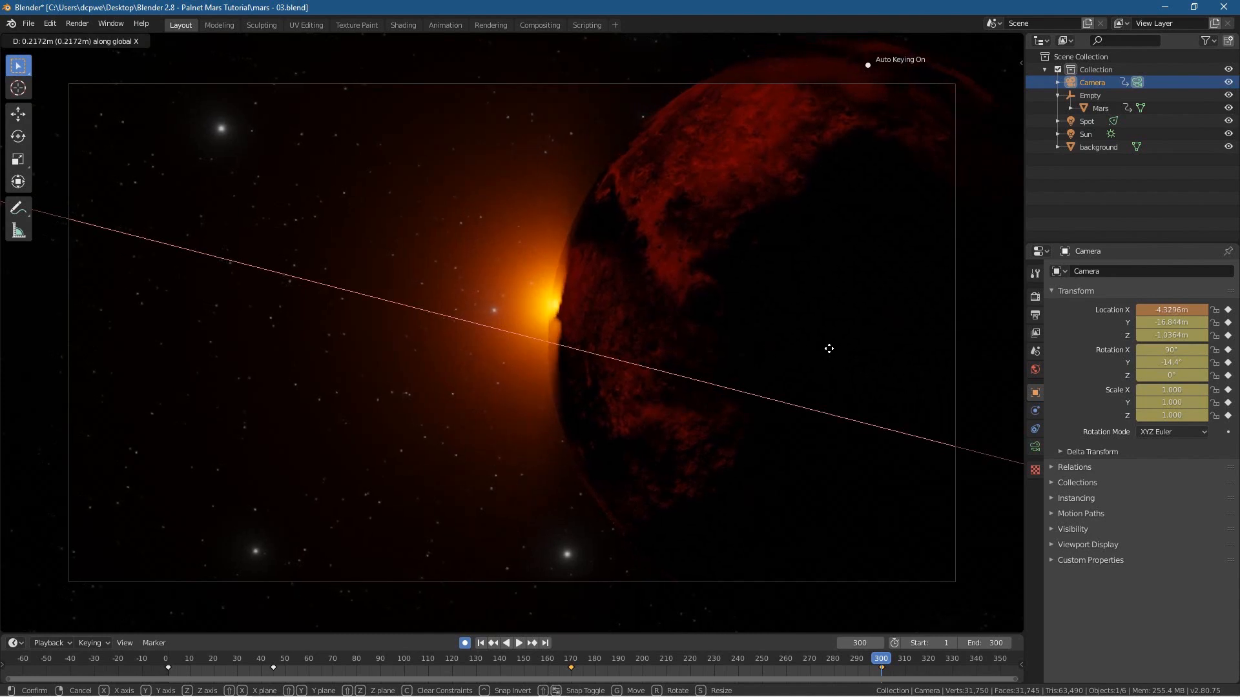
left_click(942, 347)
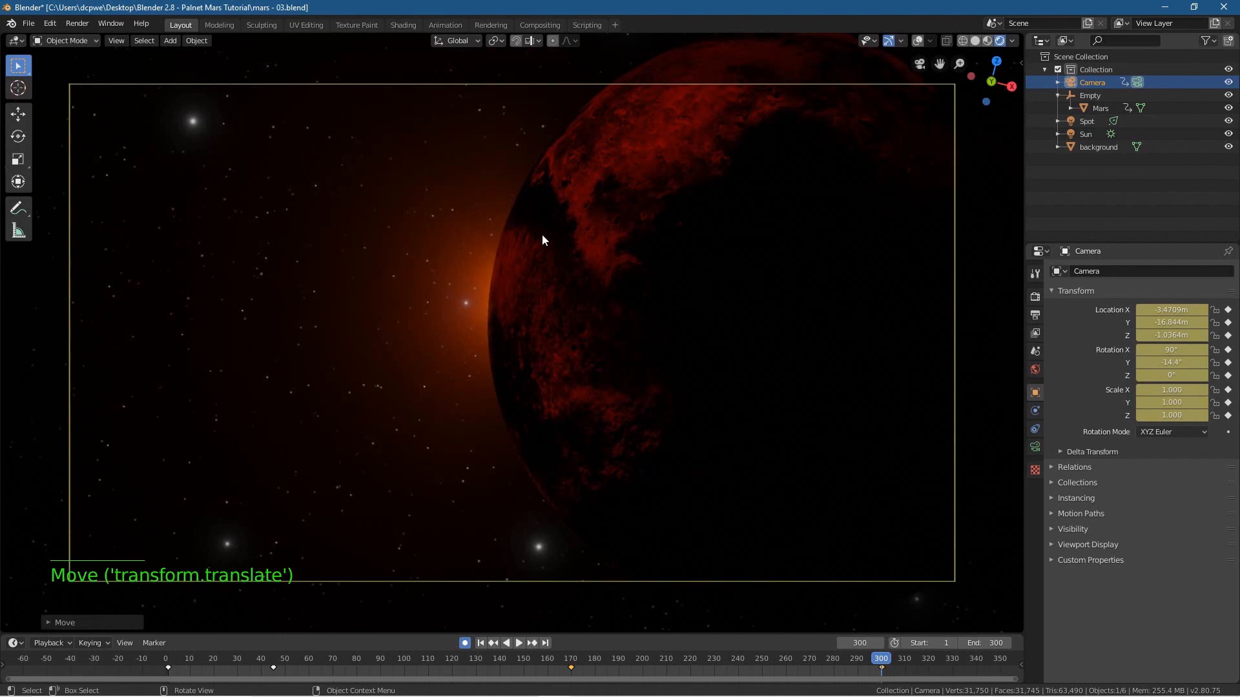
key("F12")
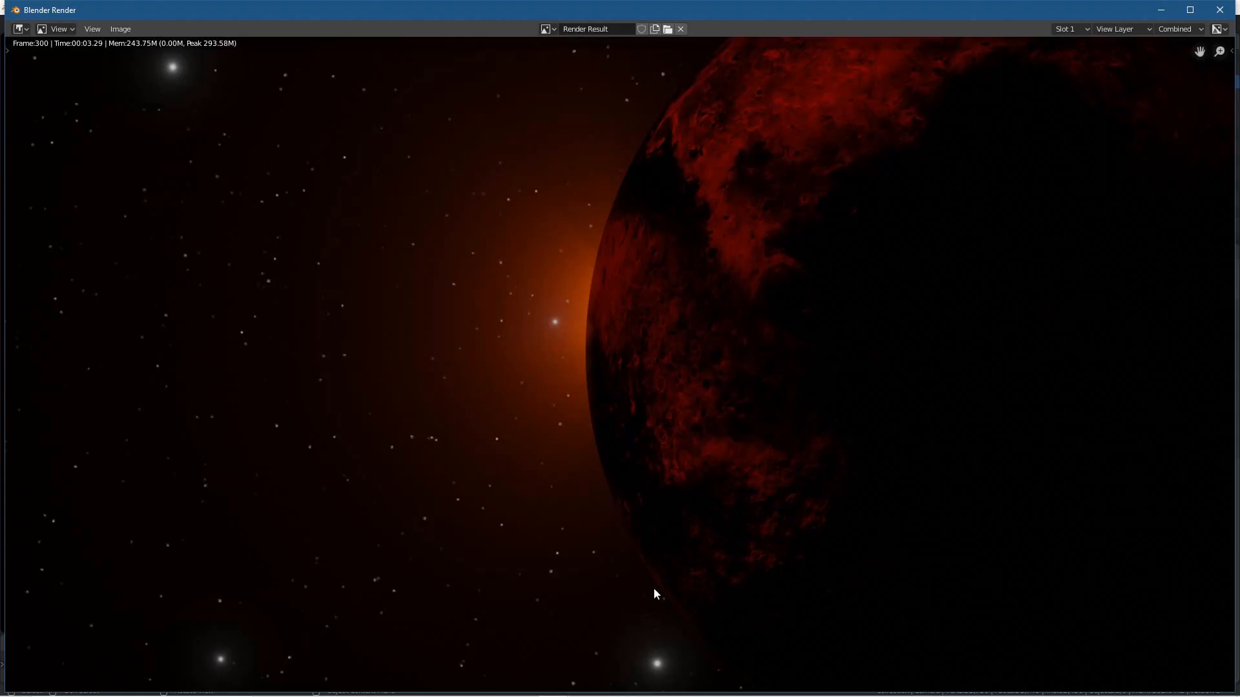
left_click(1220, 9)
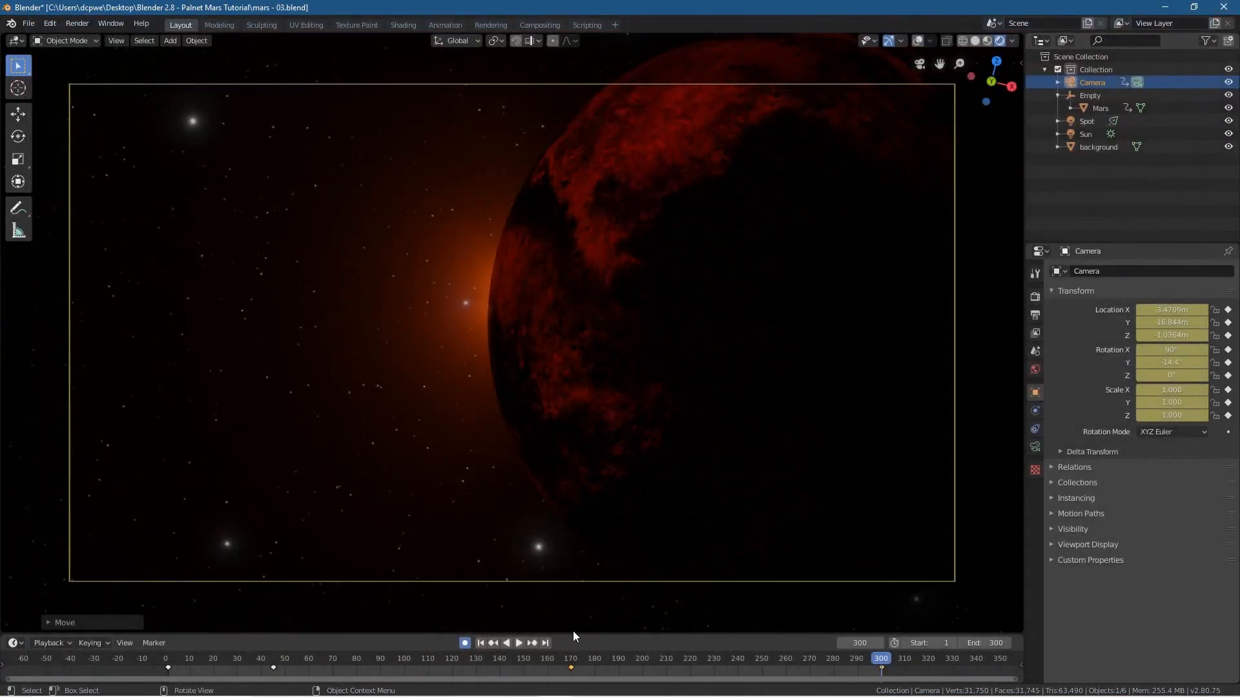
Play the animation from the first frame to review the camera move, and return to frame 1
left_click(482, 641)
left_click(520, 643)
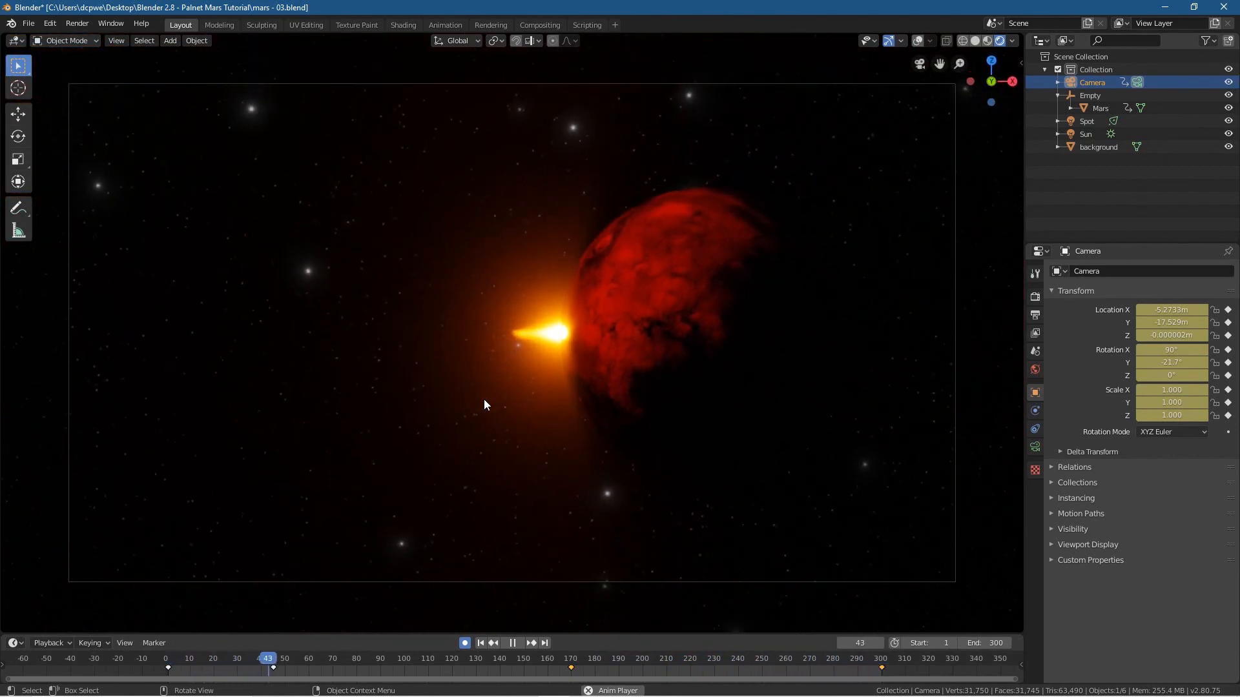
left_click(513, 643)
left_click(480, 644)
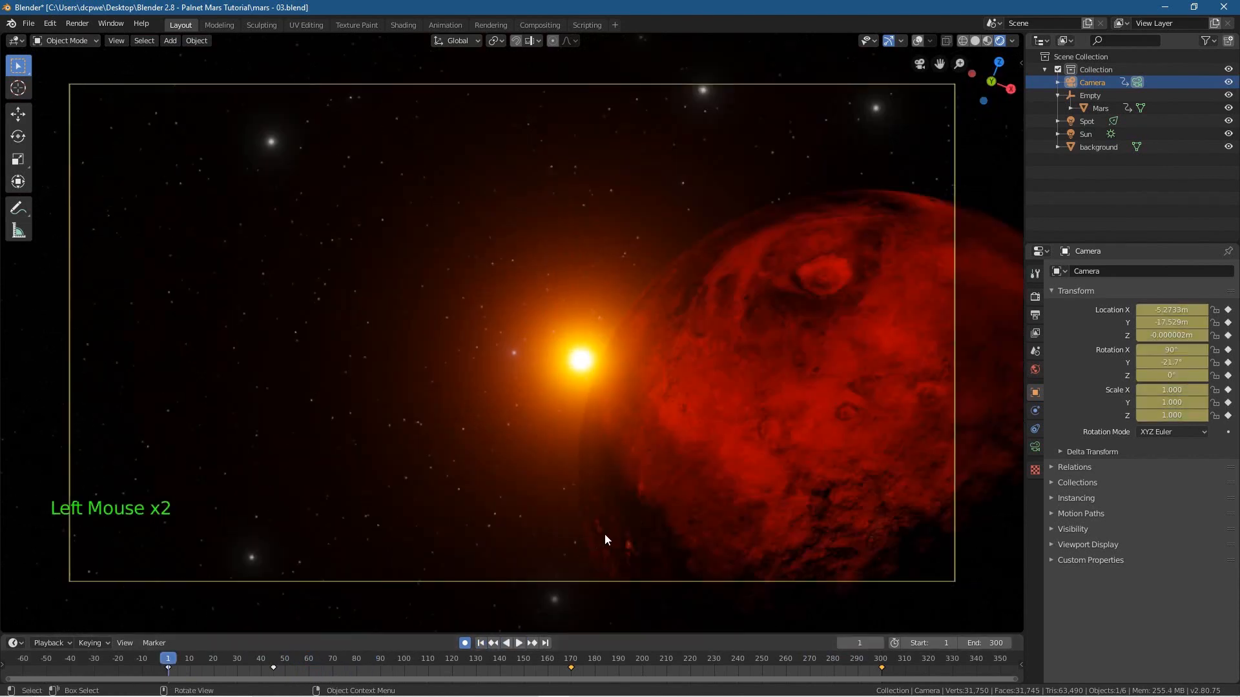
Enable Depth of Field on the Camera and keyframe its Focus Distance at frames 1 and 45
left_click(1088, 83)
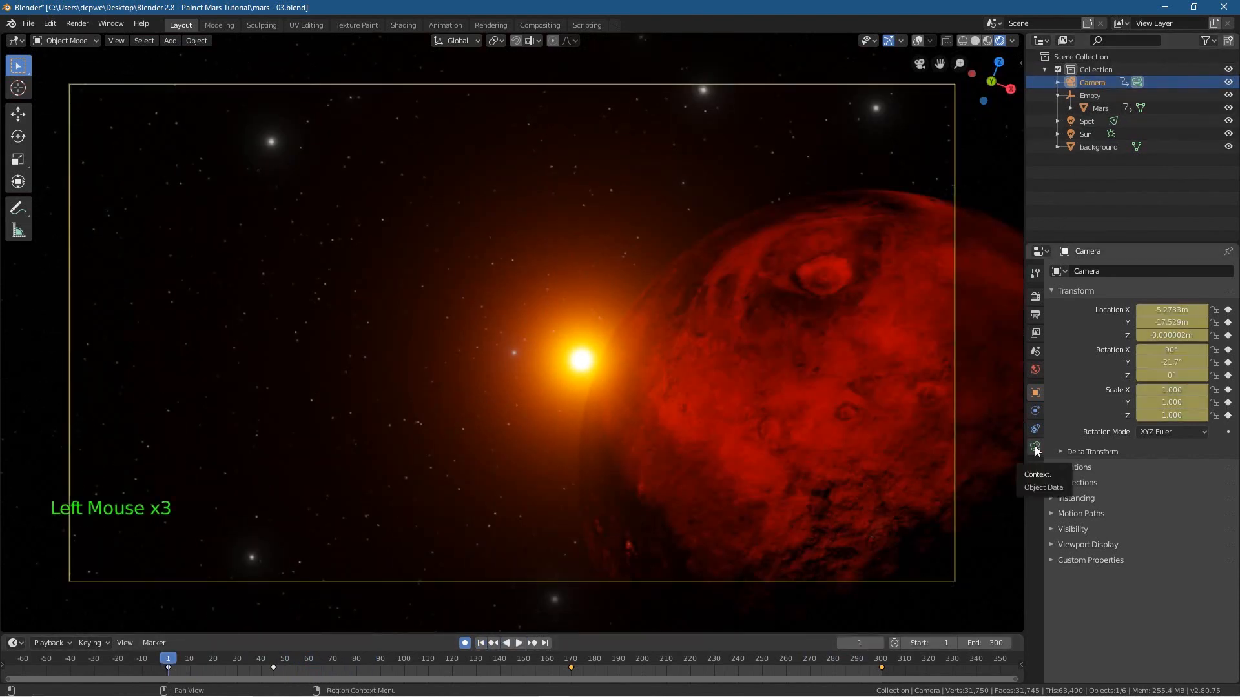
left_click(1035, 447)
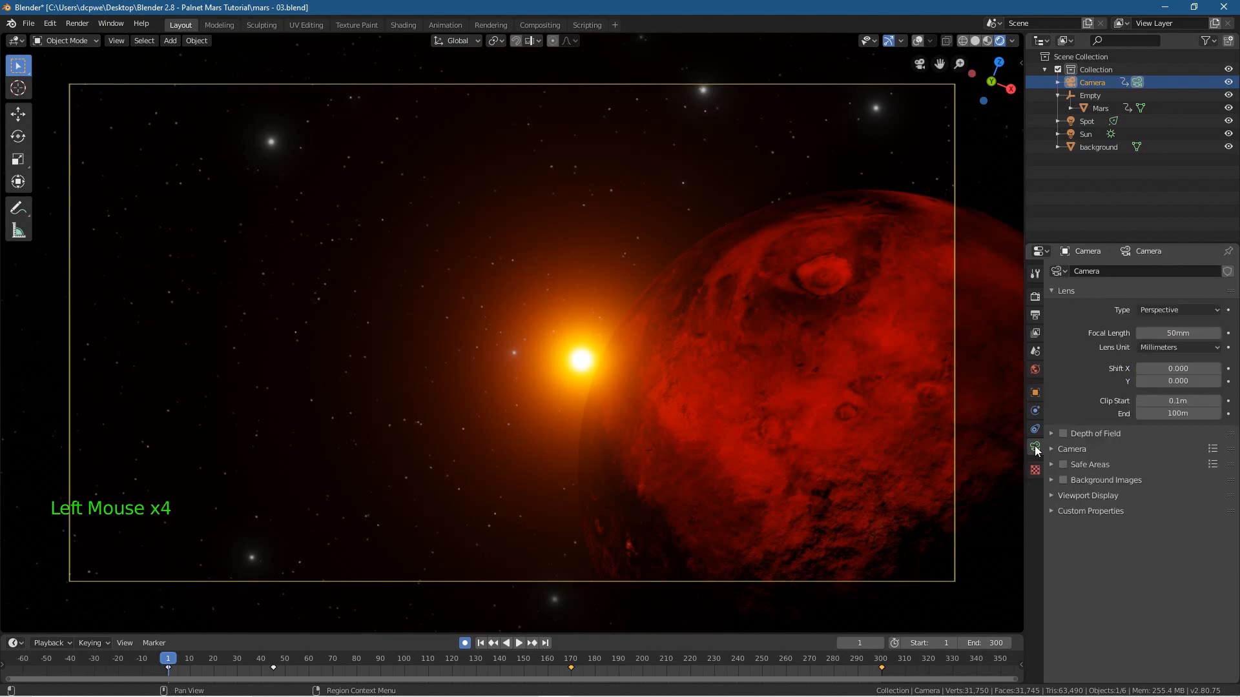
left_click(1064, 434)
left_click(1052, 433)
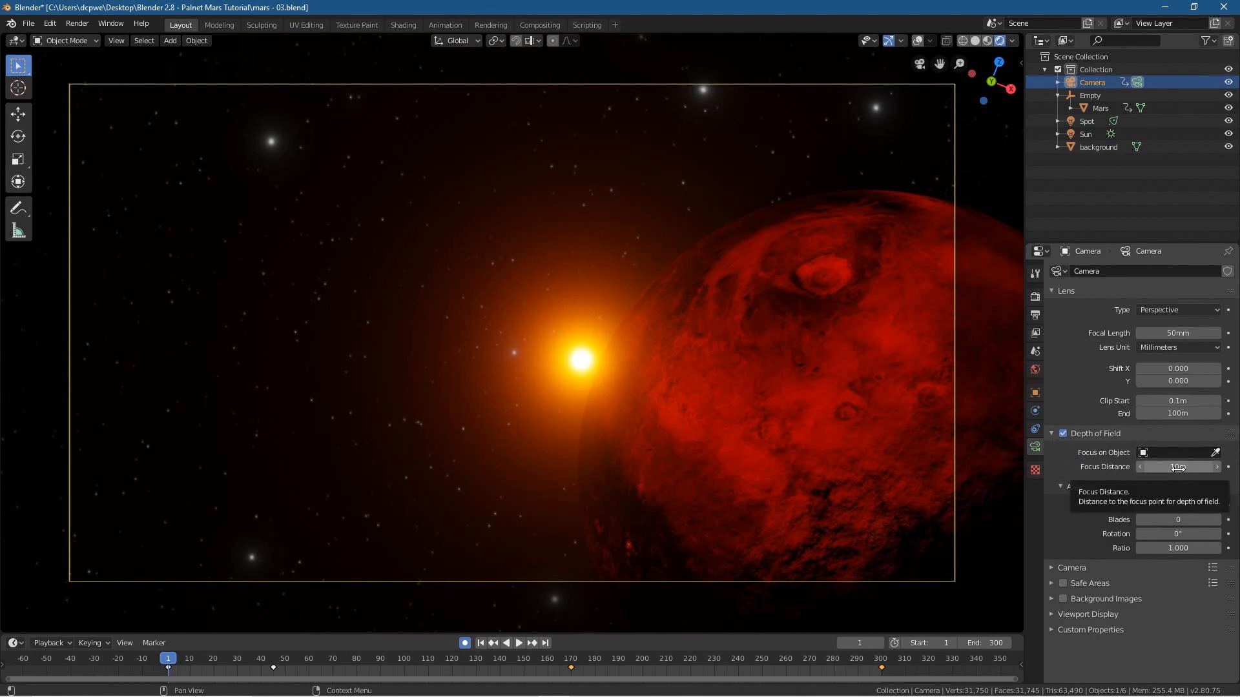
key("i")
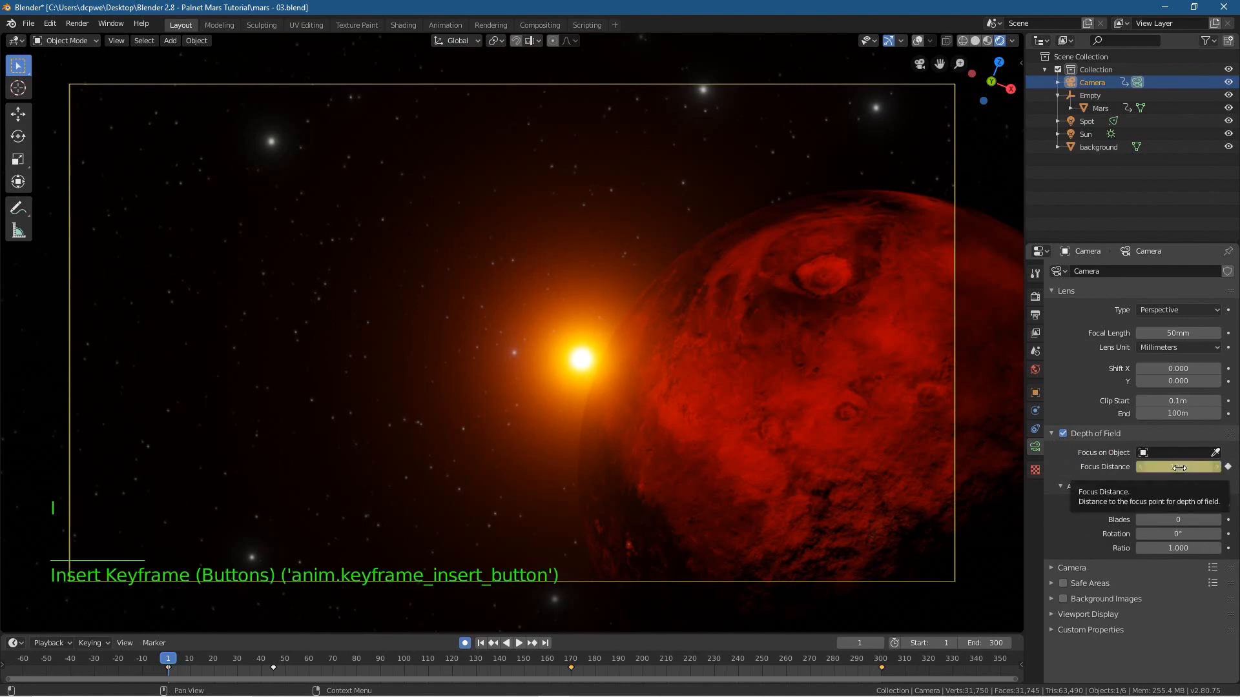
left_click(534, 639)
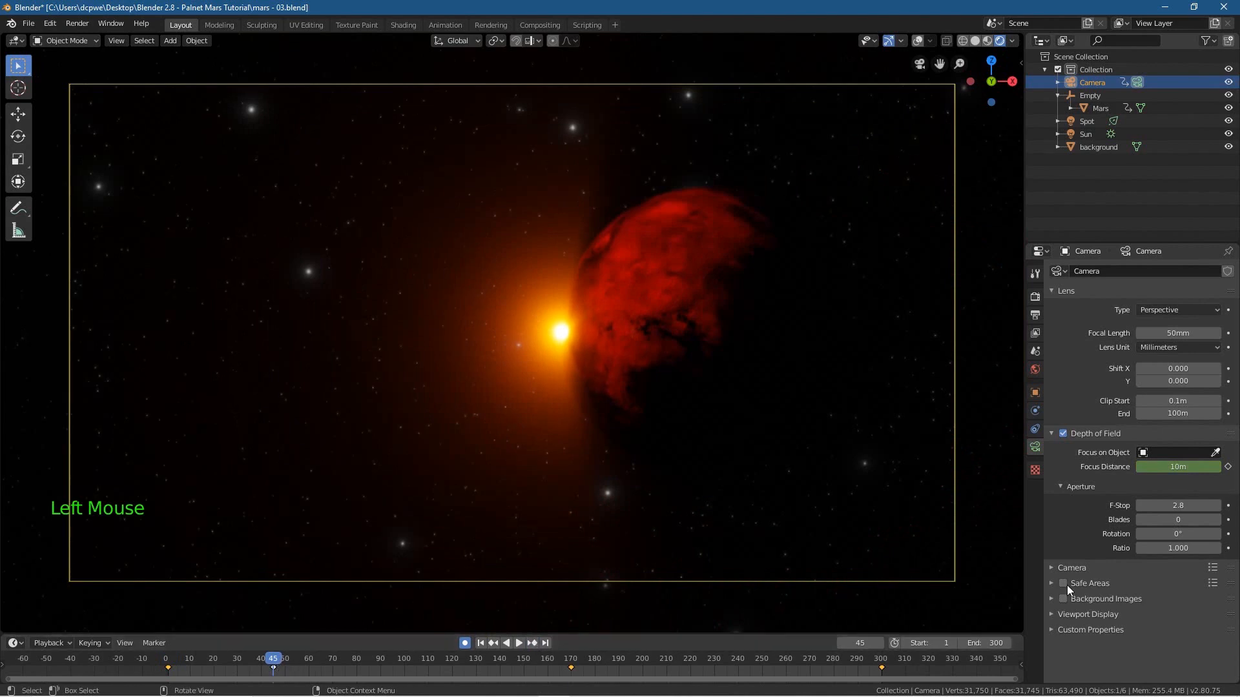
key("i")
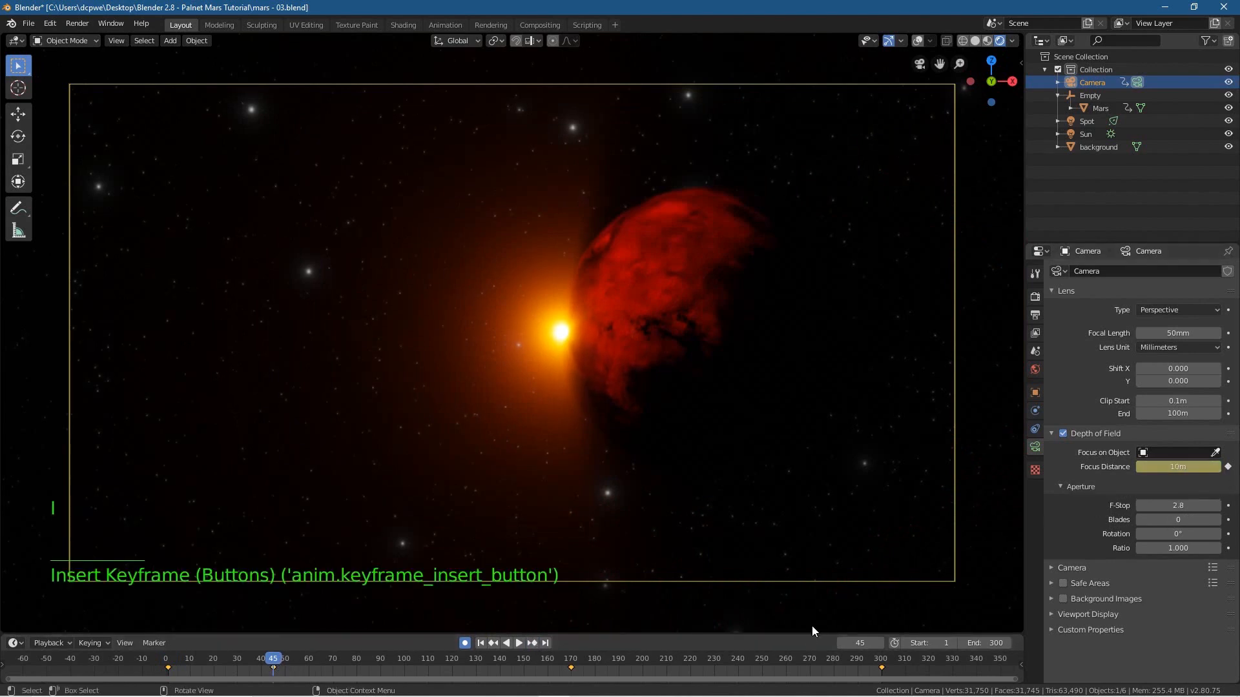
Keyframe the Camera's Focus Distance at frames 245 and 300
left_click(772, 657)
left_click(773, 659)
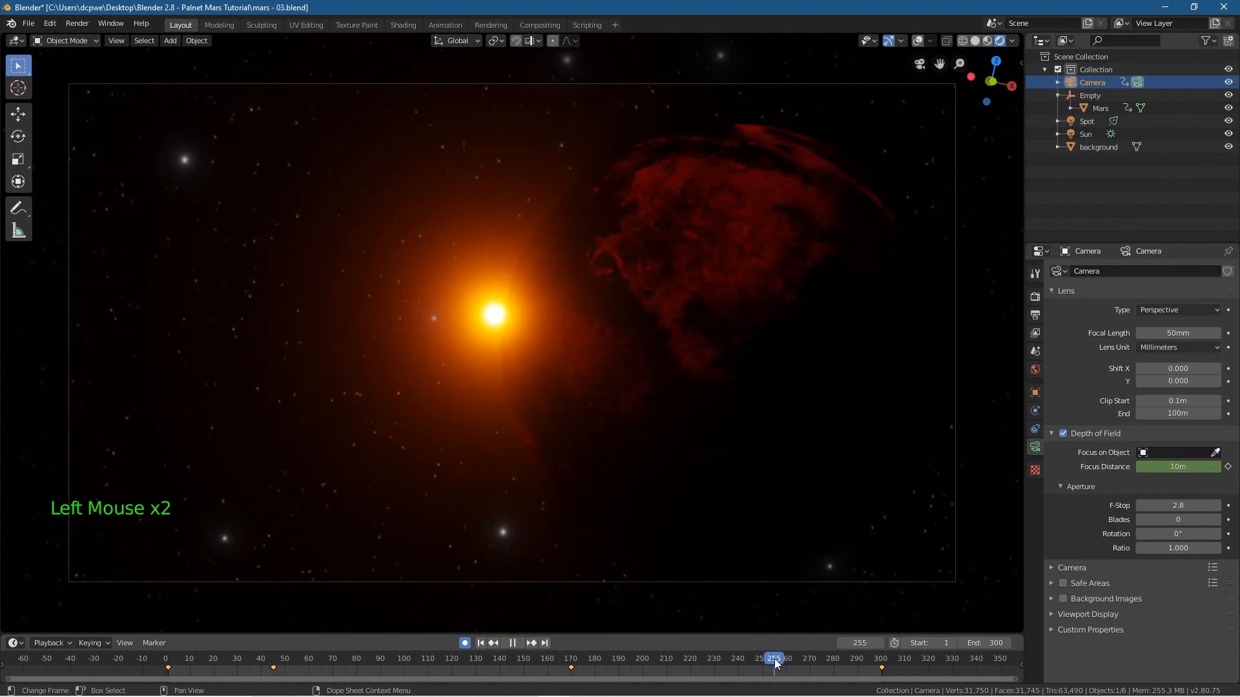
left_click_drag(775, 664, 752, 665)
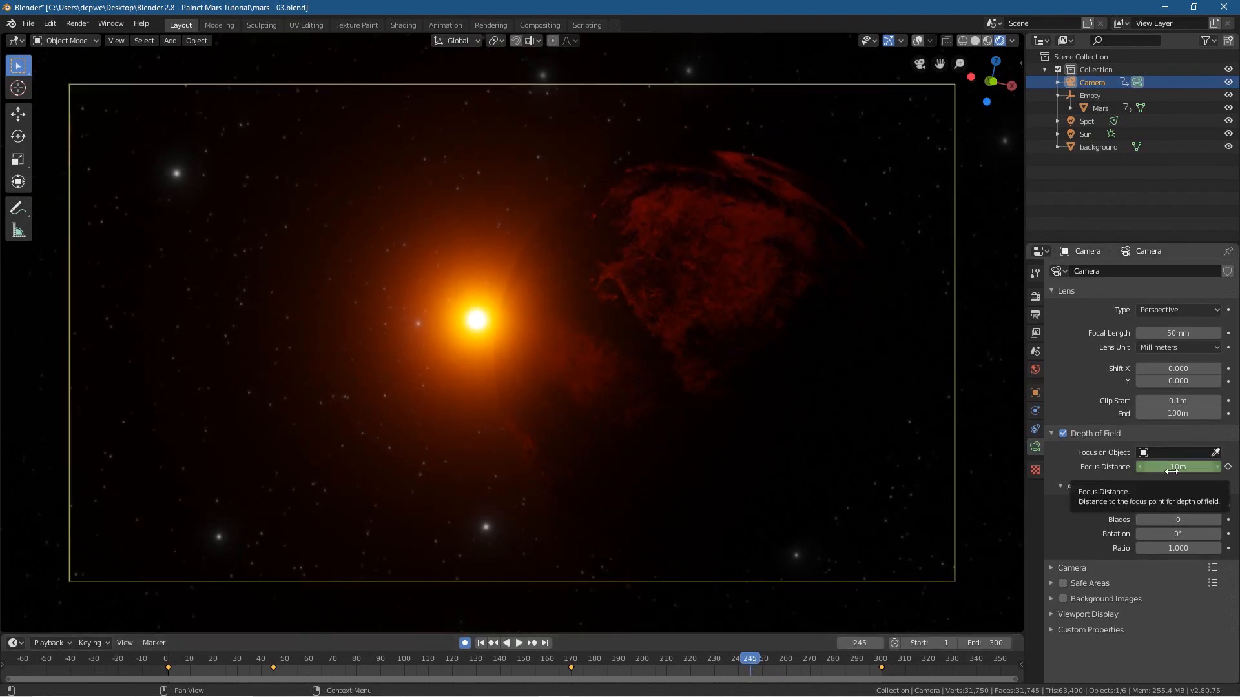
key("i")
left_click(546, 643)
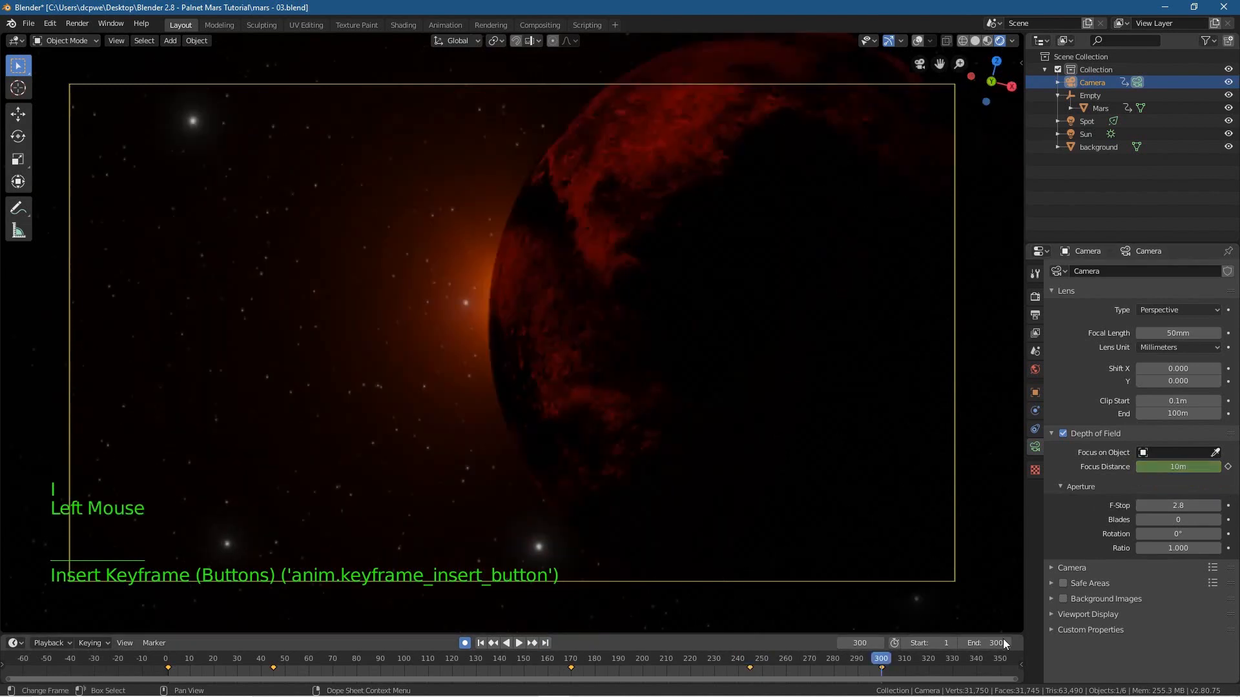
key("i")
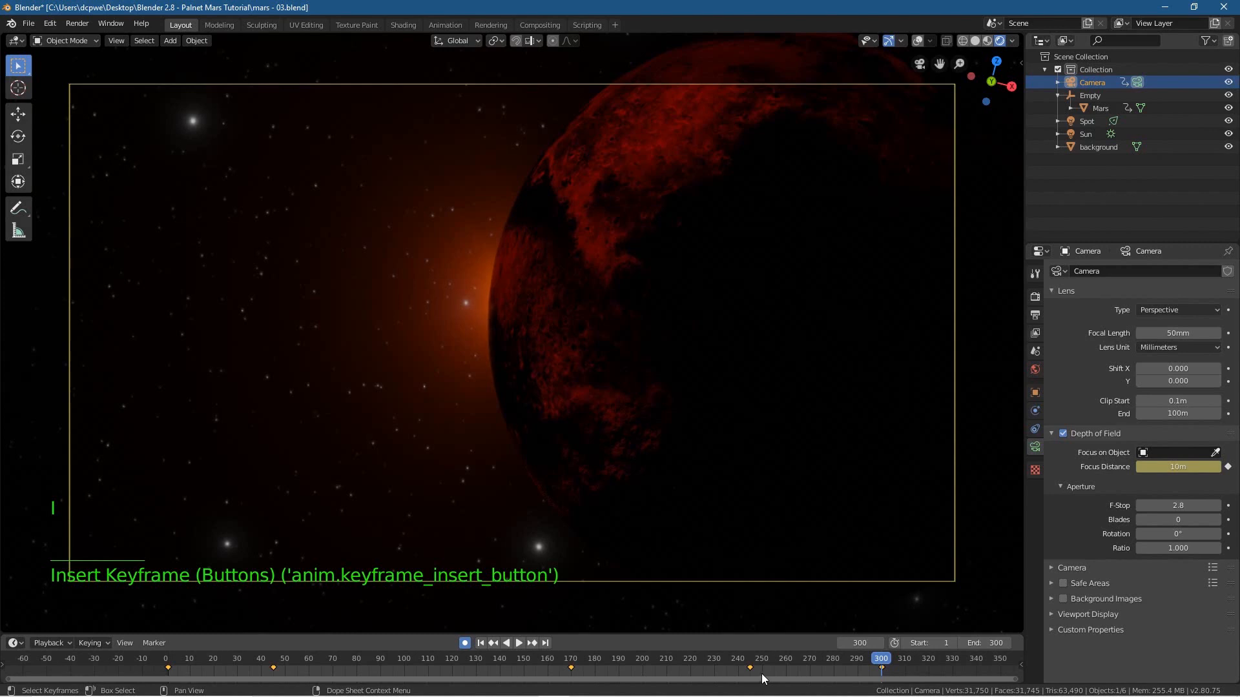
Set the Camera's Focus Distance to 0.4 m on the keyframes at frames 1 and 300
left_click(481, 643)
double_click(1178, 466)
type("0.4")
key("Return")
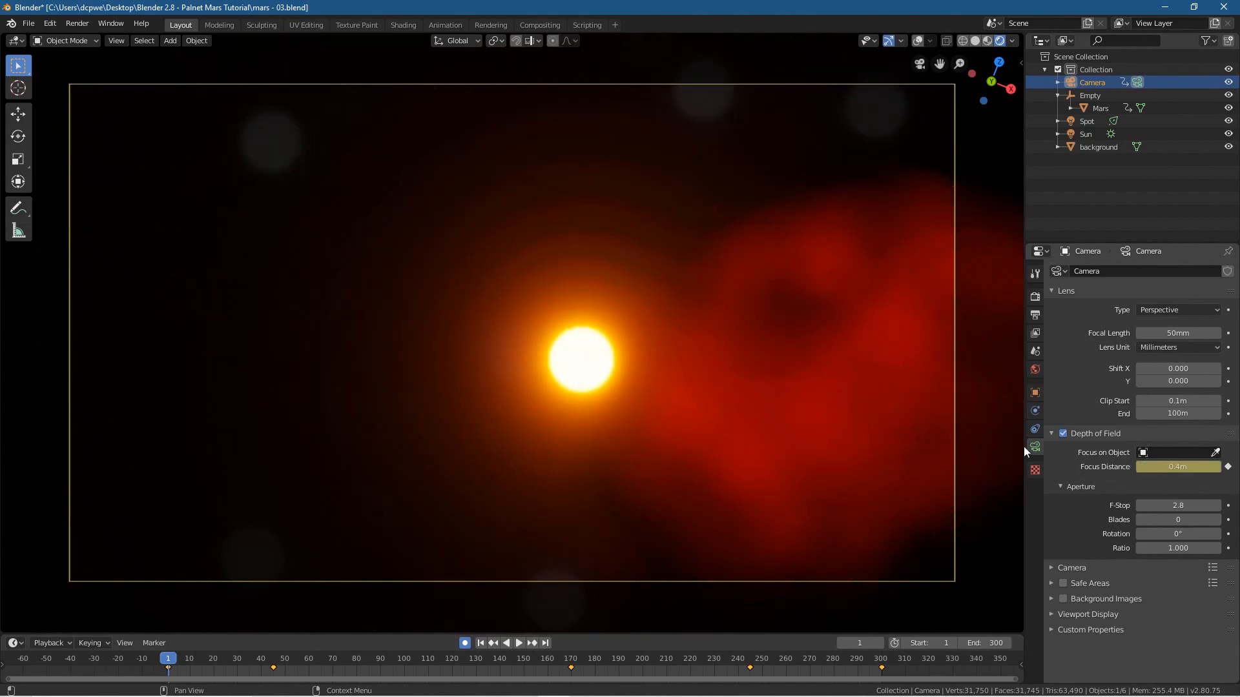
left_click(546, 643)
double_click(1184, 466)
type("0.4")
key("Return")
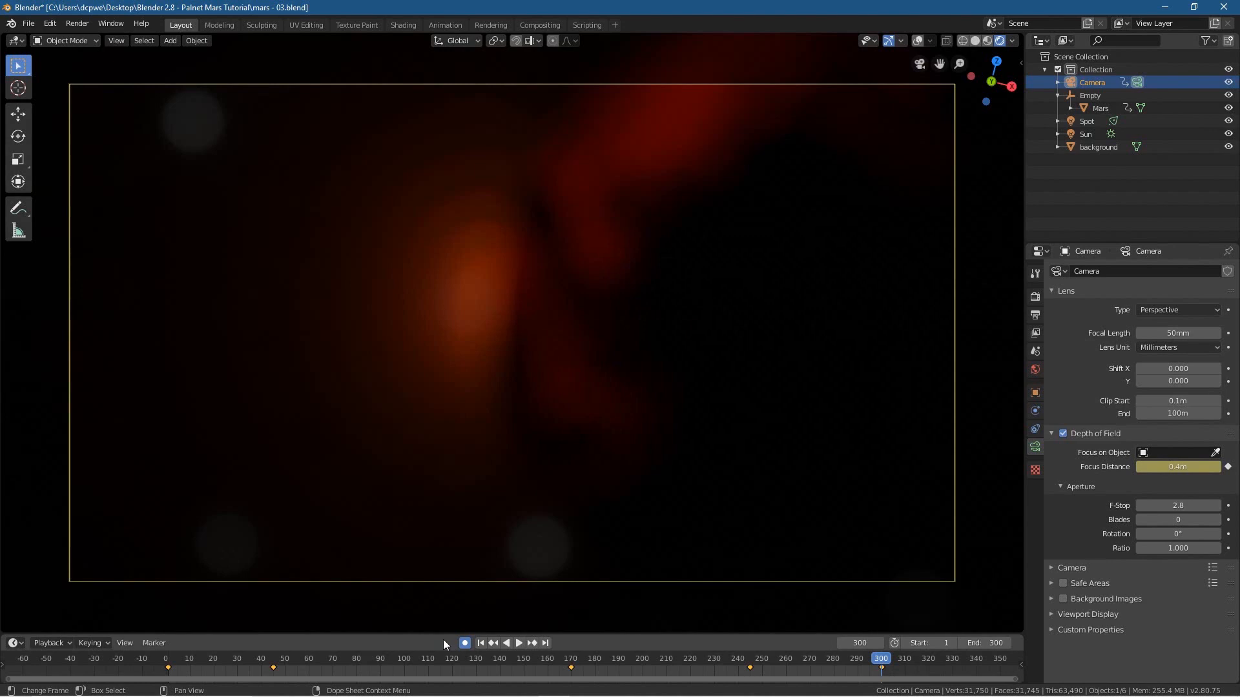
Play the animation to review the focus transitions, and return to frame 1
left_click(519, 639)
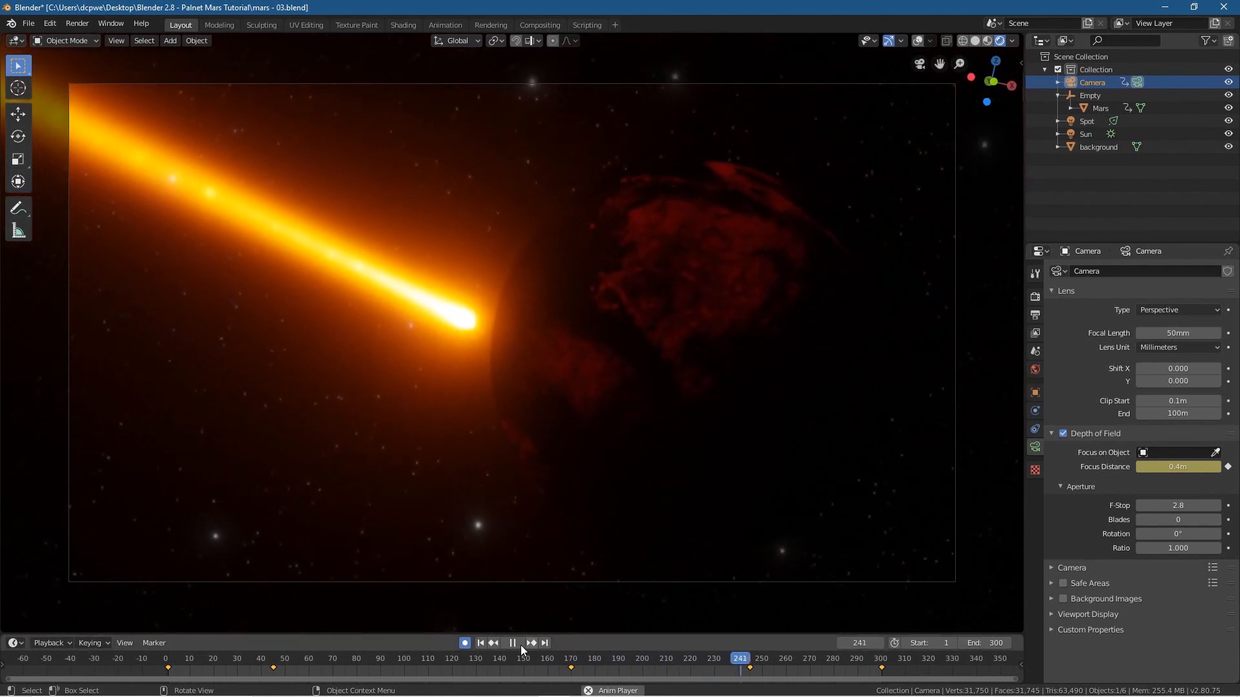
left_click(512, 644)
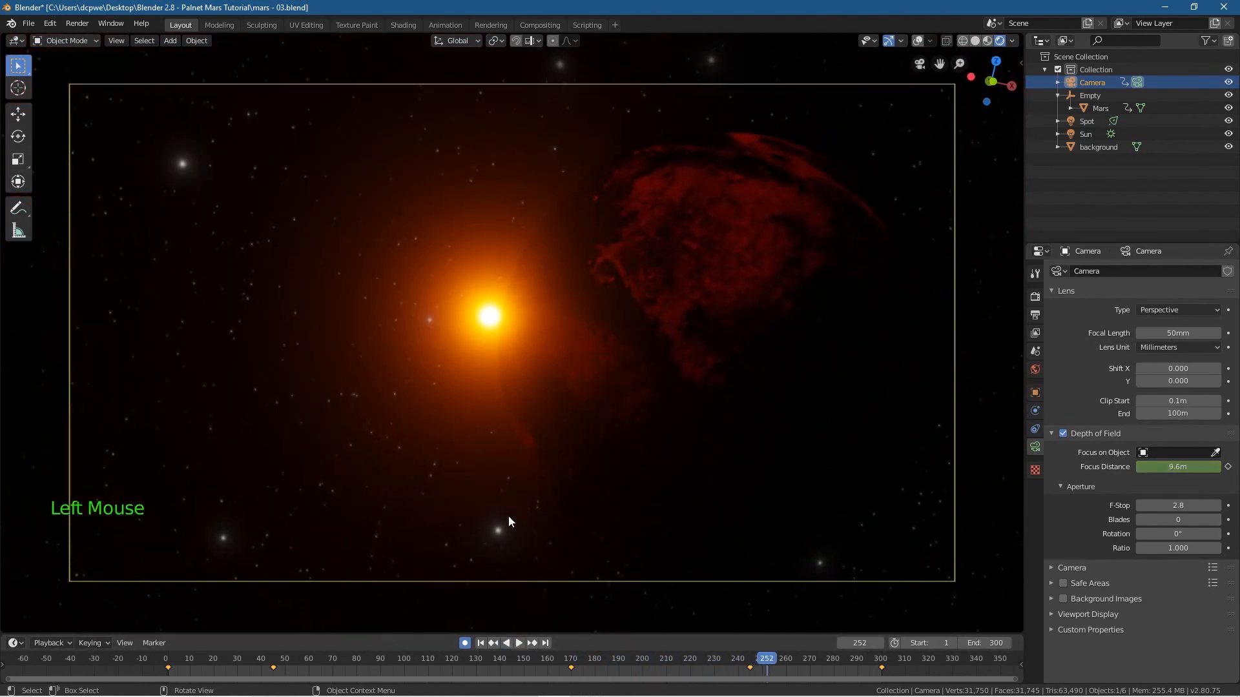
left_click(518, 643)
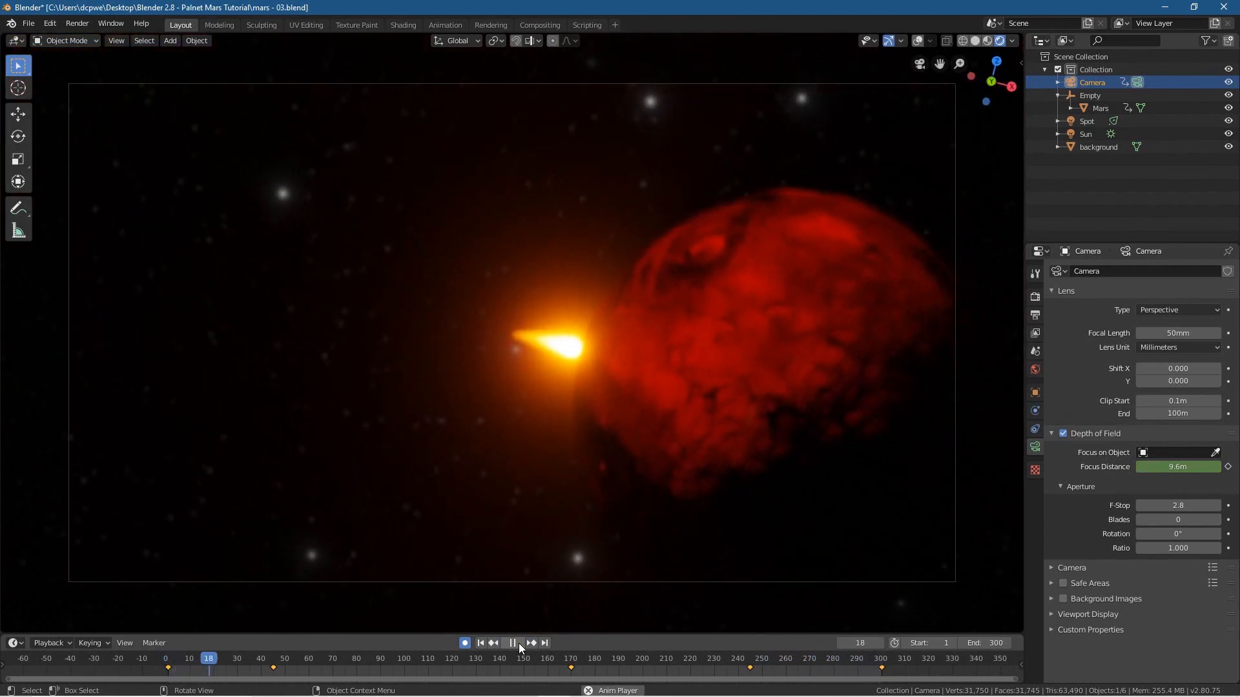
left_click(511, 643)
left_click(481, 644)
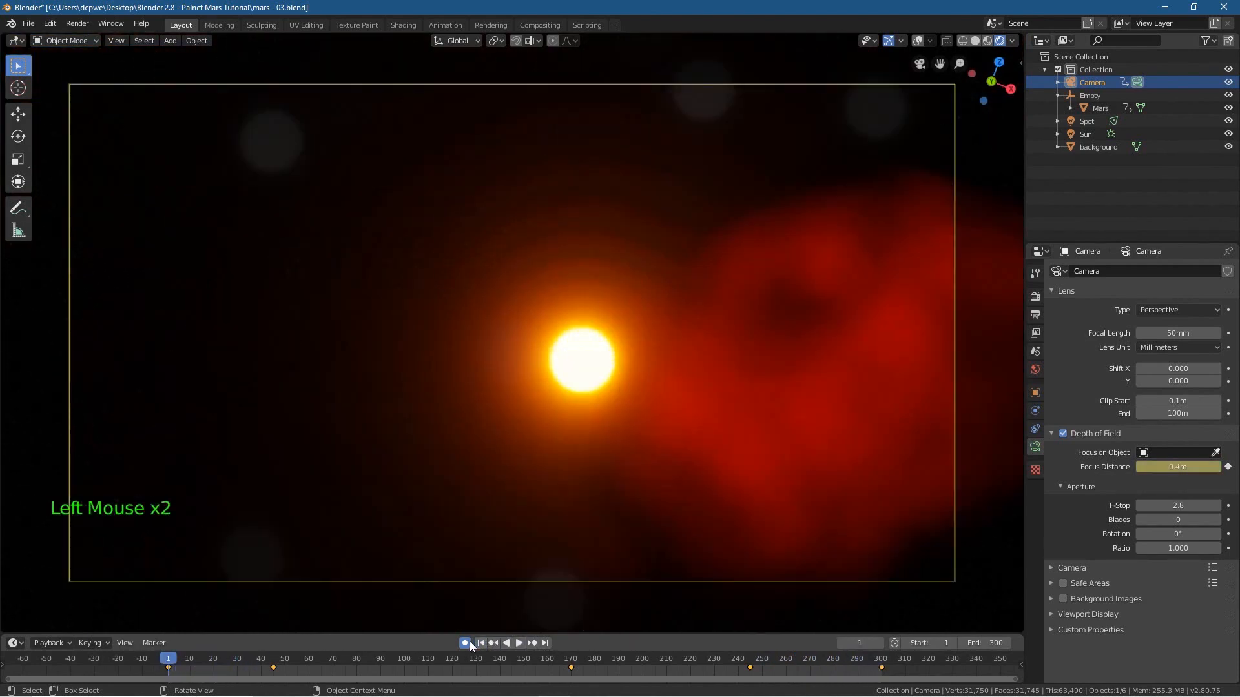
Turn off automatic keyframing and save the project as a new version named mars - 04.blend
left_click(465, 643)
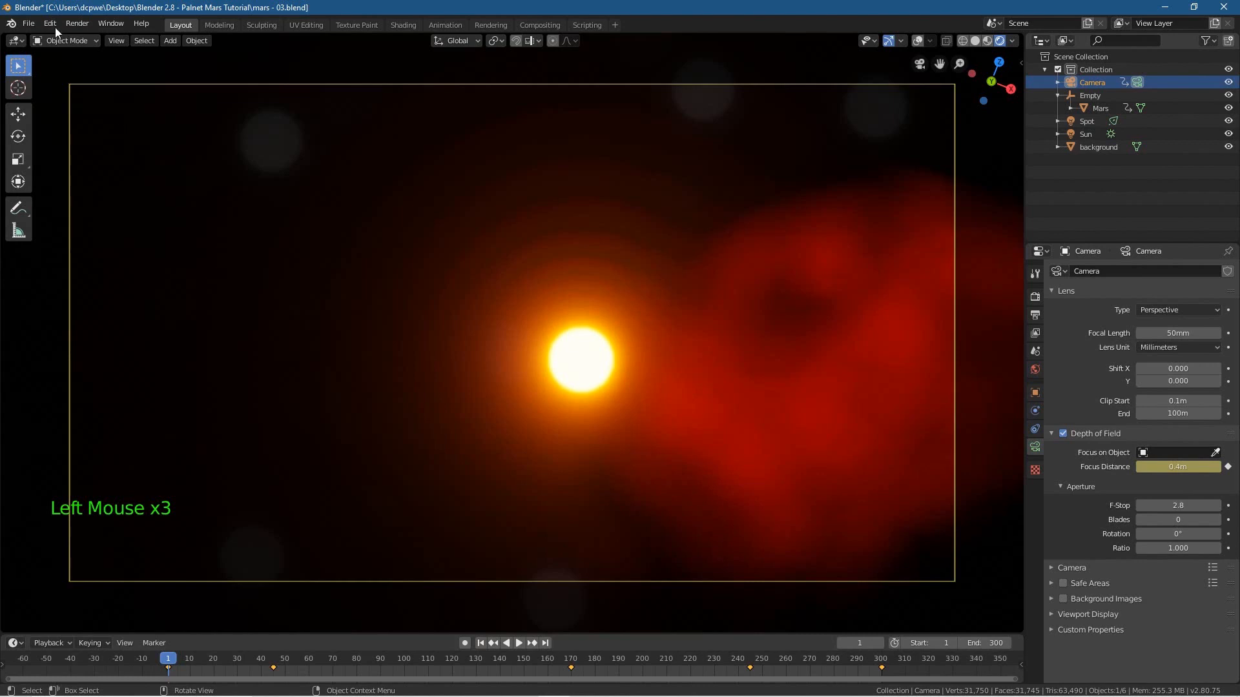
left_click(29, 23)
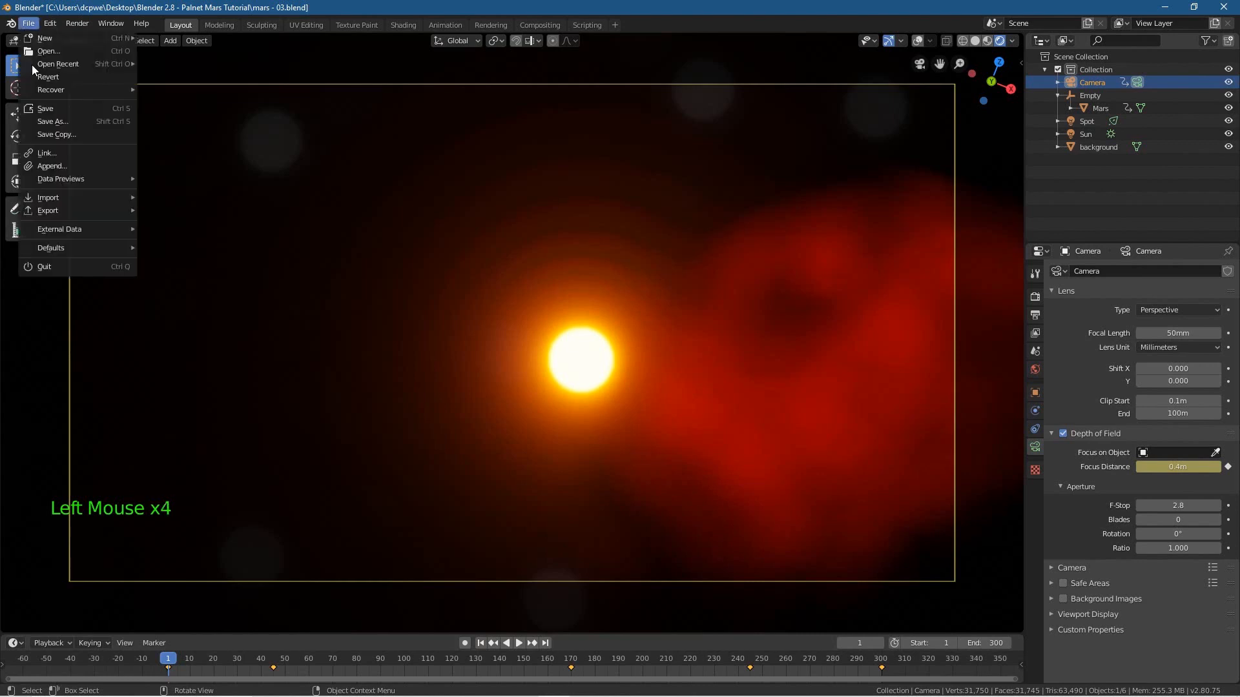
left_click(51, 122)
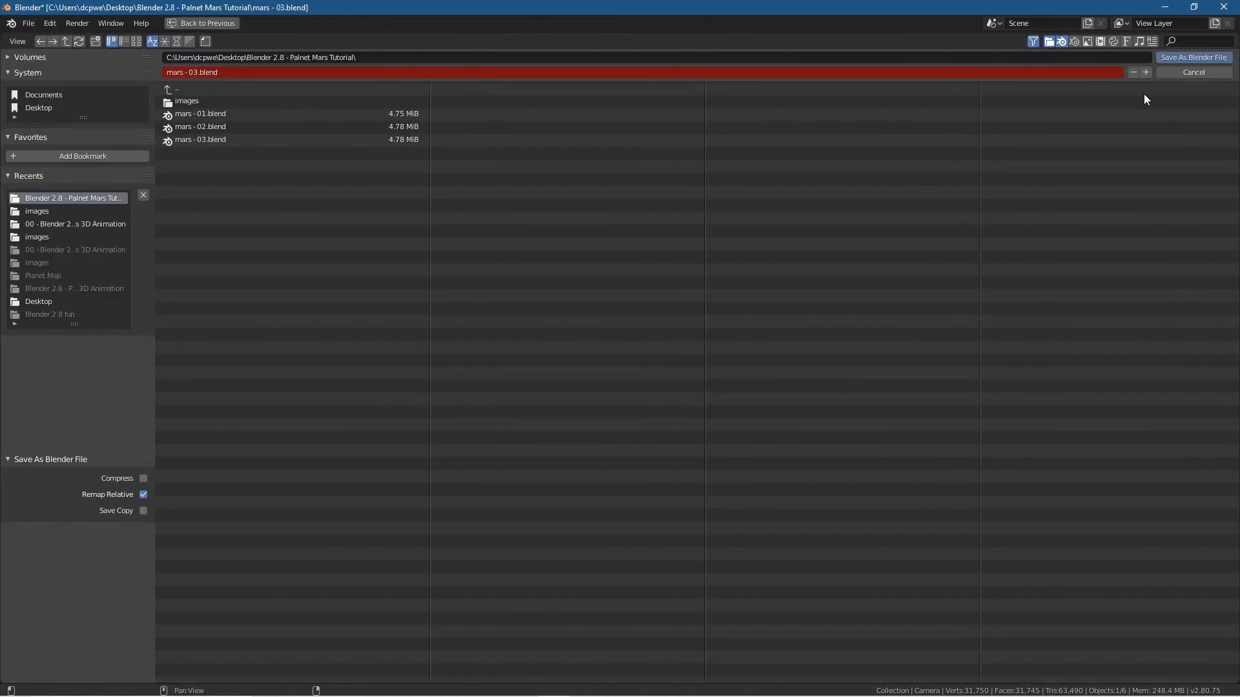
left_click(1145, 73)
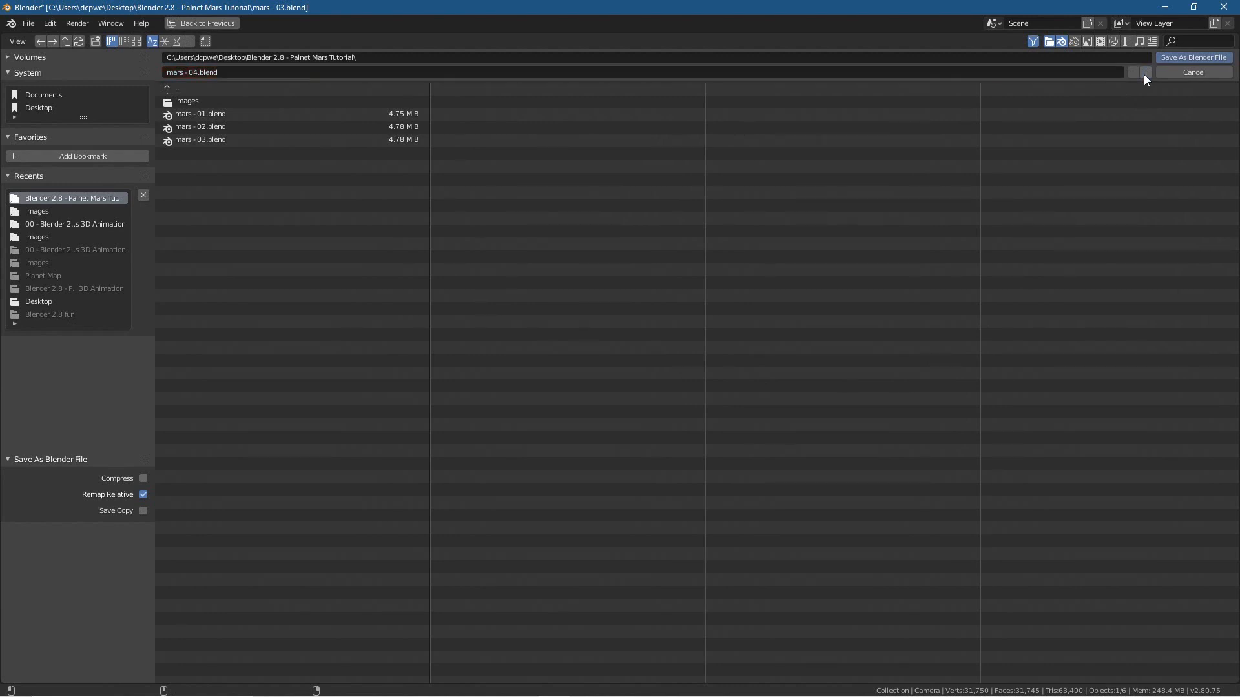
left_click(1195, 57)
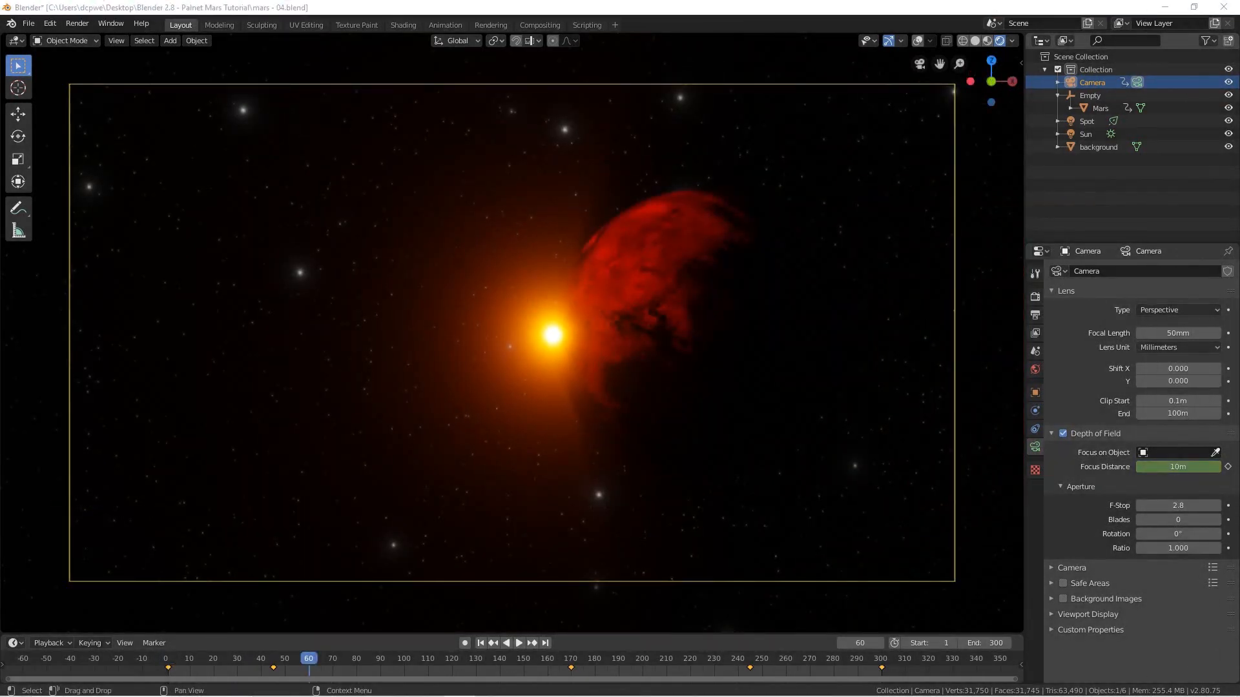
Set Eevee's render and viewport samples to 96, and keep the volumetric tile size at 4px
left_click(1035, 297)
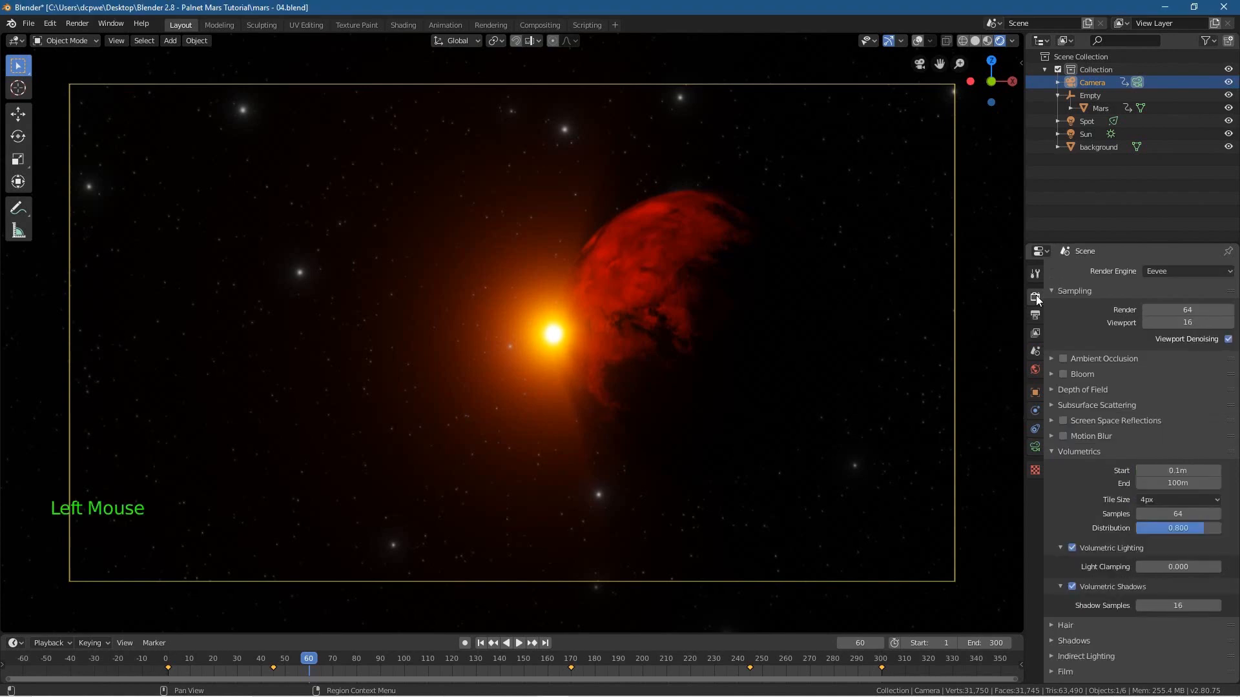
double_click(1183, 311)
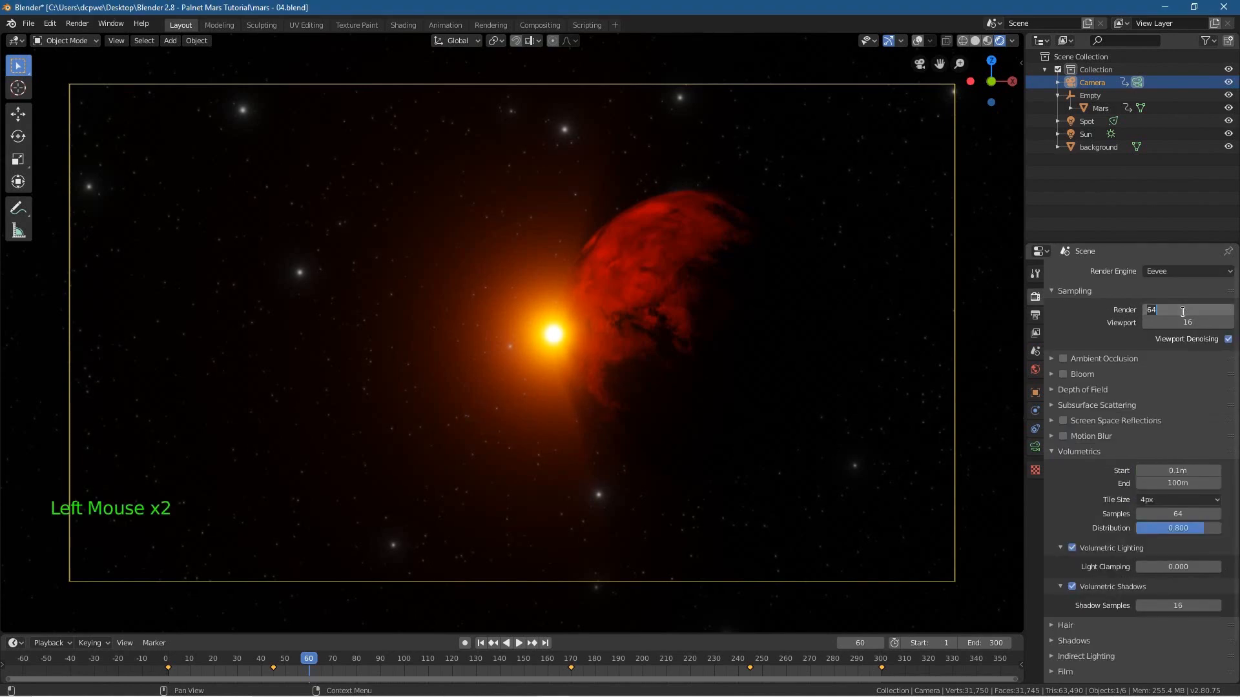
type("96")
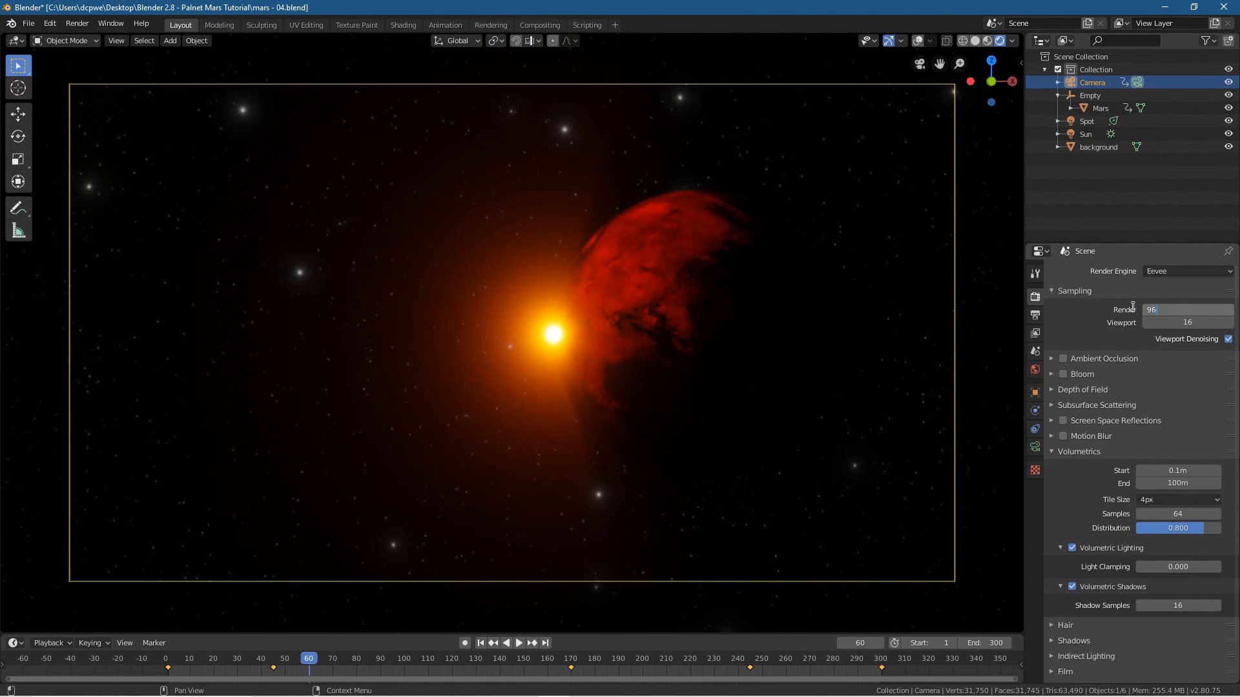
left_click(1160, 323)
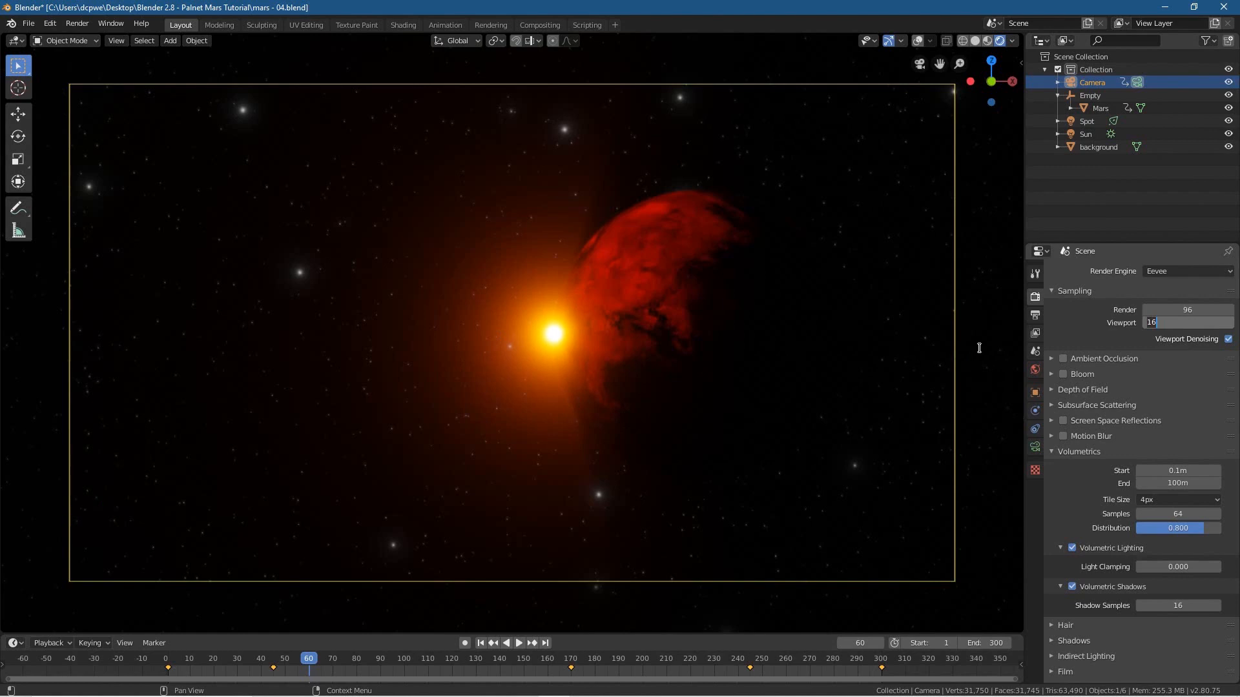
type("96")
key("Return")
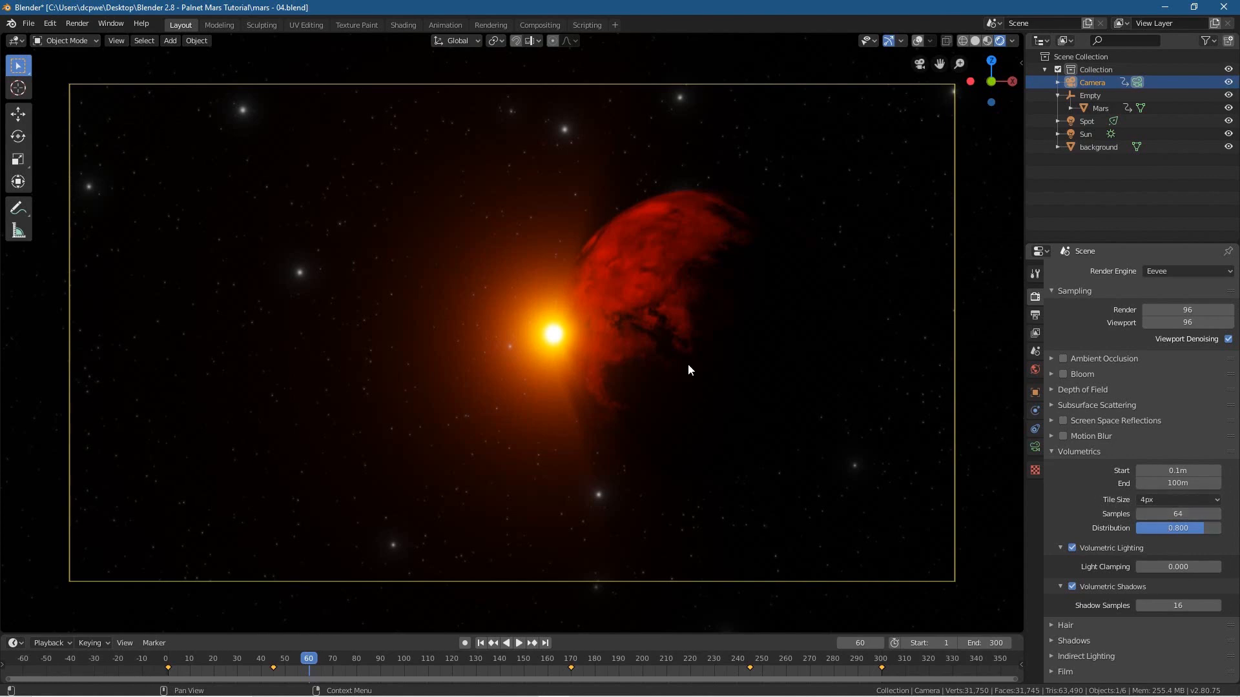
left_click(1159, 501)
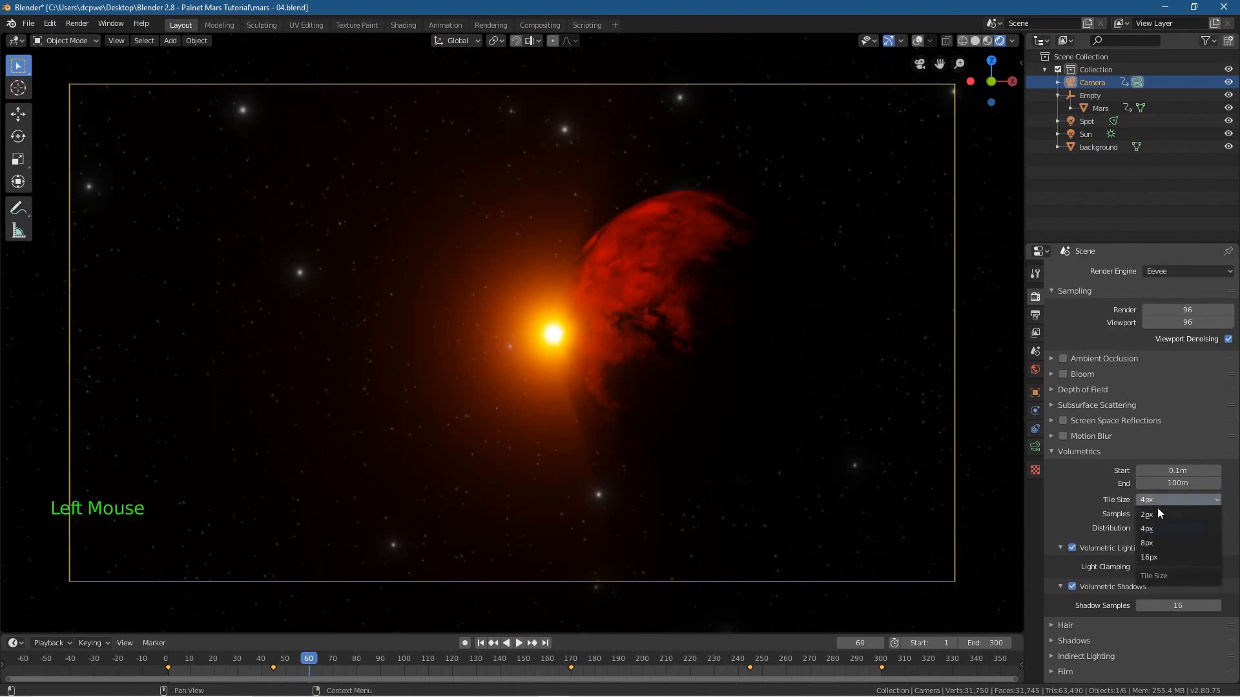
left_click(1160, 525)
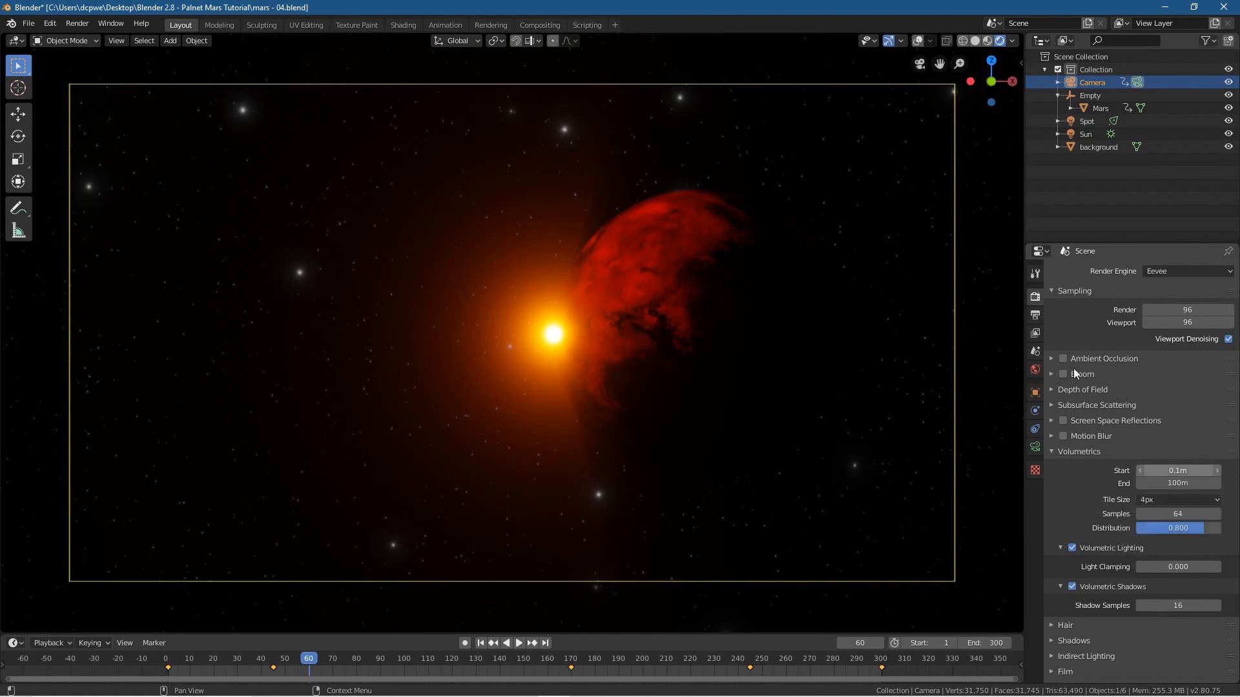
Set the output frame rate to 30 fps and the file format to AVI JPEG
left_click(1035, 315)
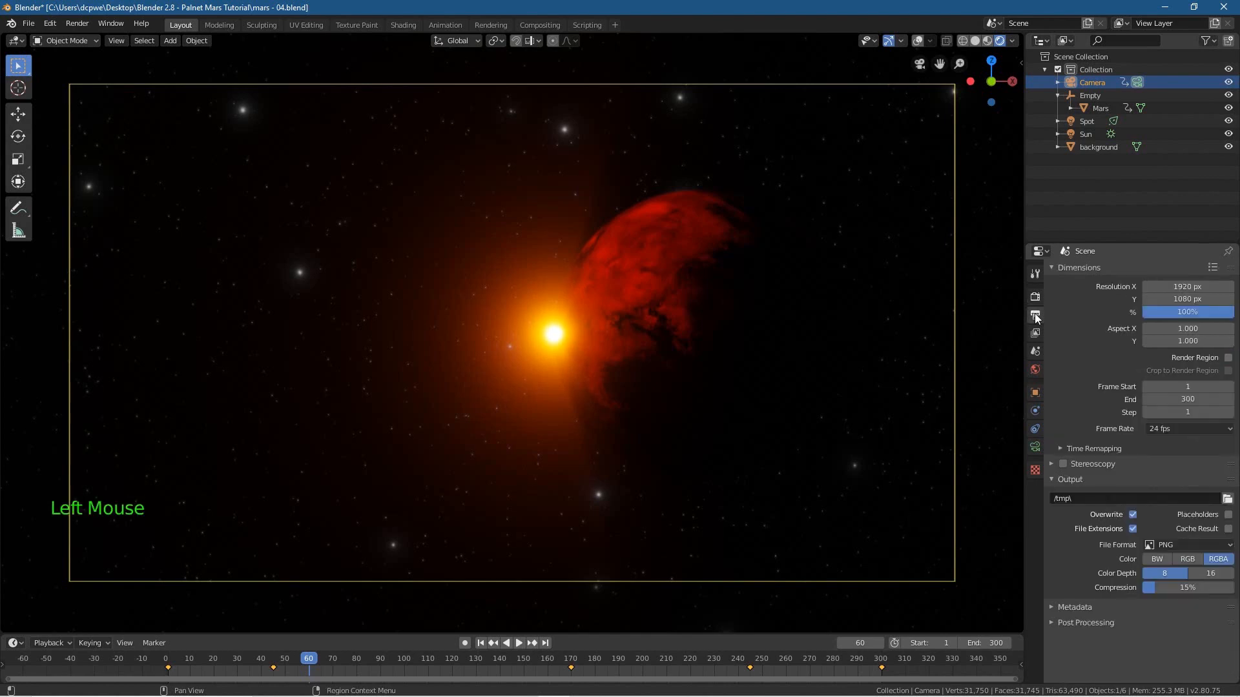
left_click(1183, 428)
left_click(1172, 493)
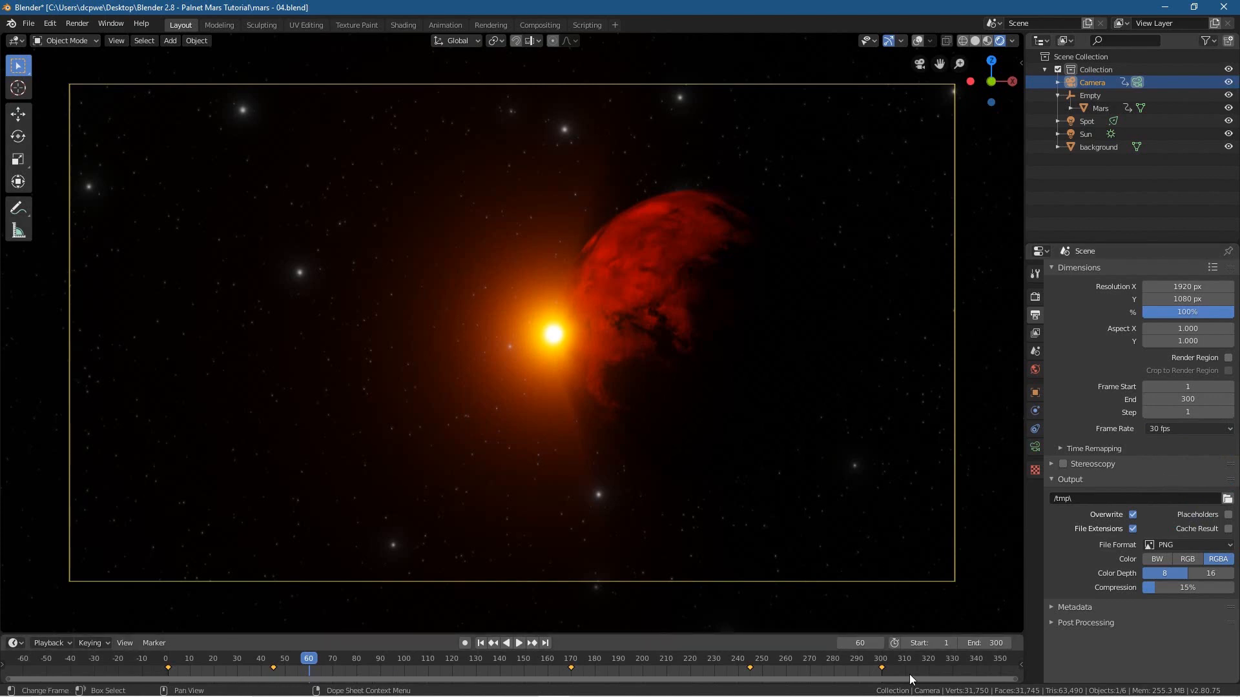
left_click(1205, 543)
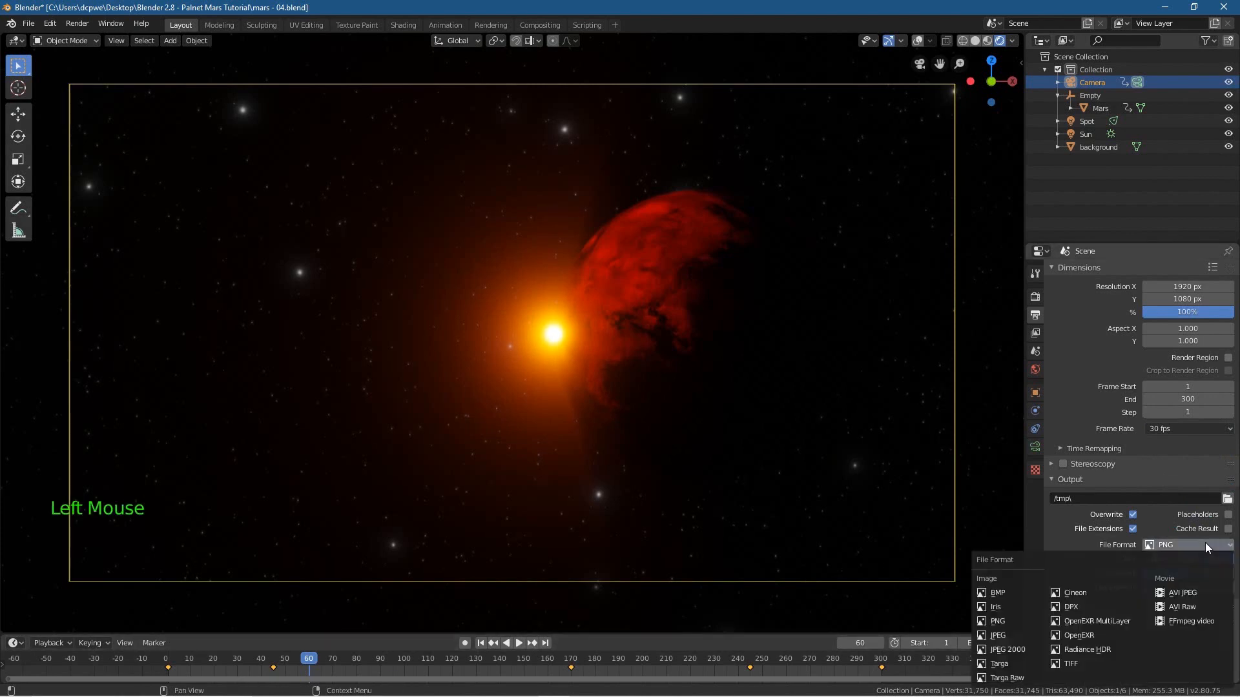
left_click(1195, 591)
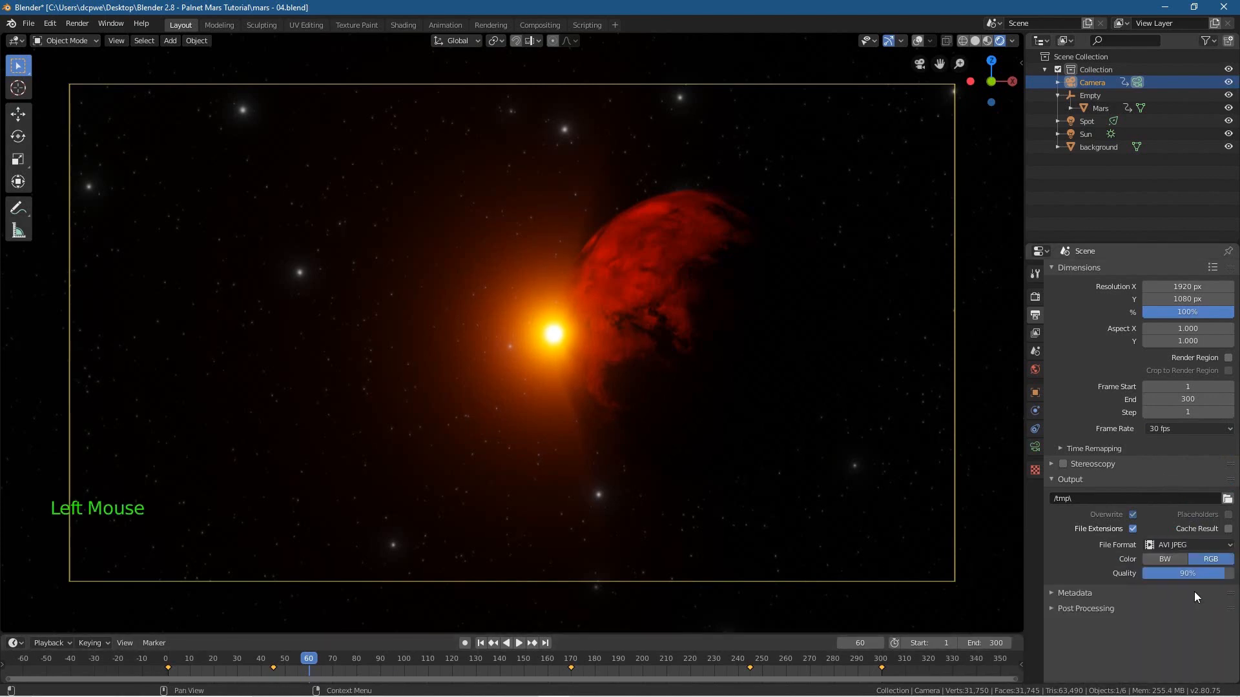
Set the render output to "ani mars - 01" in the desktop folder Blender 2.8 - Palnet Mars Tutorial
left_click(1227, 498)
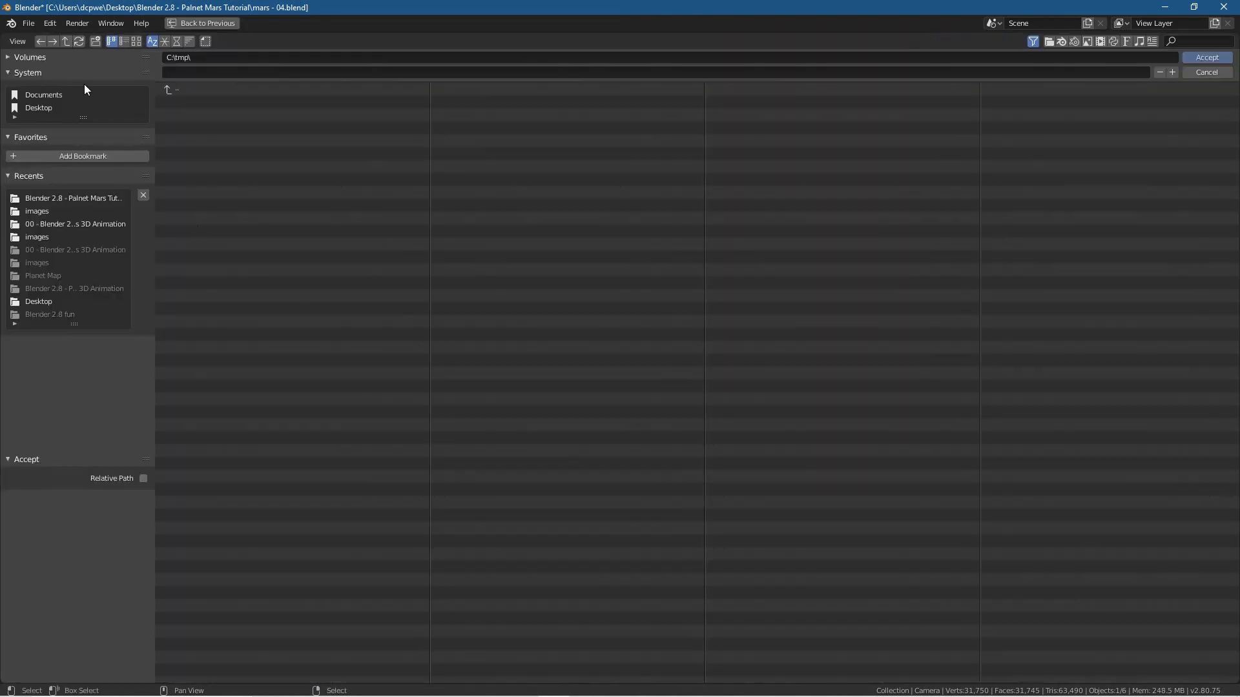
left_click(41, 105)
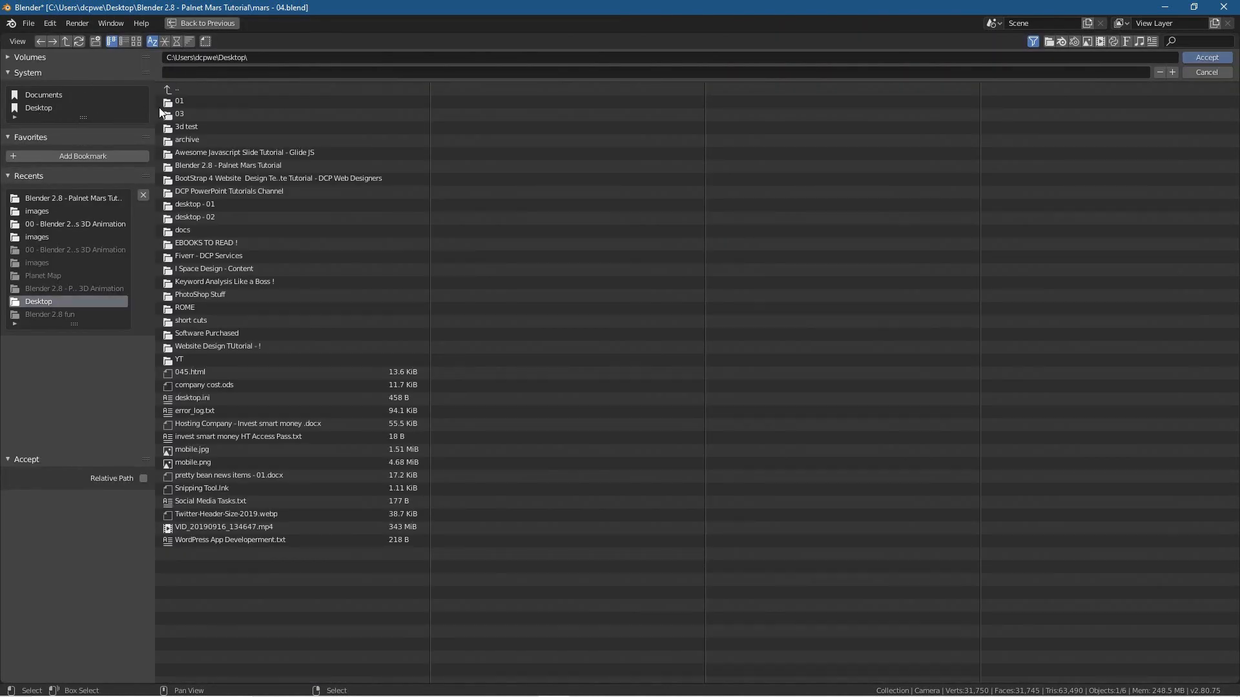
left_click(214, 167)
left_click(247, 73)
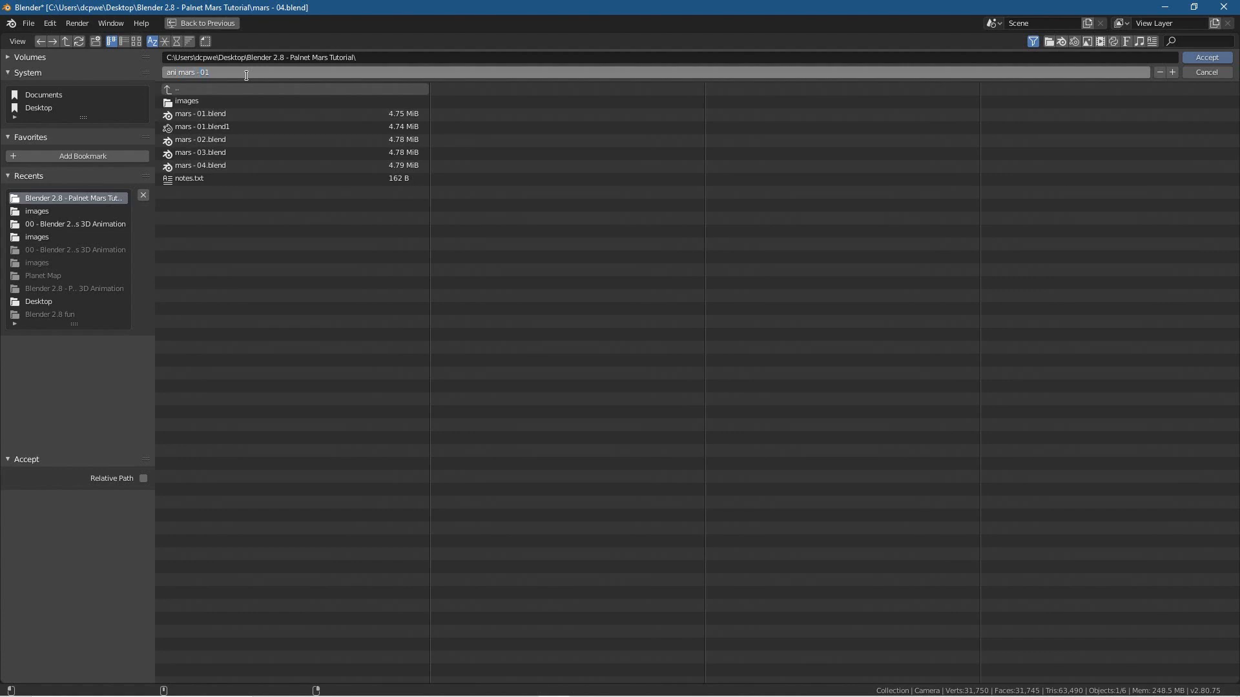
left_click(1214, 56)
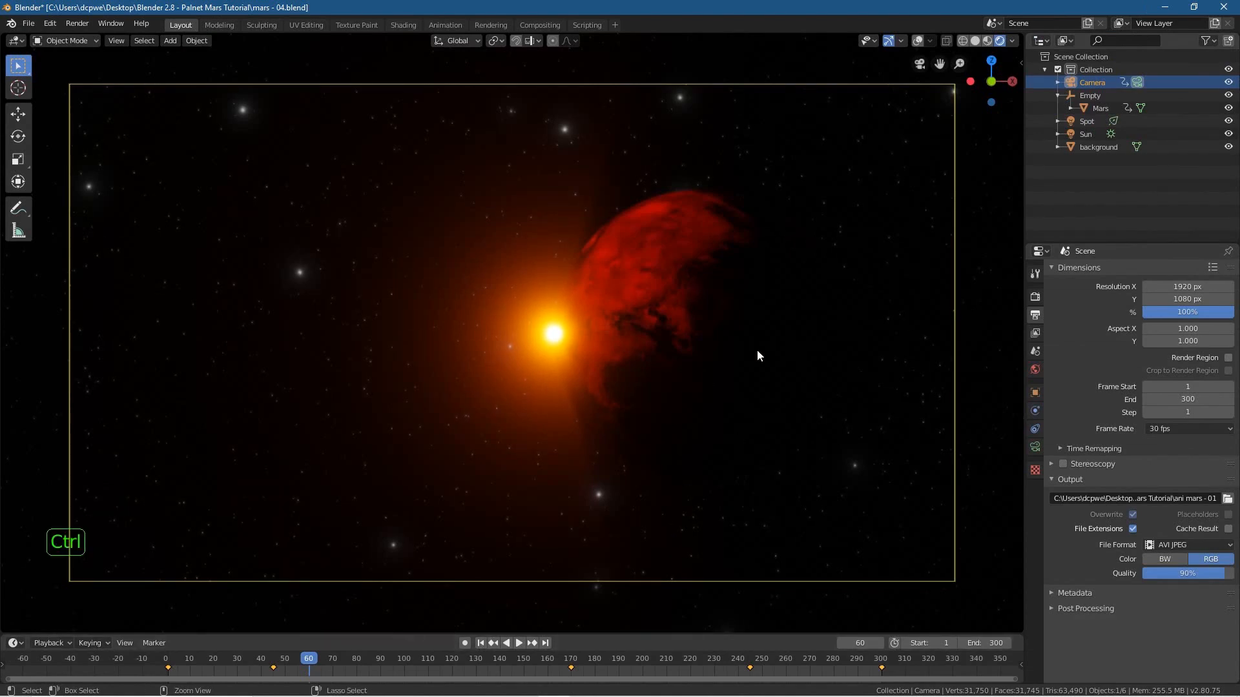
Render the full animation, close the render window, and save the project file
key("ctrl+F12")
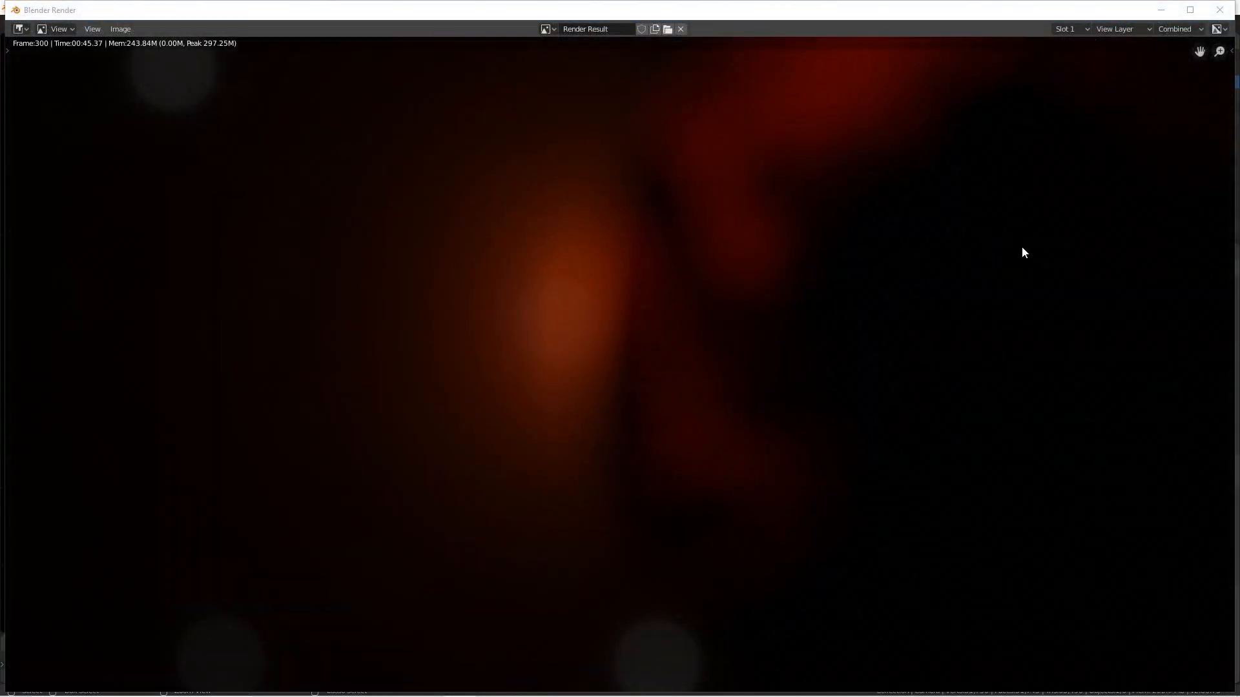
left_click(1220, 9)
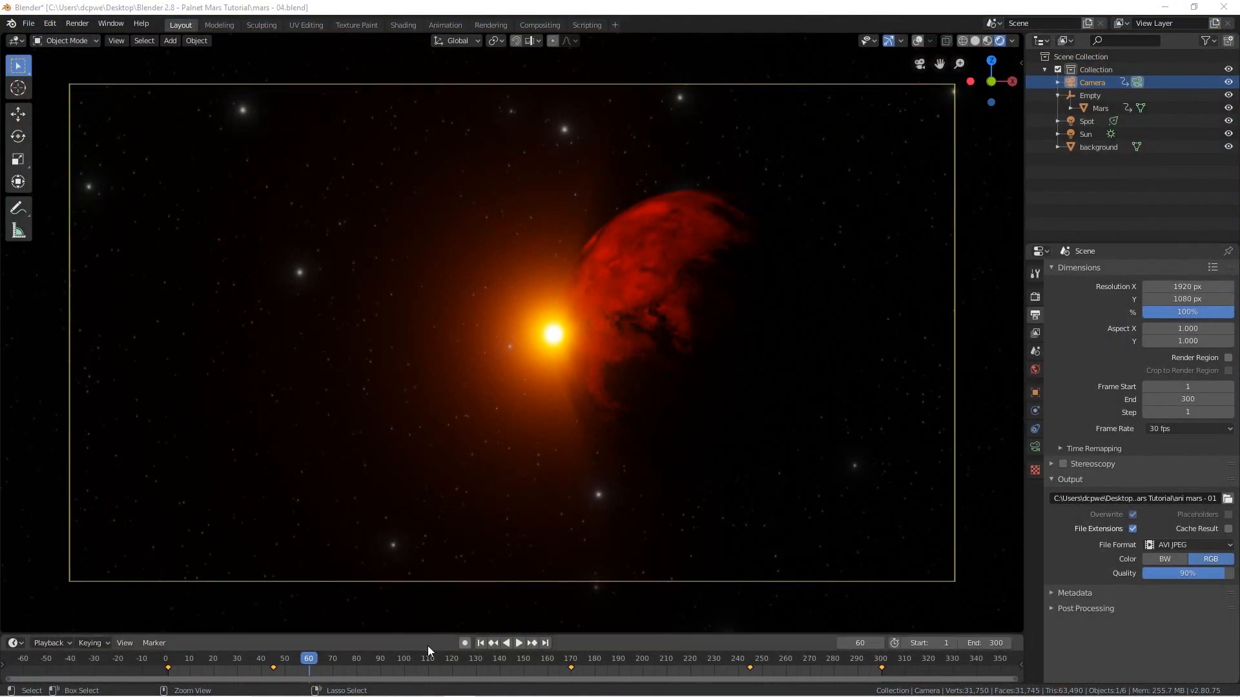
left_click(26, 25)
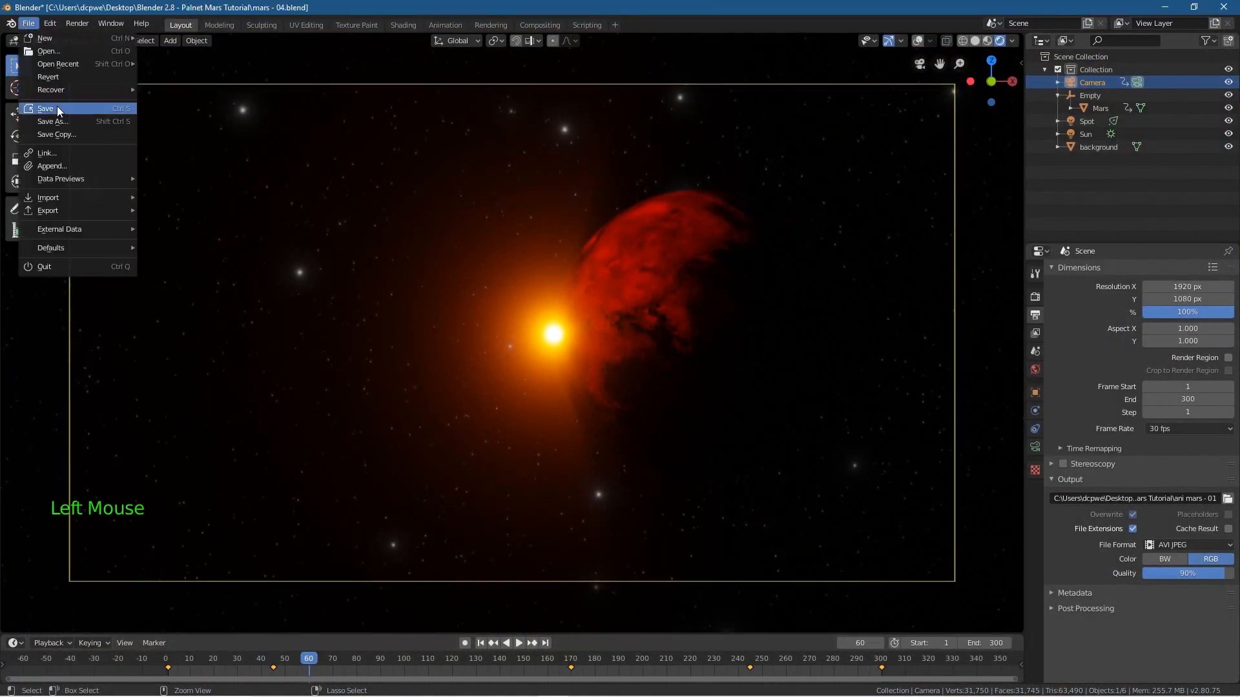
left_click(57, 107)
Minimise Blender and open the Blender 2.8 - Palnet Mars Tutorial folder on the desktop to find the rendered video
left_click(1165, 8)
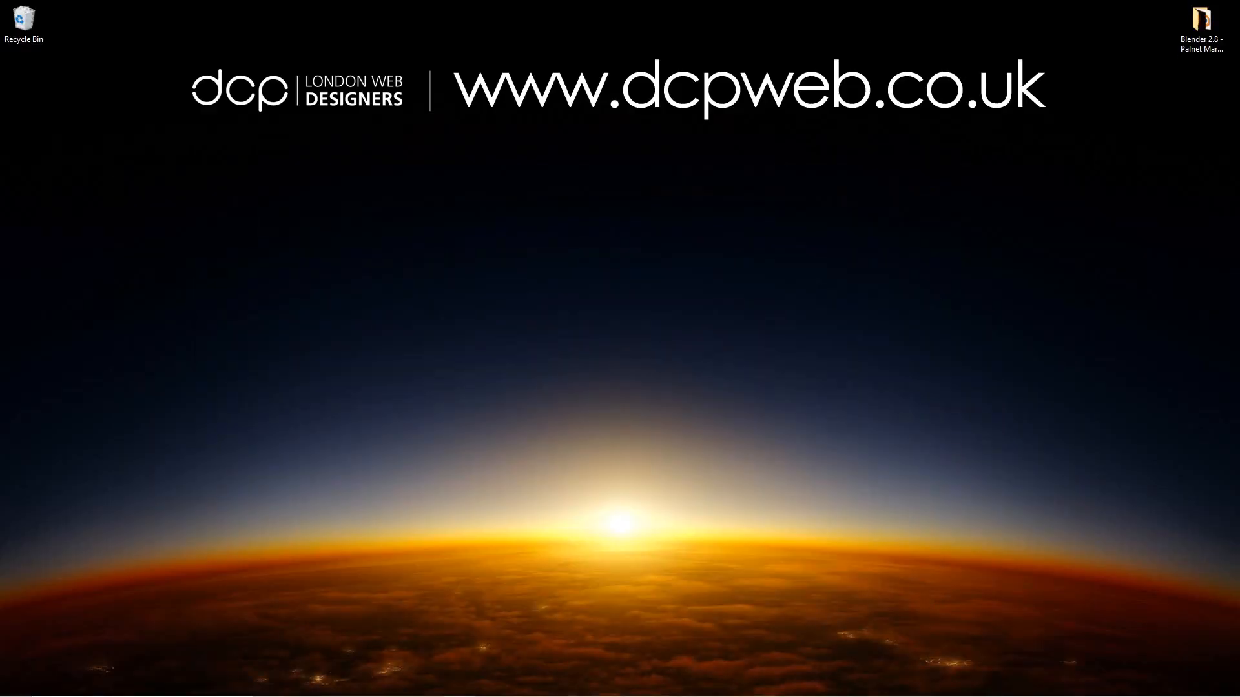
double_click(1201, 23)
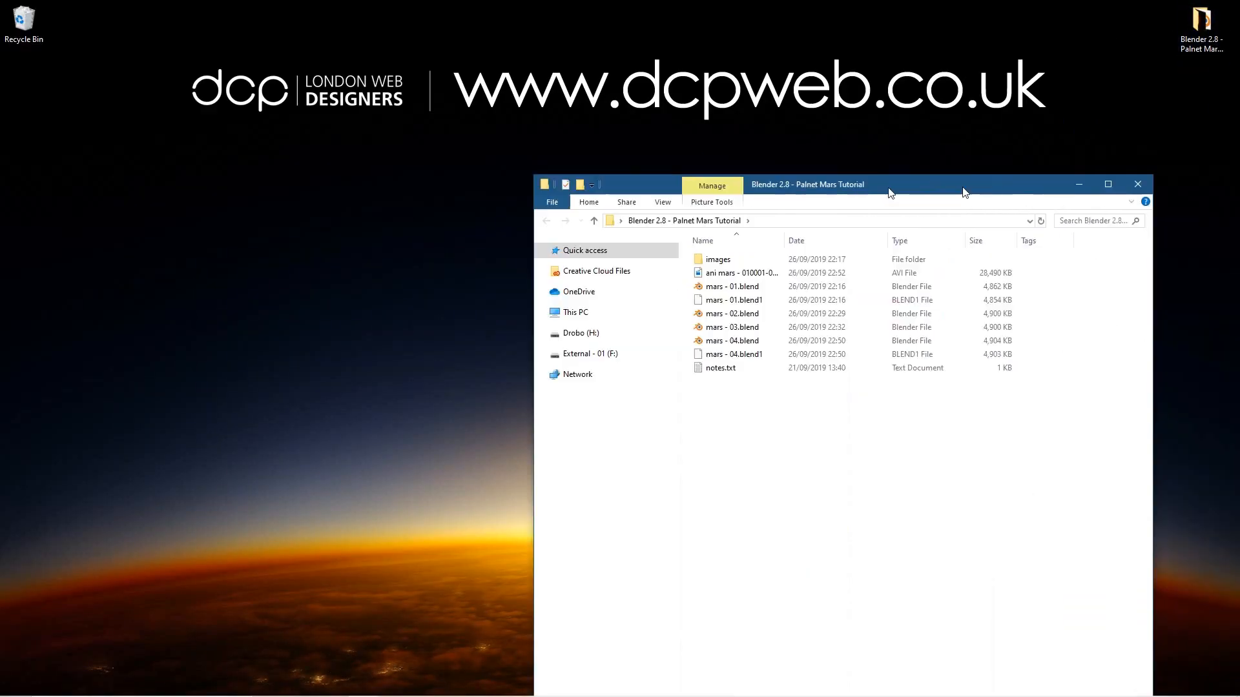
left_click_drag(963, 188, 672, 60)
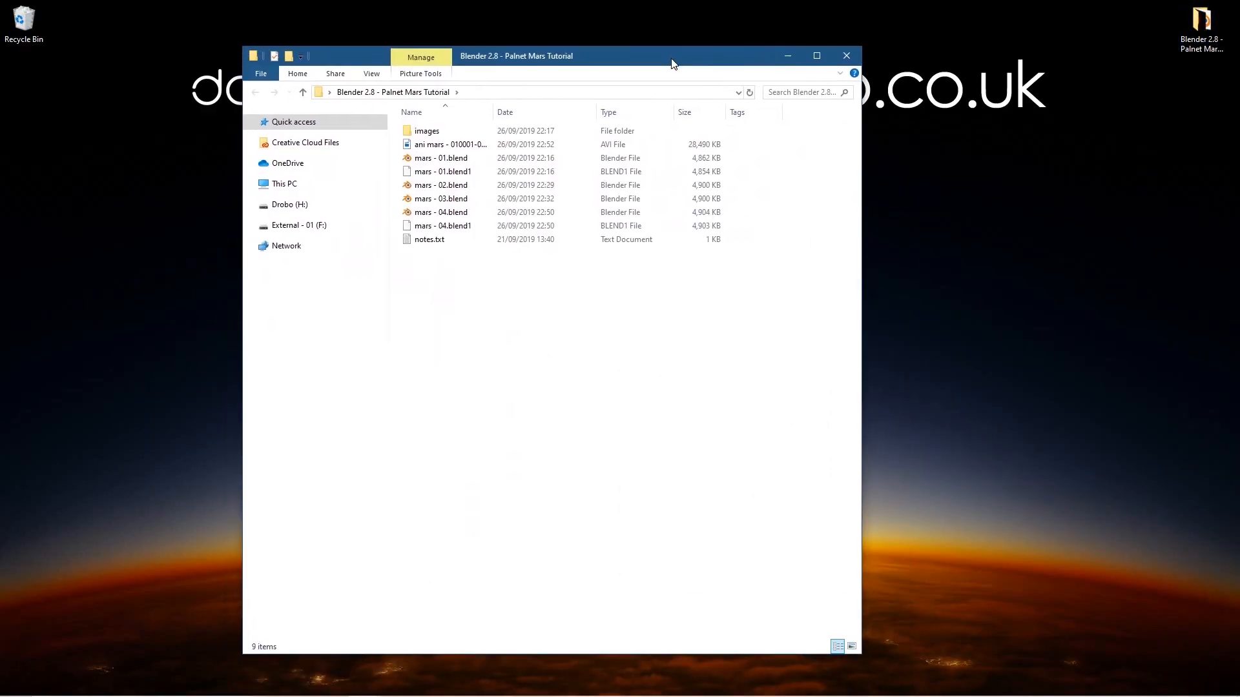
left_click(457, 145)
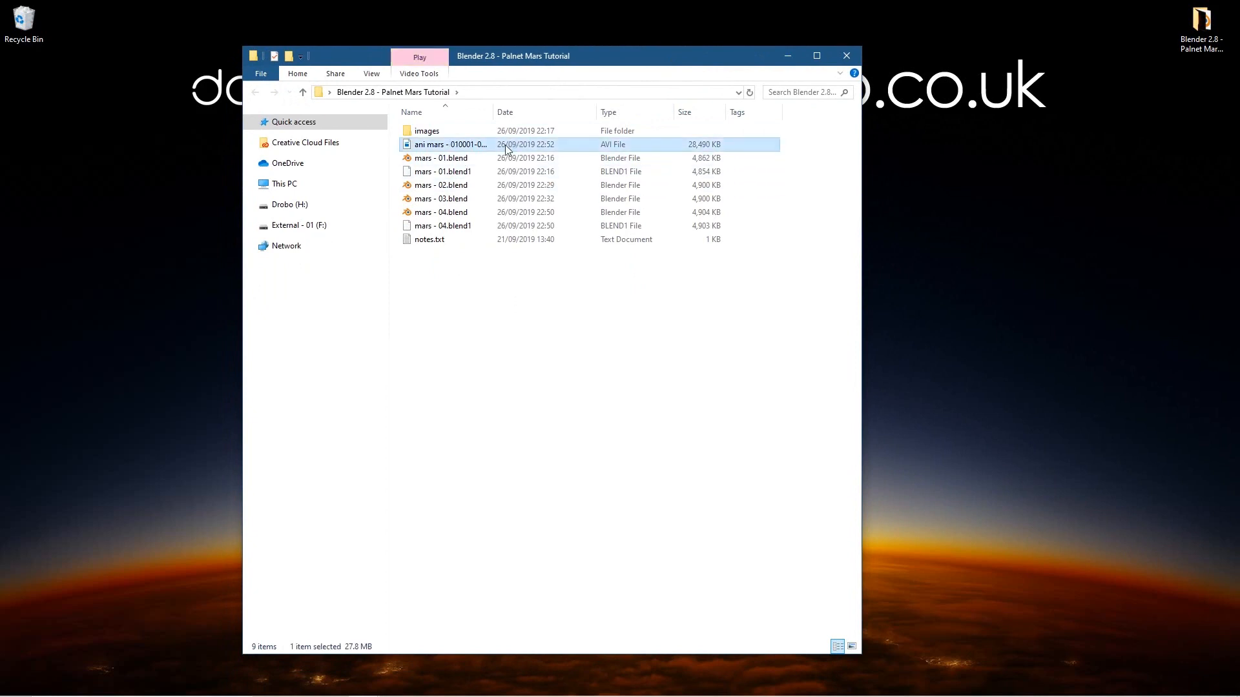
double_click(460, 146)
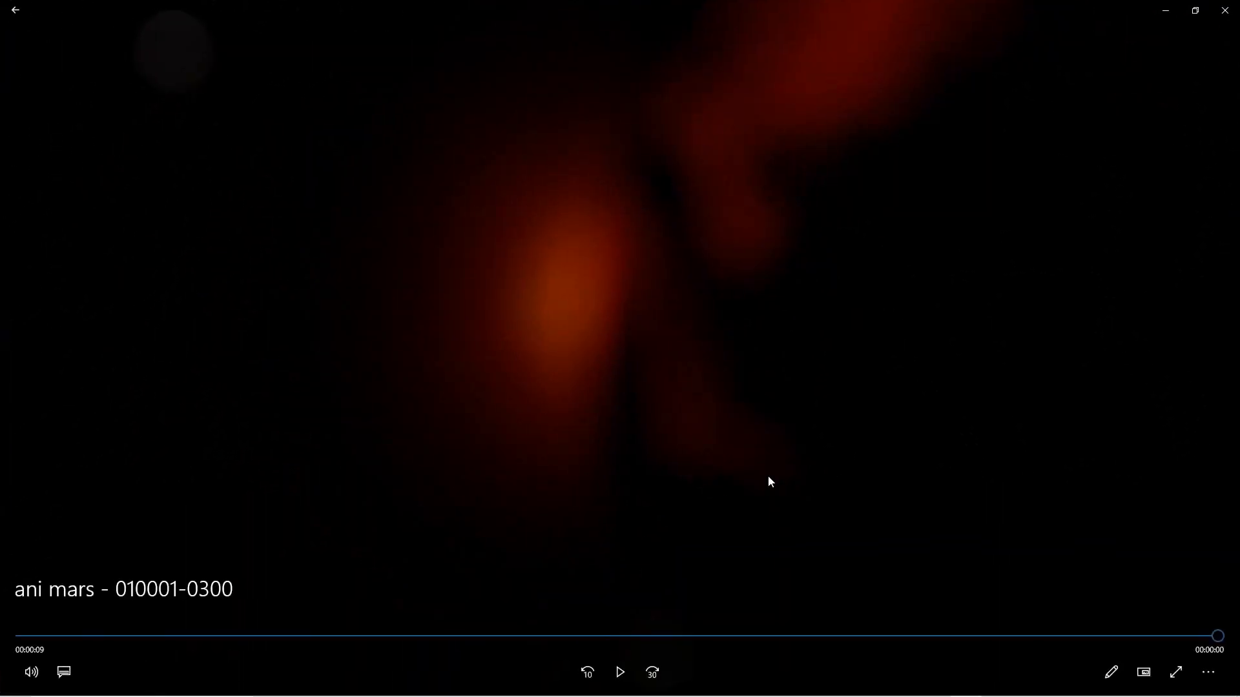
left_click(620, 673)
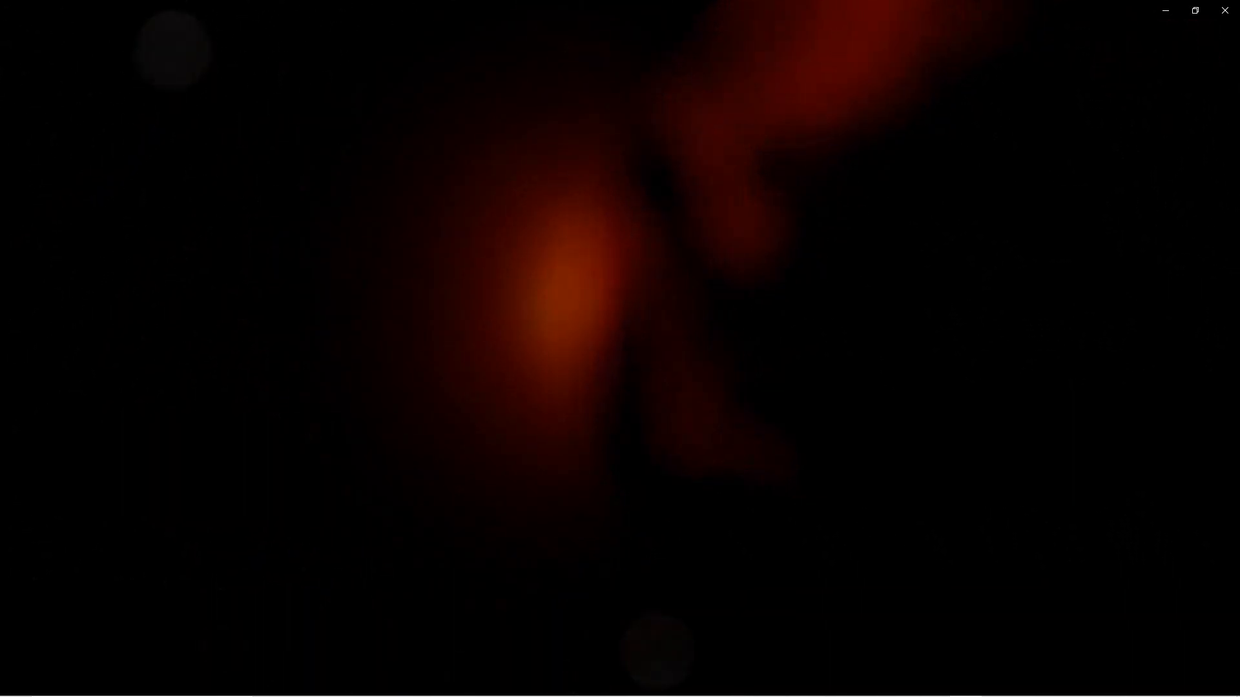
Scrub the rendered video back to around the 4- and 3-second marks, return to its start, and play it again
left_click_drag(1224, 643, 559, 644)
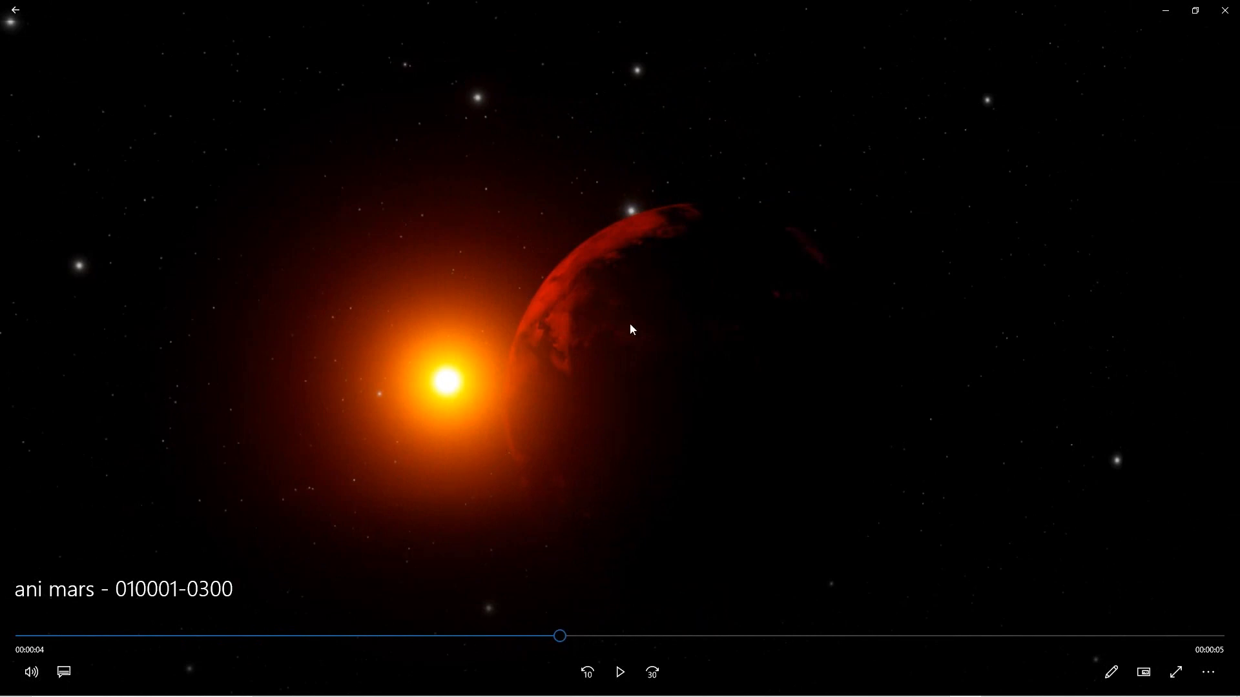
left_click_drag(562, 639, 501, 585)
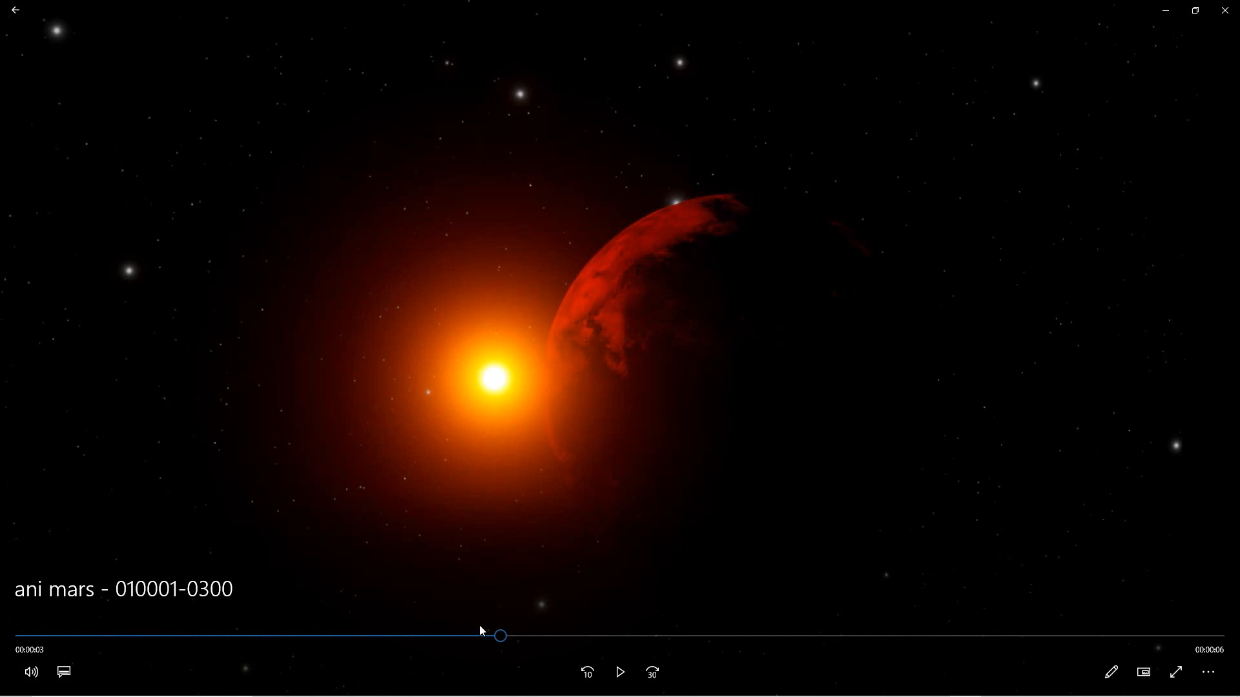
left_click_drag(504, 640, 19, 634)
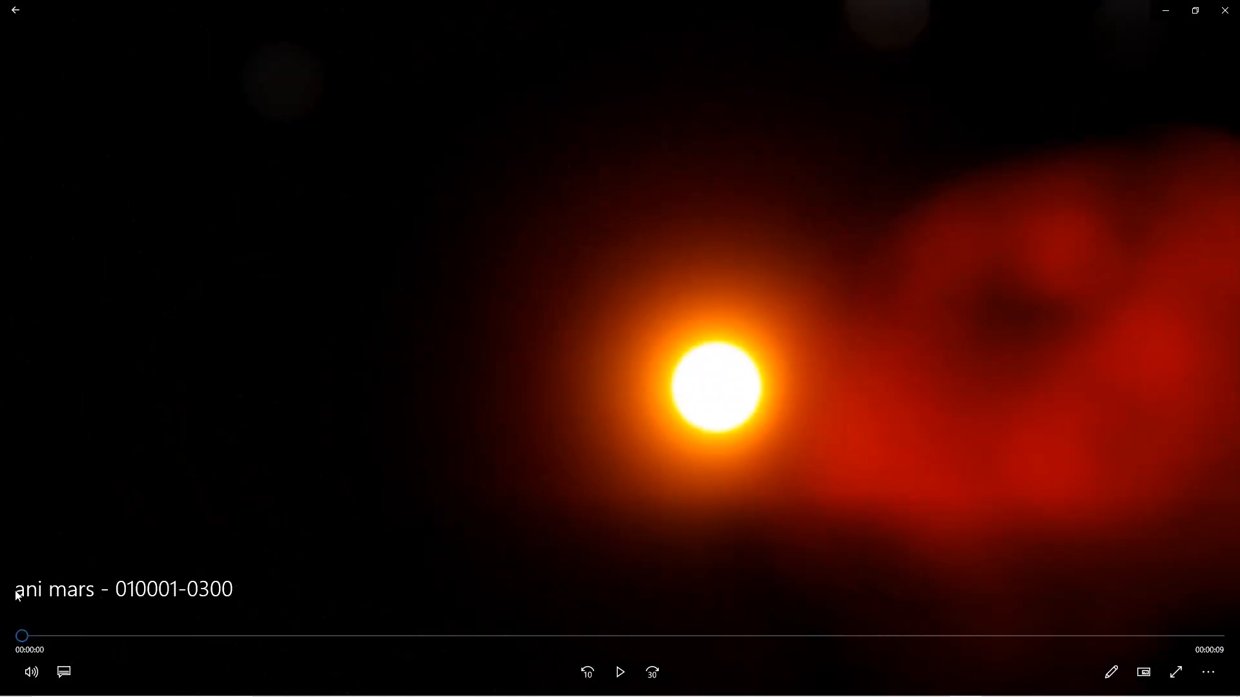
left_click(619, 673)
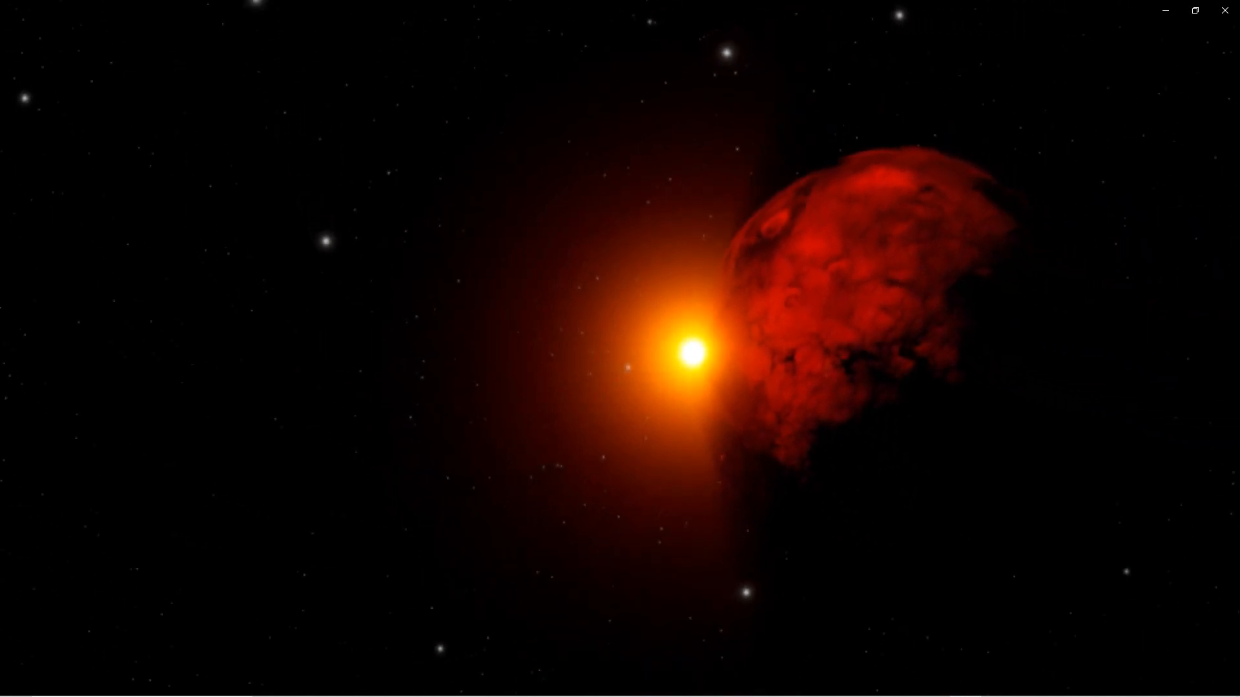